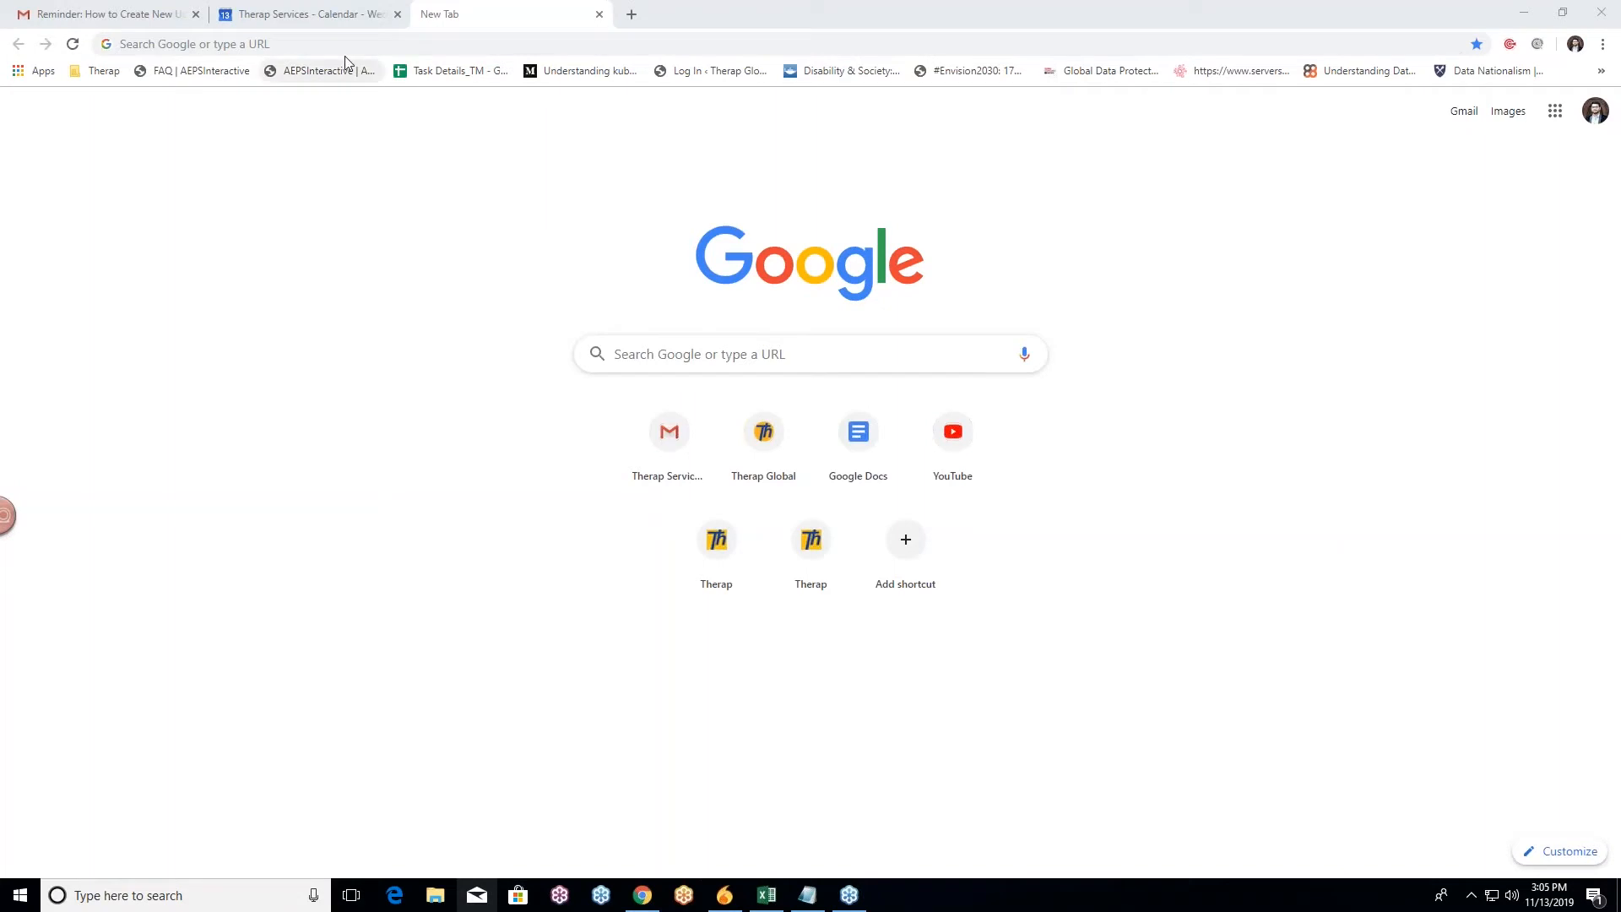
Step: Open a new Chrome tab on the Google start page, ready for a web address
{"action": "left_click", "coordinate": [325, 44]}
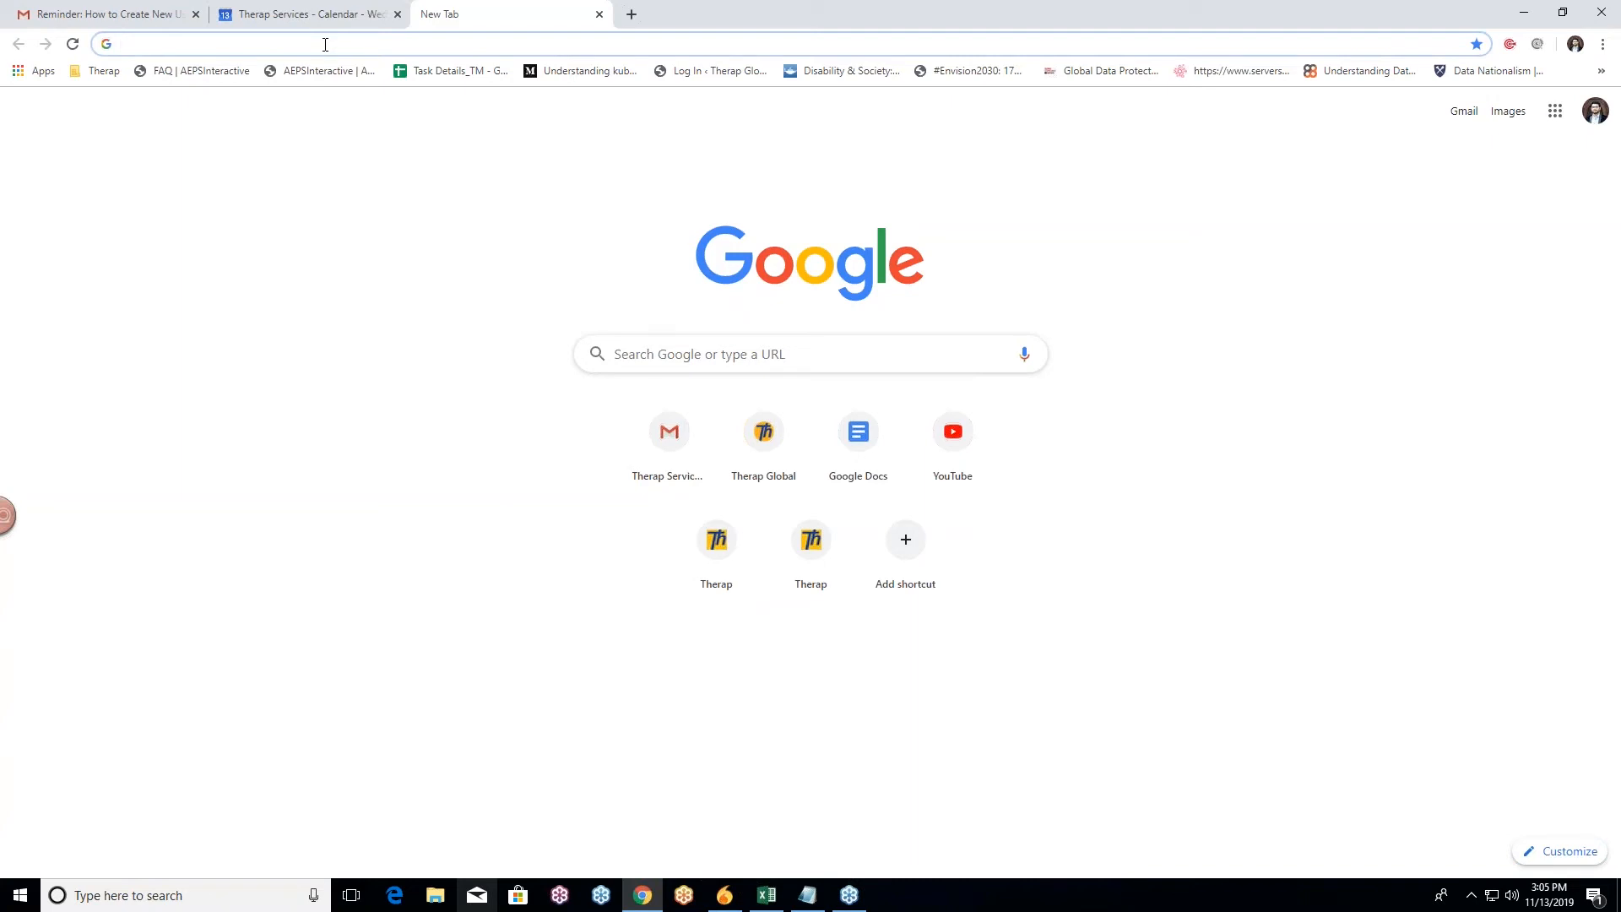
{"action": "type", "text": "www.therap"}
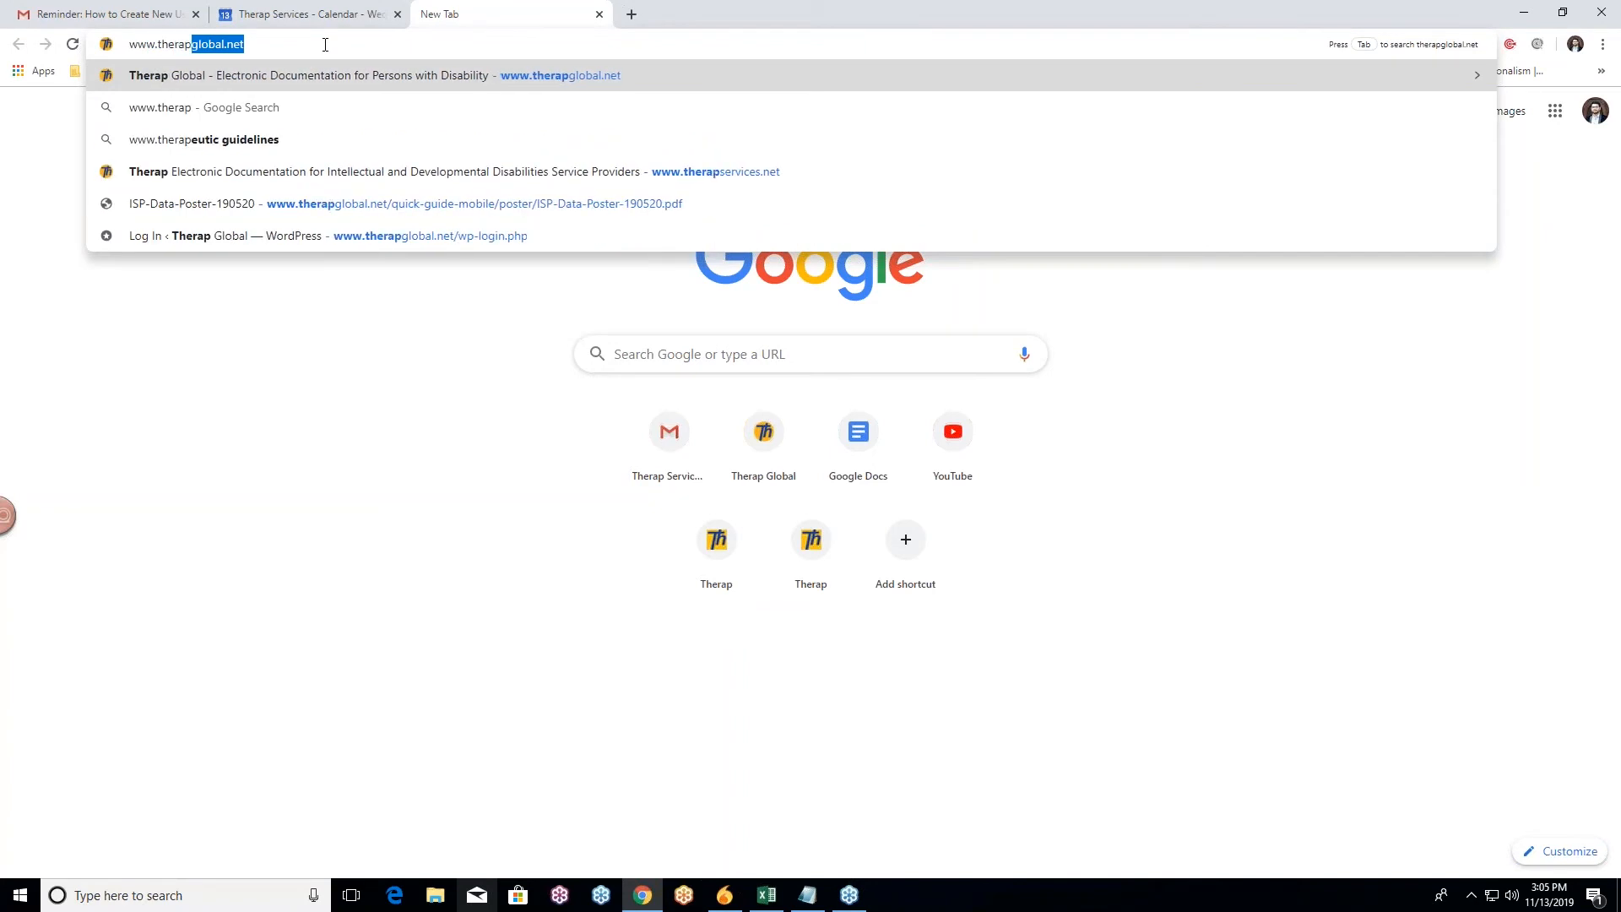
{"action": "type", "text": "global.net"}
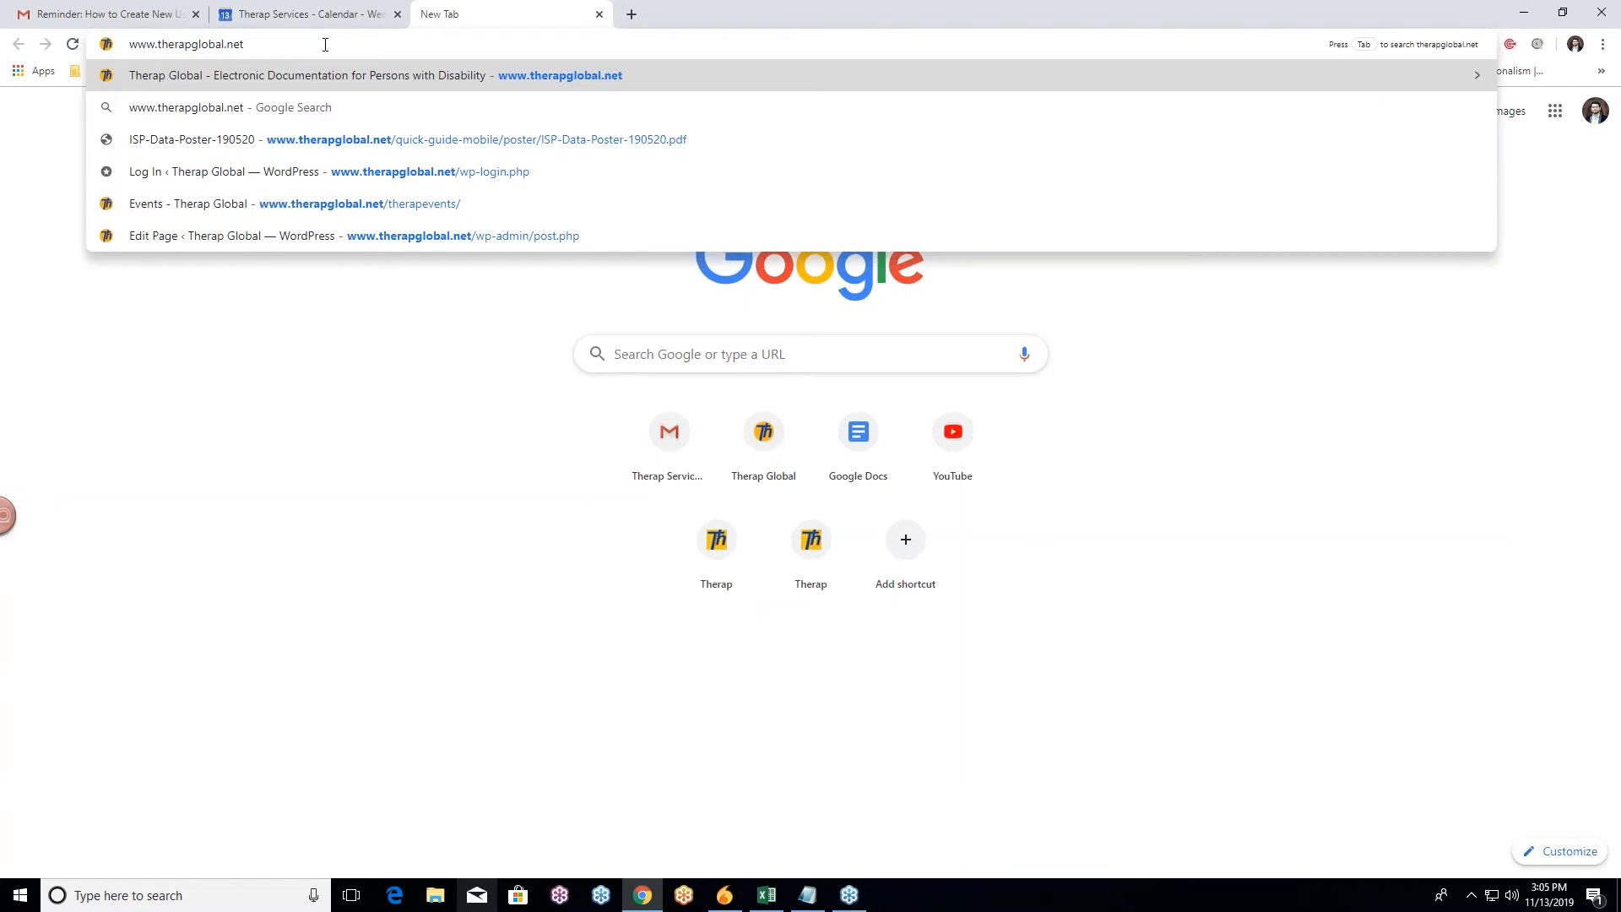
{"action": "key", "text": "Return"}
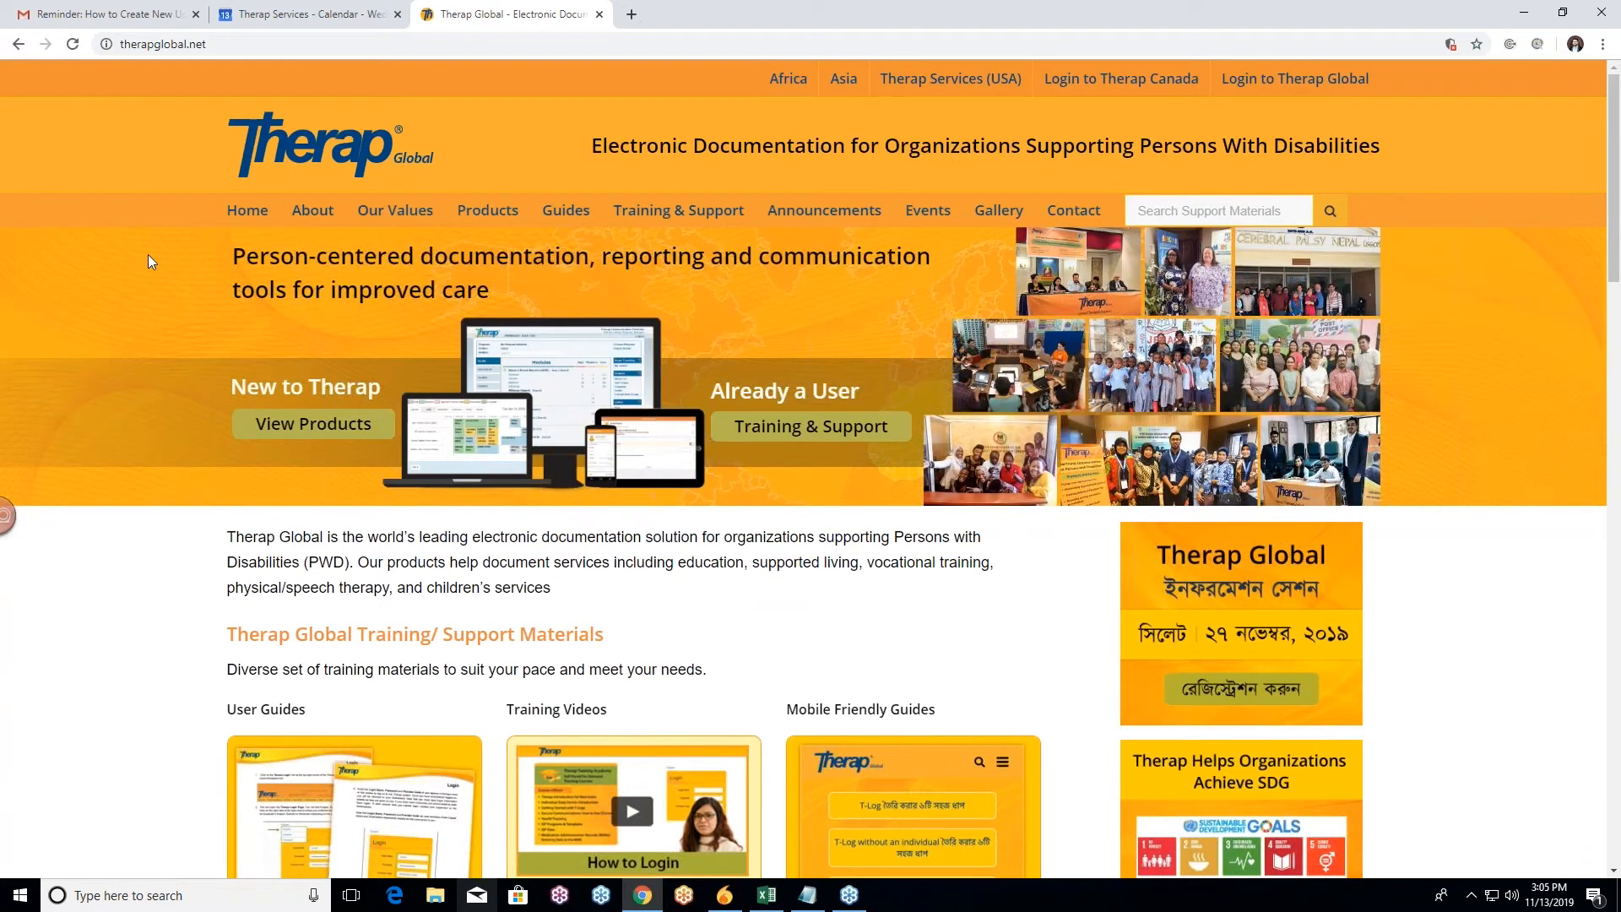
{"action": "scroll", "coordinate": [191, 277], "scroll_direction": "down", "scroll_amount": 5}
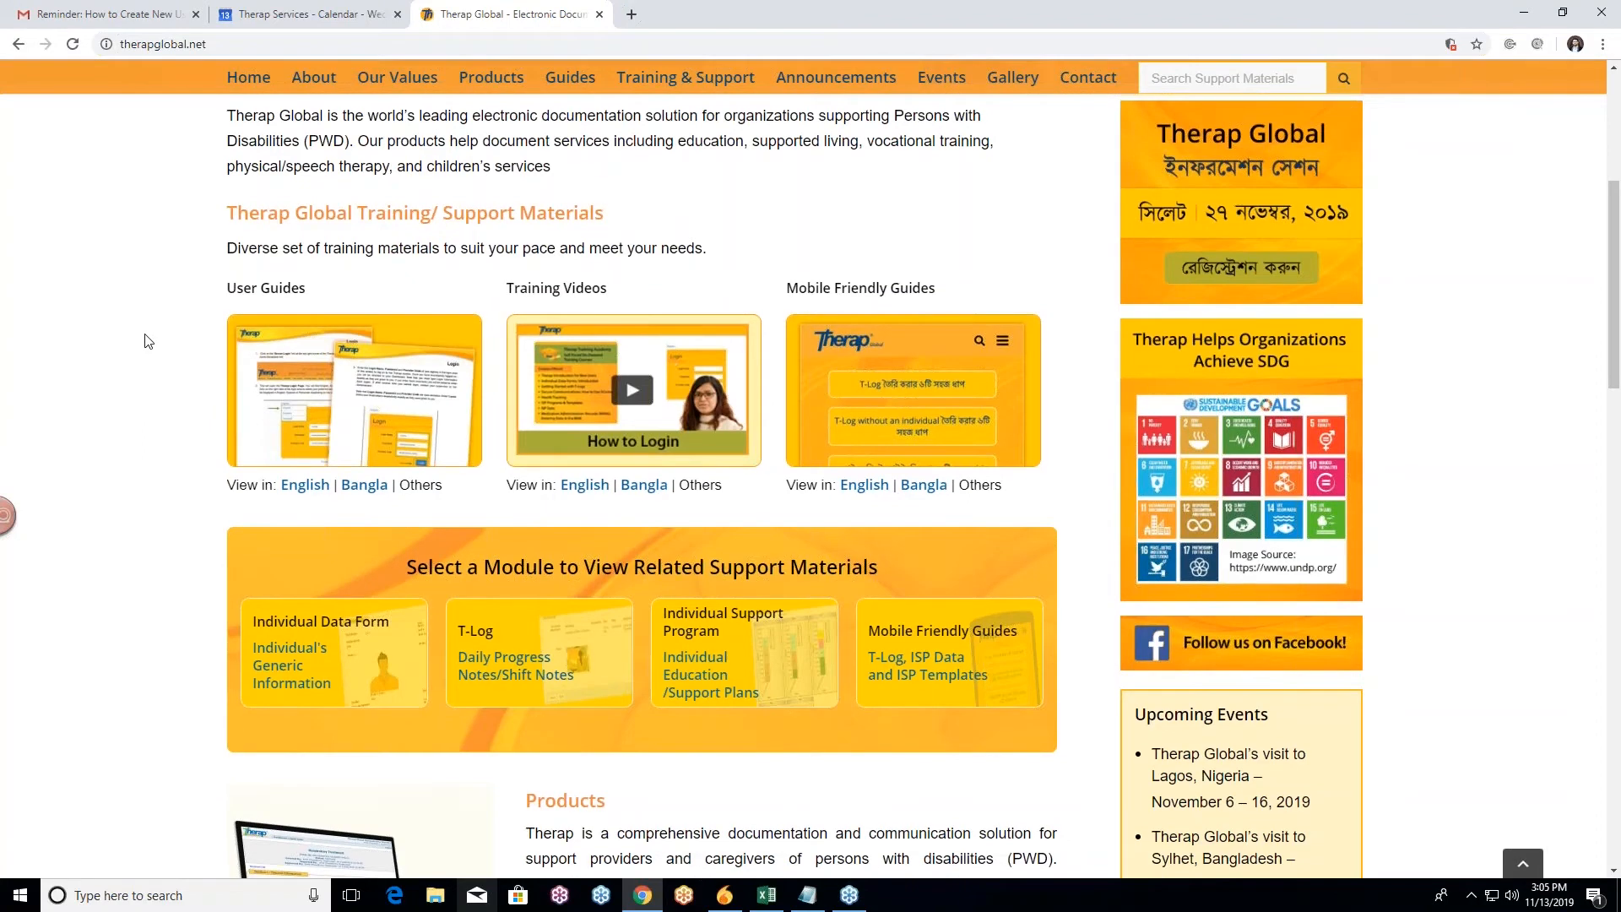
{"action": "scroll", "coordinate": [152, 350], "scroll_direction": "up", "scroll_amount": 3}
{"action": "scroll", "coordinate": [159, 359], "scroll_direction": "down", "scroll_amount": 6}
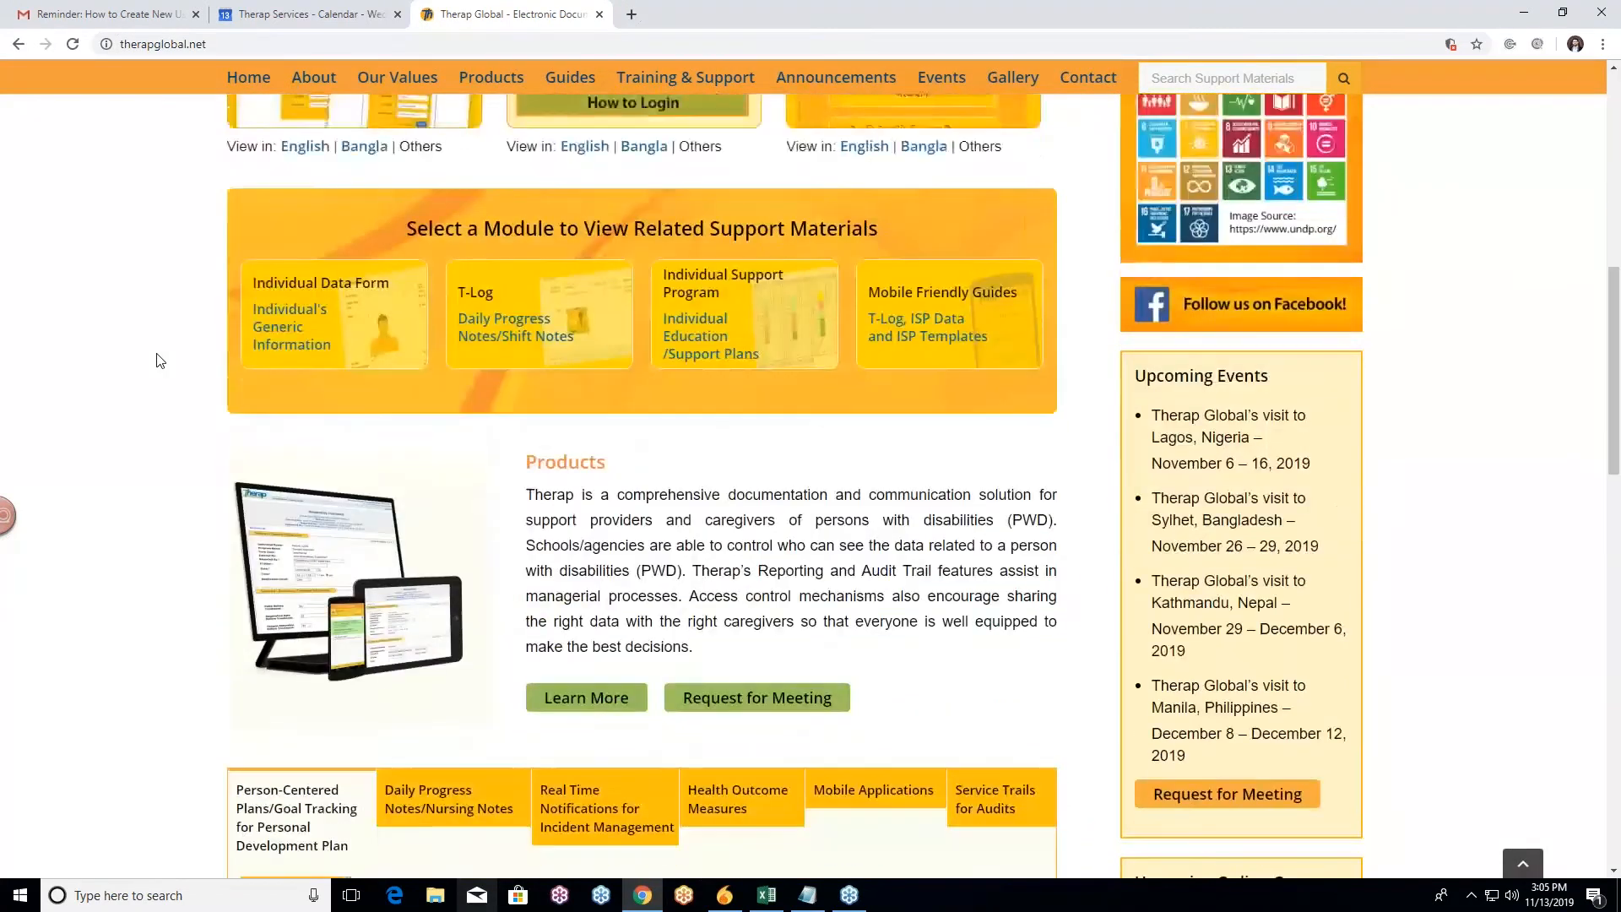
{"action": "scroll", "coordinate": [161, 360], "scroll_direction": "down", "scroll_amount": 3}
{"action": "scroll", "coordinate": [160, 361], "scroll_direction": "down", "scroll_amount": 3}
Step: Return to the top of the home page and open the Therap Global login page in a new tab
{"action": "scroll", "coordinate": [161, 361], "scroll_direction": "up", "scroll_amount": 2}
{"action": "scroll", "coordinate": [158, 358], "scroll_direction": "up", "scroll_amount": 8}
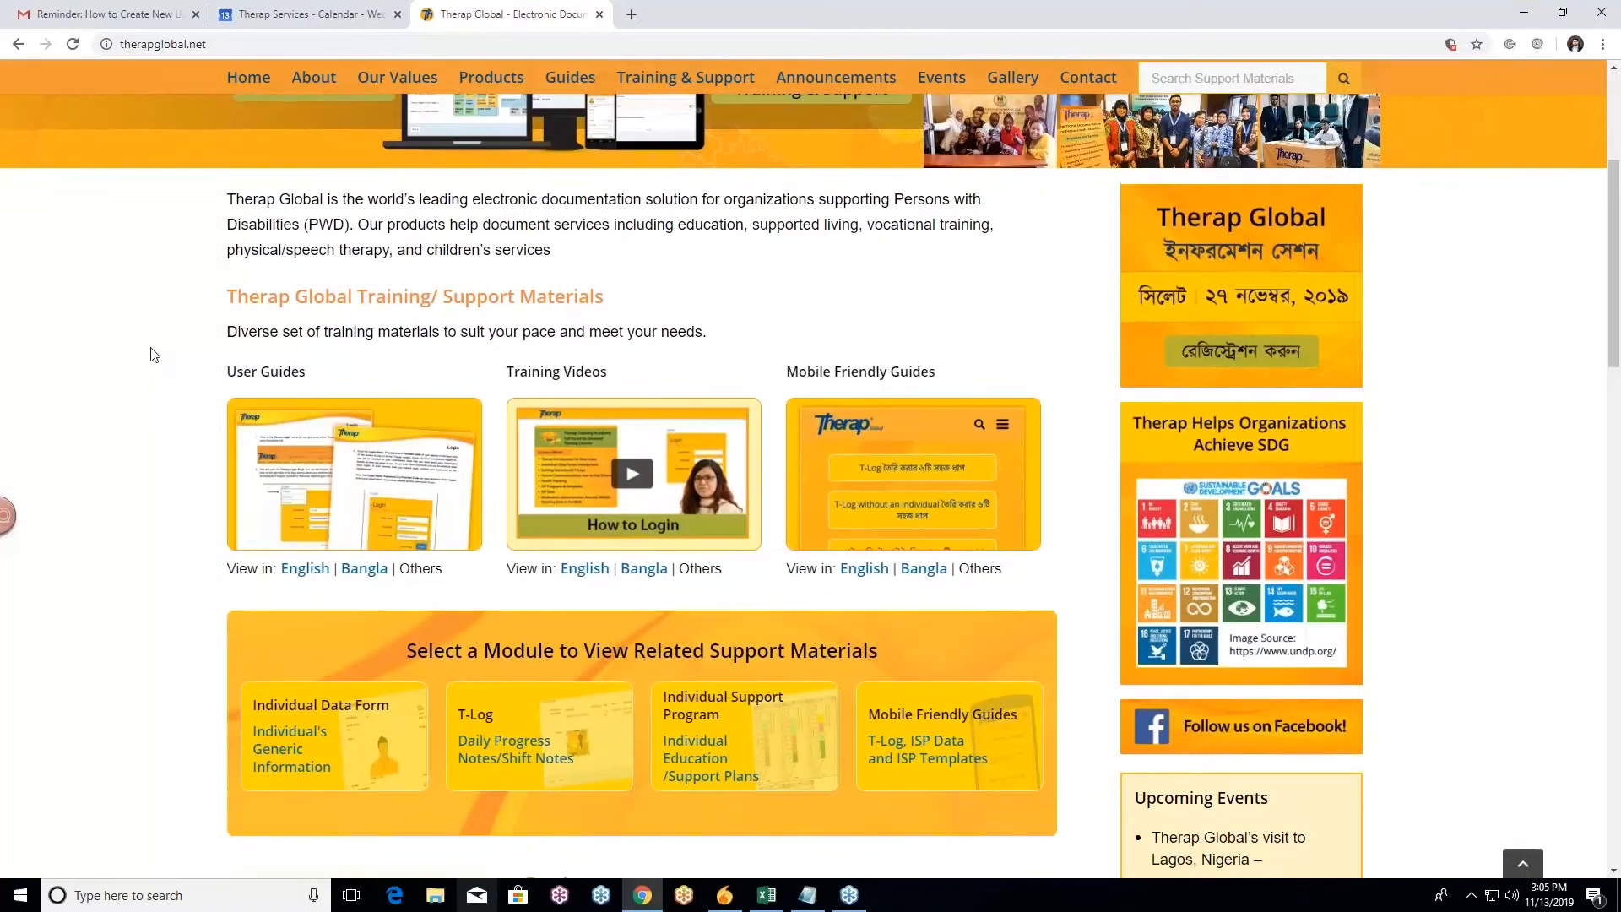
{"action": "scroll", "coordinate": [152, 351], "scroll_direction": "up", "scroll_amount": 5}
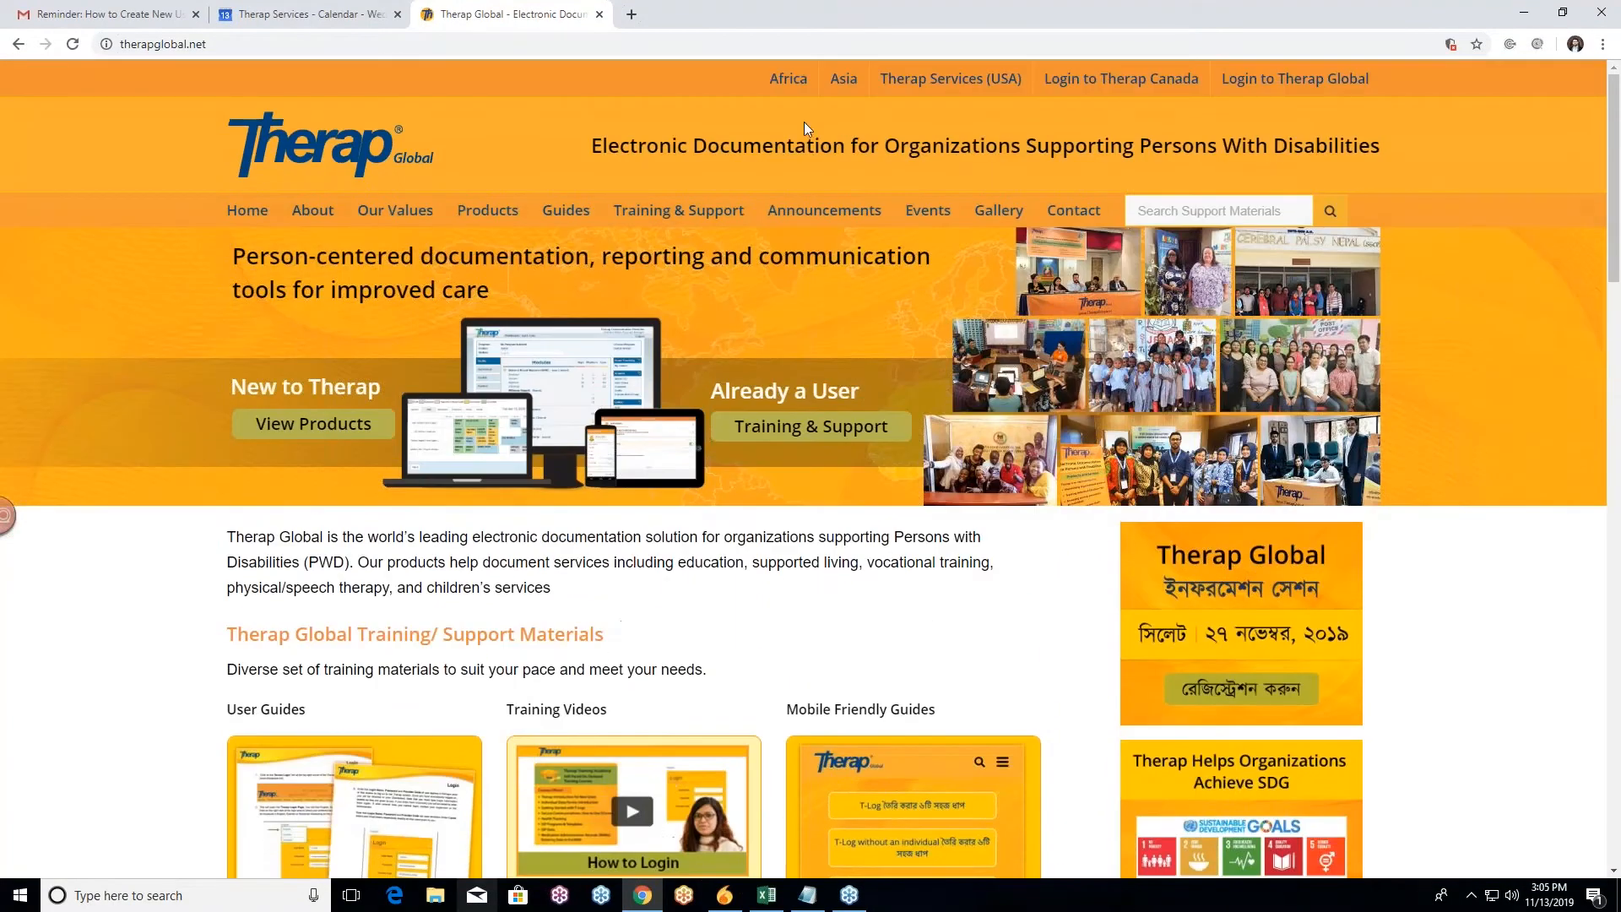
{"action": "left_click", "coordinate": [1536, 32]}
{"action": "left_click", "coordinate": [1271, 81]}
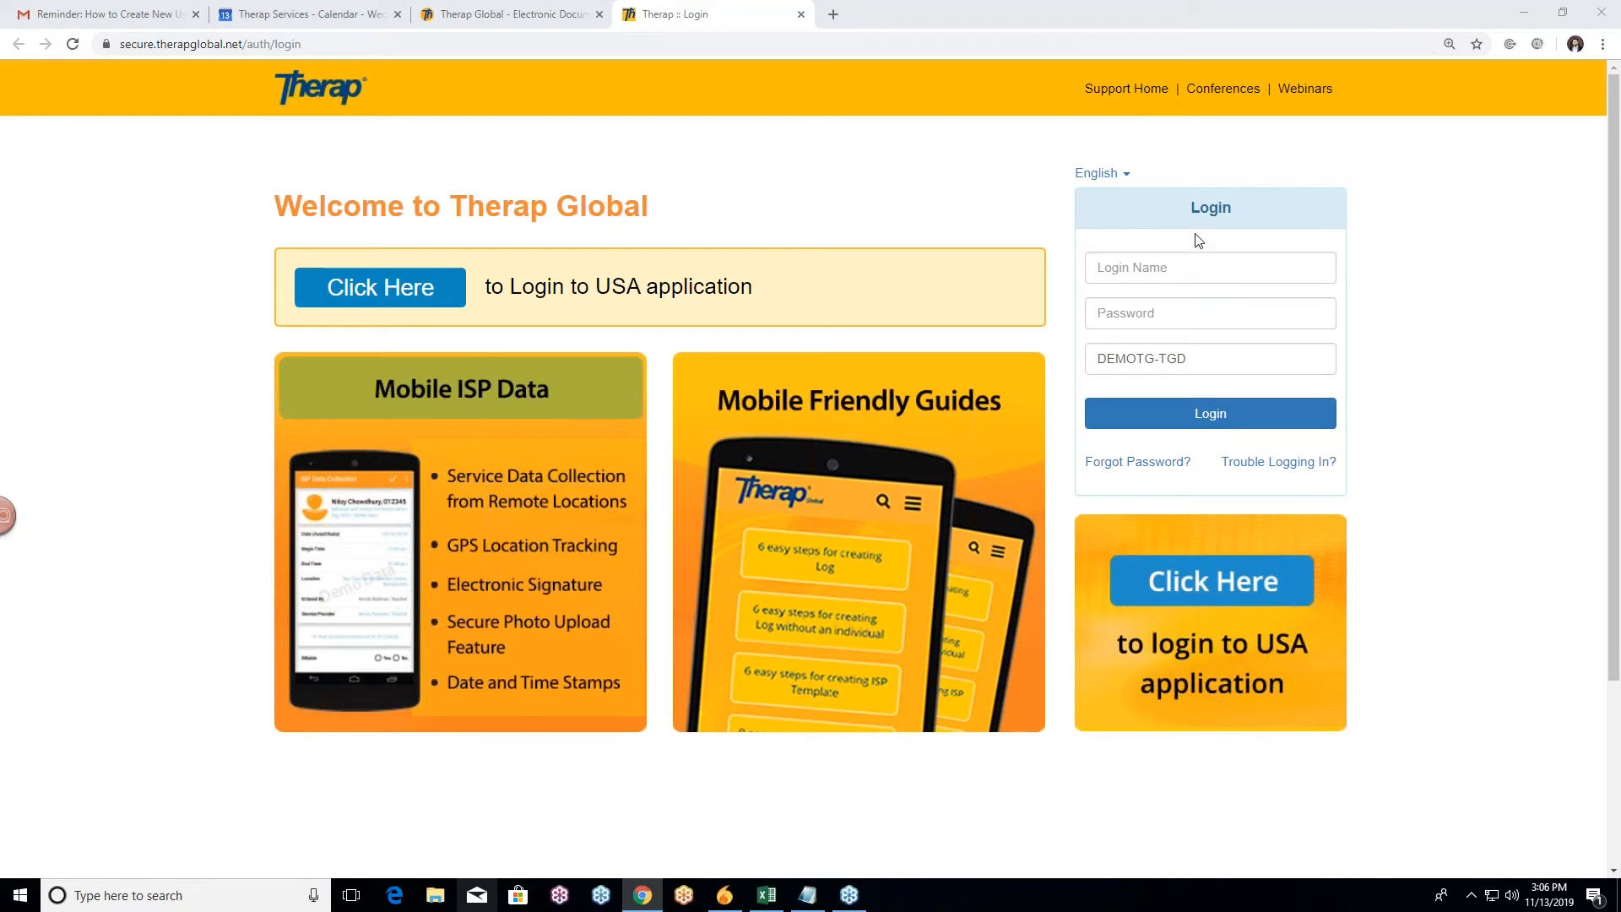
Step: Clear the prefilled provider code, then enter the login name and account password
{"action": "scroll", "coordinate": [1174, 220], "scroll_direction": "down", "scroll_amount": 1}
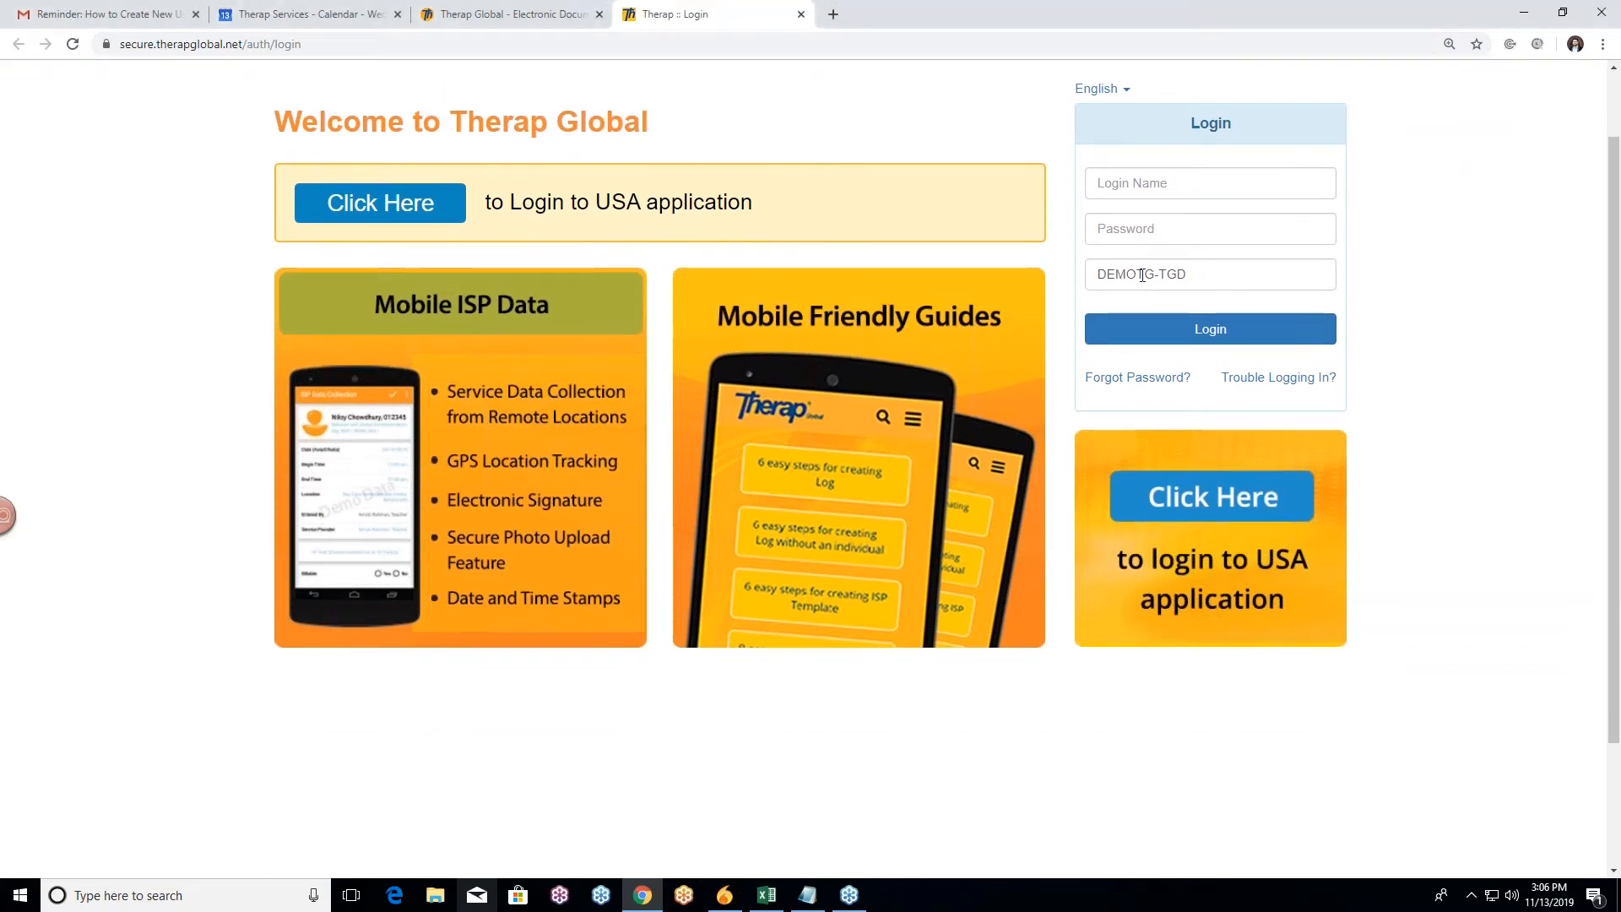
{"action": "left_click_drag", "start_coordinate": [1189, 274], "coordinate": [1077, 290]}
{"action": "key", "text": "BackSpace"}
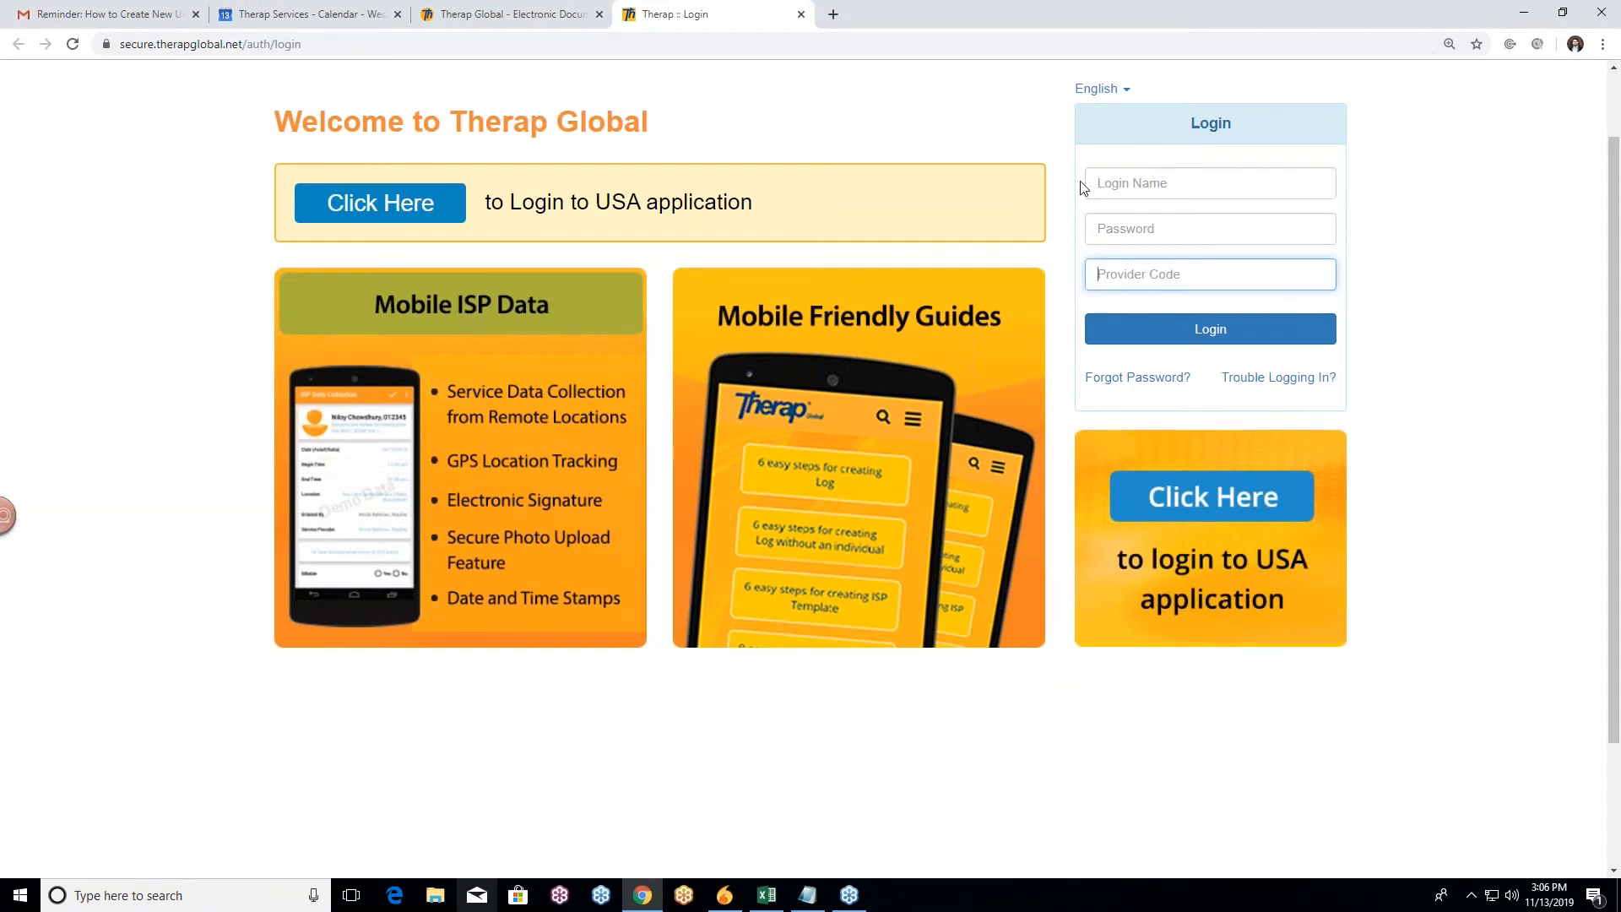
{"action": "left_click", "coordinate": [1121, 152]}
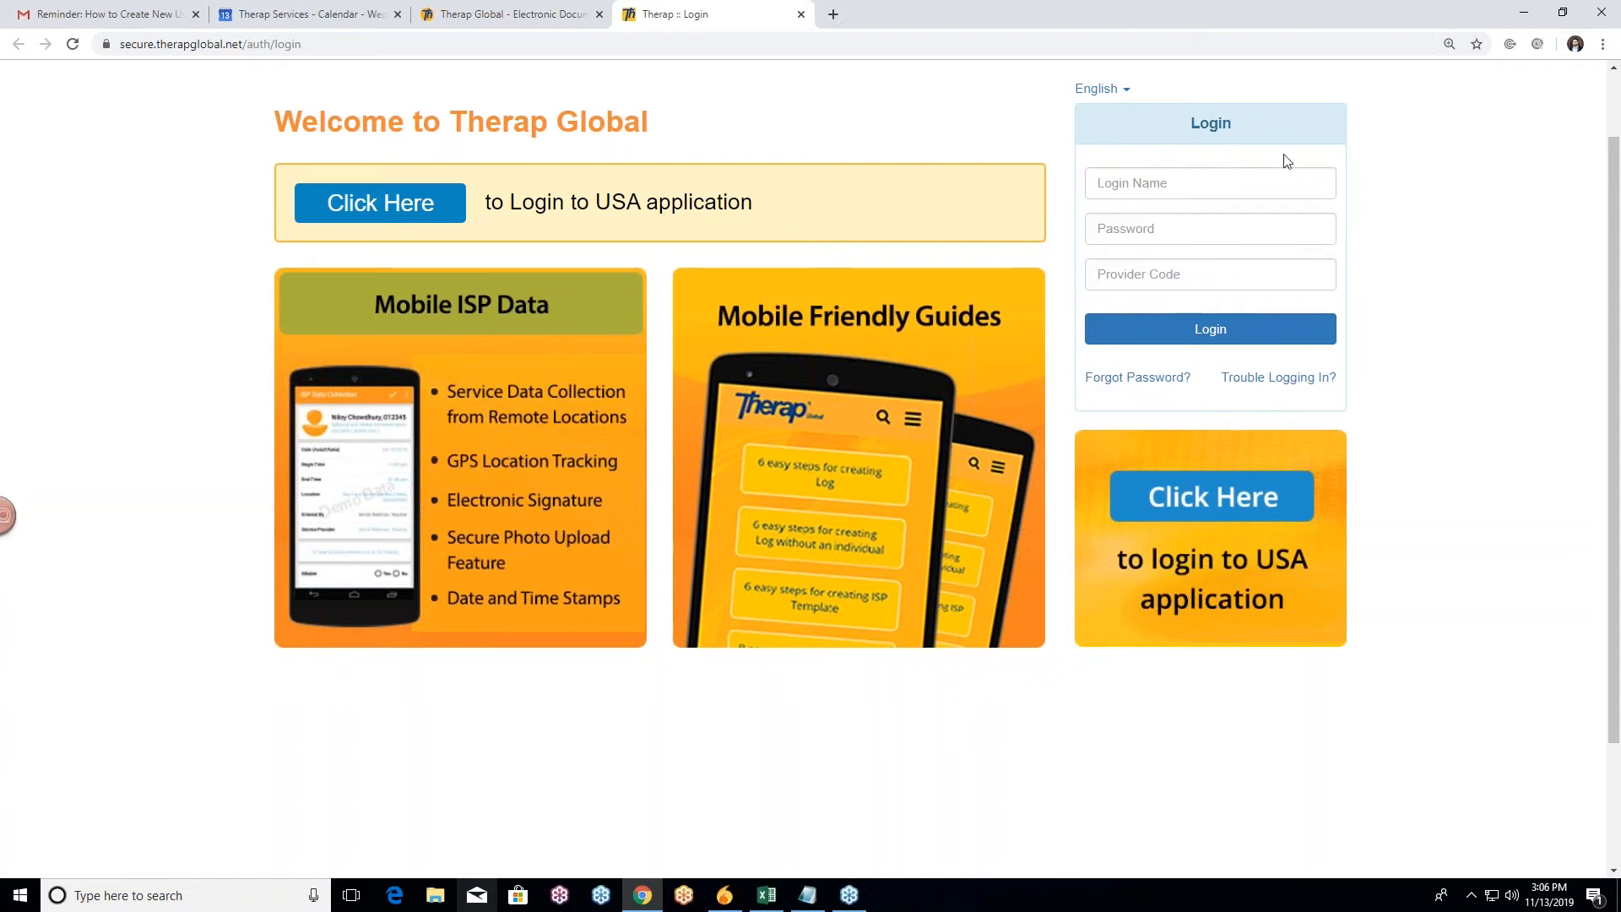
{"action": "left_click", "coordinate": [1144, 186]}
{"action": "type", "text": "tanvir"}
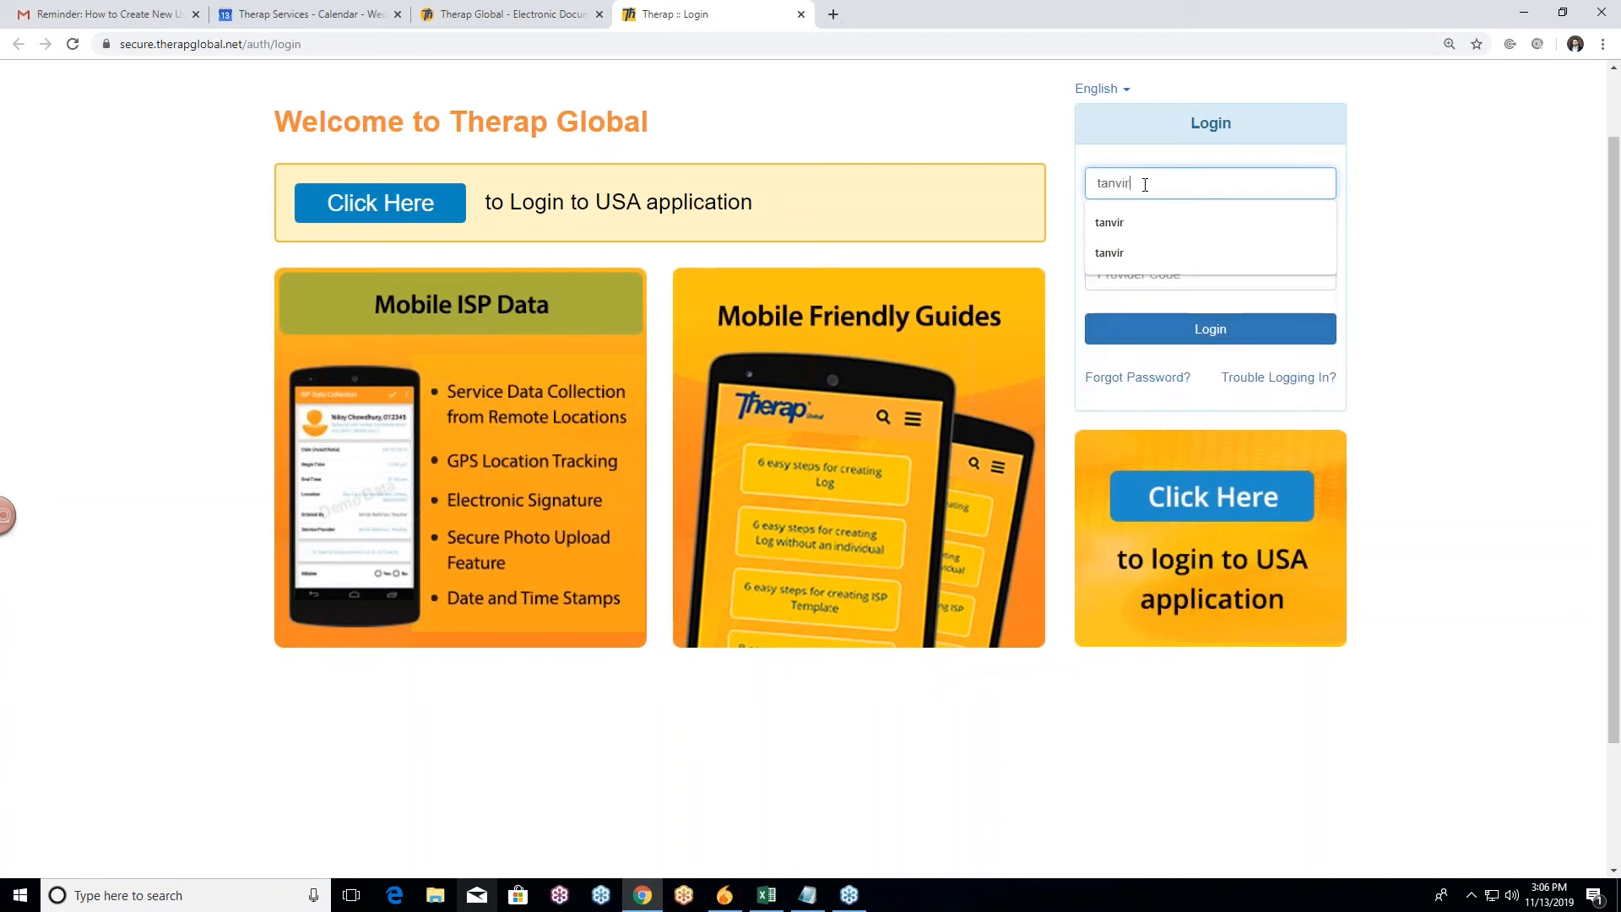
{"action": "left_click", "coordinate": [1130, 222]}
{"action": "left_click", "coordinate": [1130, 229]}
{"action": "type", "text": "*******"}
Step: Enter the demo provider code and sign in to Therap Global
{"action": "left_click", "coordinate": [1195, 272]}
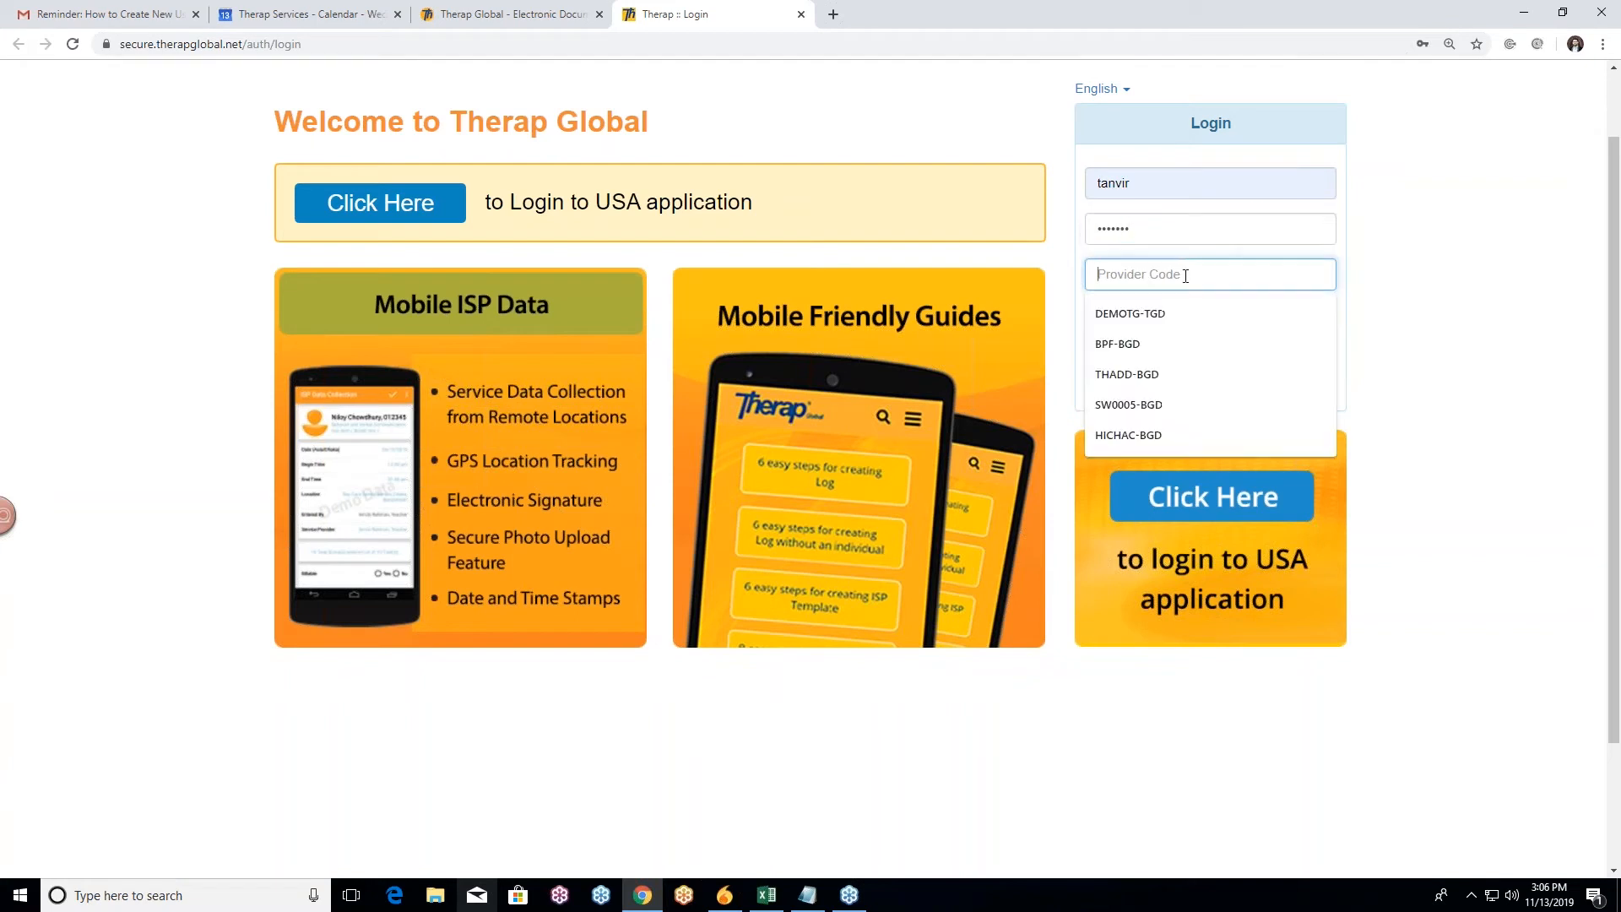
{"action": "type", "text": "D"}
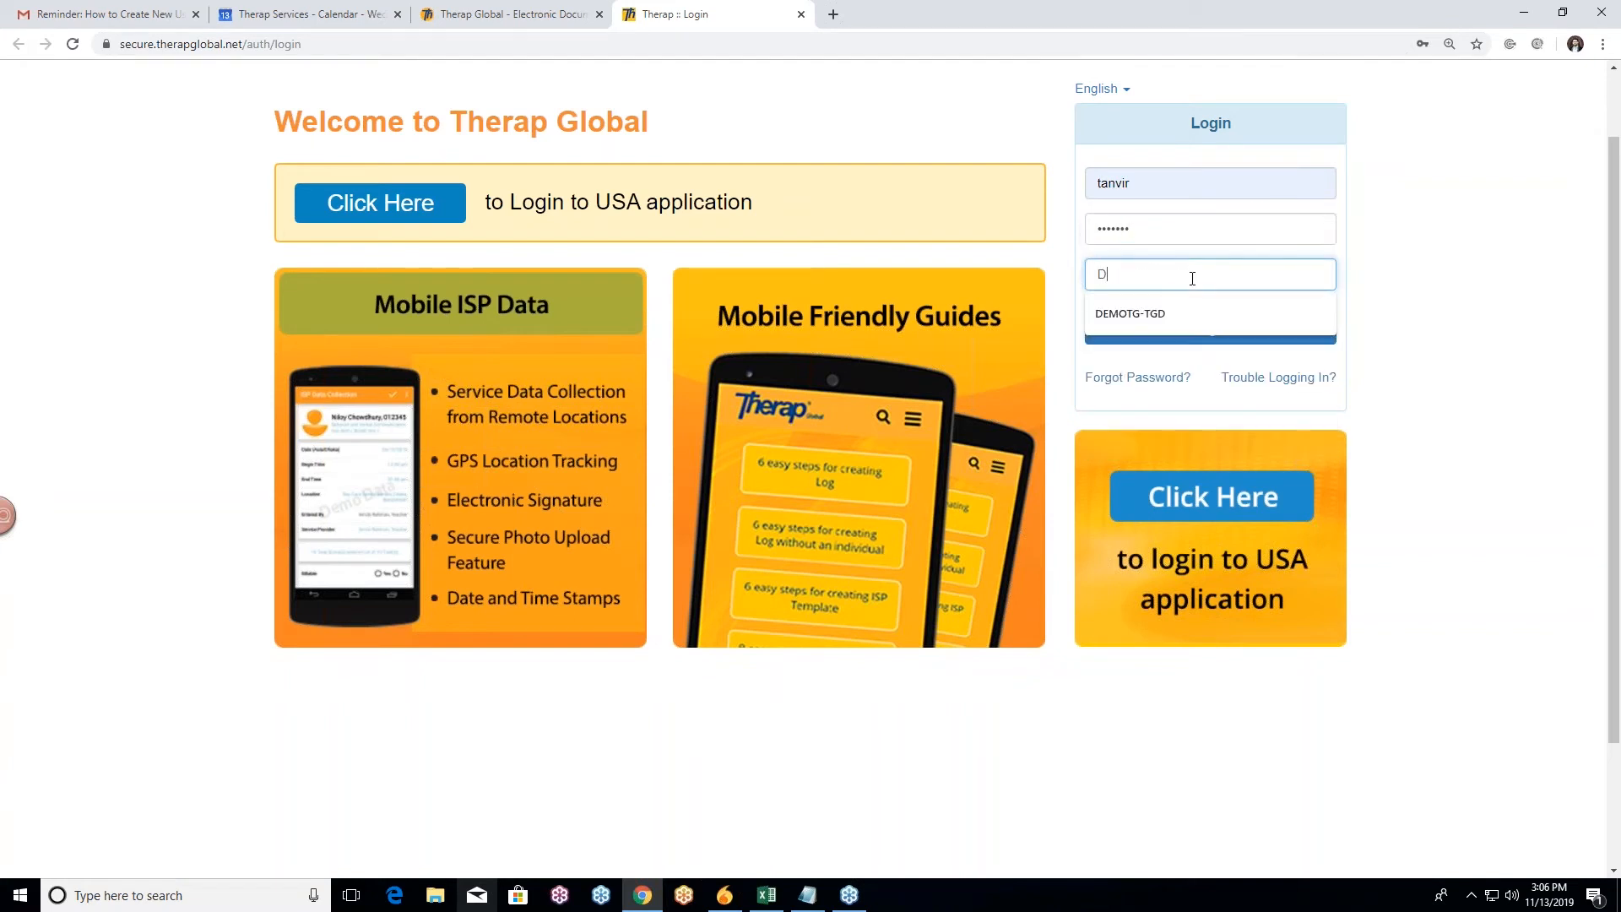
{"action": "type", "text": "EMOTG-TGD"}
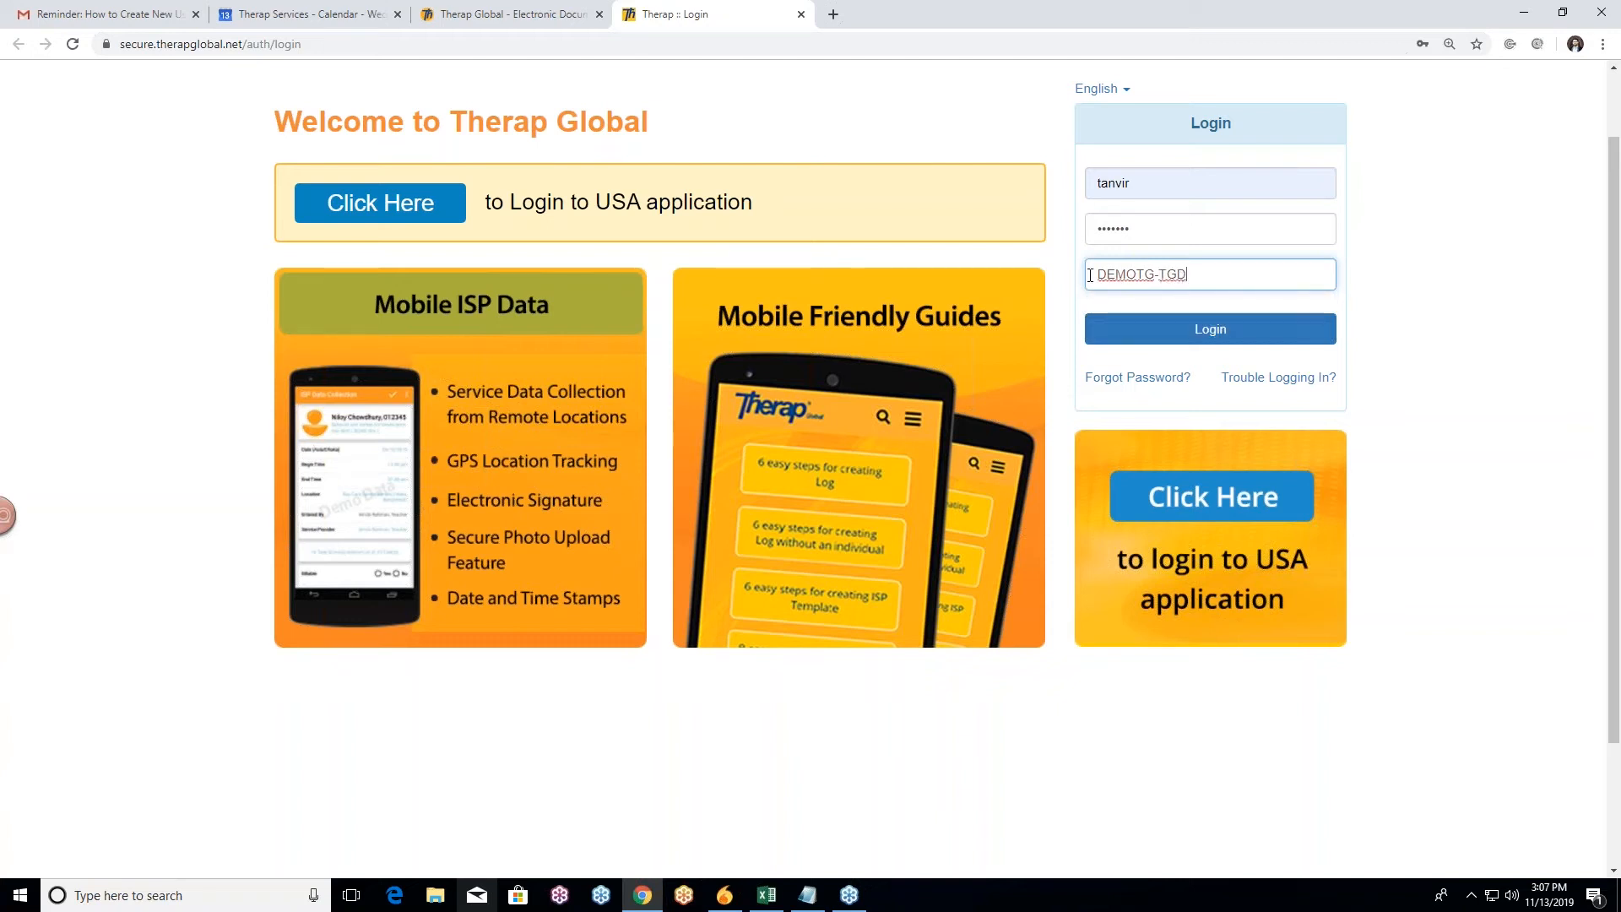
{"action": "left_click", "coordinate": [1071, 289]}
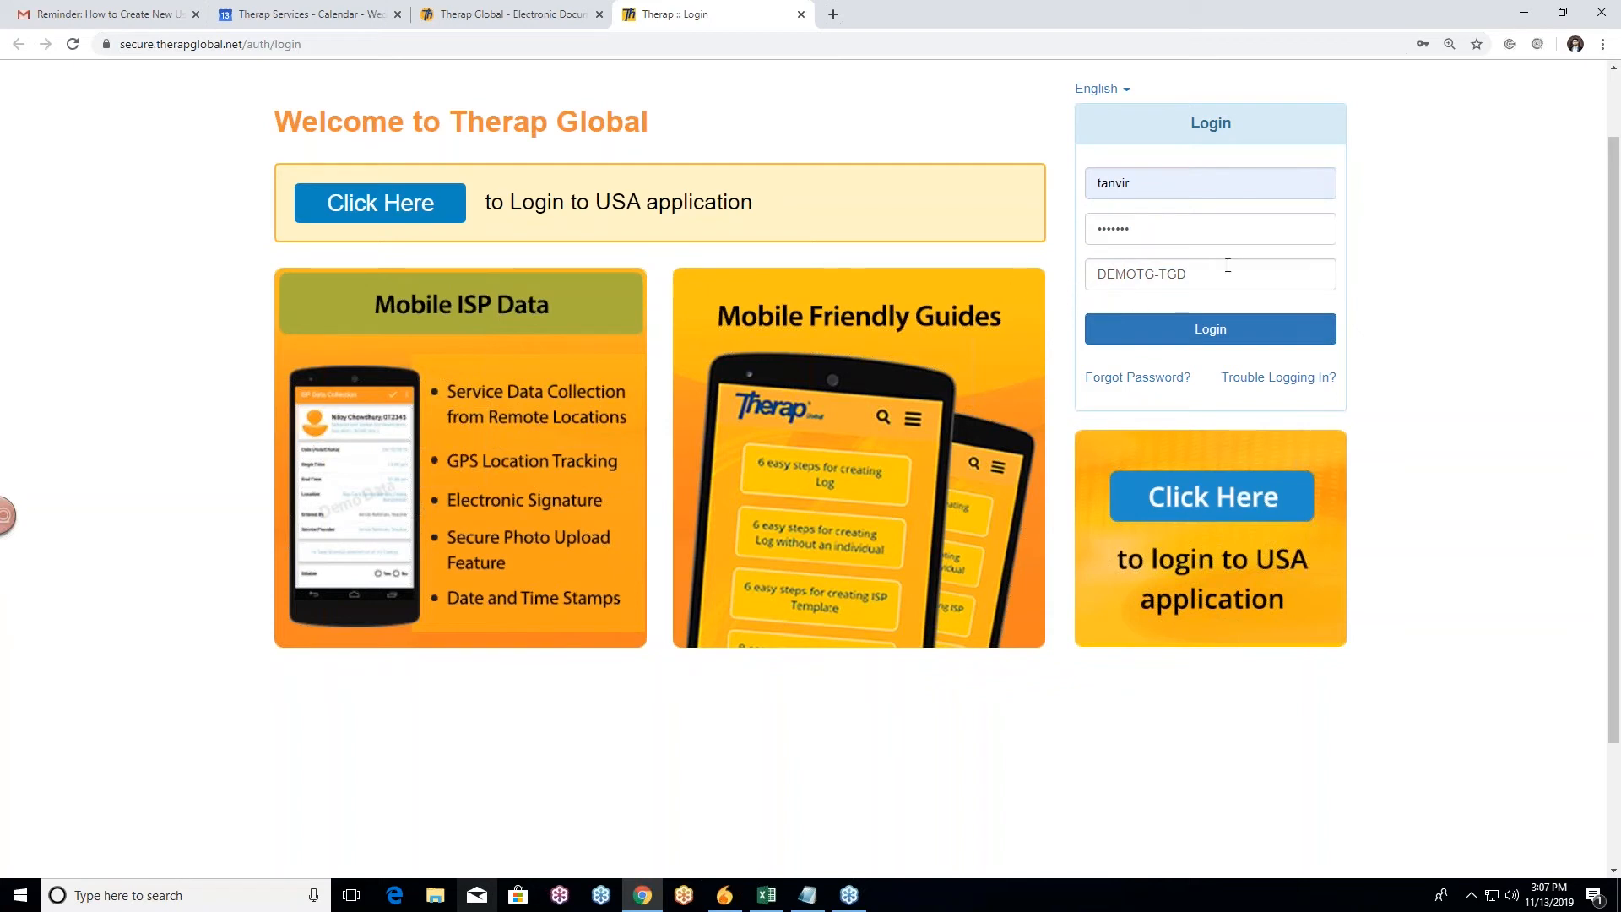
{"action": "scroll", "coordinate": [1056, 300], "scroll_direction": "up", "scroll_amount": 1}
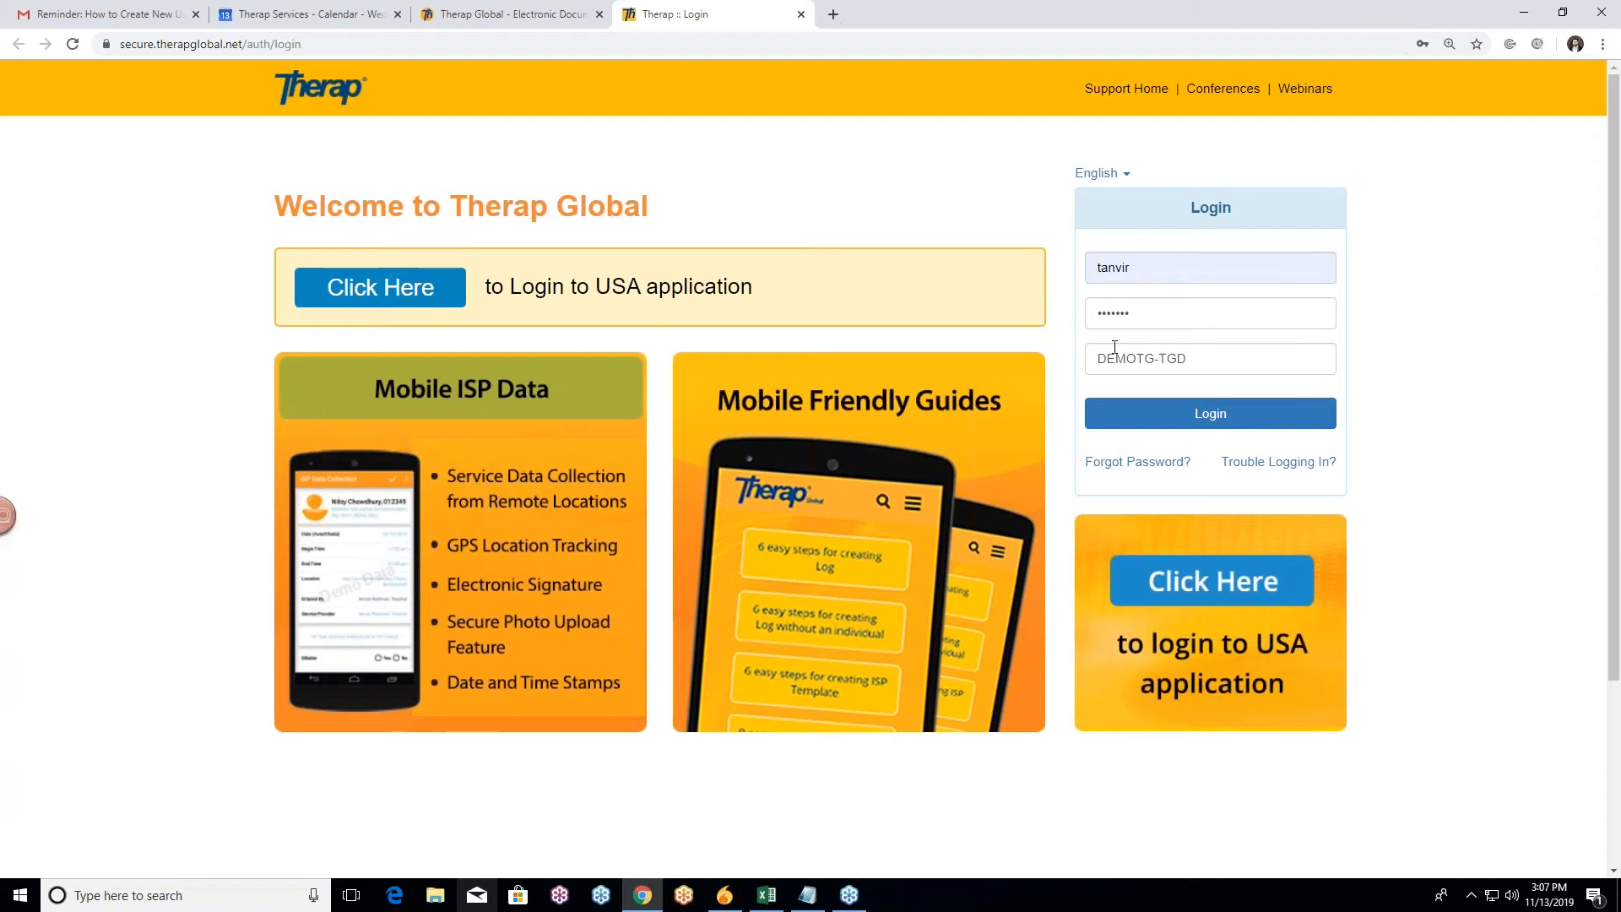
{"action": "scroll", "coordinate": [1061, 351], "scroll_direction": "down", "scroll_amount": 2}
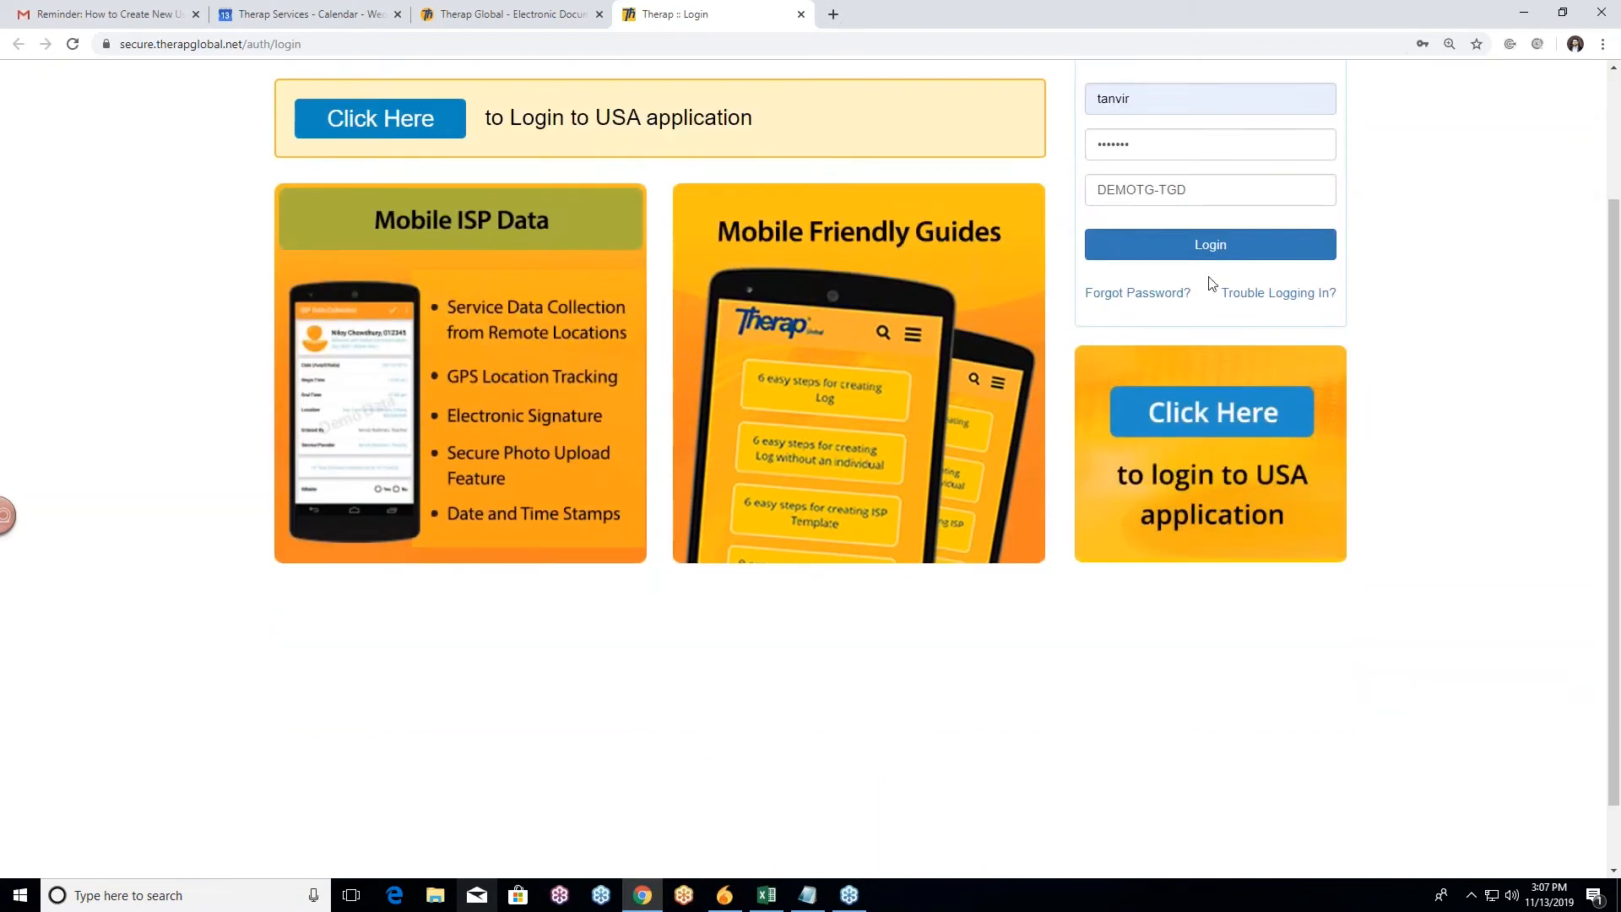
{"action": "left_click", "coordinate": [1216, 255]}
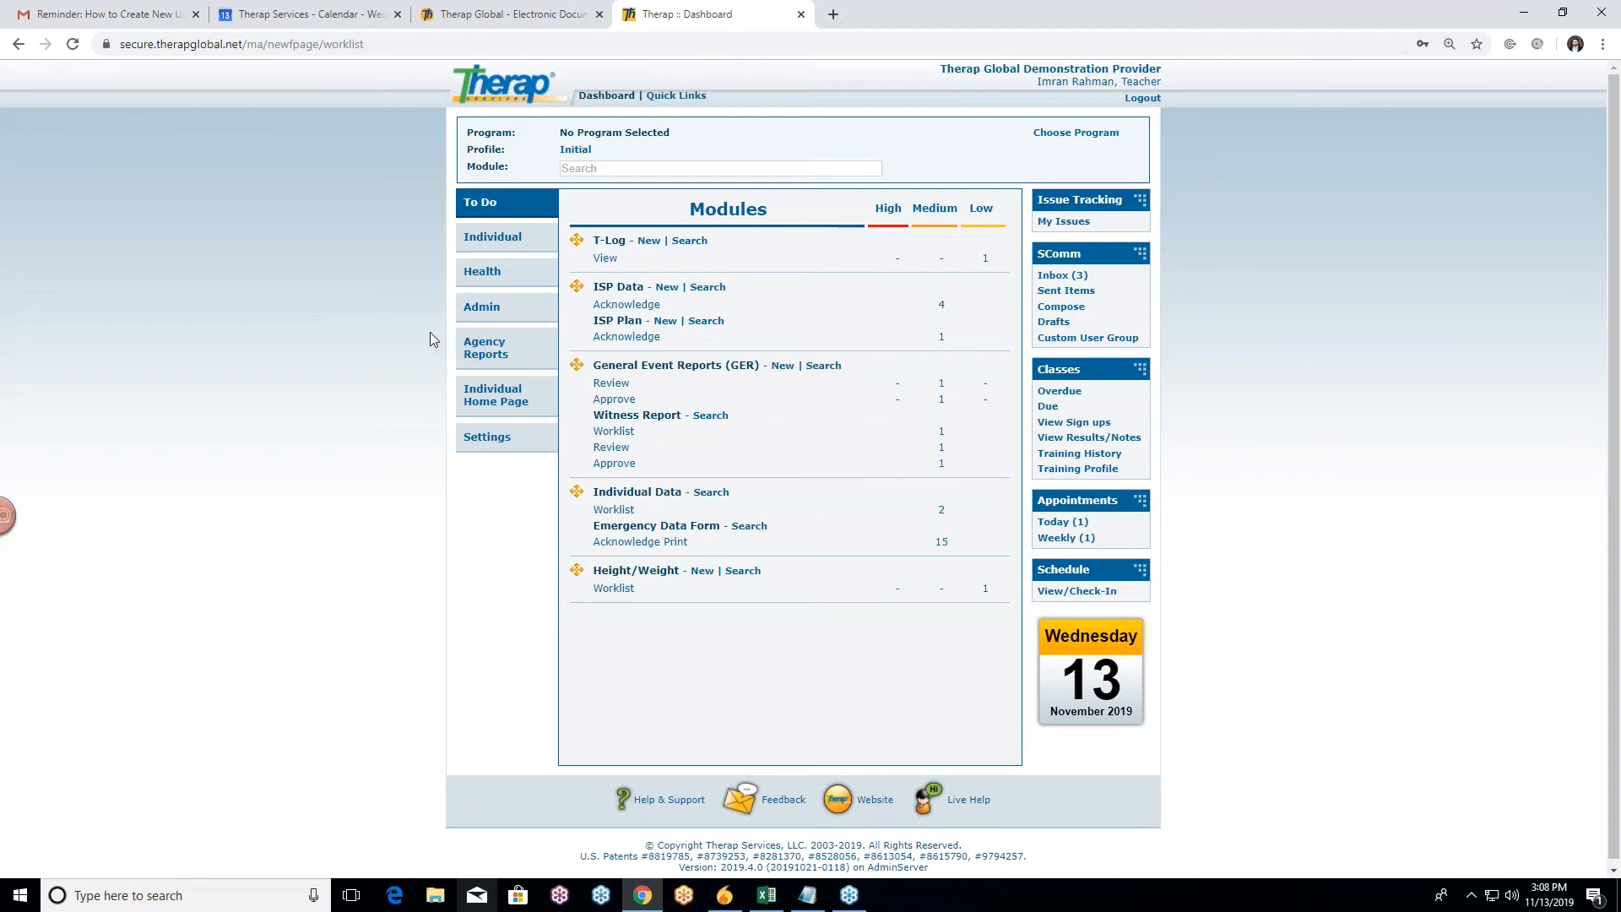
Step: Go to the Admin tab and look through its General and Care sections
{"action": "left_click", "coordinate": [482, 307]}
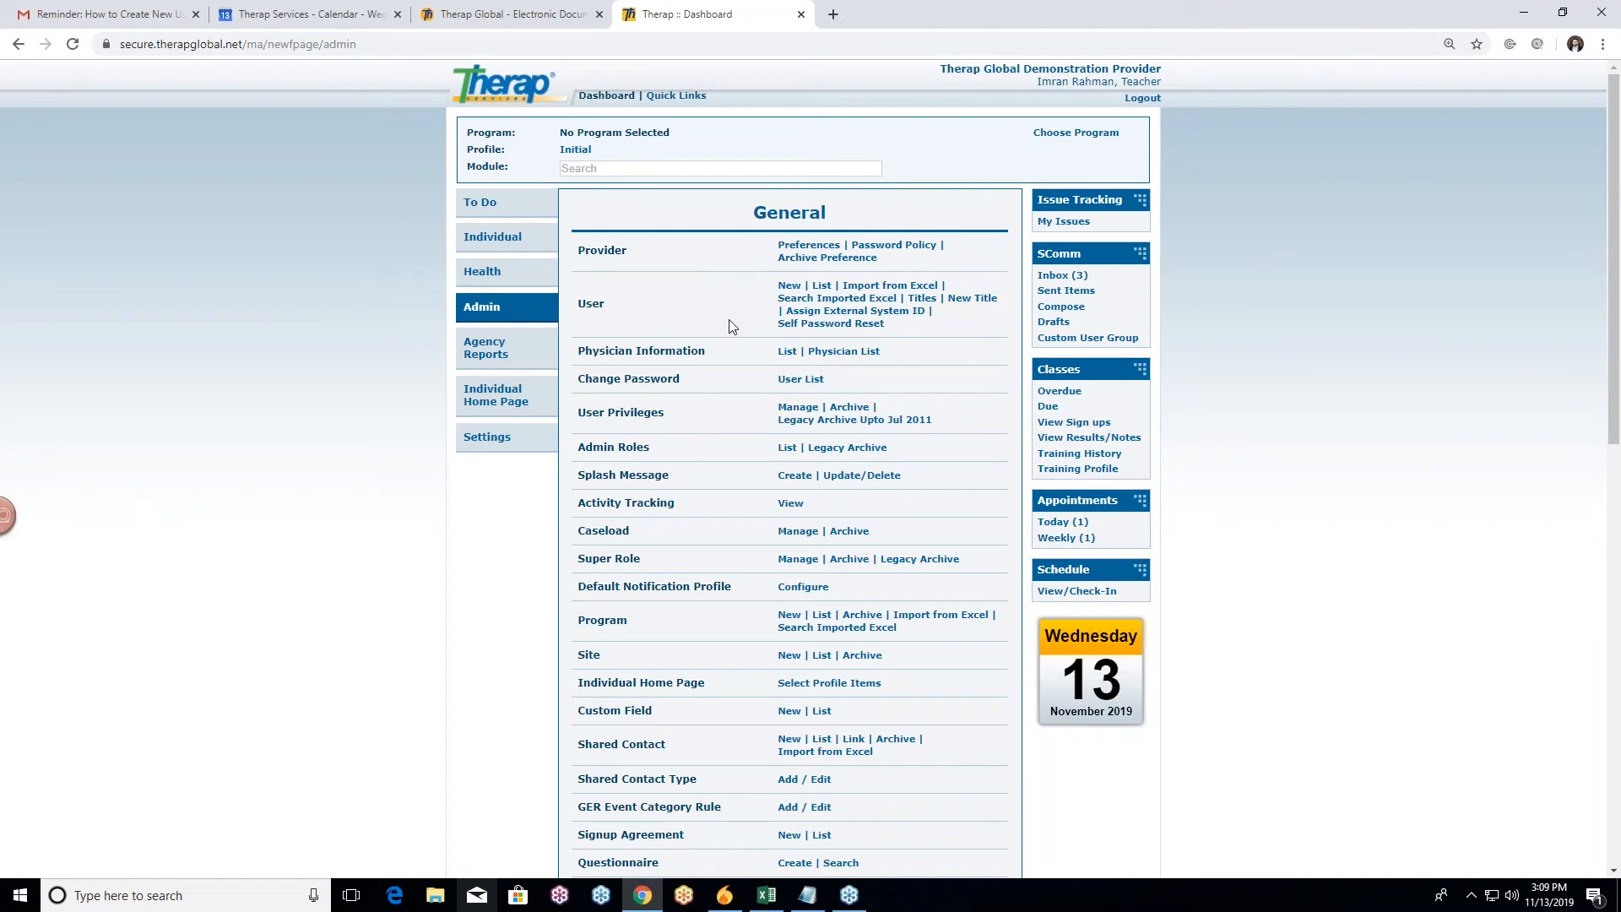
{"action": "scroll", "coordinate": [728, 448], "scroll_direction": "down", "scroll_amount": 3}
{"action": "scroll", "coordinate": [728, 448], "scroll_direction": "down", "scroll_amount": 3}
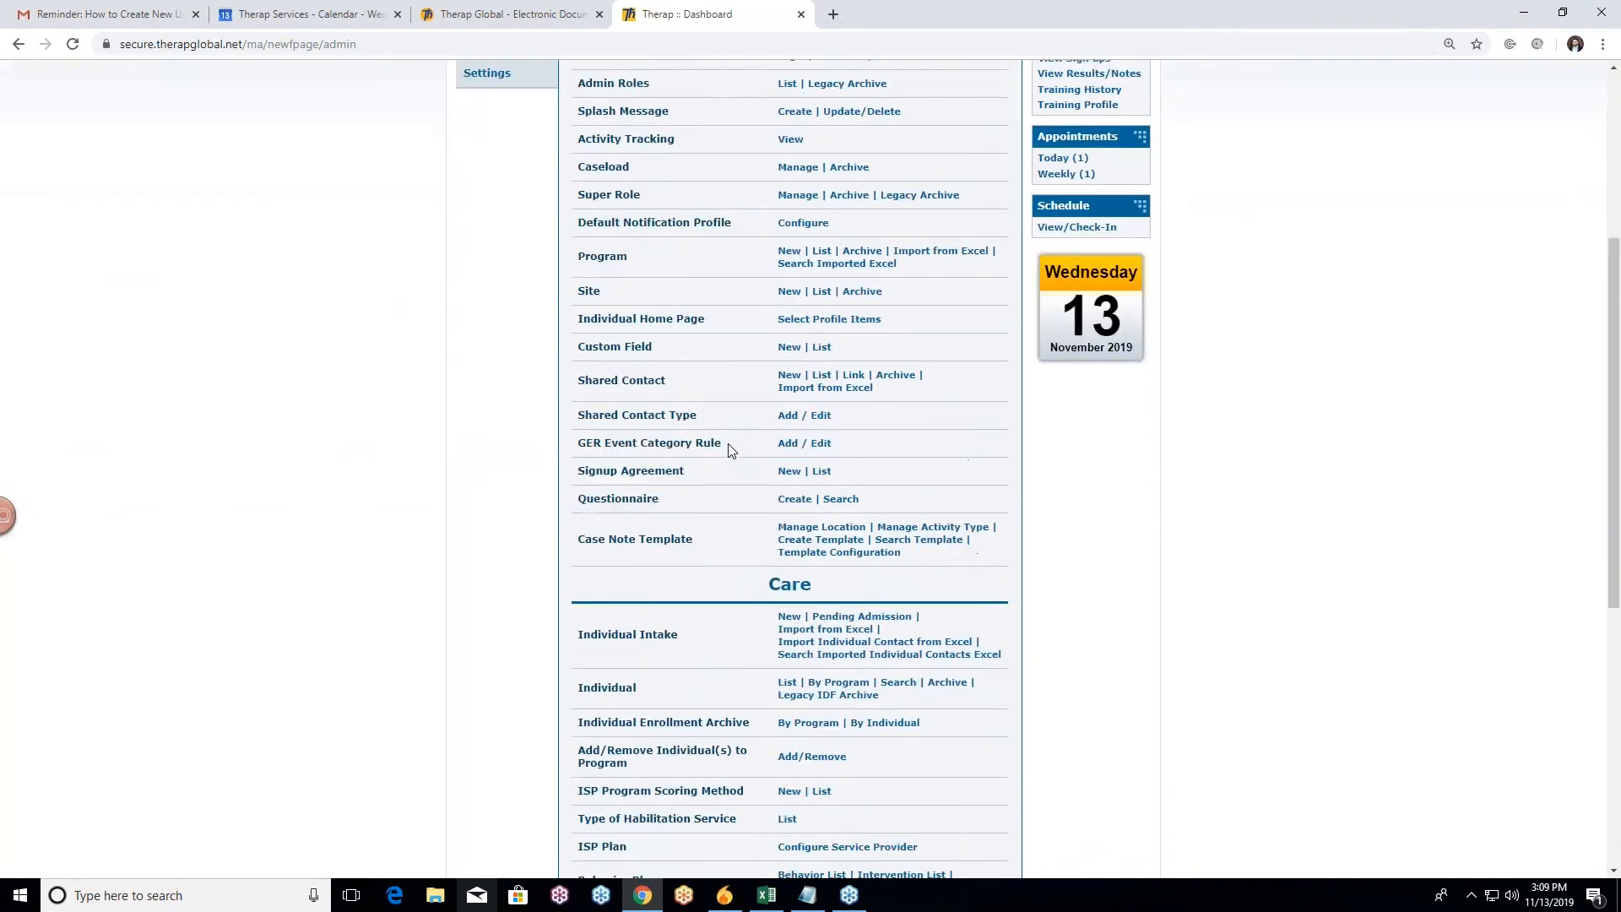
{"action": "scroll", "coordinate": [728, 449], "scroll_direction": "up", "scroll_amount": 5}
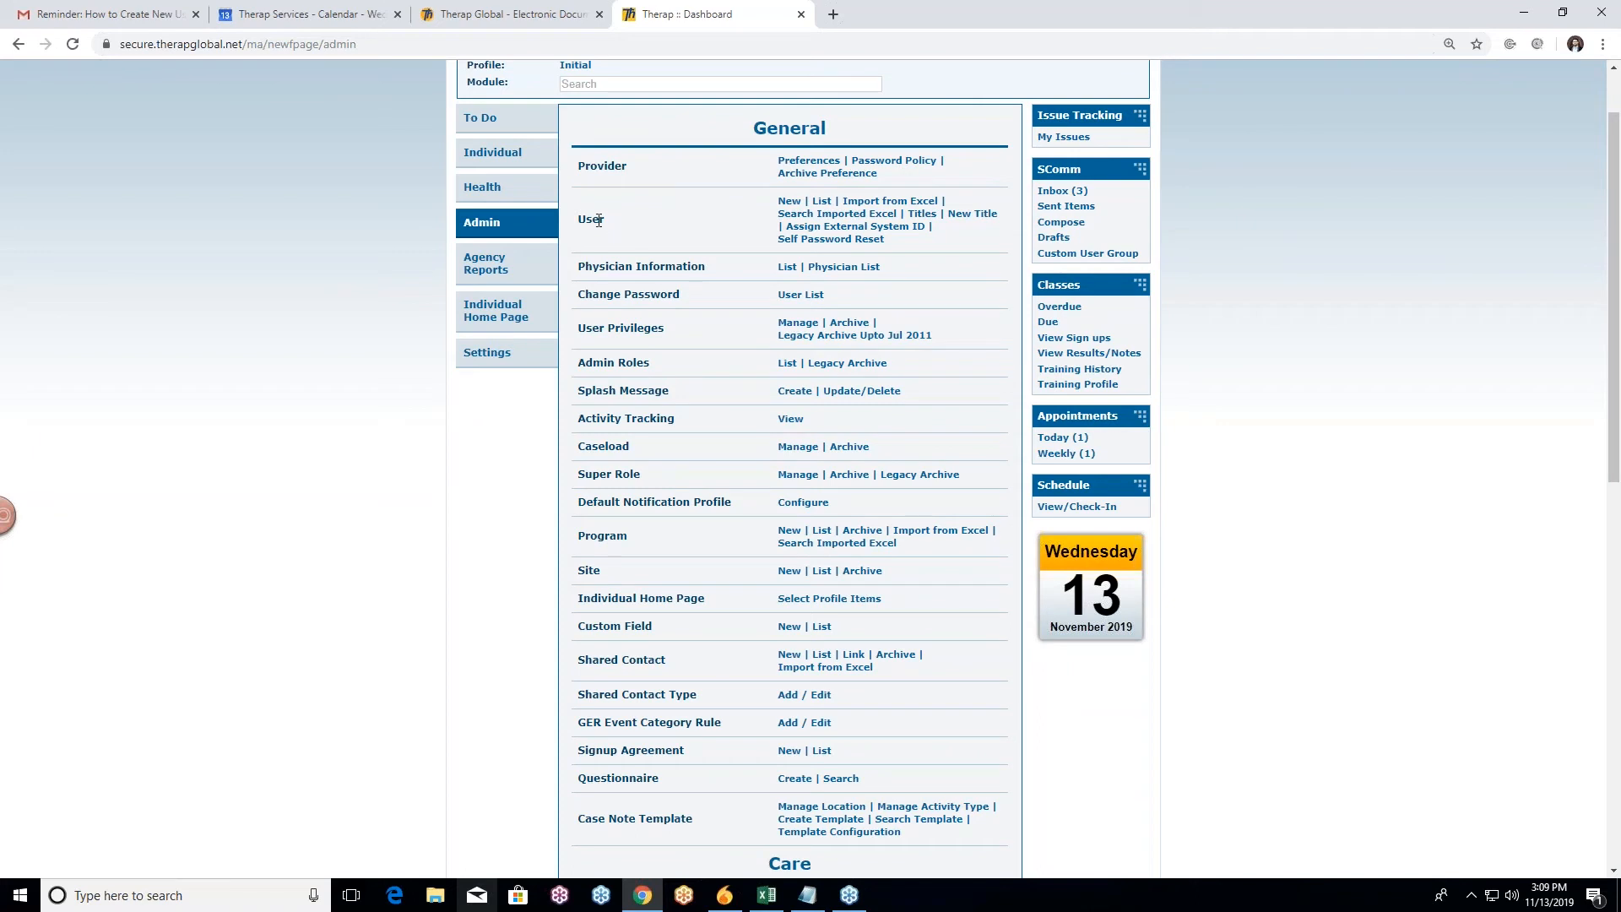
Step: Start a new user from the User row's New link and review the blank Create New User form
{"action": "left_click", "coordinate": [788, 206]}
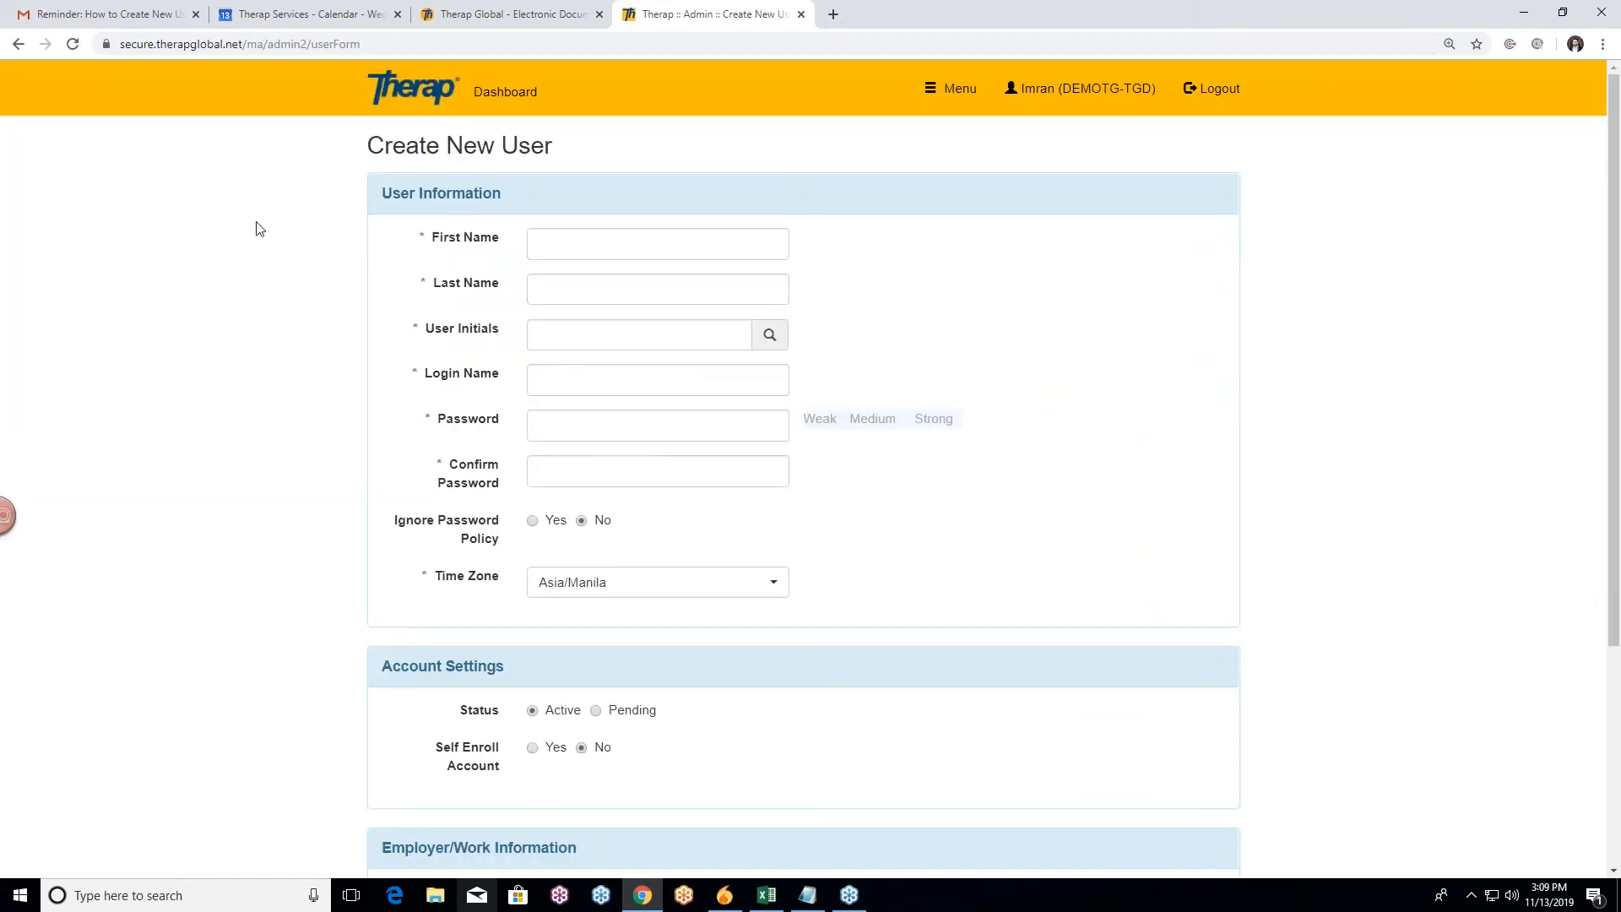
{"action": "scroll", "coordinate": [296, 310], "scroll_direction": "down", "scroll_amount": 1}
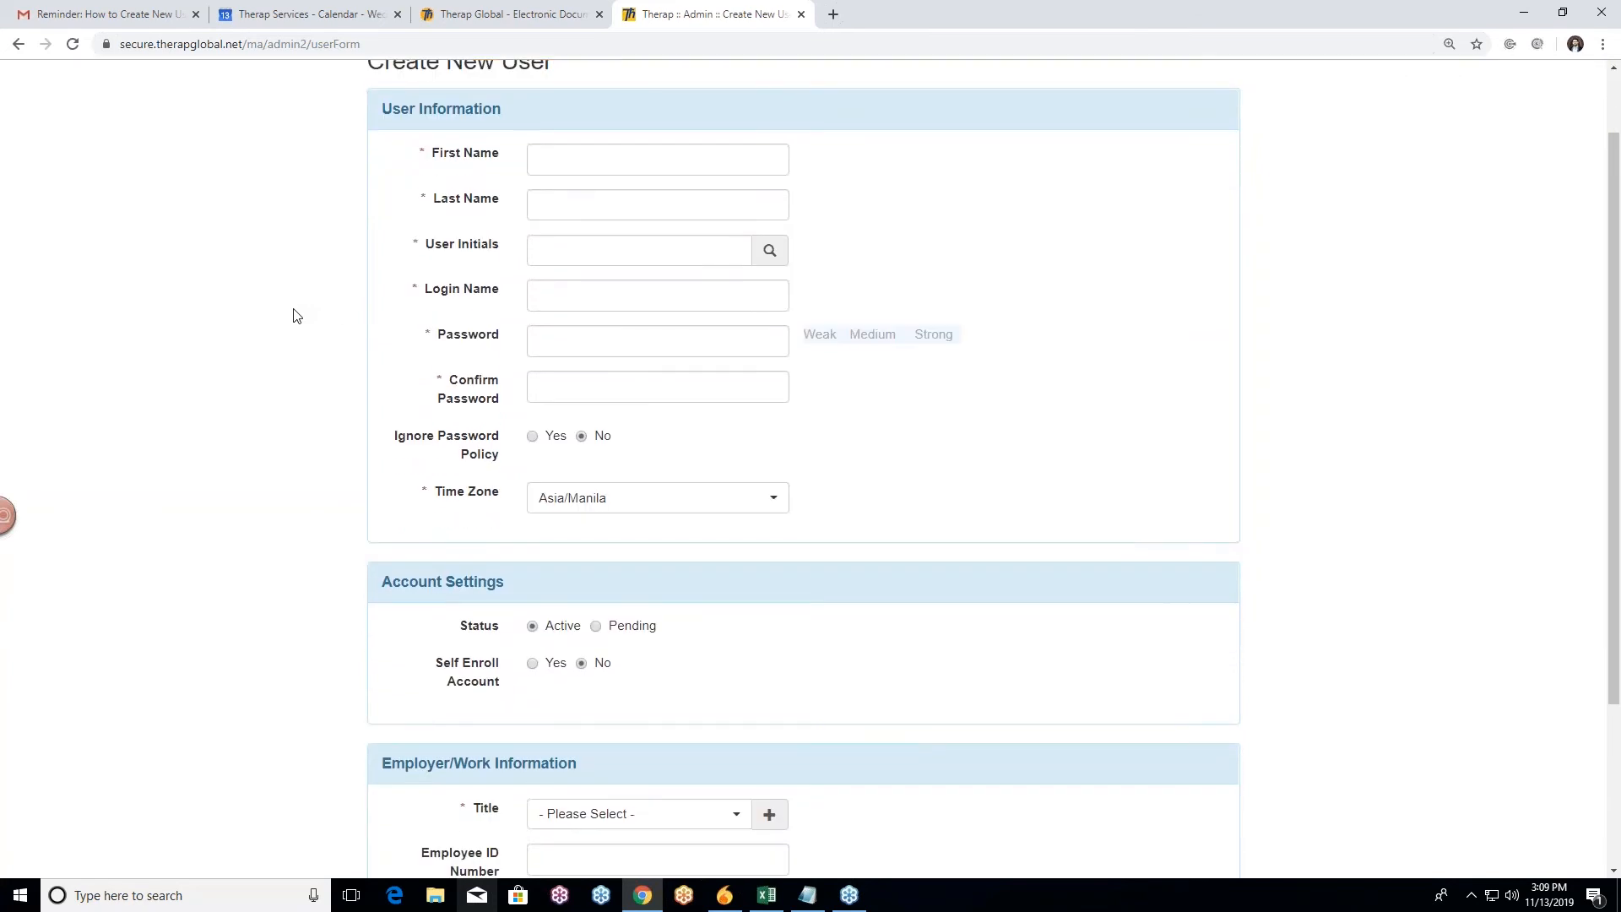
{"action": "scroll", "coordinate": [281, 347], "scroll_direction": "down", "scroll_amount": 3}
{"action": "scroll", "coordinate": [282, 347], "scroll_direction": "up", "scroll_amount": 3}
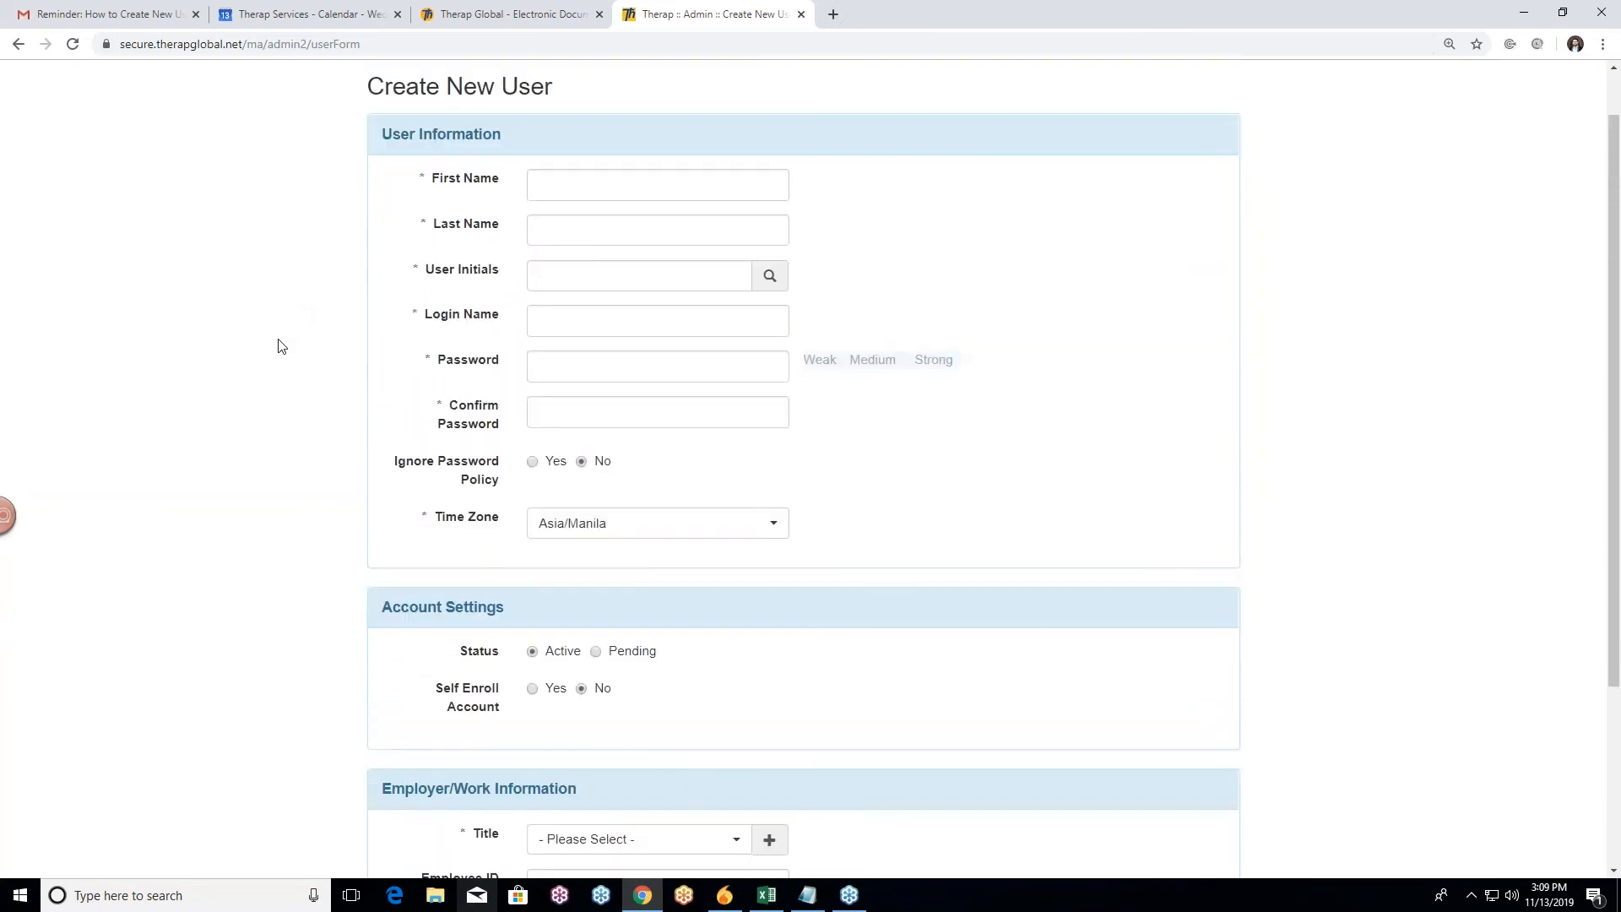
{"action": "scroll", "coordinate": [281, 347], "scroll_direction": "down", "scroll_amount": 2}
{"action": "scroll", "coordinate": [283, 346], "scroll_direction": "down", "scroll_amount": 1}
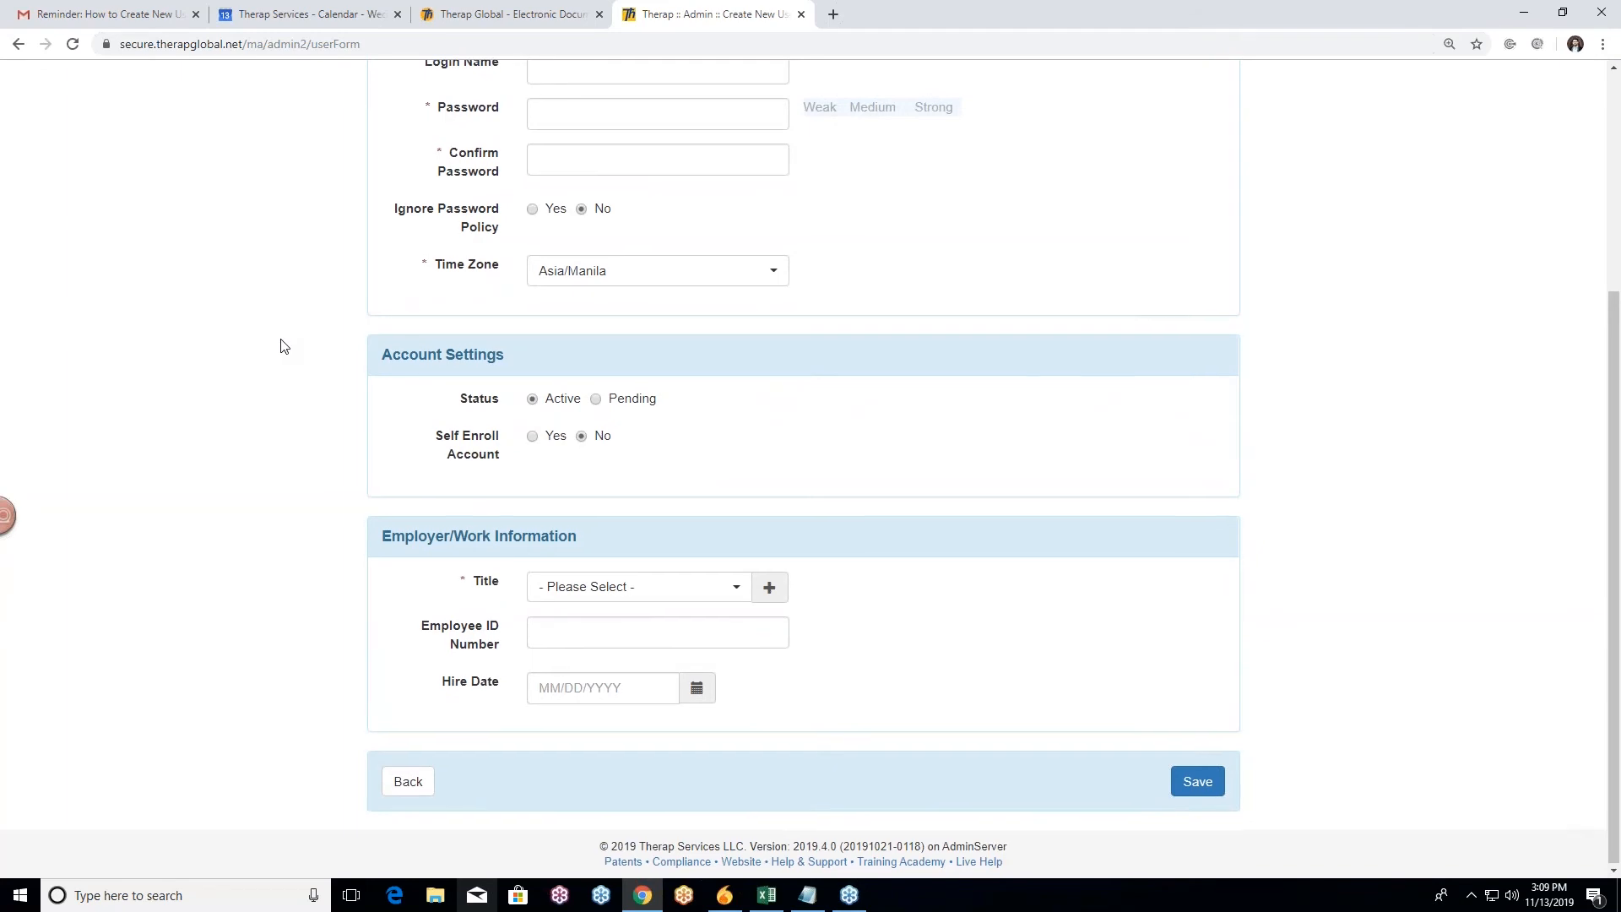
{"action": "scroll", "coordinate": [283, 346], "scroll_direction": "up", "scroll_amount": 4}
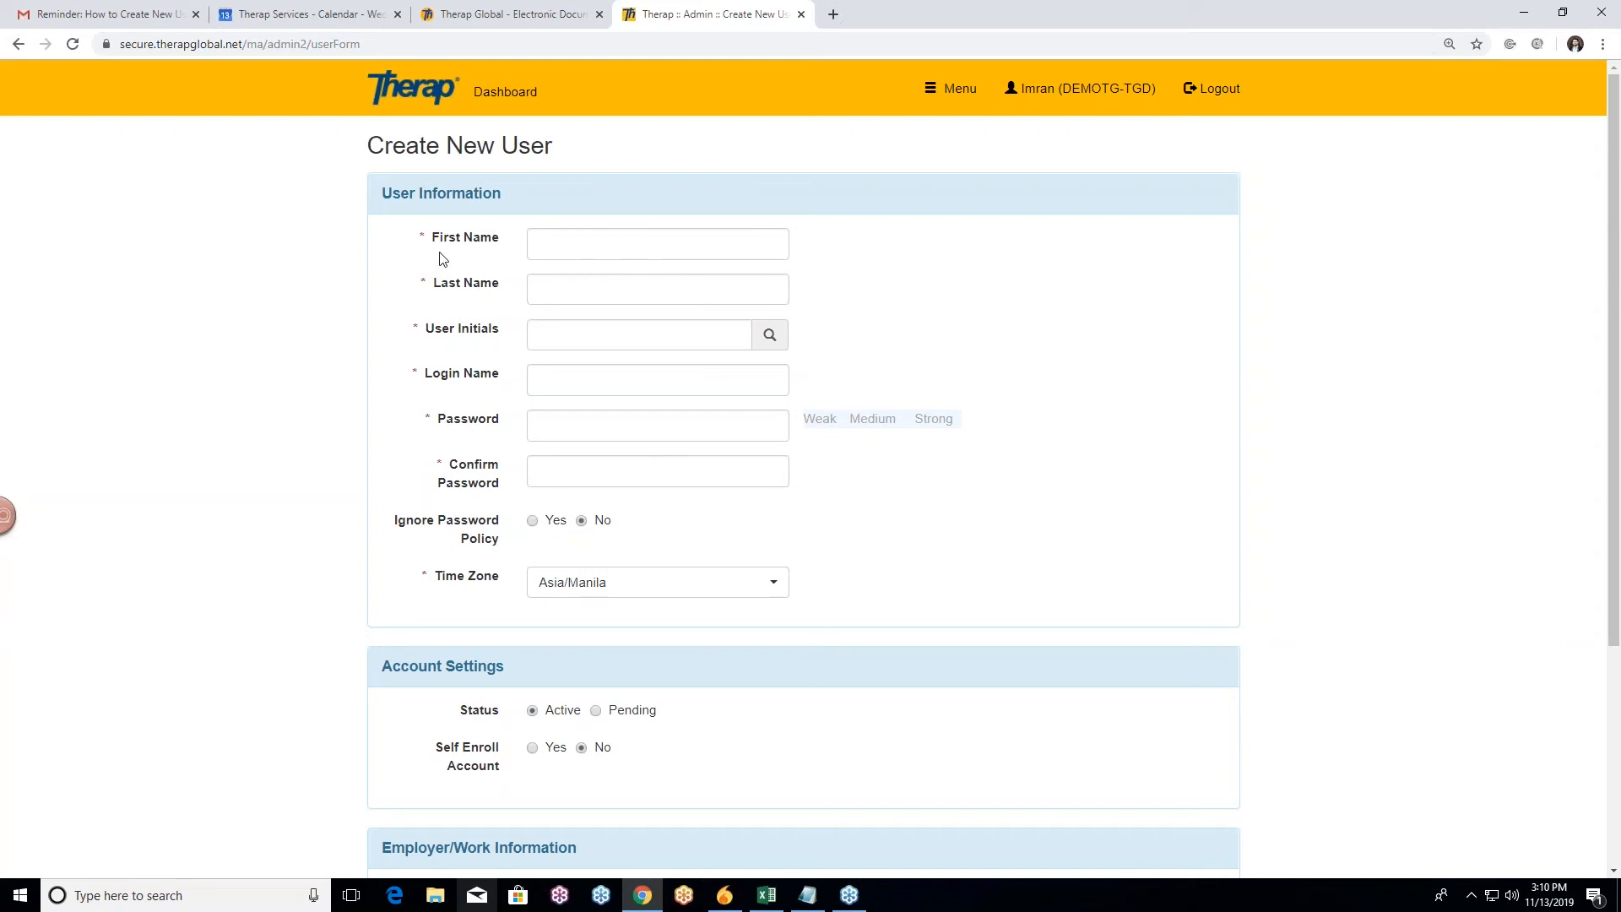
Step: Fill in the new user's first name, last name and initials
{"action": "left_click", "coordinate": [586, 244]}
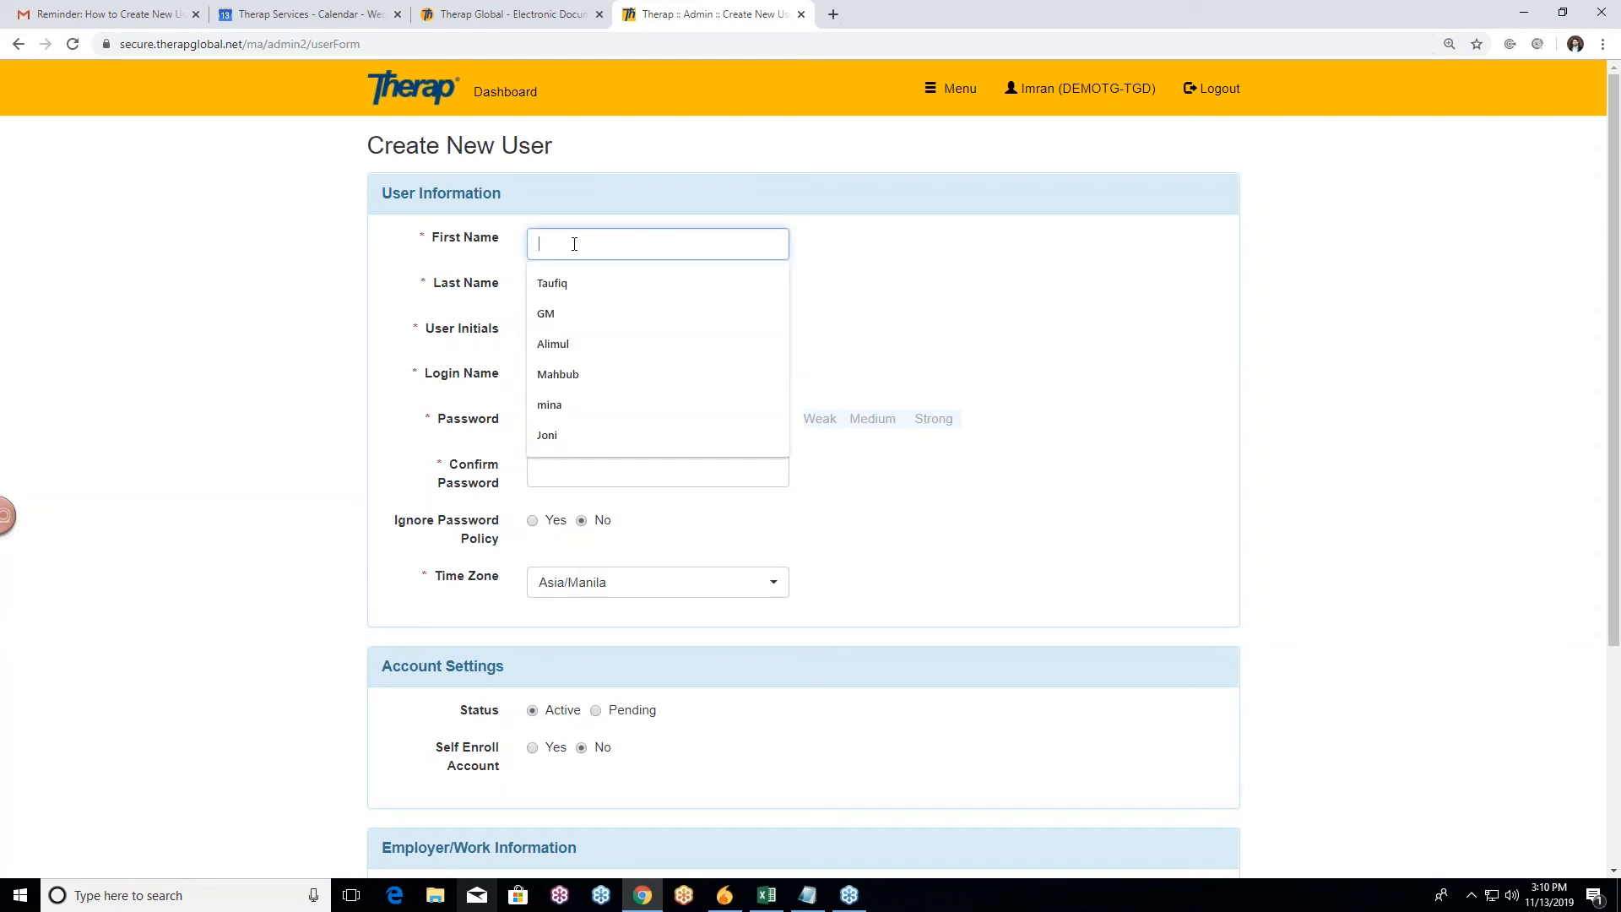
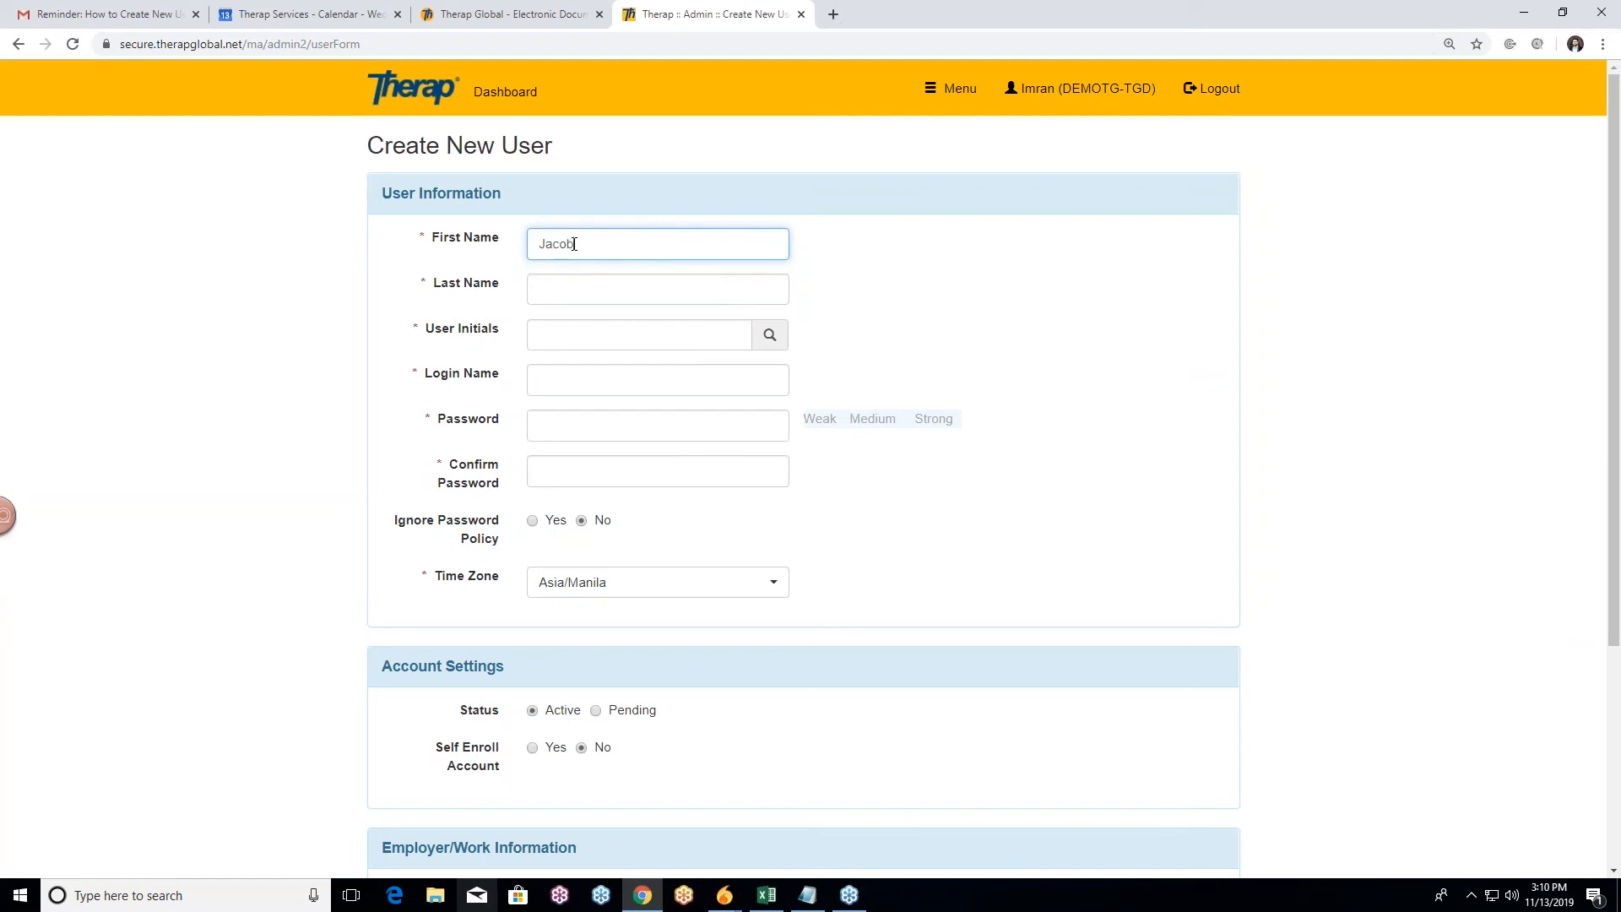
{"action": "left_click", "coordinate": [579, 291]}
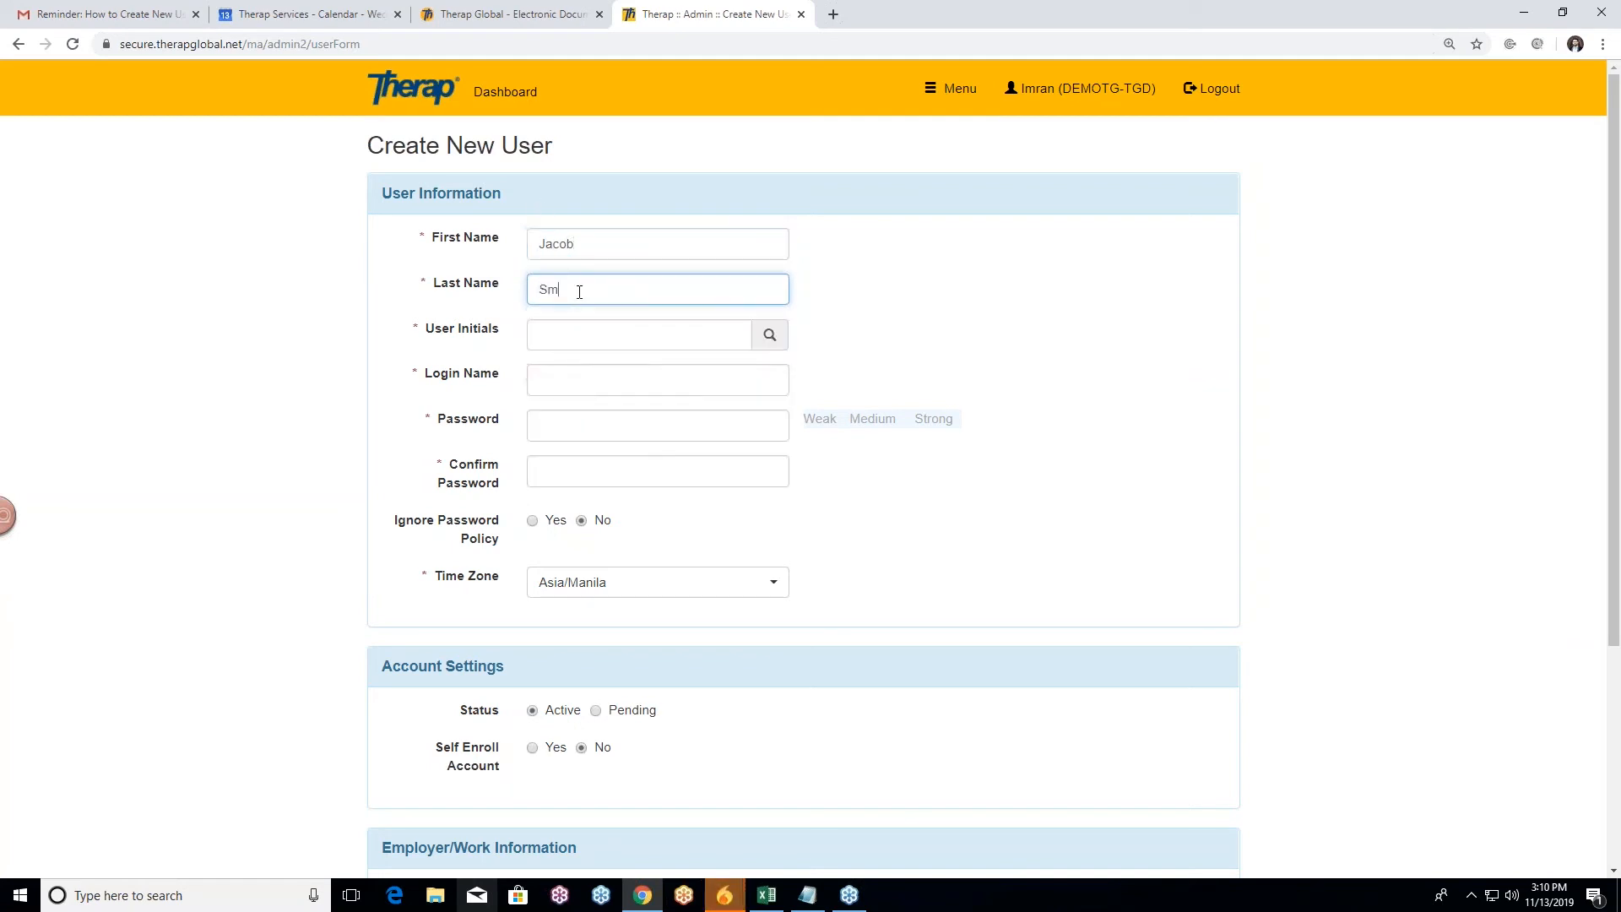
{"action": "left_click", "coordinate": [869, 292]}
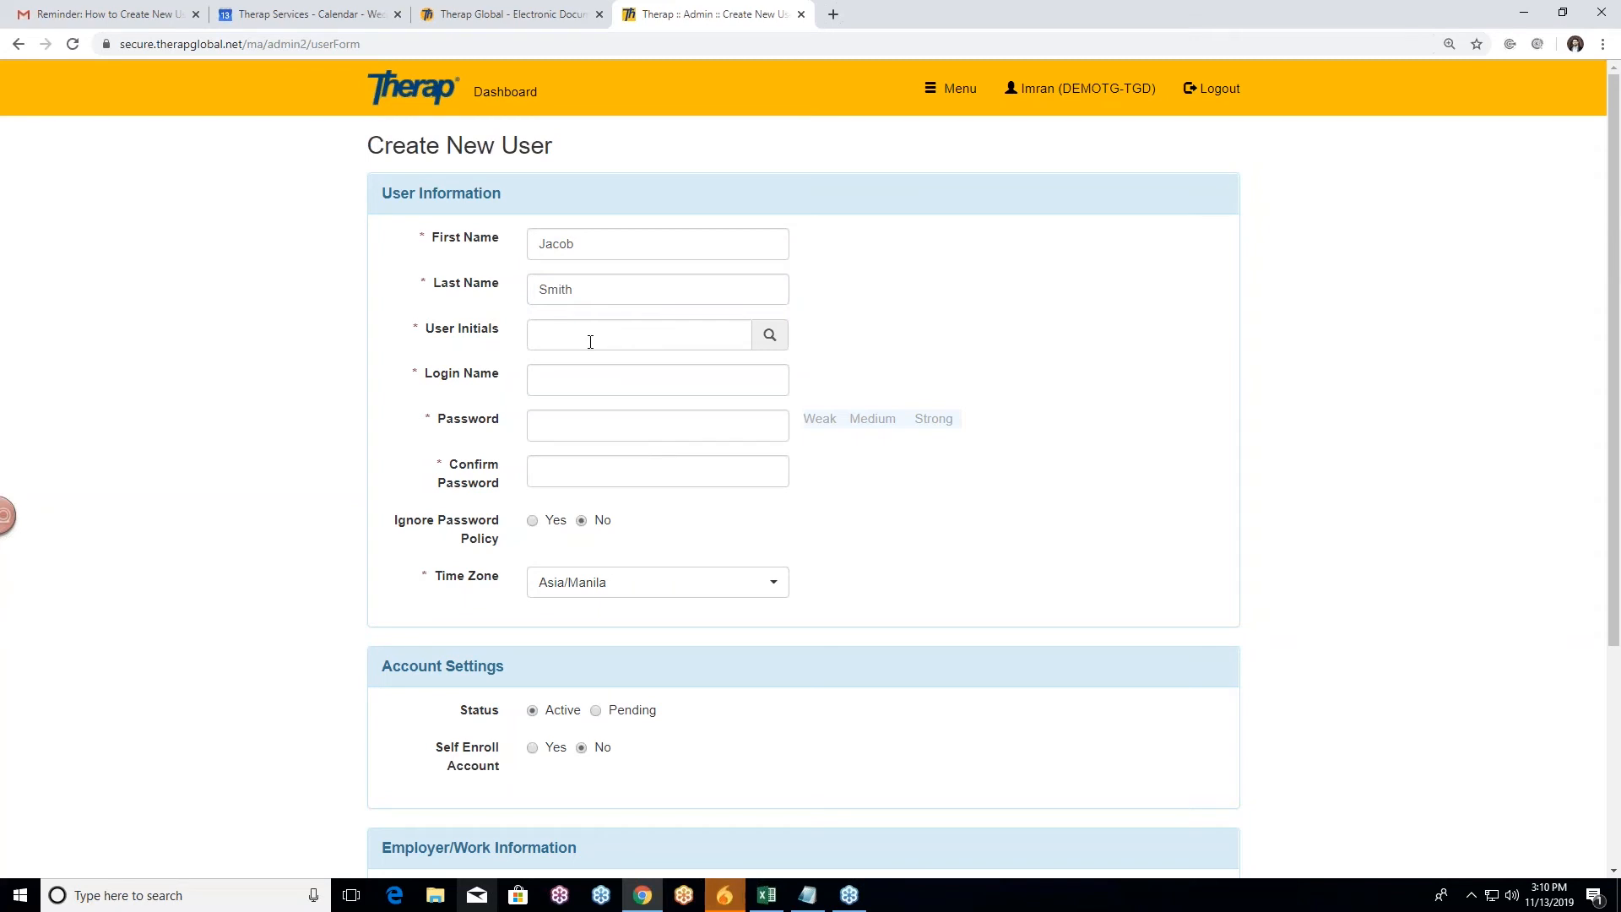
{"action": "scroll", "coordinate": [565, 247], "scroll_direction": "down", "scroll_amount": 1}
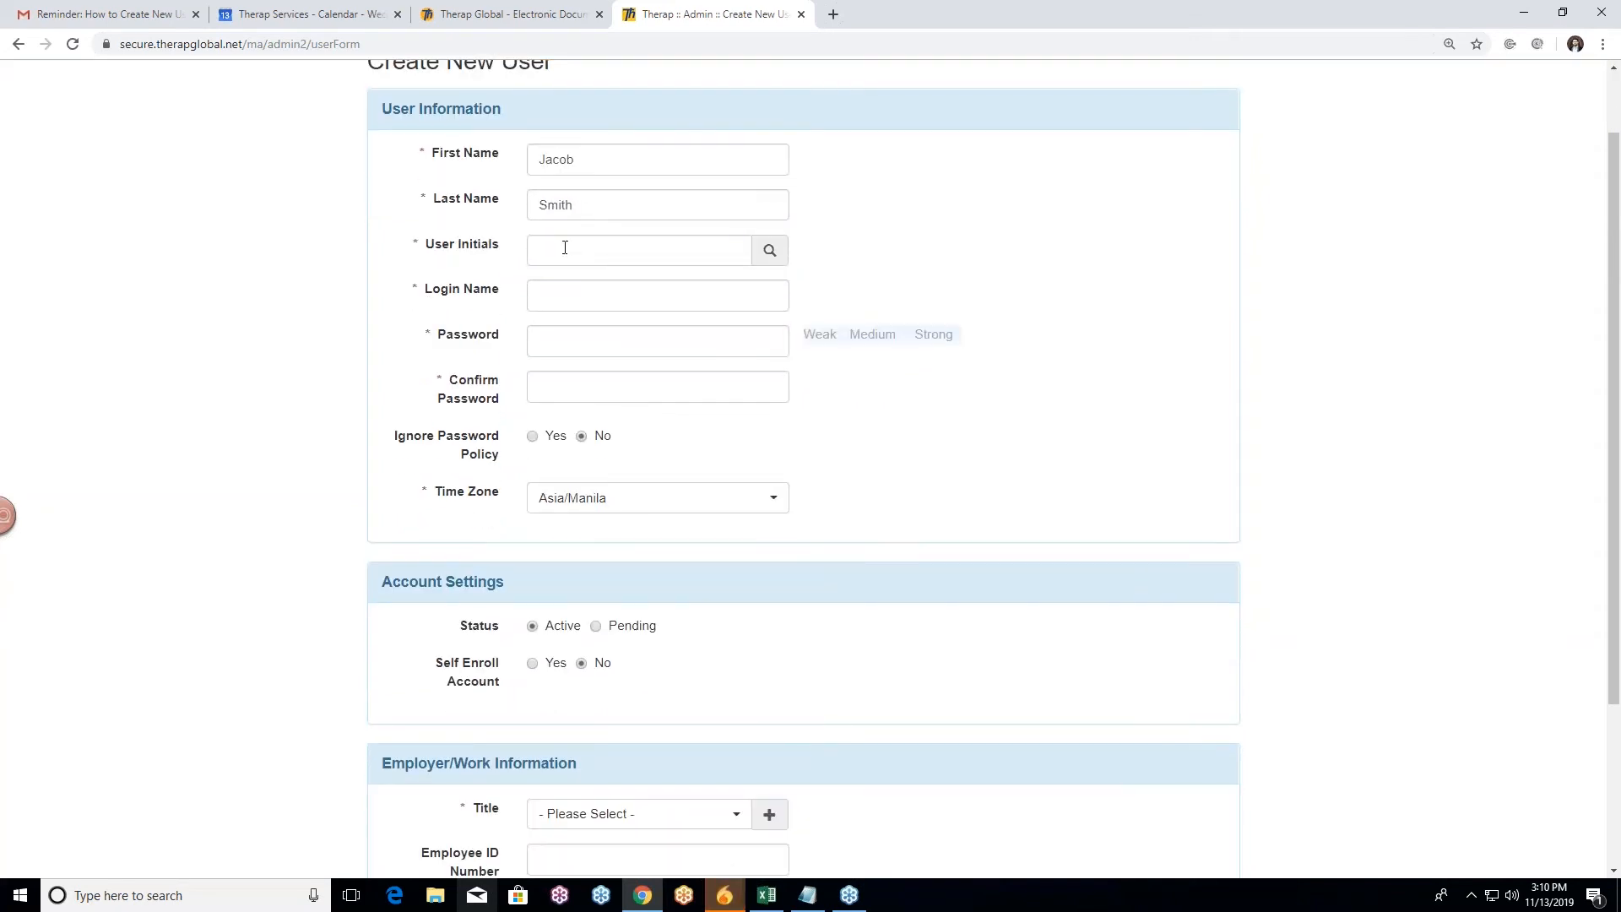
{"action": "left_click", "coordinate": [565, 247]}
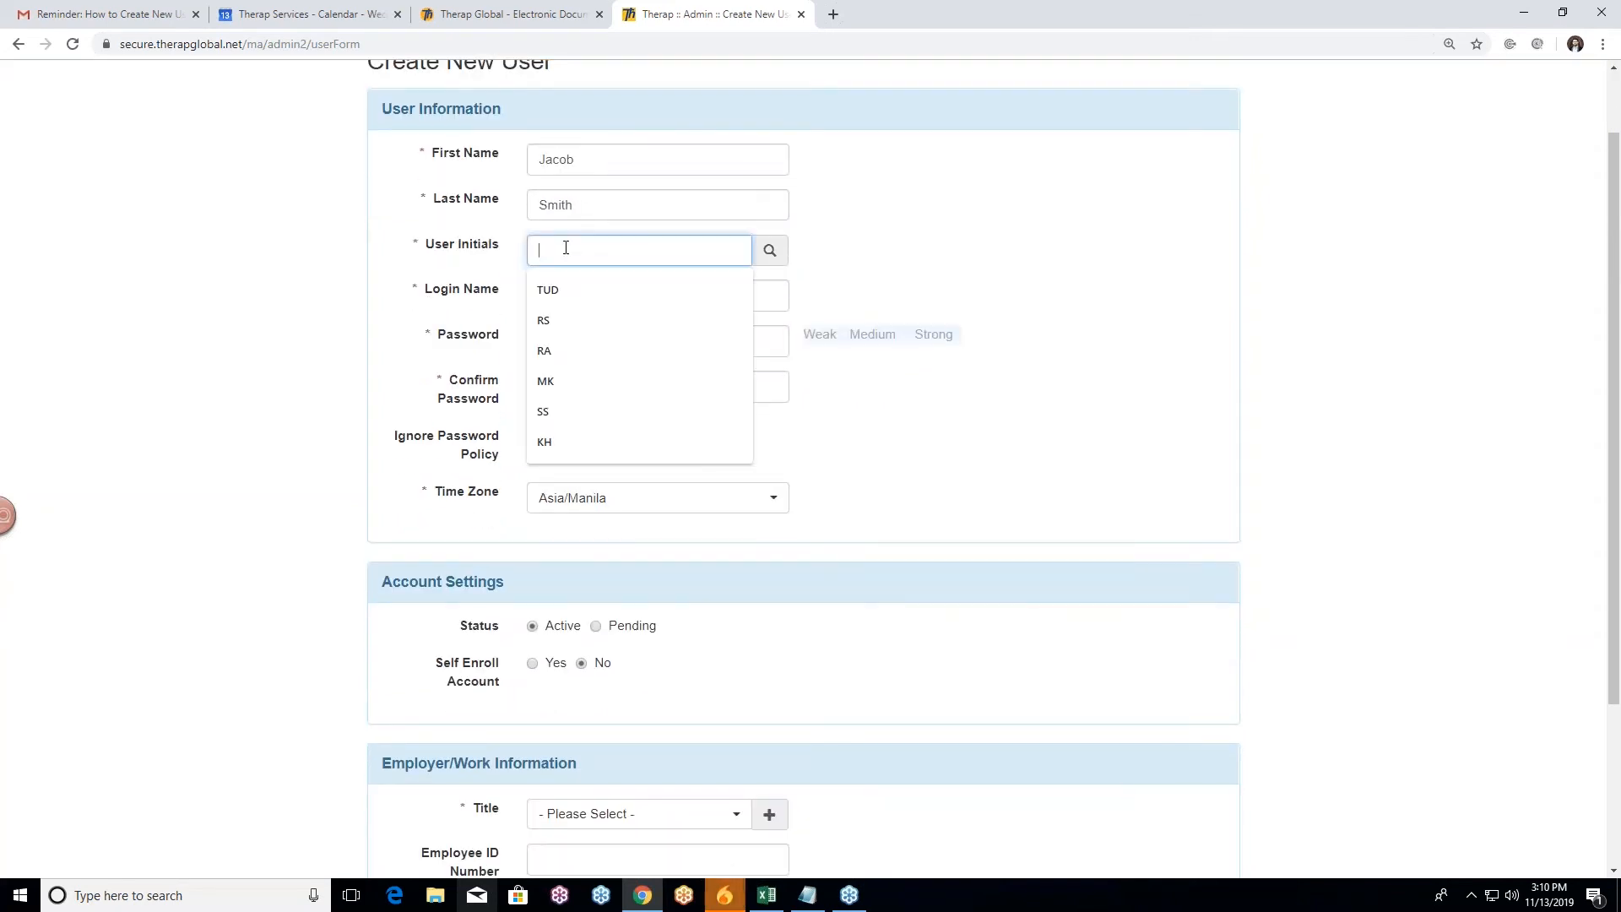
{"action": "type", "text": "J"}
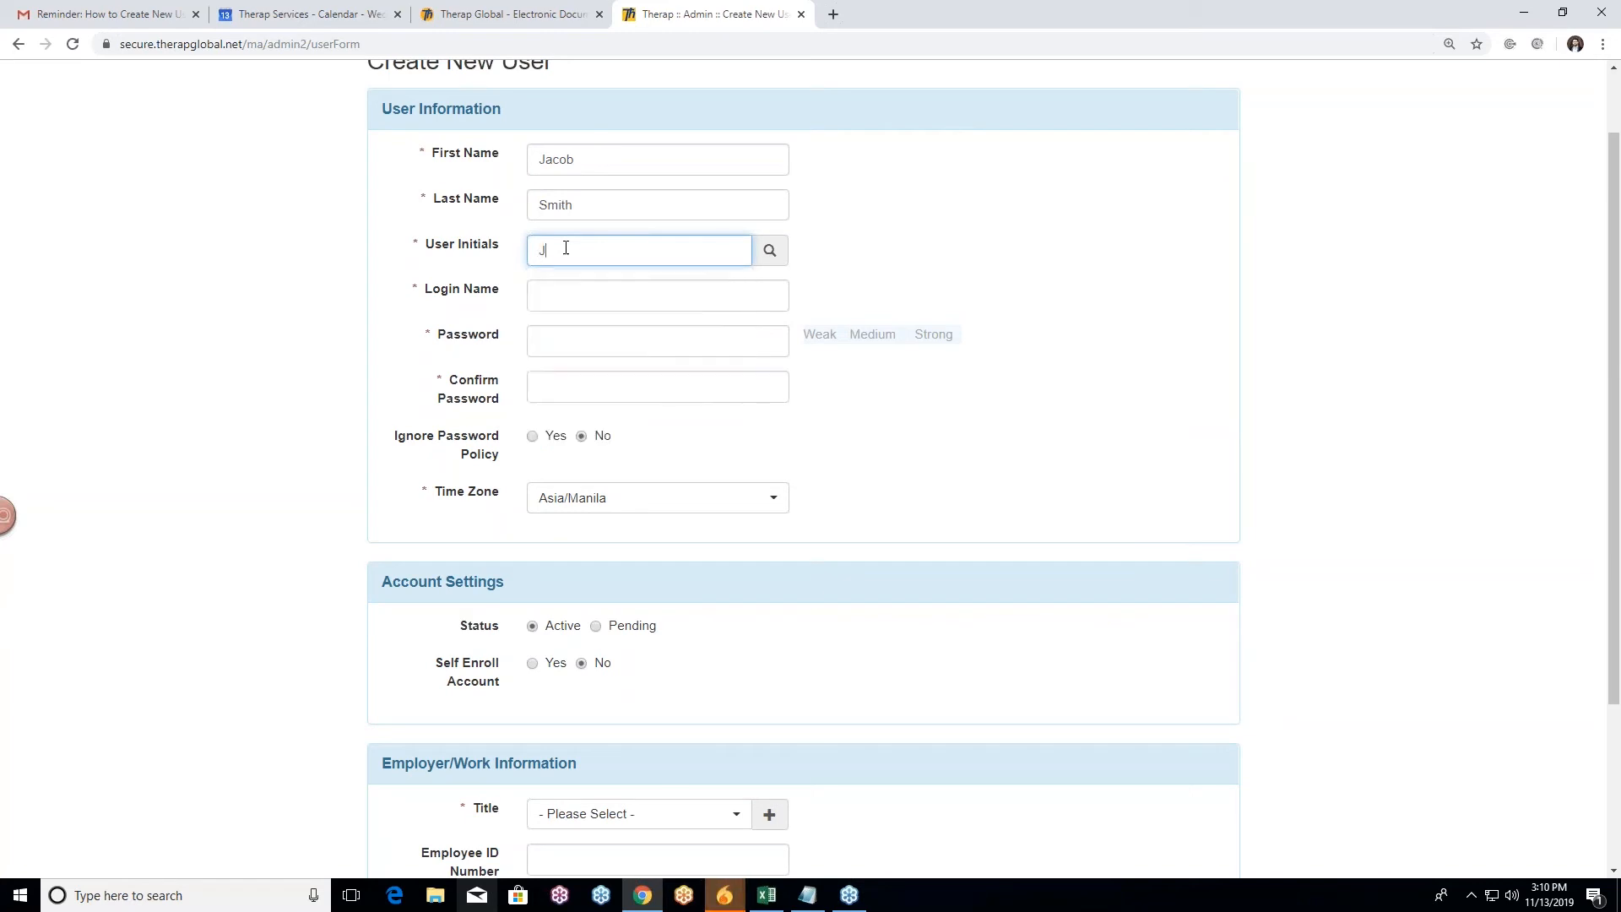
{"action": "type", "text": "S"}
{"action": "left_click", "coordinate": [770, 251]}
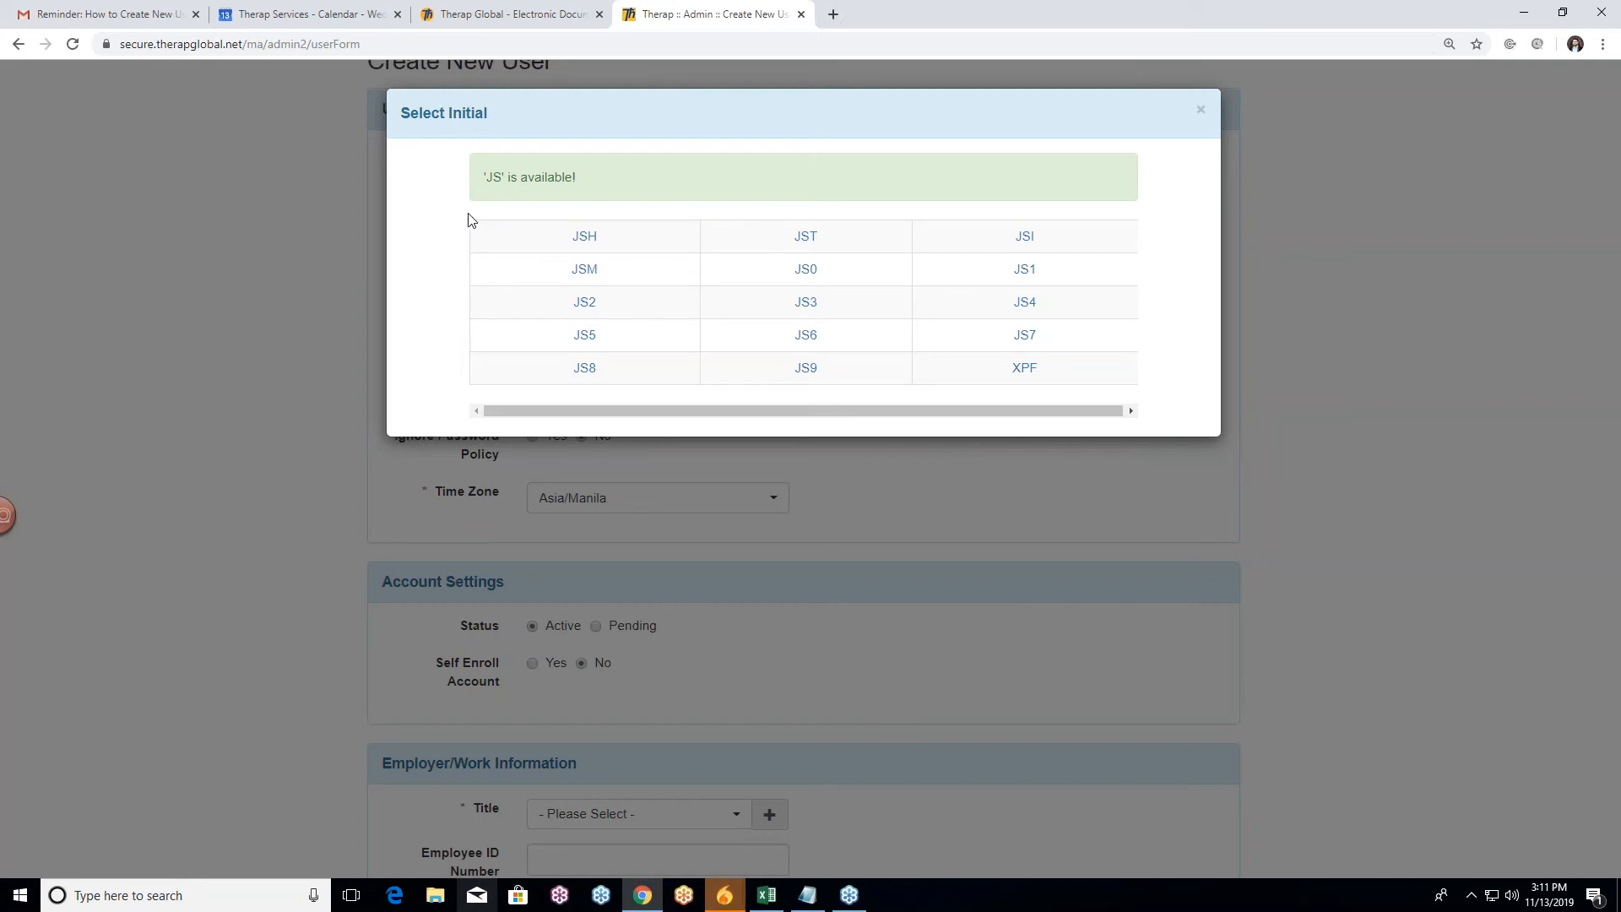
{"action": "left_click", "coordinate": [1205, 116]}
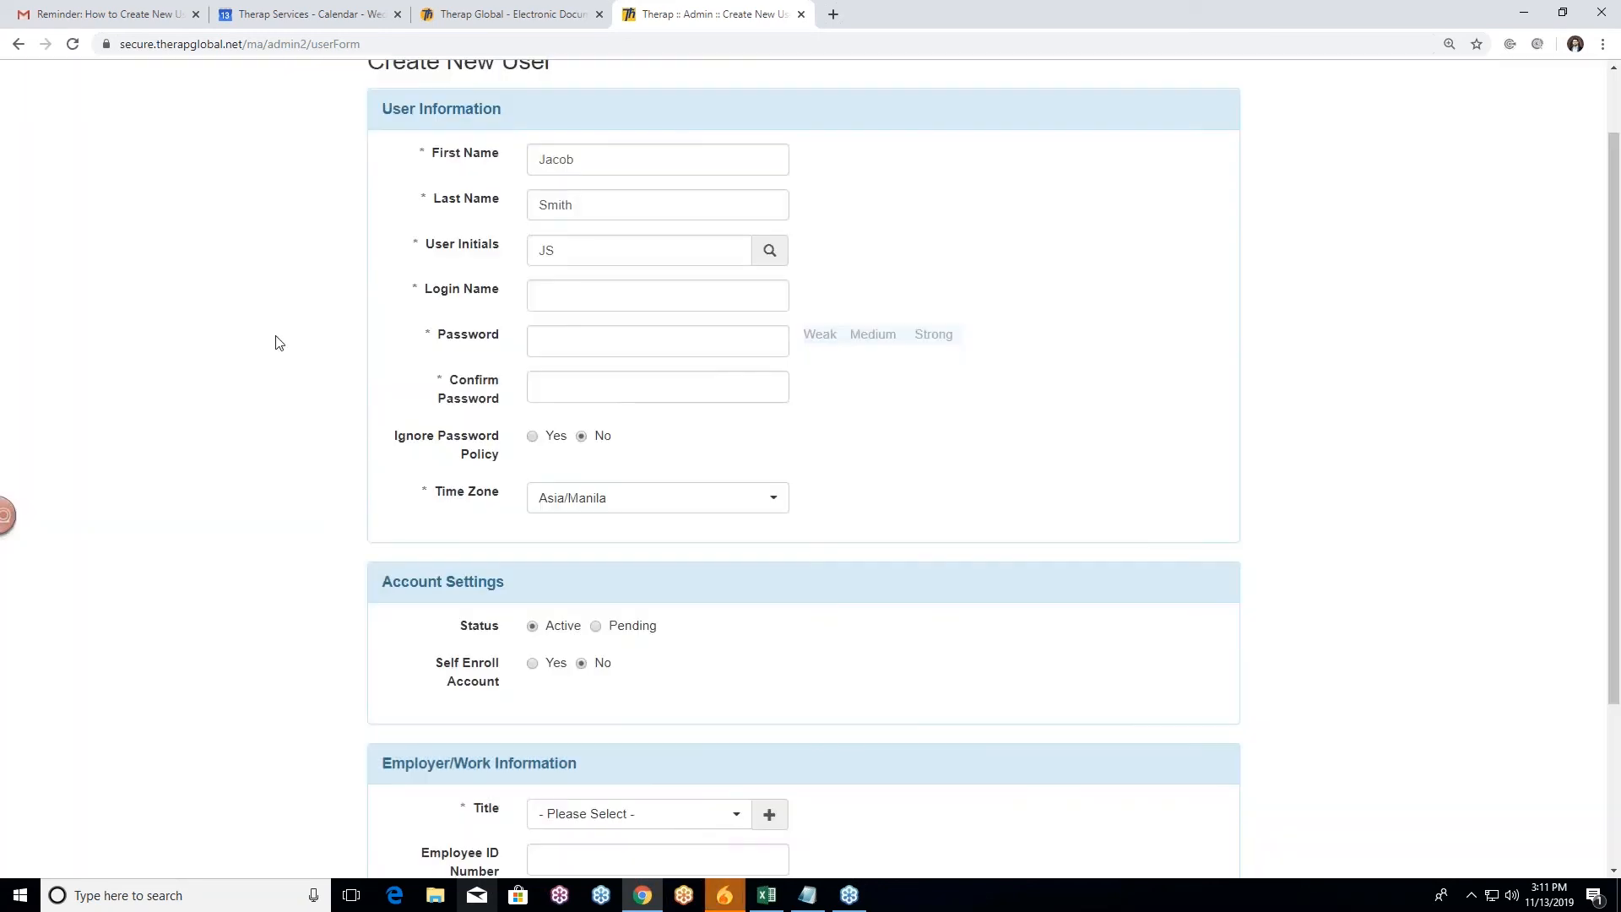
{"action": "scroll", "coordinate": [271, 332], "scroll_direction": "down", "scroll_amount": 1}
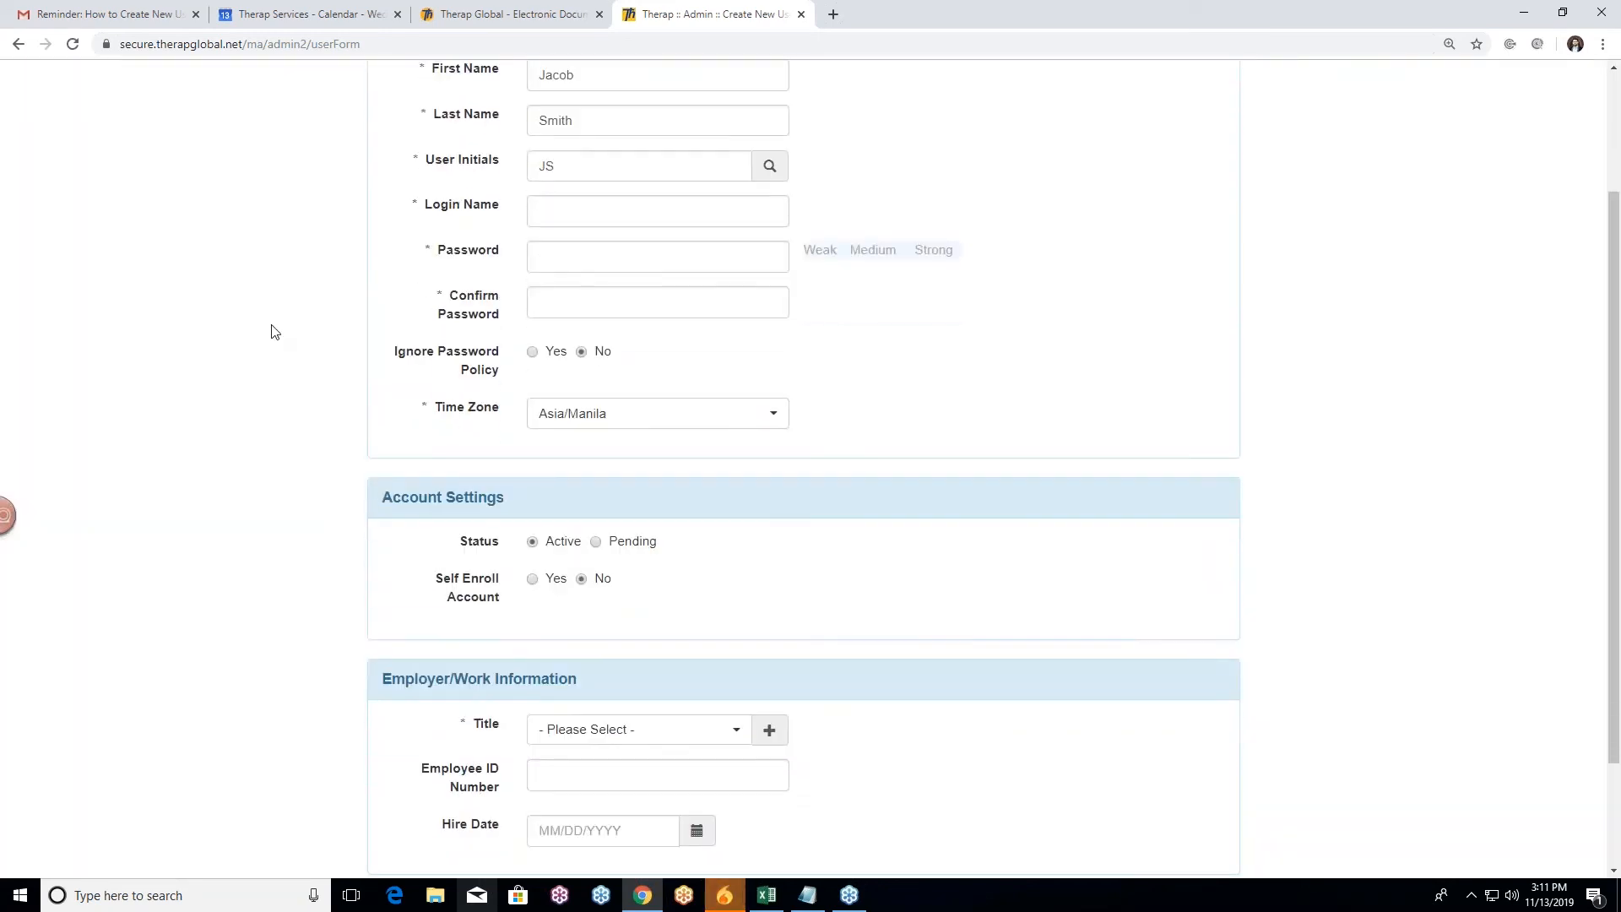
{"action": "scroll", "coordinate": [275, 331], "scroll_direction": "up", "scroll_amount": 1}
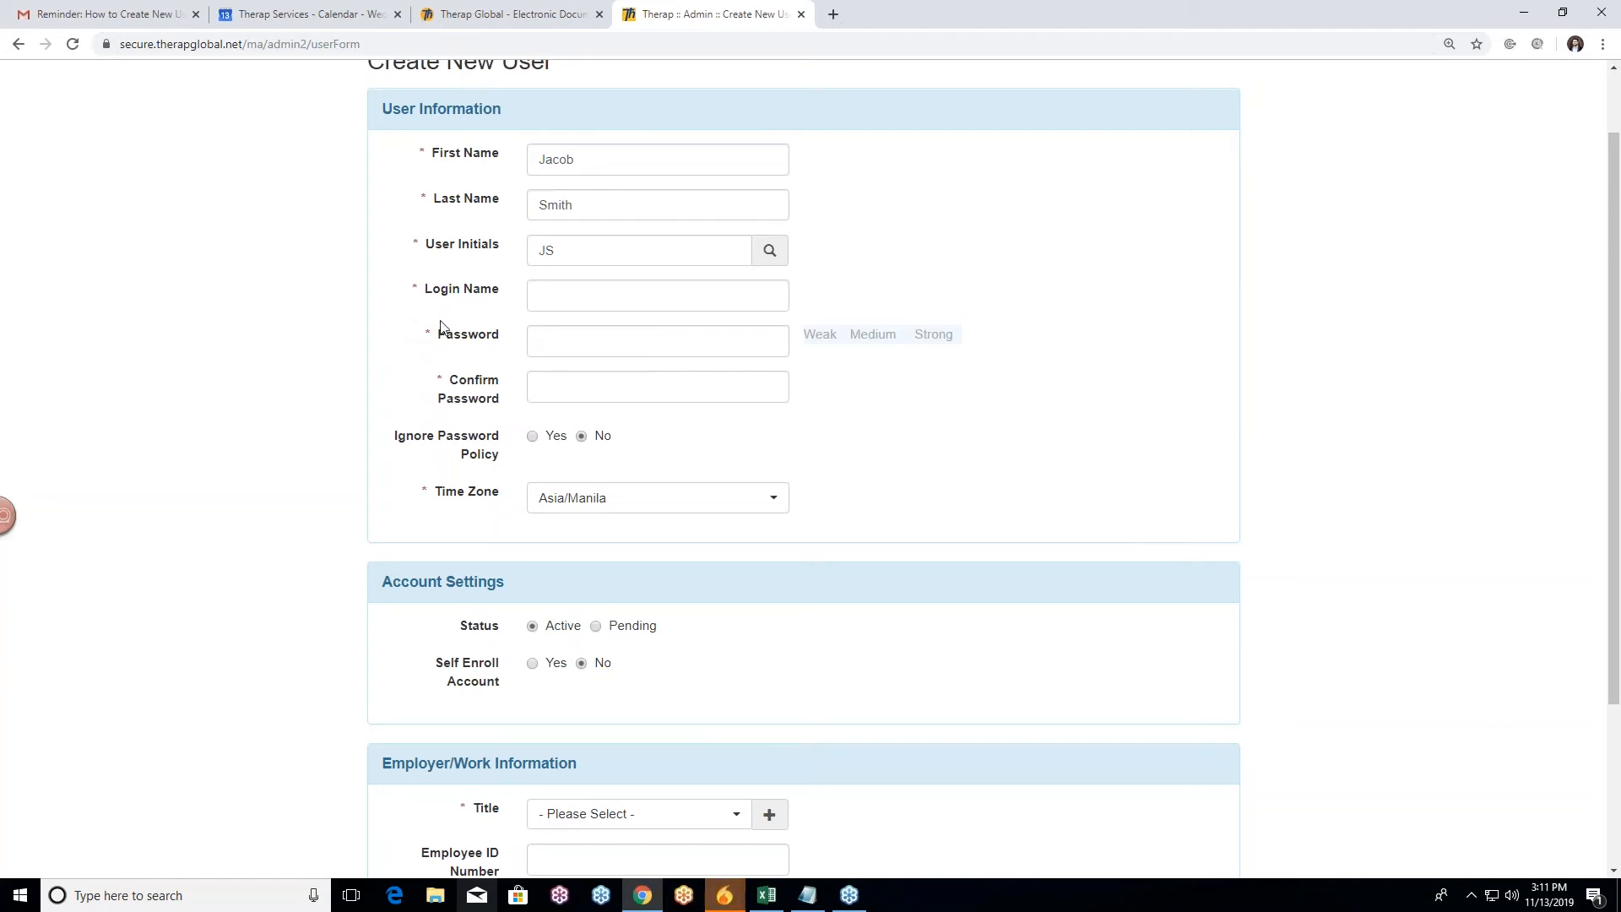
Step: Put the cursor in the Login Name field of the new user form
{"action": "left_click", "coordinate": [577, 294]}
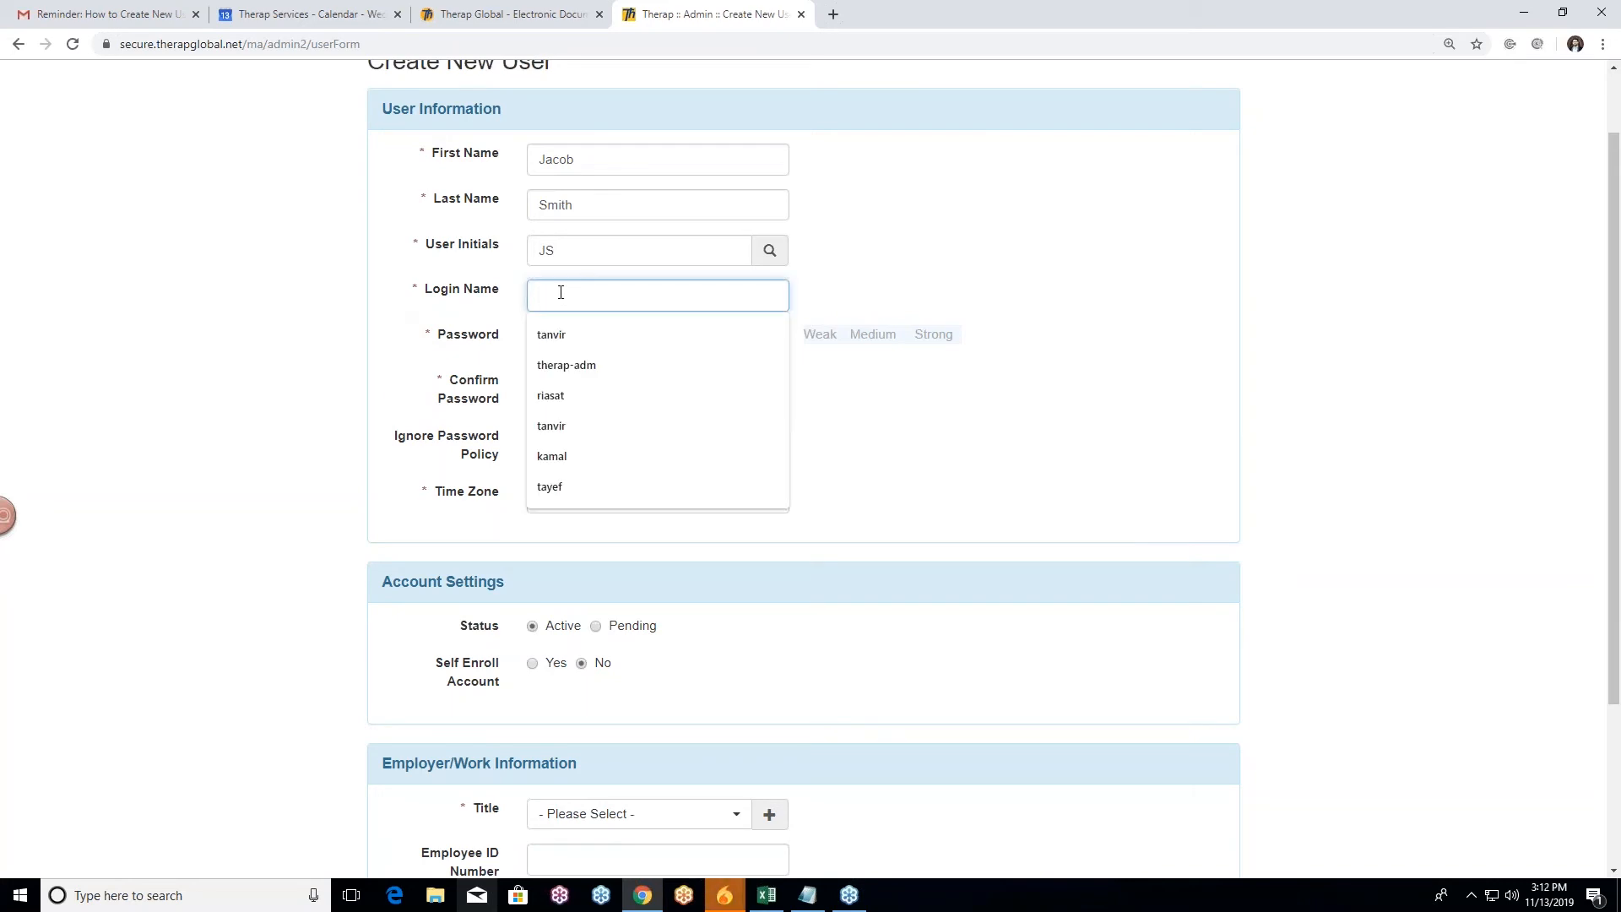
Step: Finish typing the login name and dismiss the saved-name suggestions
{"action": "type", "text": "smith"}
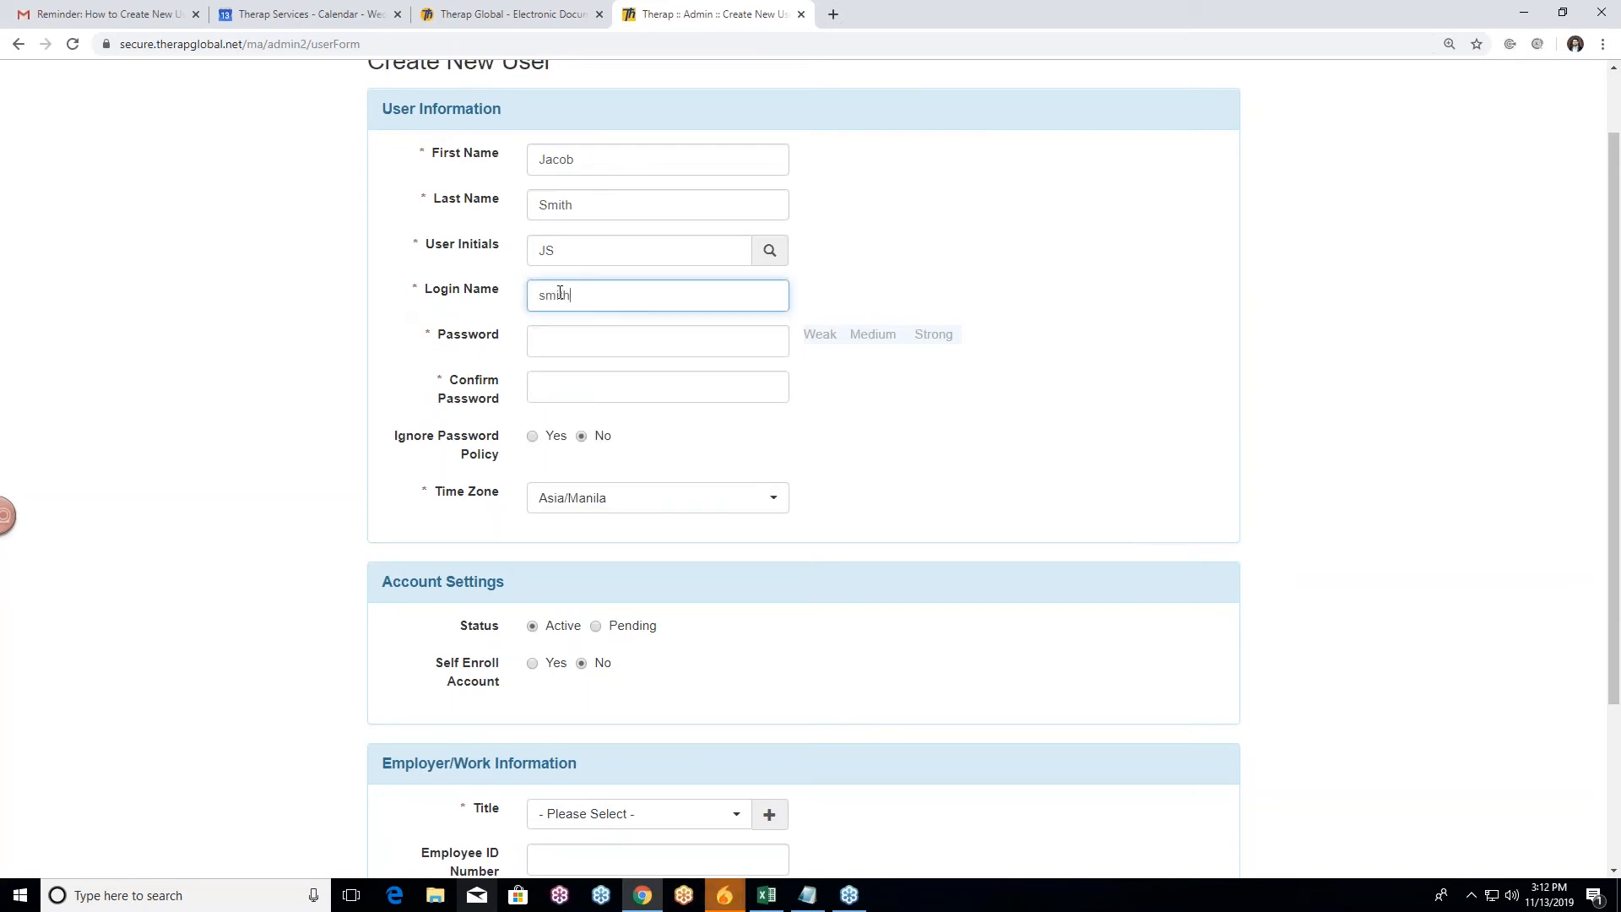
{"action": "left_click", "coordinate": [501, 310]}
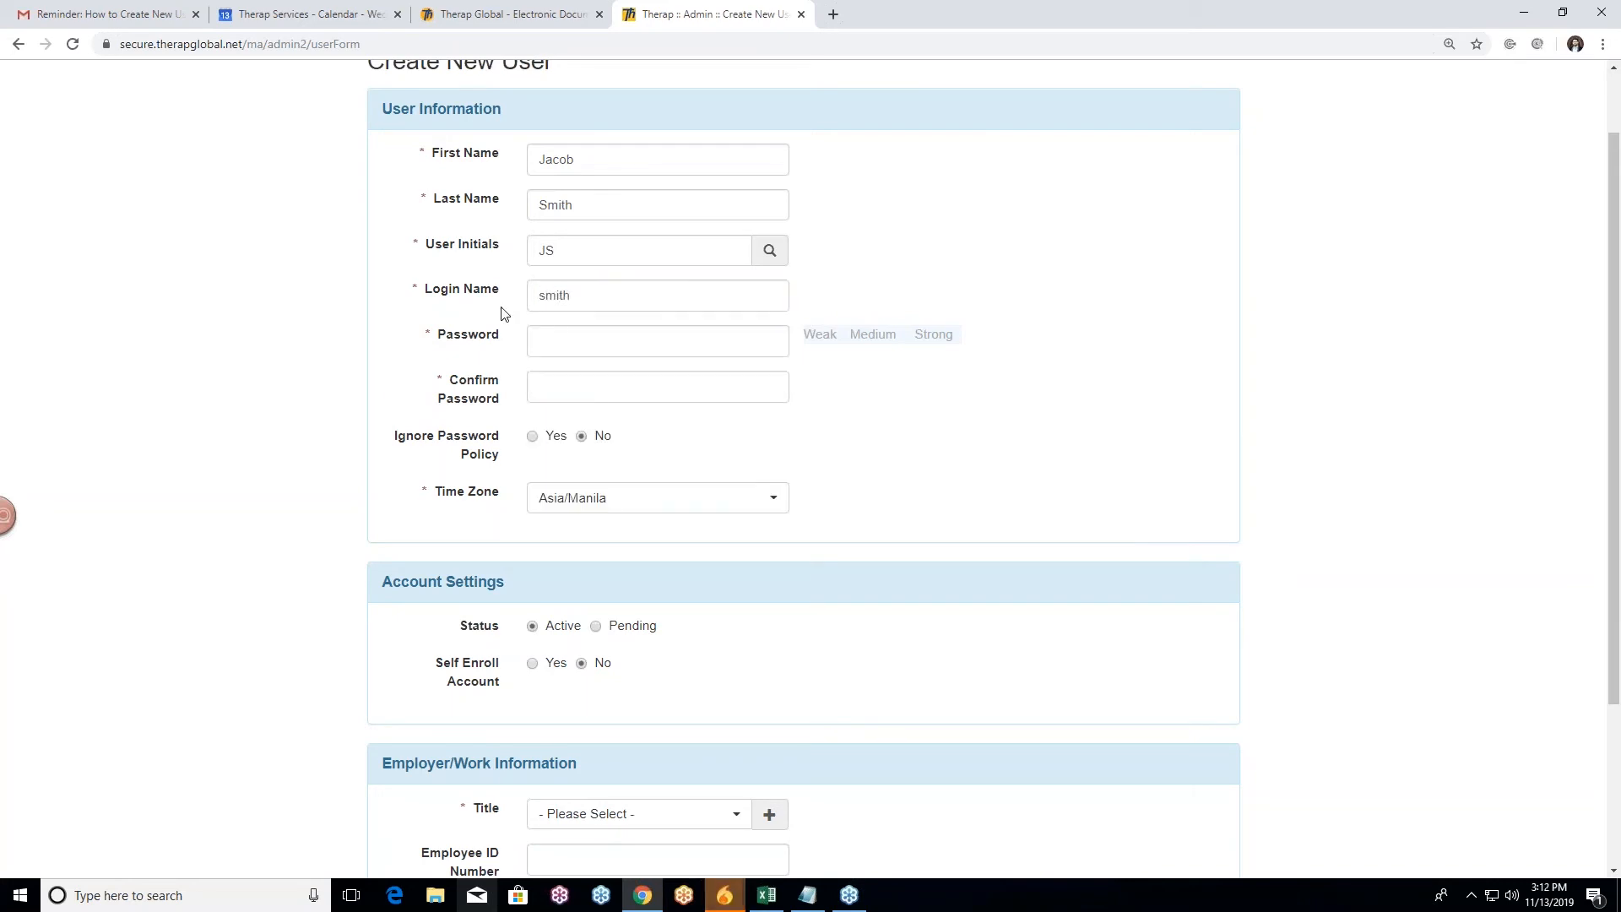
{"action": "left_click", "coordinate": [589, 296]}
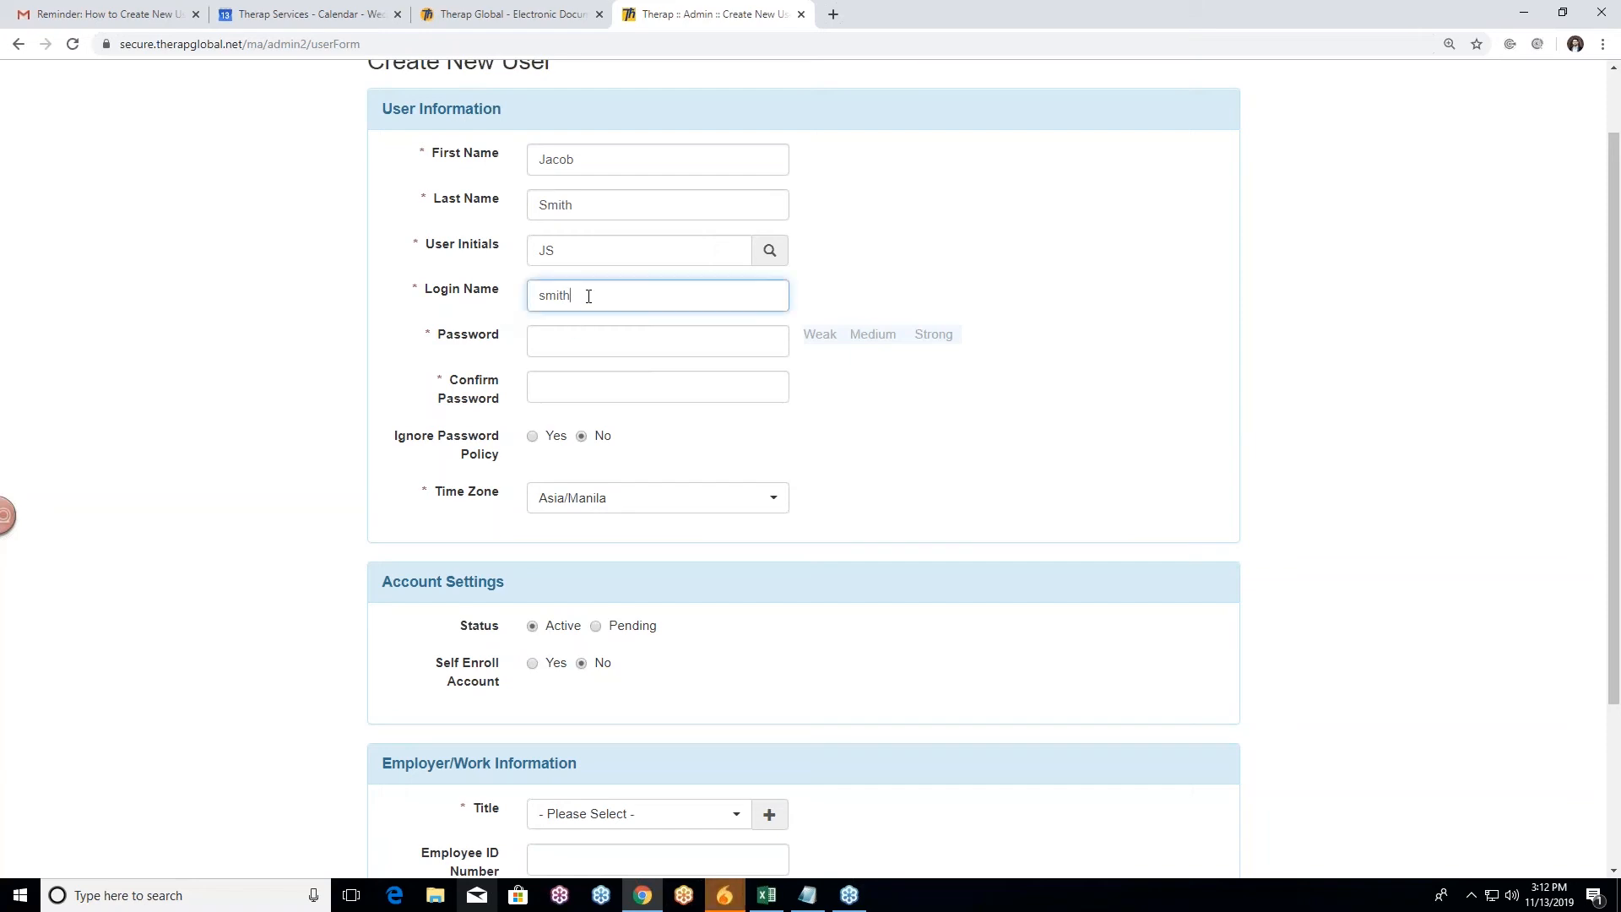
Step: Enter the password and its confirmation, leaving it rated Weak
{"action": "left_click", "coordinate": [565, 344]}
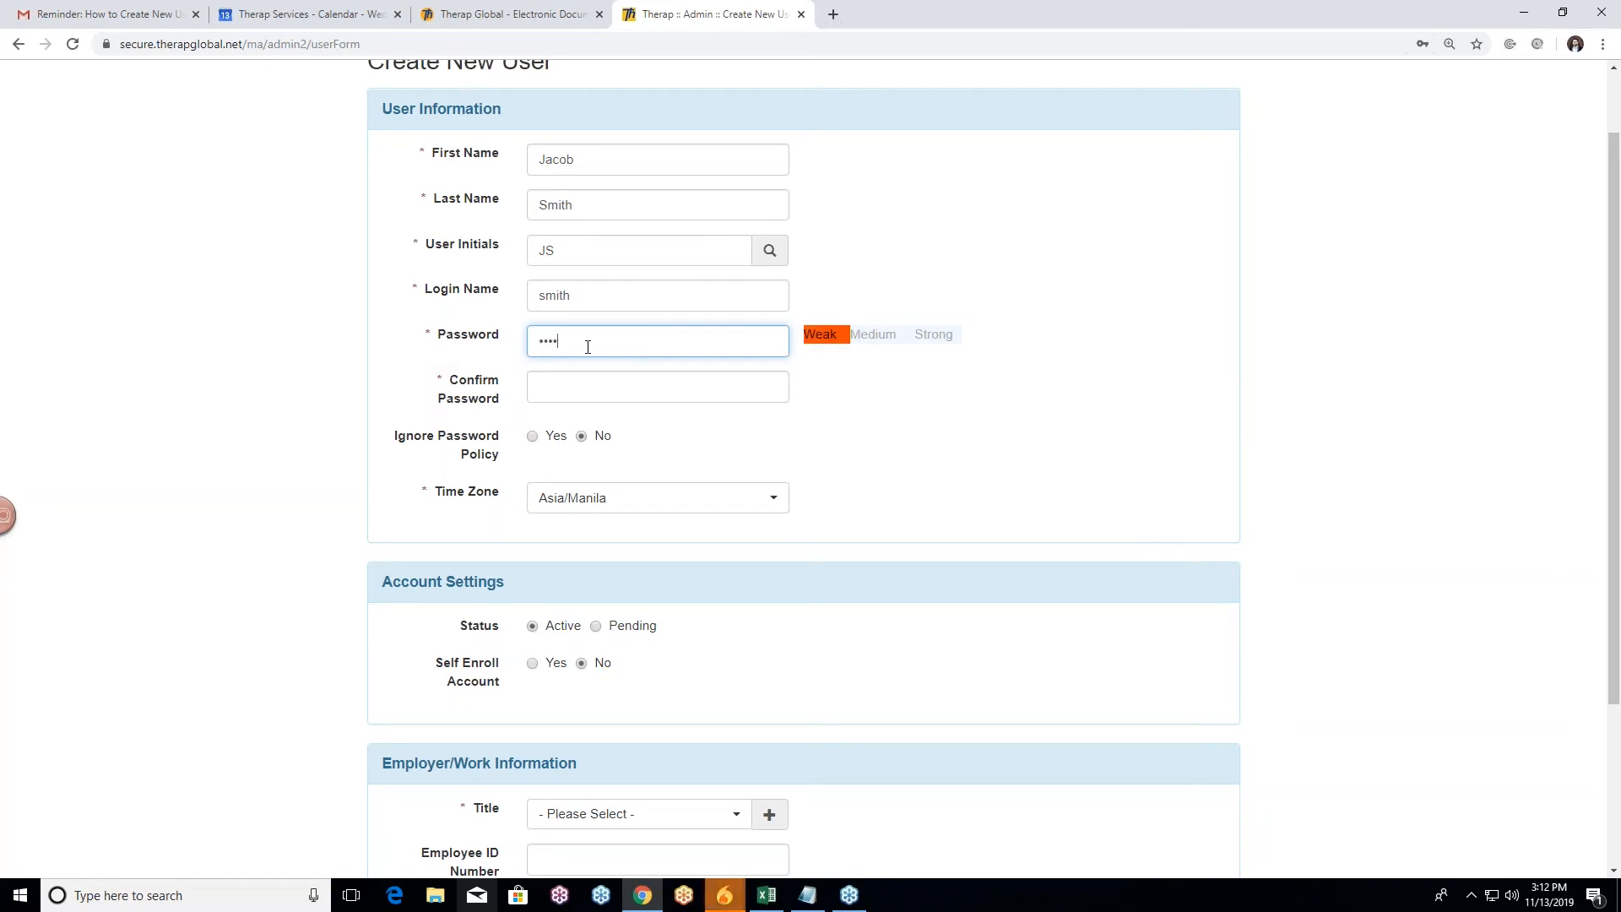
{"action": "type", "text": "56"}
{"action": "left_click", "coordinate": [555, 390]}
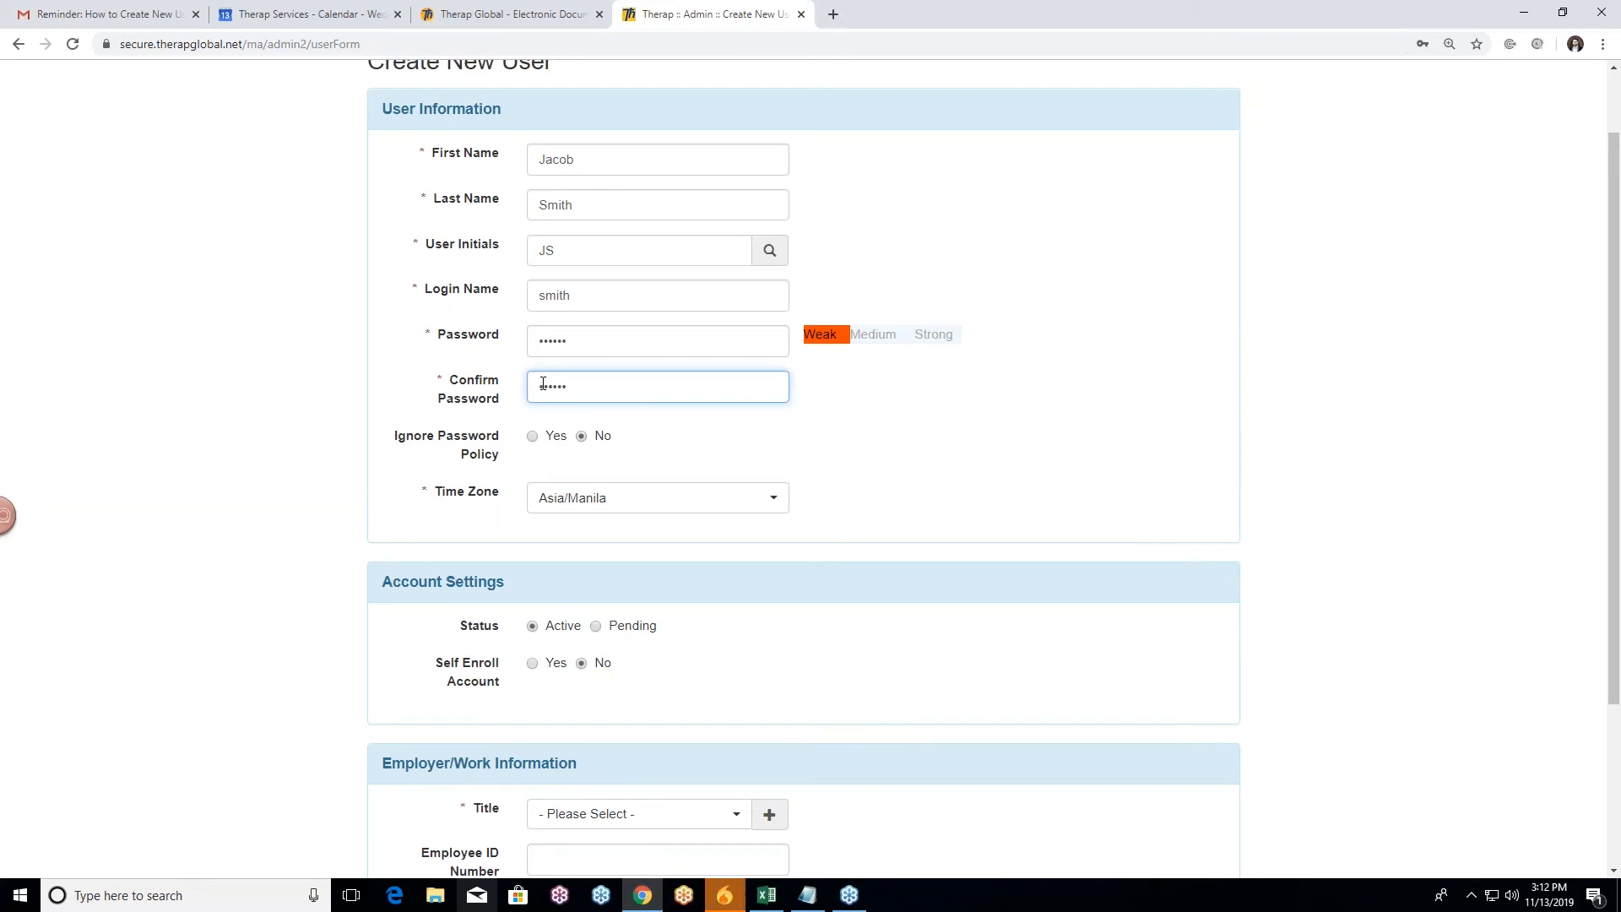
{"action": "scroll", "coordinate": [355, 403], "scroll_direction": "down", "scroll_amount": 1}
{"action": "left_click", "coordinate": [388, 384]}
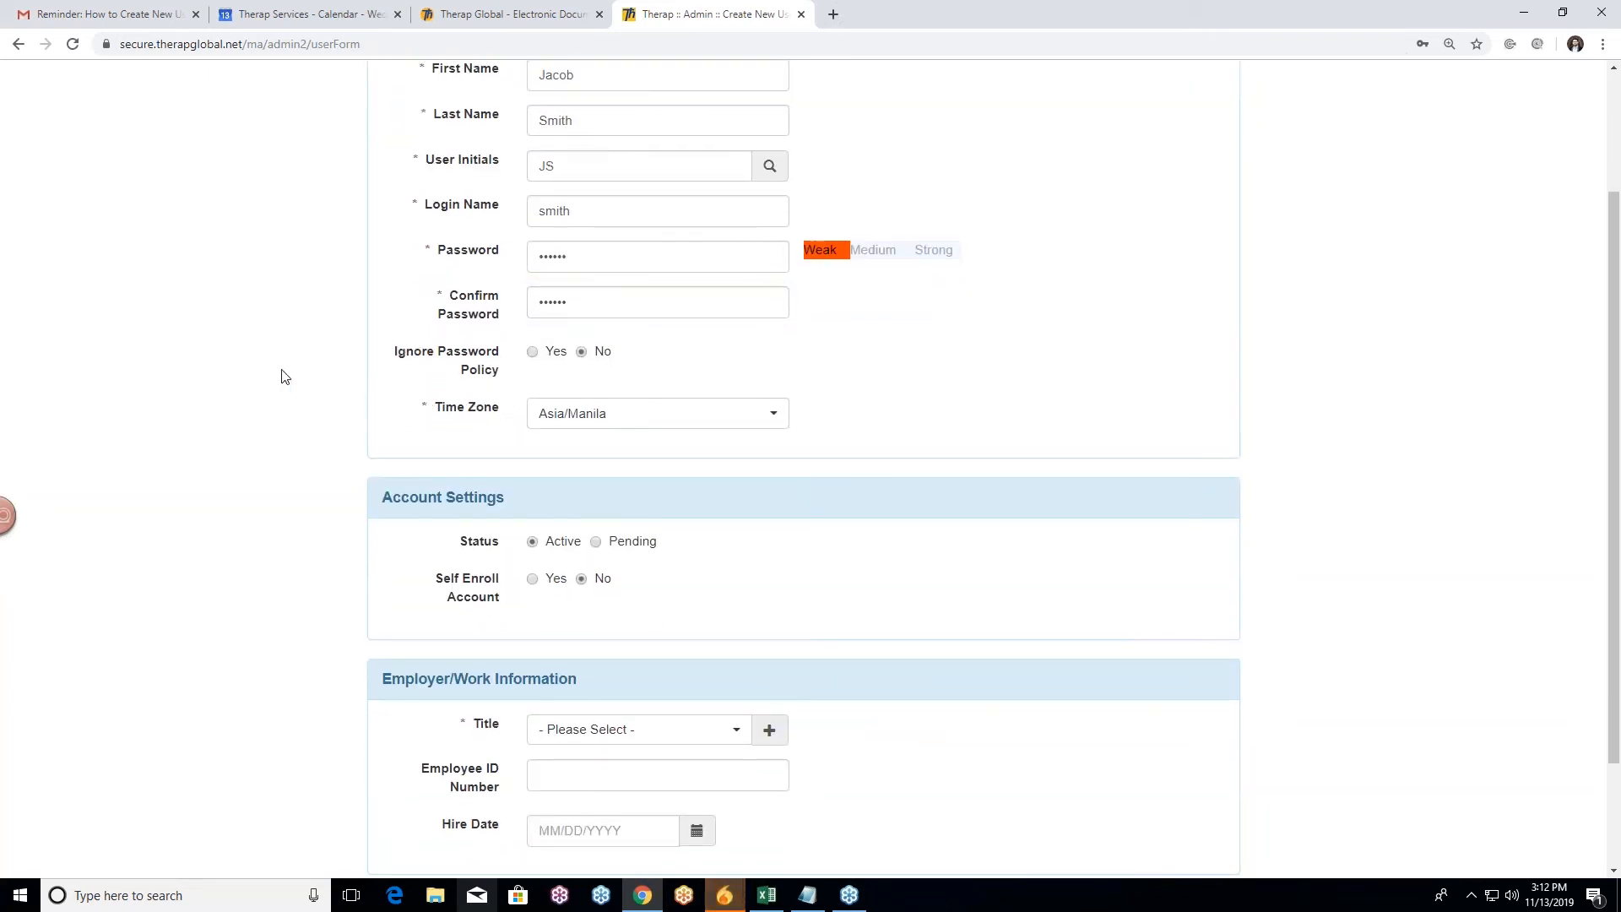
Step: Review the filled form, with Asia/Manila time zone and Active status, down to Employer/Work Information
{"action": "scroll", "coordinate": [413, 352], "scroll_direction": "down", "scroll_amount": 1}
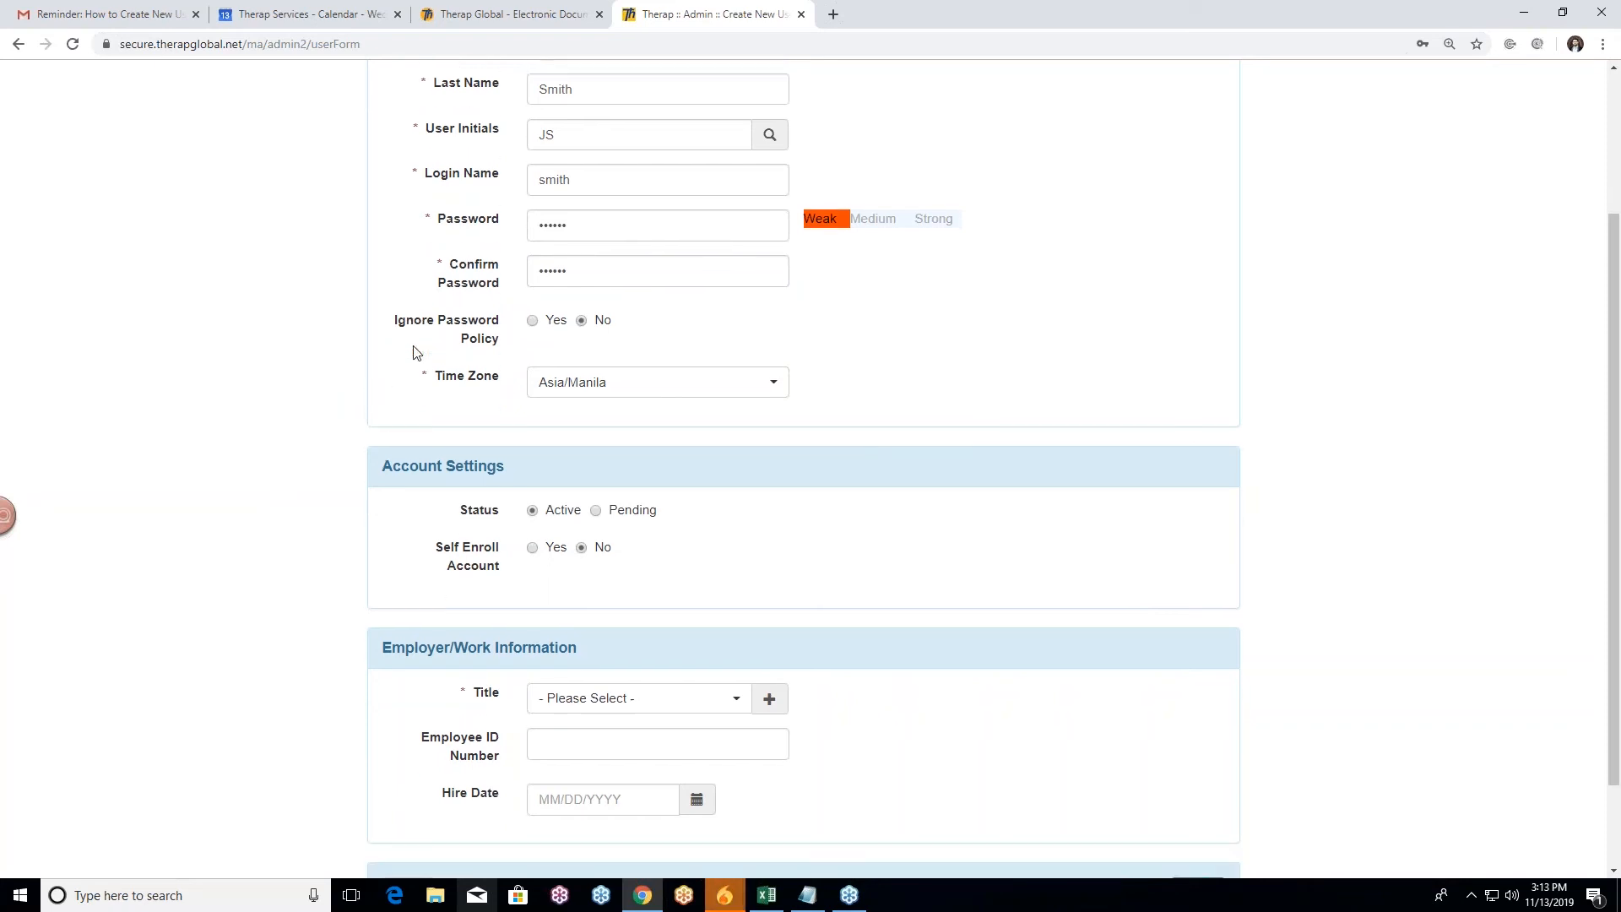
{"action": "scroll", "coordinate": [414, 352], "scroll_direction": "down", "scroll_amount": 1}
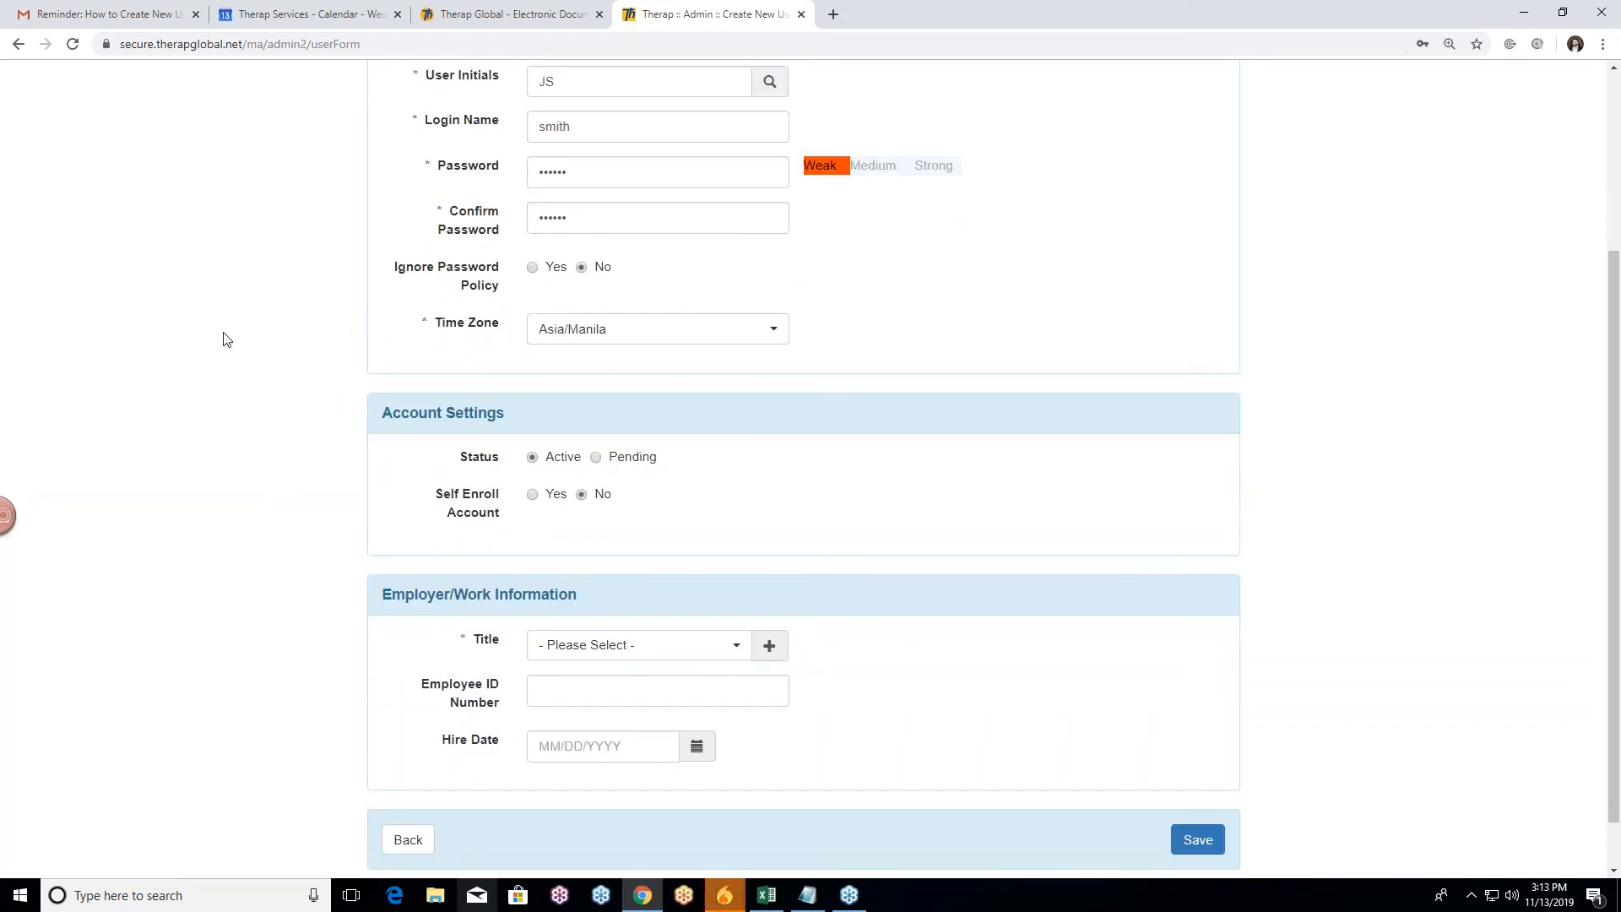
{"action": "scroll", "coordinate": [300, 333], "scroll_direction": "down", "scroll_amount": 1}
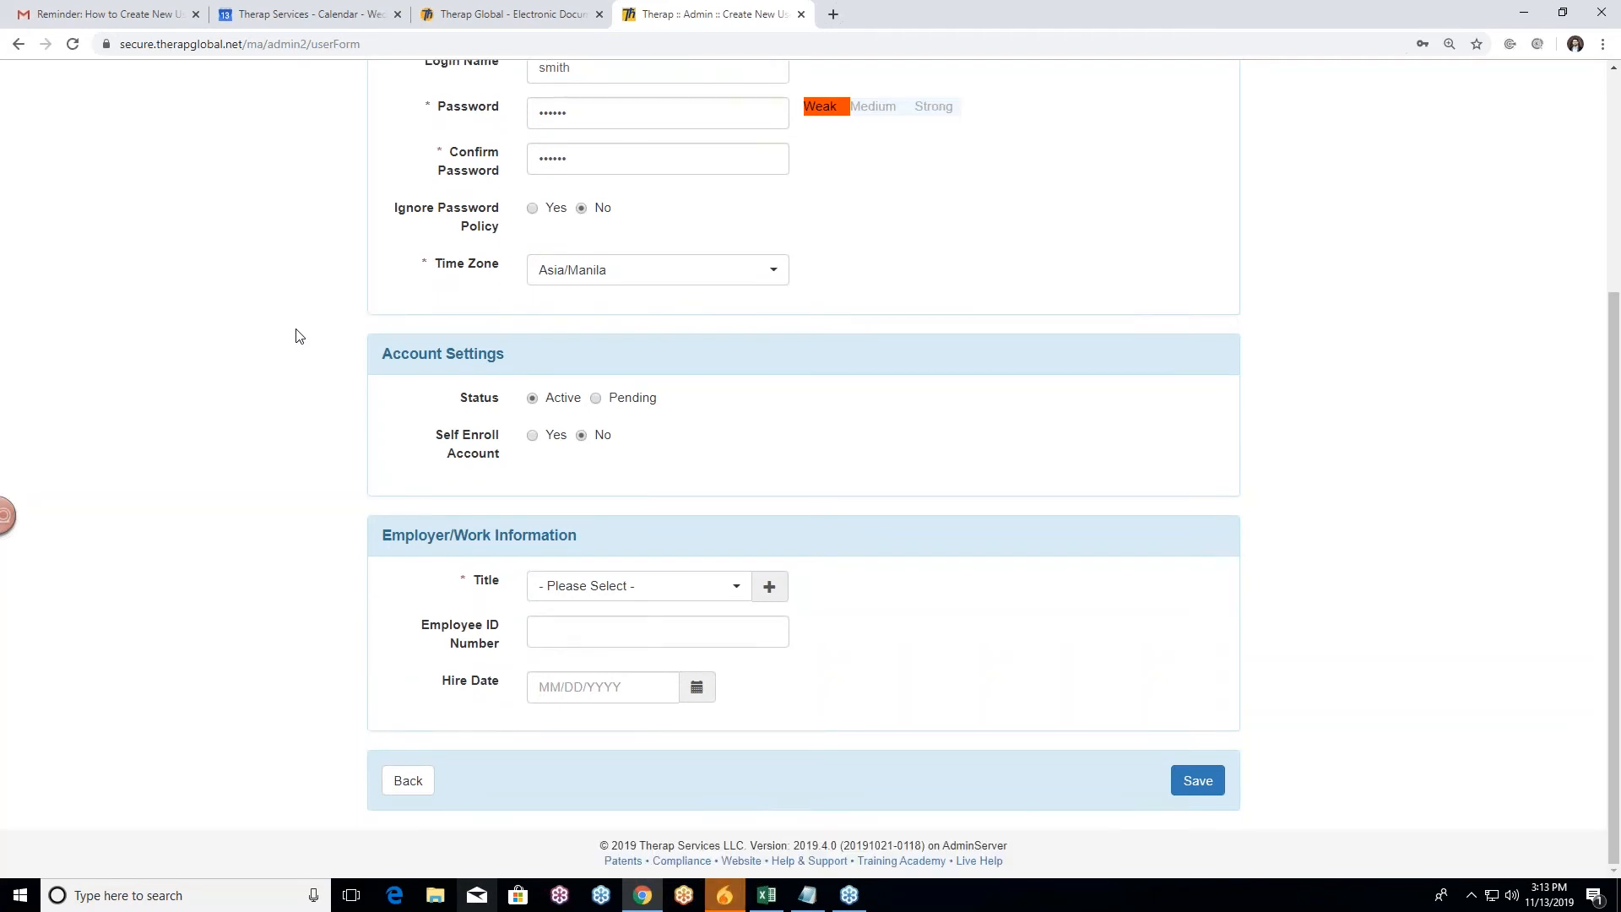
{"action": "scroll", "coordinate": [371, 338], "scroll_direction": "up", "scroll_amount": 1}
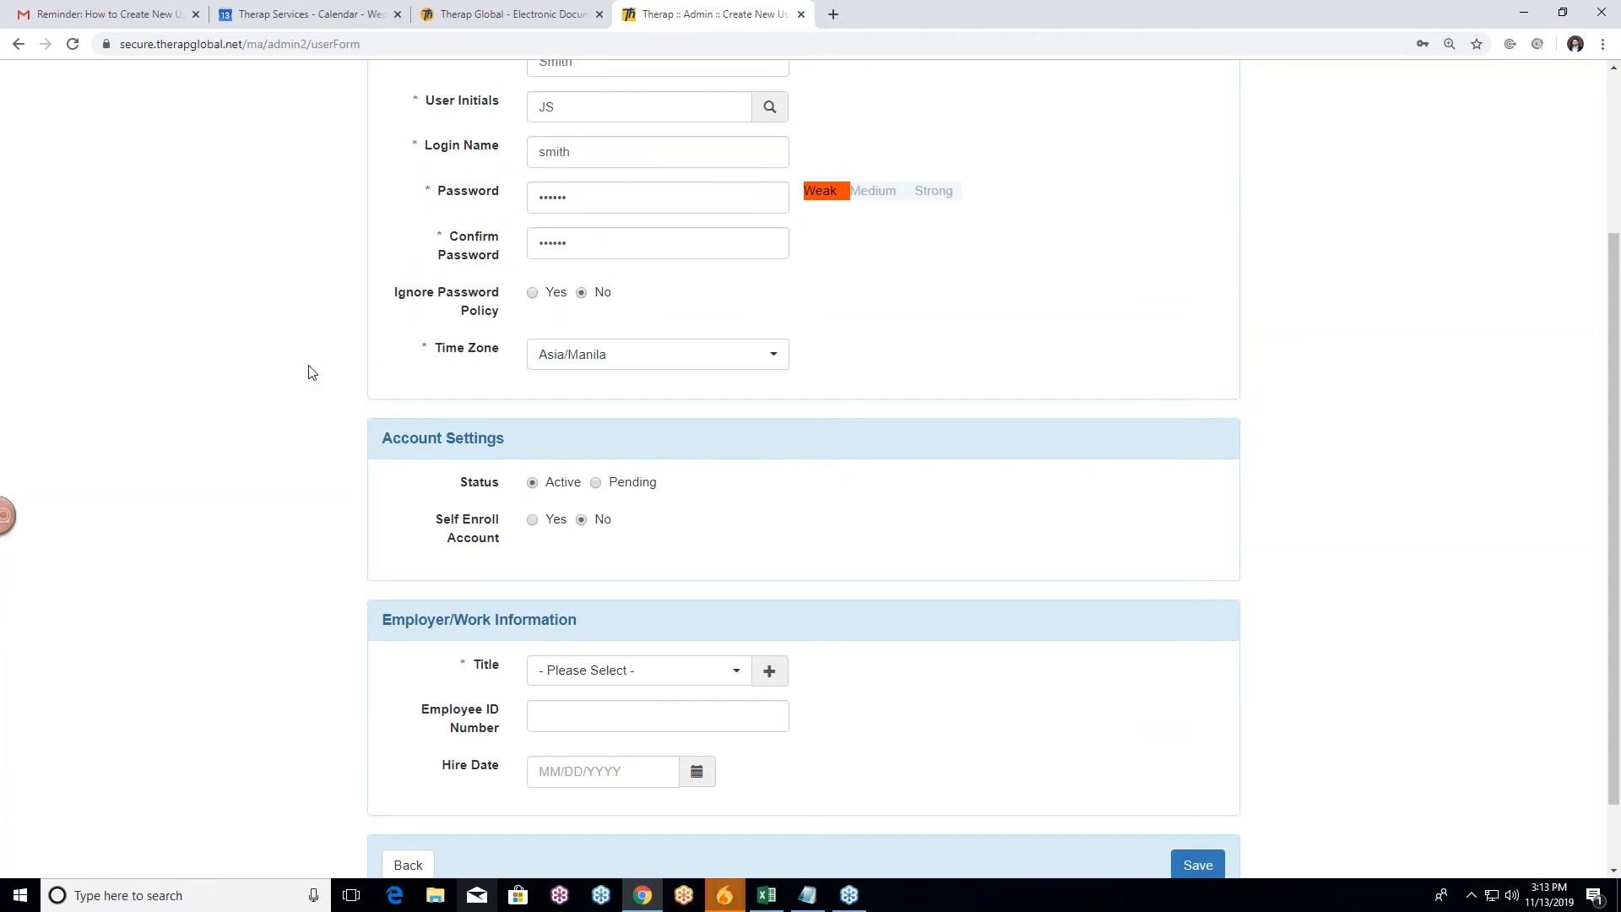
{"action": "scroll", "coordinate": [322, 366], "scroll_direction": "up", "scroll_amount": 2}
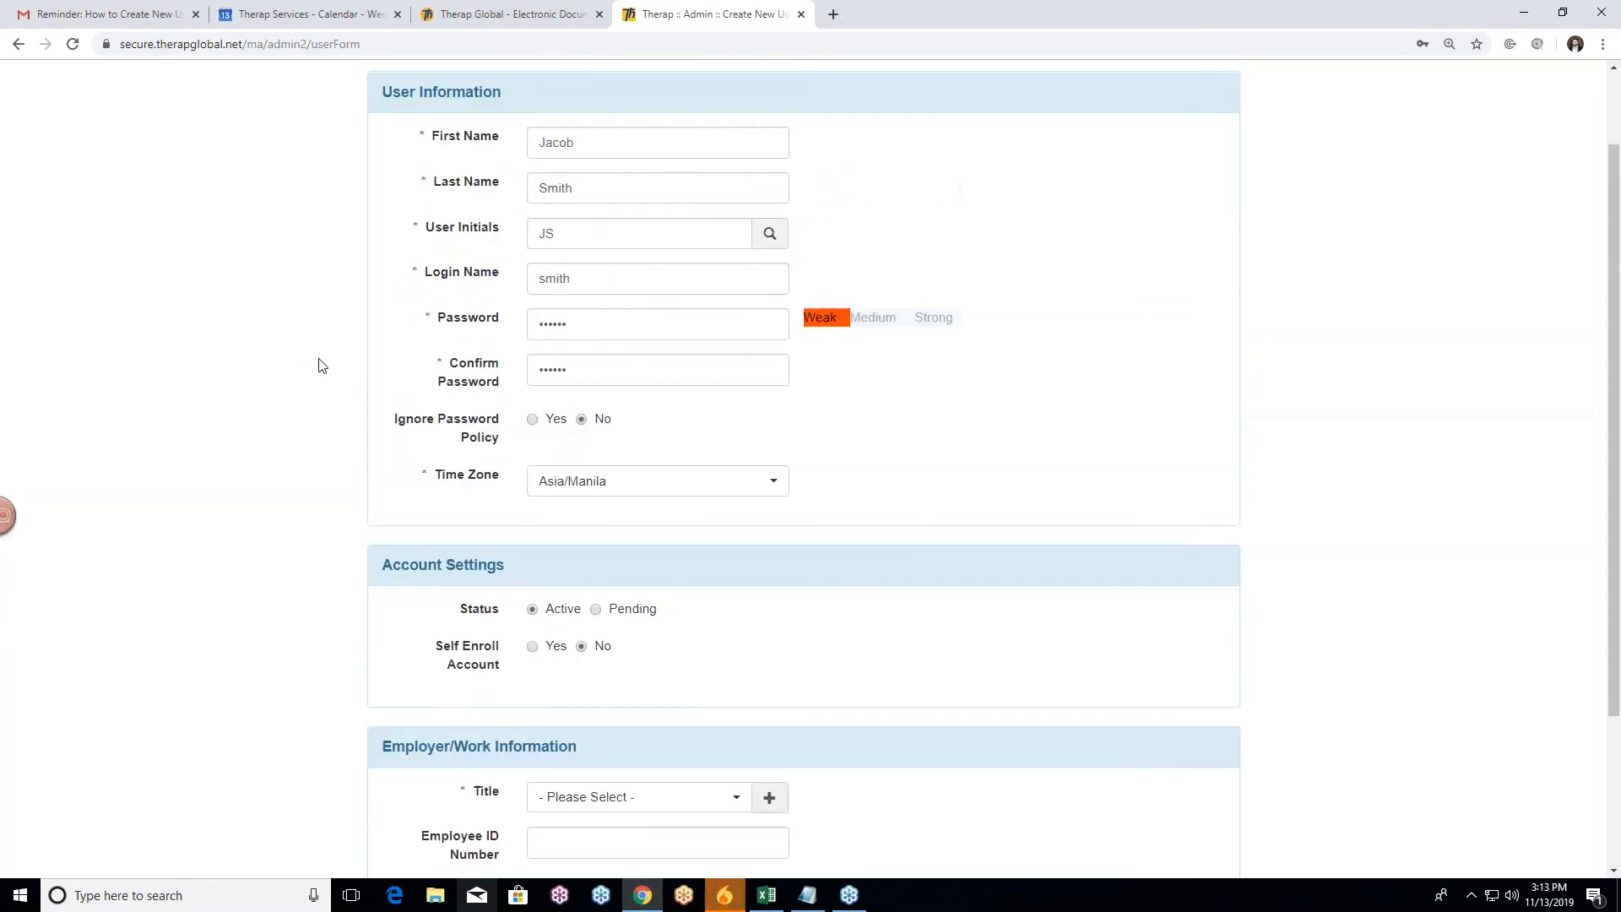
{"action": "scroll", "coordinate": [322, 366], "scroll_direction": "up", "scroll_amount": 1}
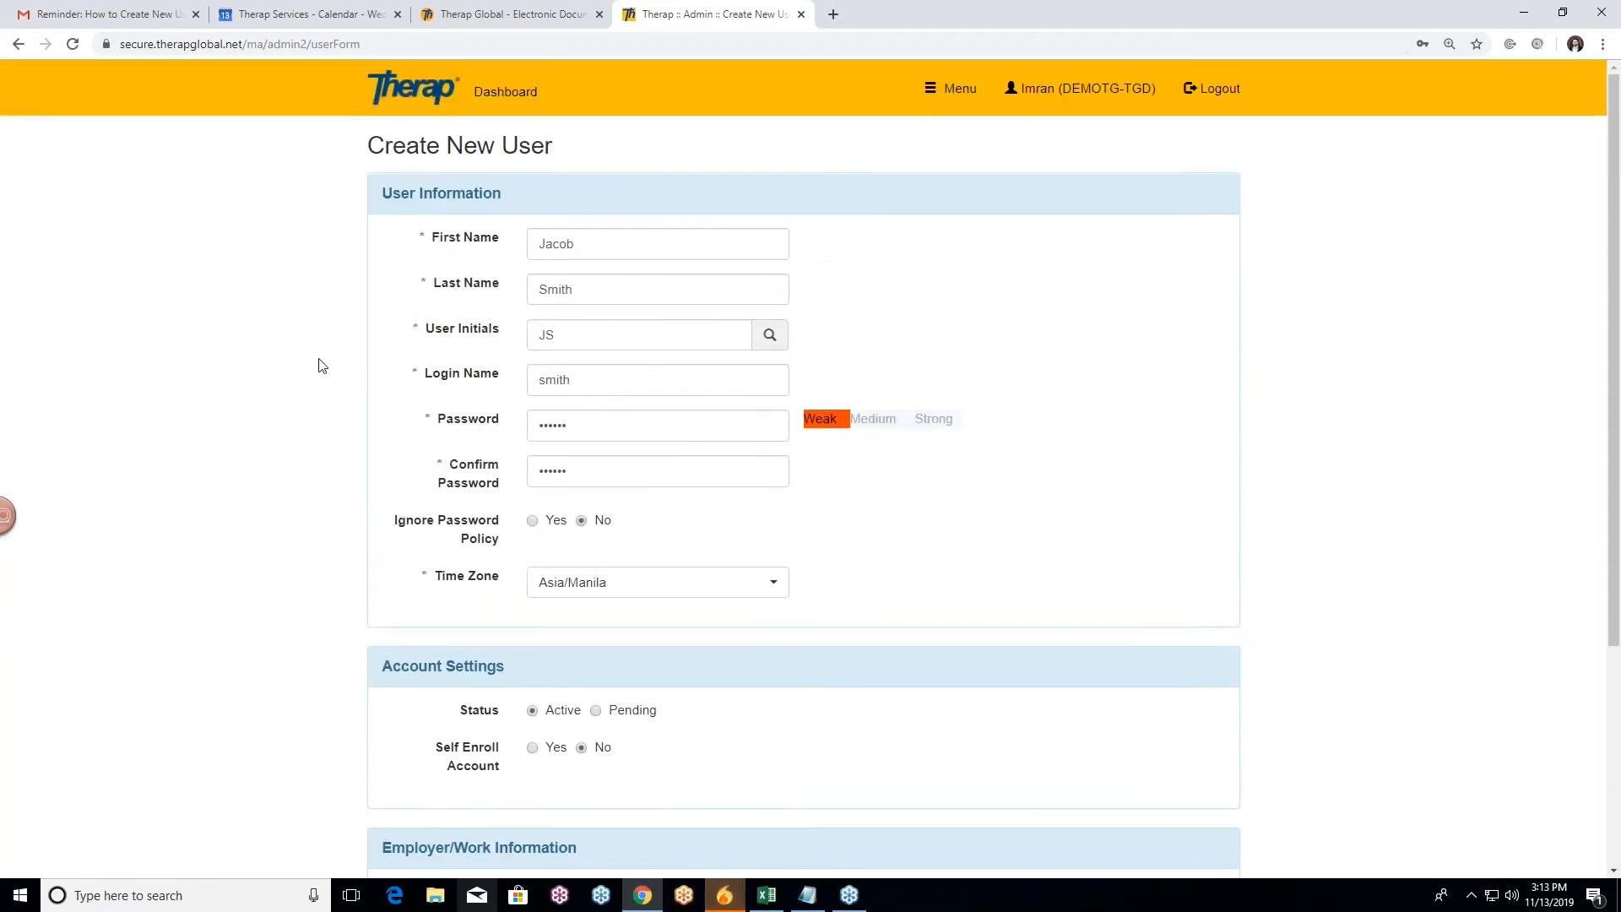
{"action": "scroll", "coordinate": [322, 366], "scroll_direction": "down", "scroll_amount": 2}
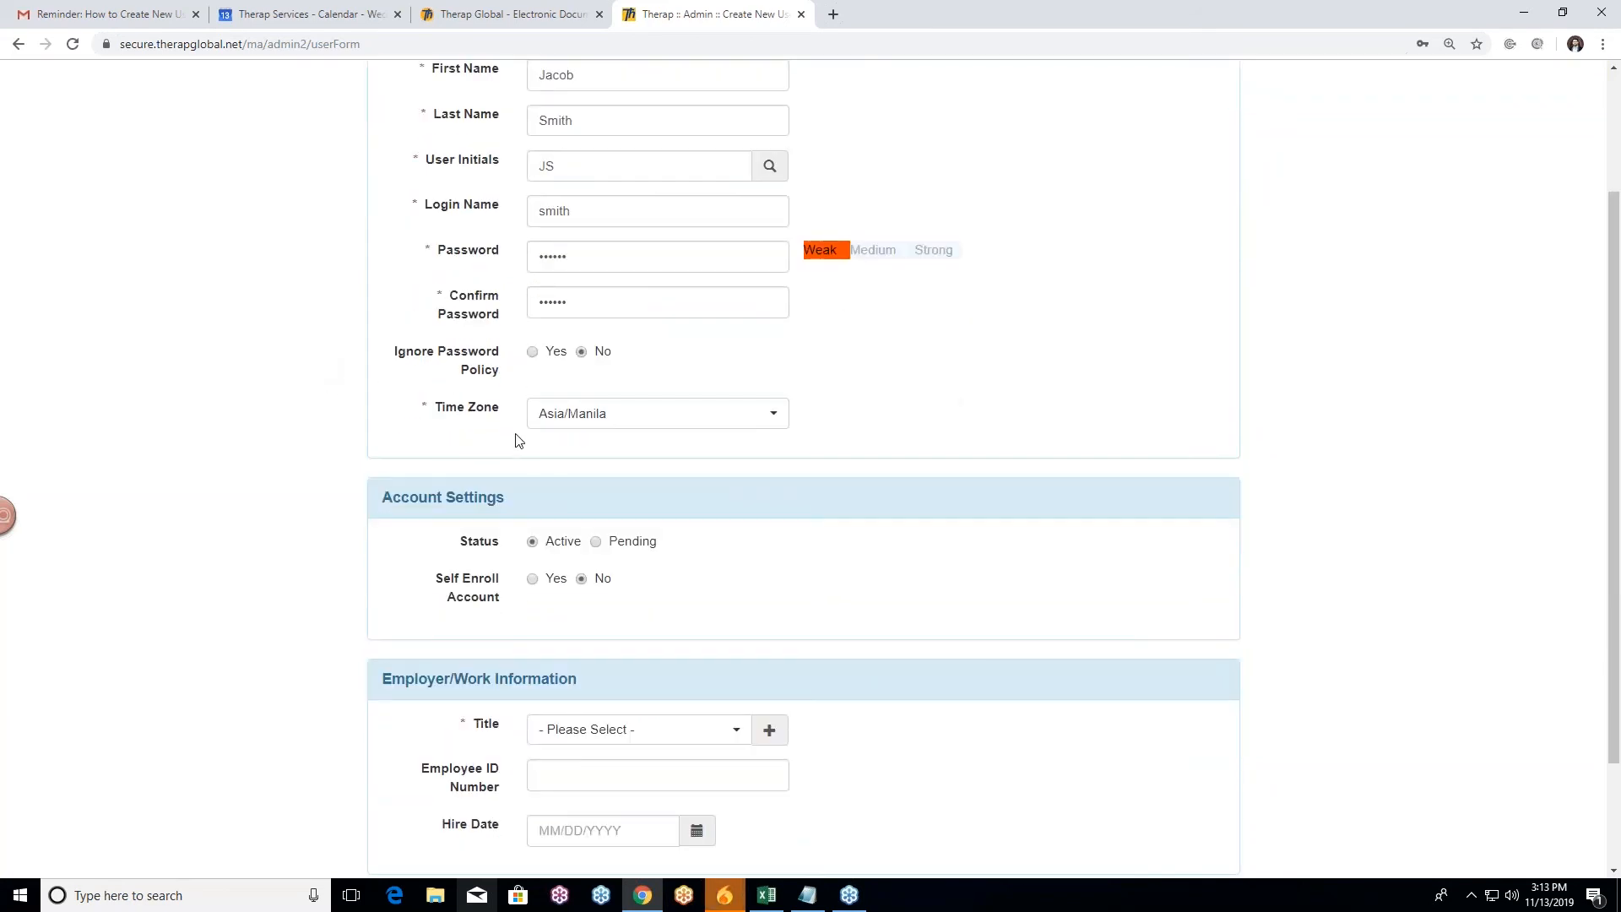
{"action": "scroll", "coordinate": [262, 338], "scroll_direction": "down", "scroll_amount": 2}
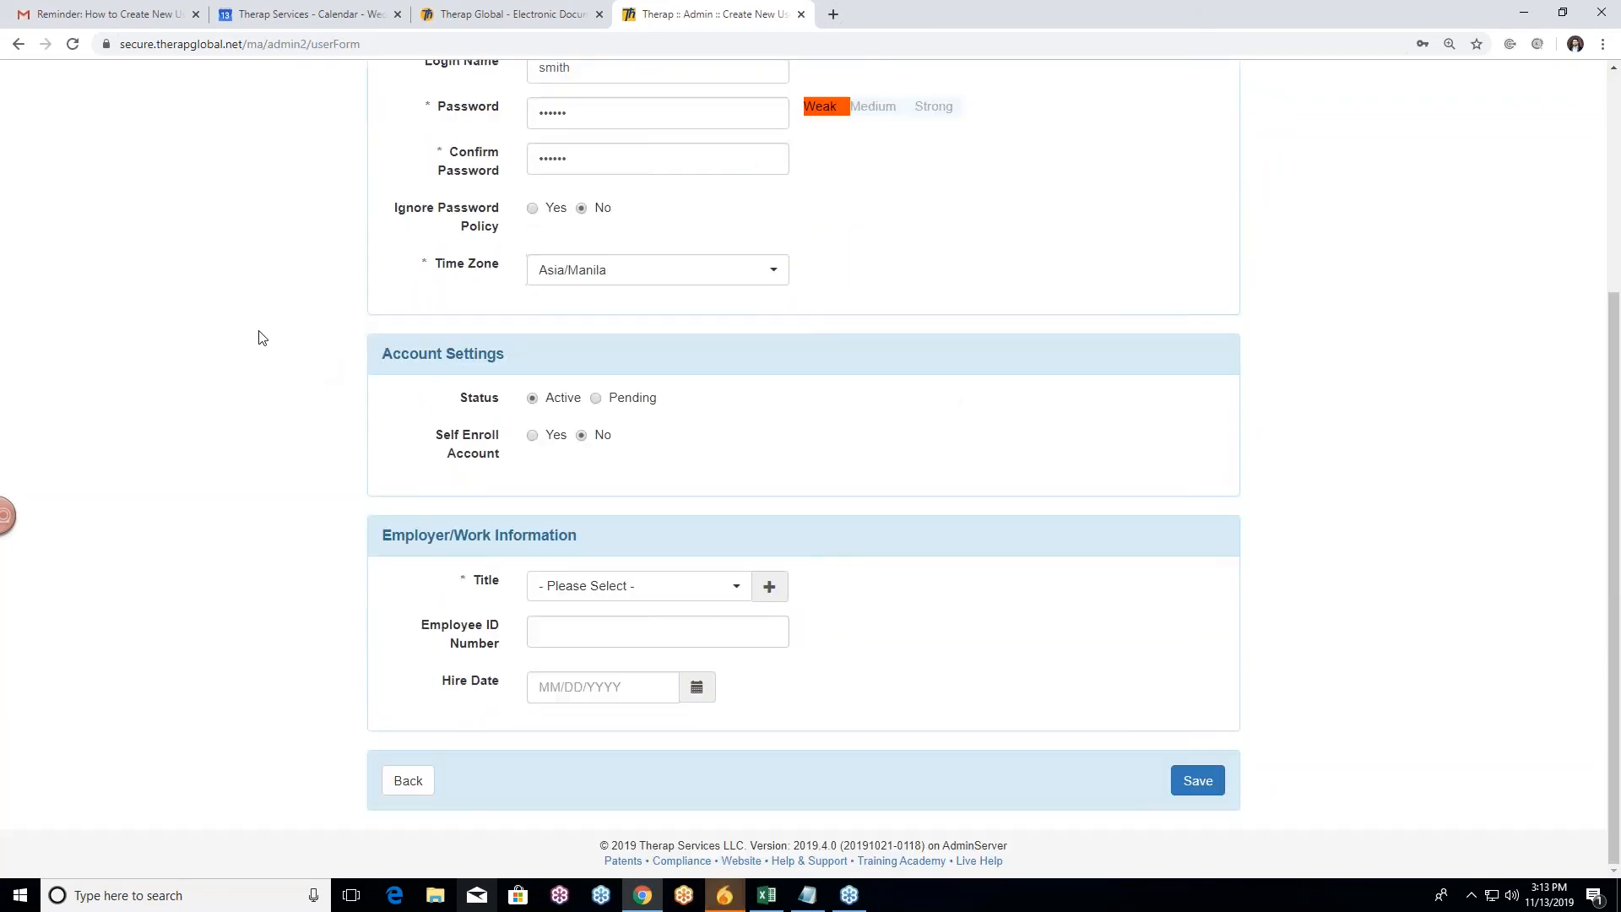
{"action": "scroll", "coordinate": [263, 338], "scroll_direction": "up", "scroll_amount": 3}
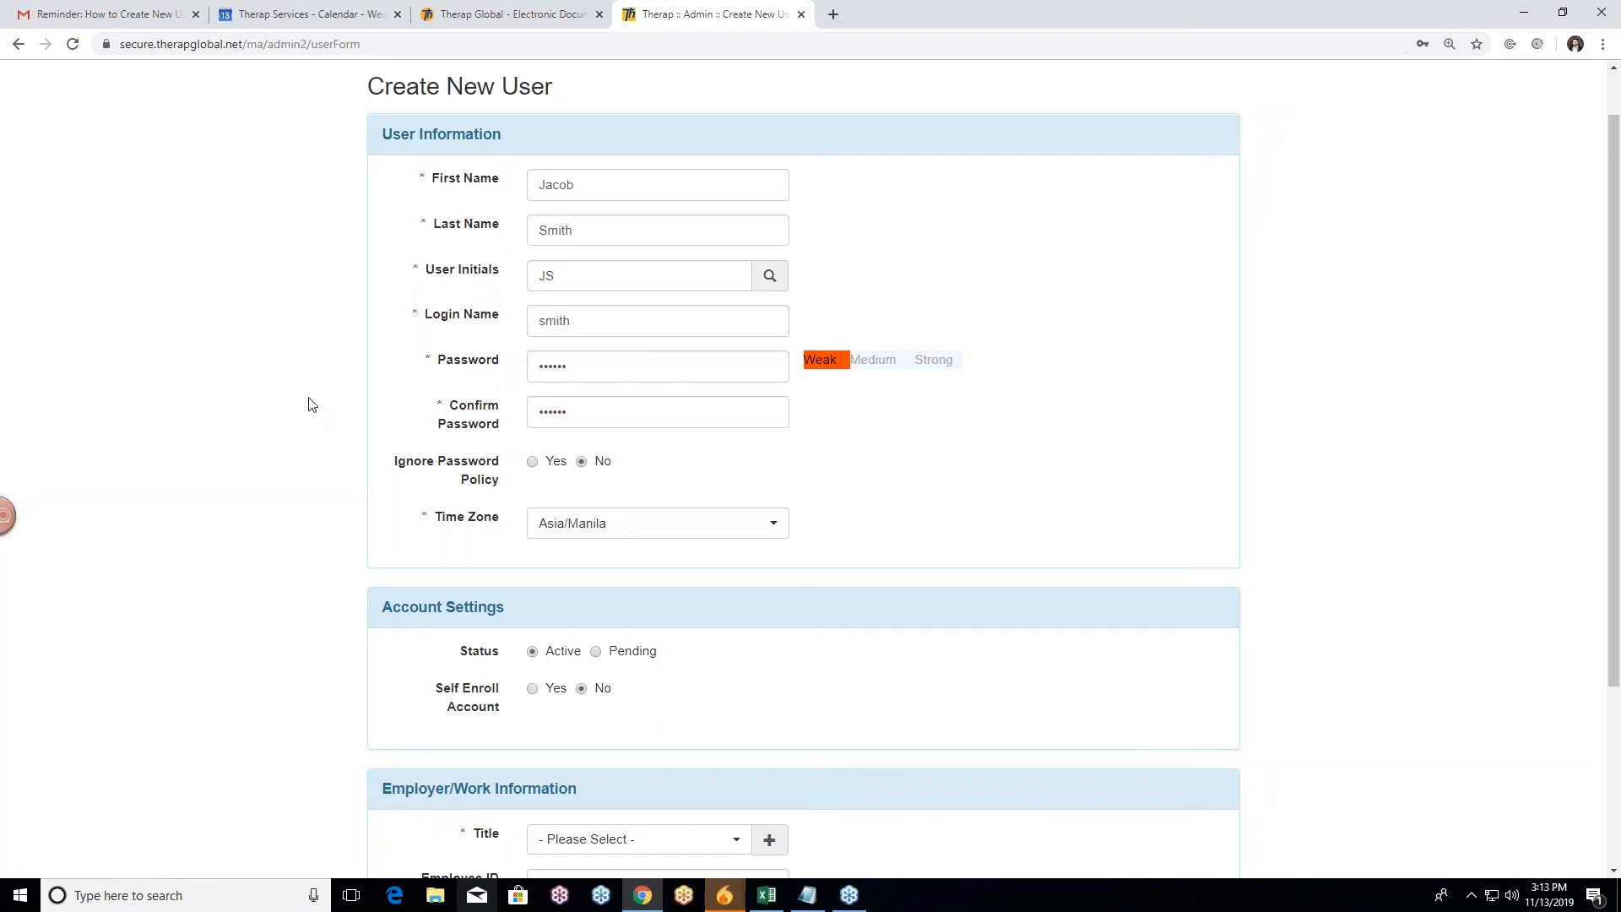
{"action": "scroll", "coordinate": [309, 404], "scroll_direction": "down", "scroll_amount": 2}
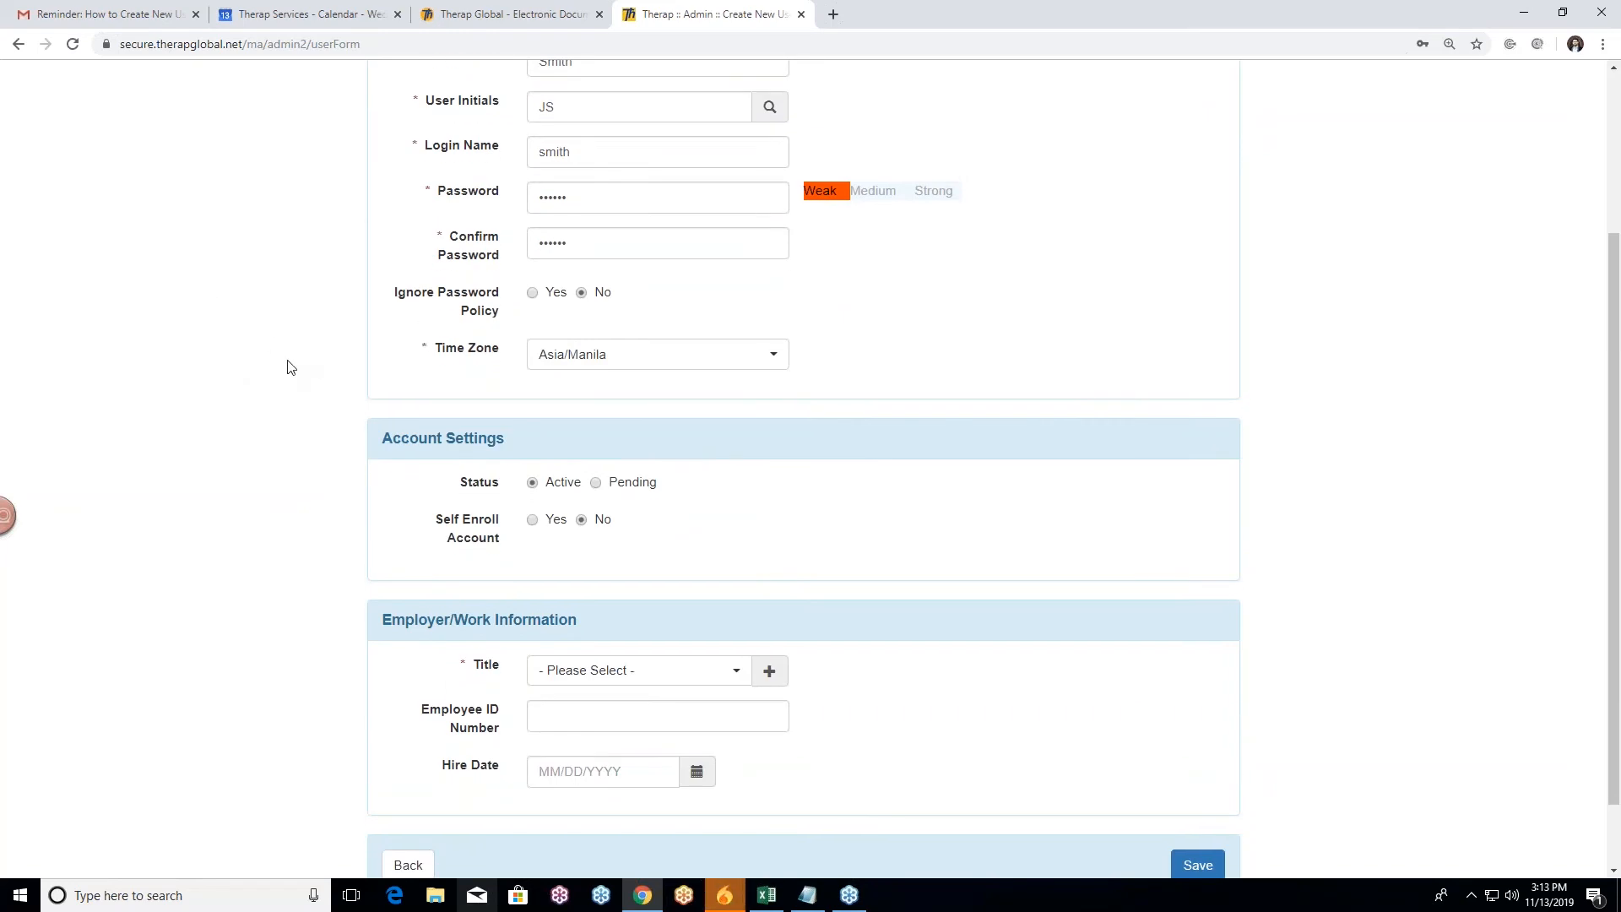
{"action": "scroll", "coordinate": [290, 366], "scroll_direction": "down", "scroll_amount": 1}
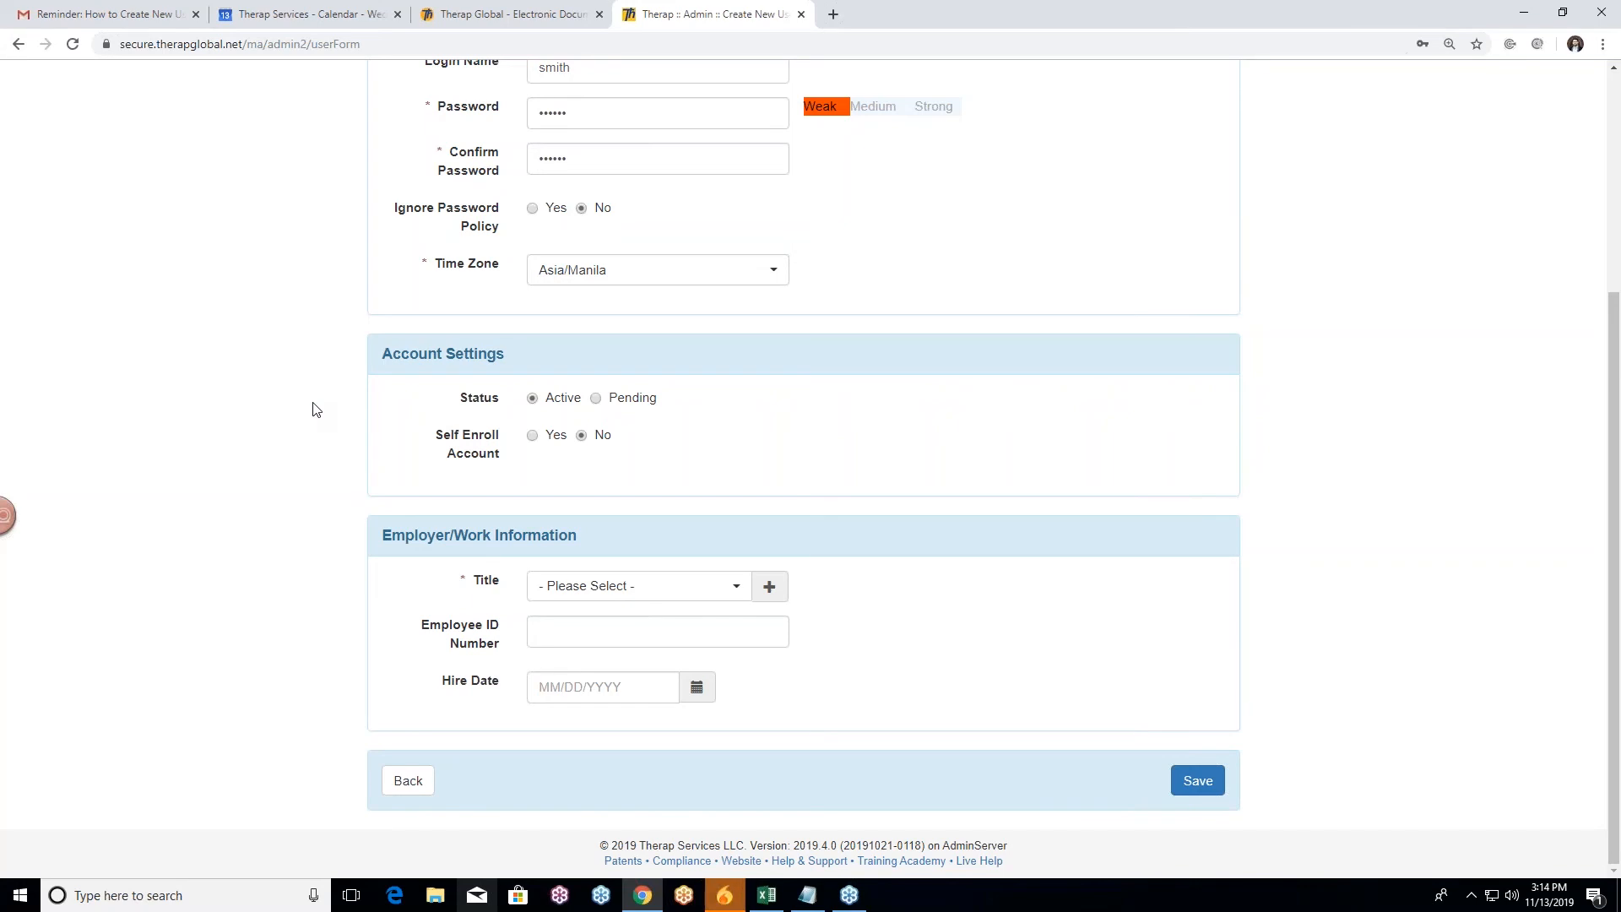
{"action": "scroll", "coordinate": [315, 411], "scroll_direction": "up", "scroll_amount": 1}
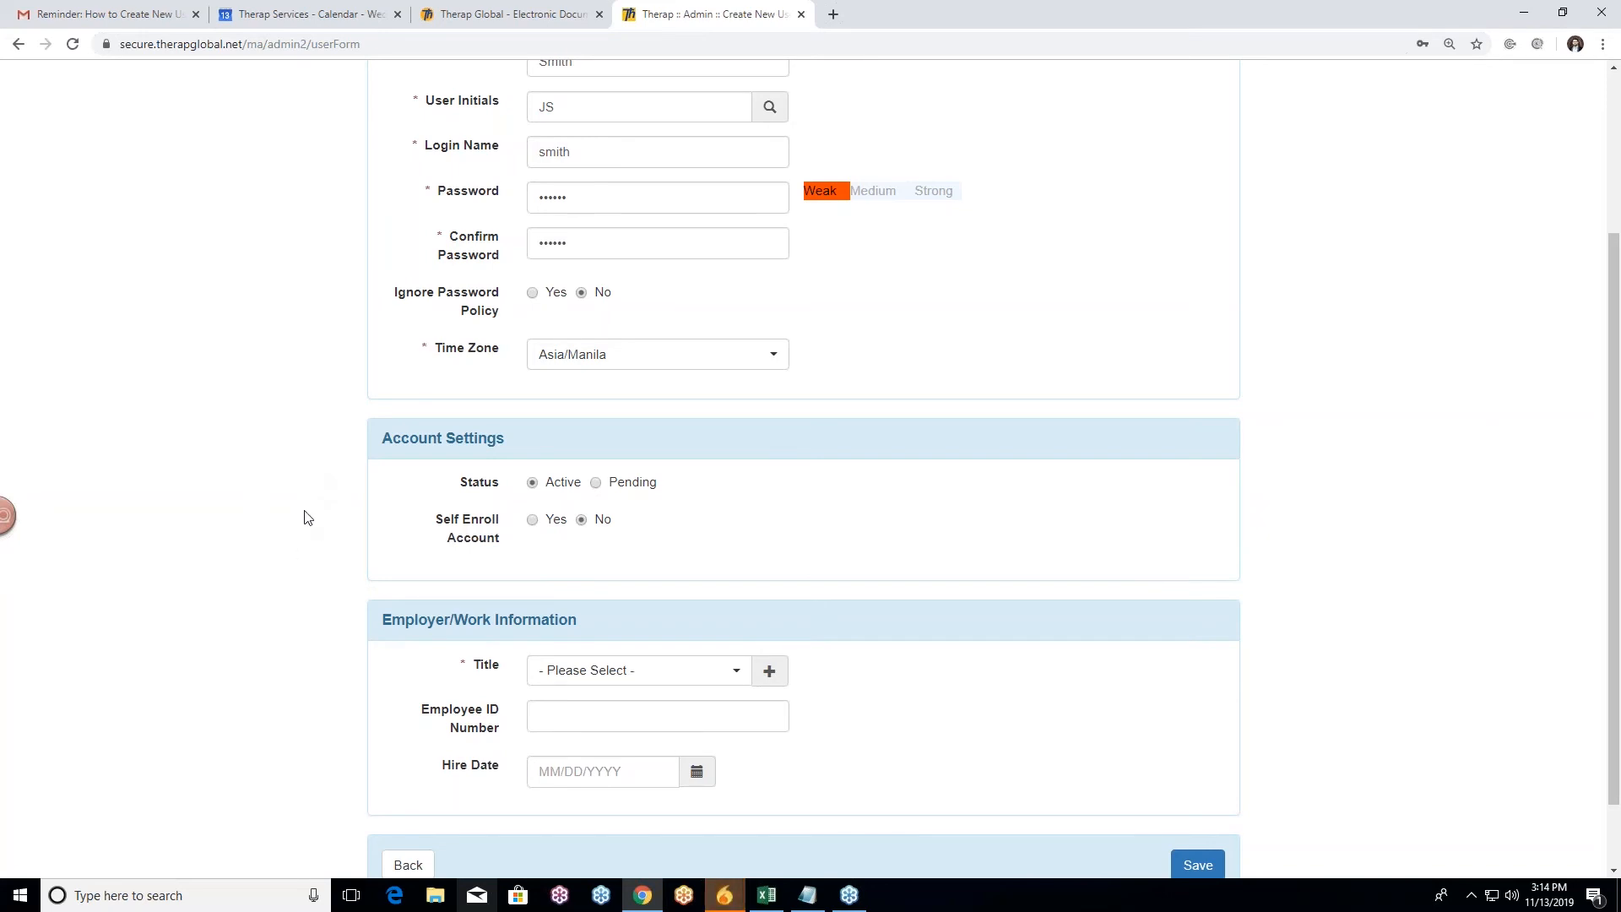
{"action": "scroll", "coordinate": [338, 498], "scroll_direction": "down", "scroll_amount": 1}
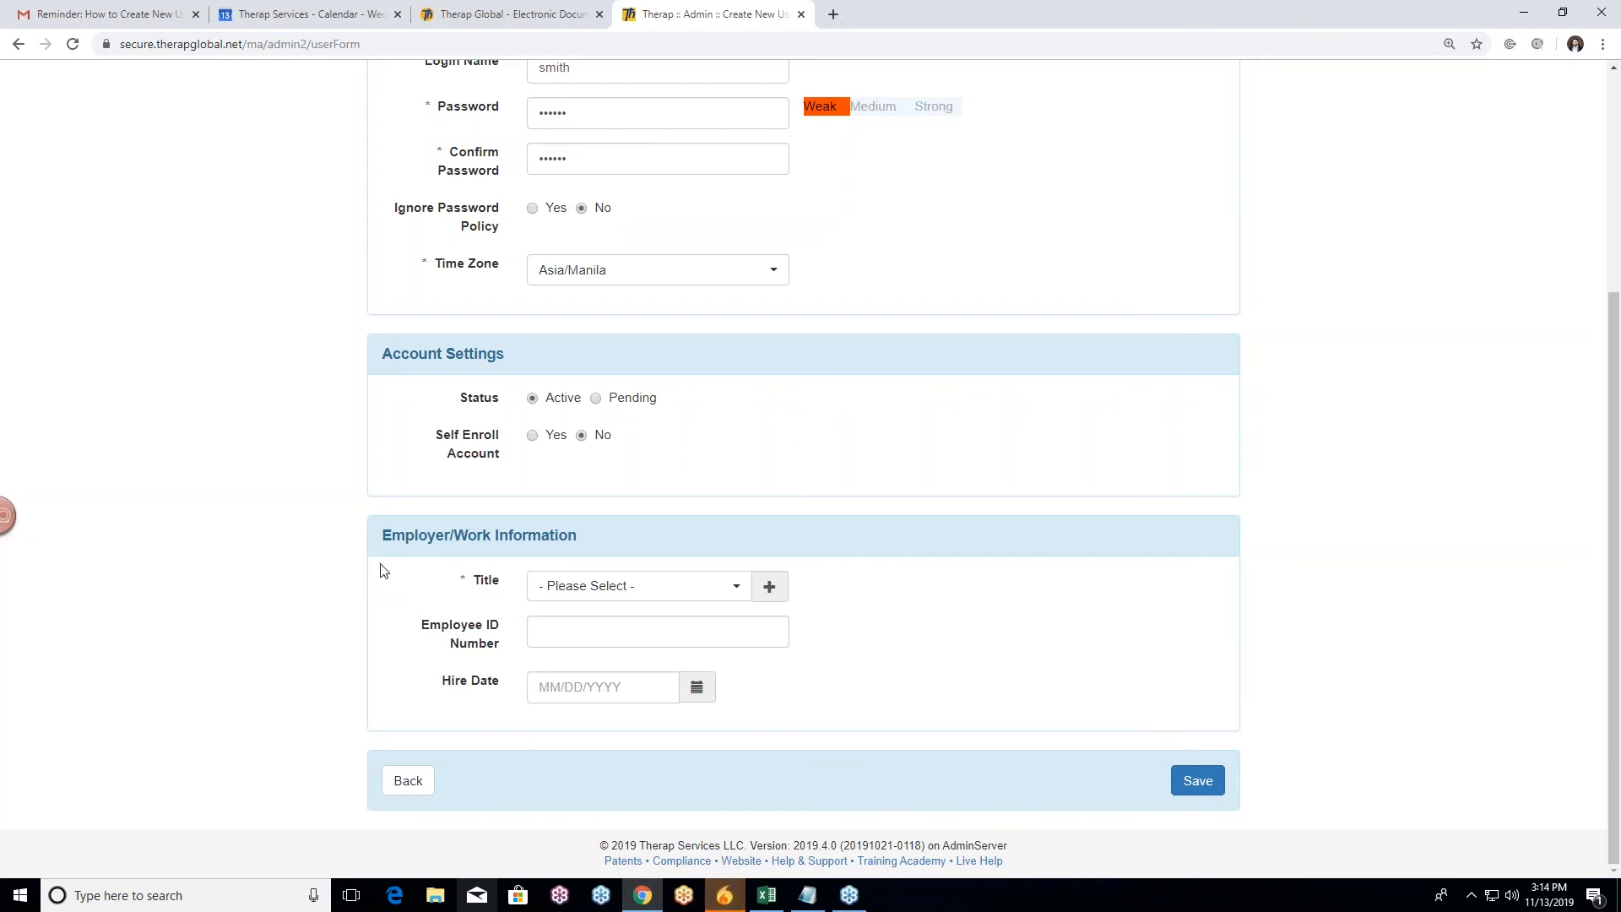
{"action": "scroll", "coordinate": [405, 581], "scroll_direction": "up", "scroll_amount": 2}
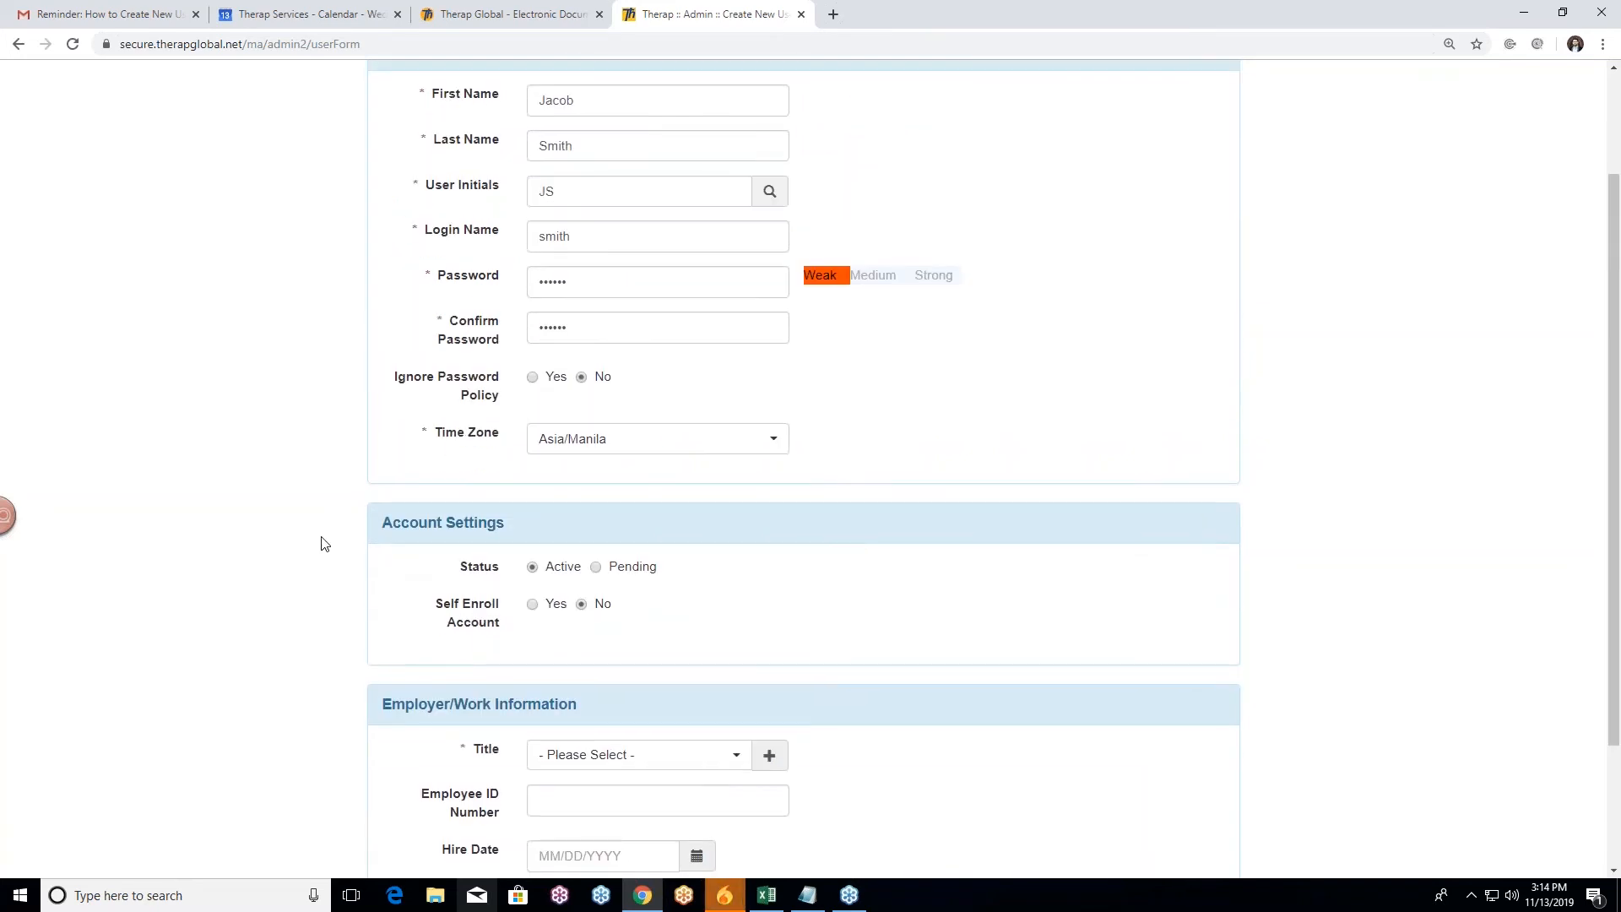
{"action": "scroll", "coordinate": [358, 574], "scroll_direction": "down", "scroll_amount": 2}
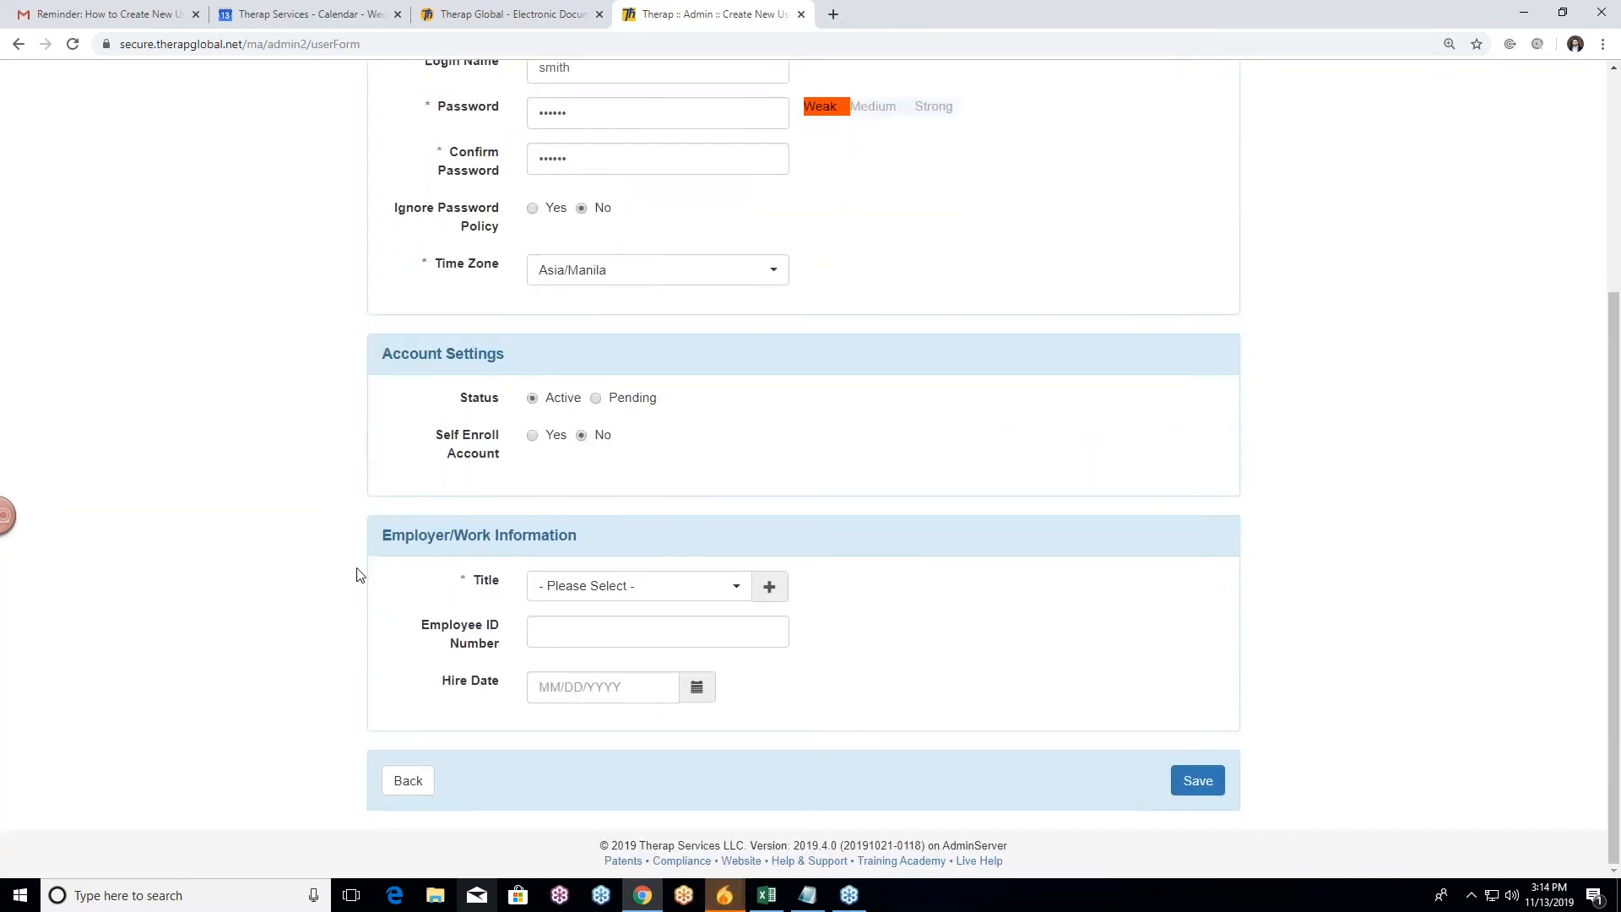
Step: Search 'te' in the Title dropdown and choose Teacher
{"action": "left_click", "coordinate": [737, 598]}
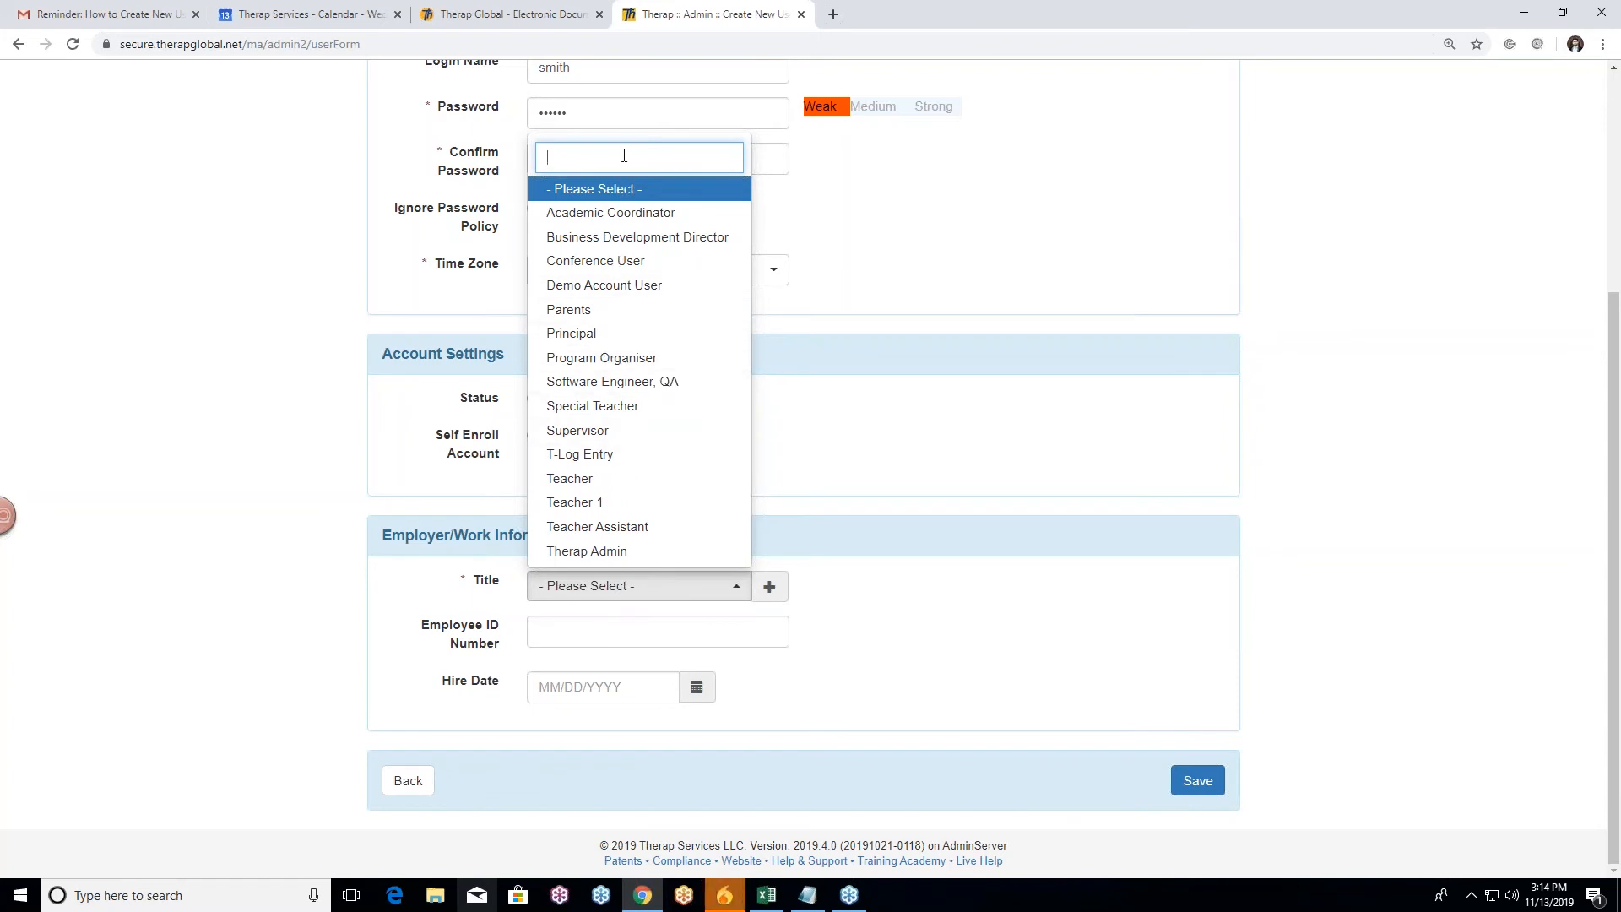
{"action": "type", "text": "teach"}
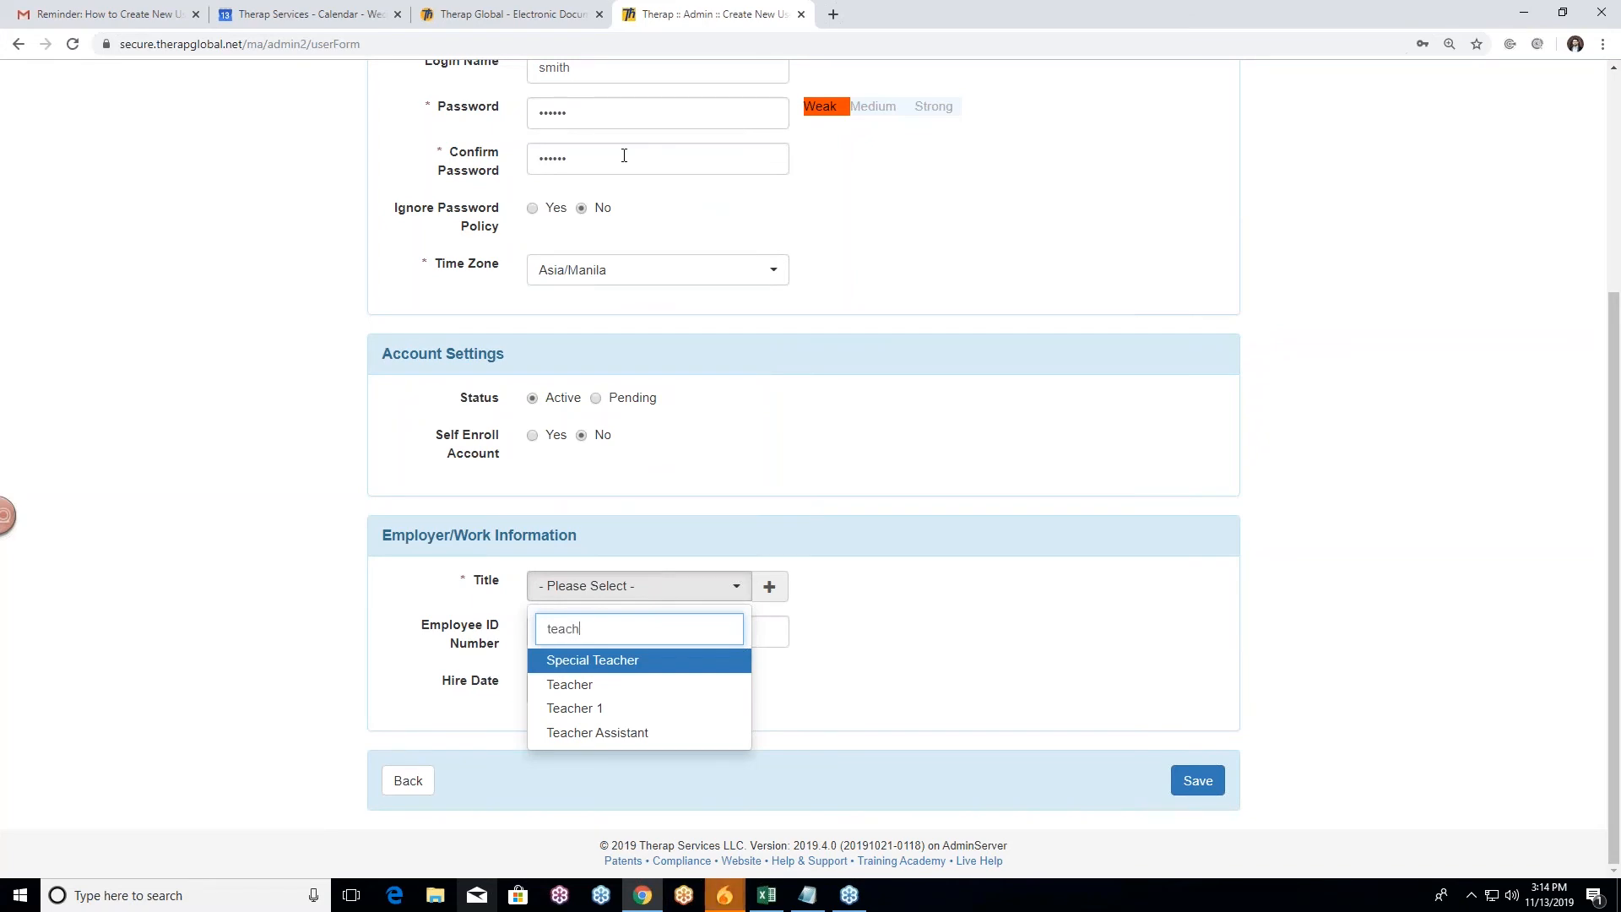
{"action": "left_click", "coordinate": [602, 691]}
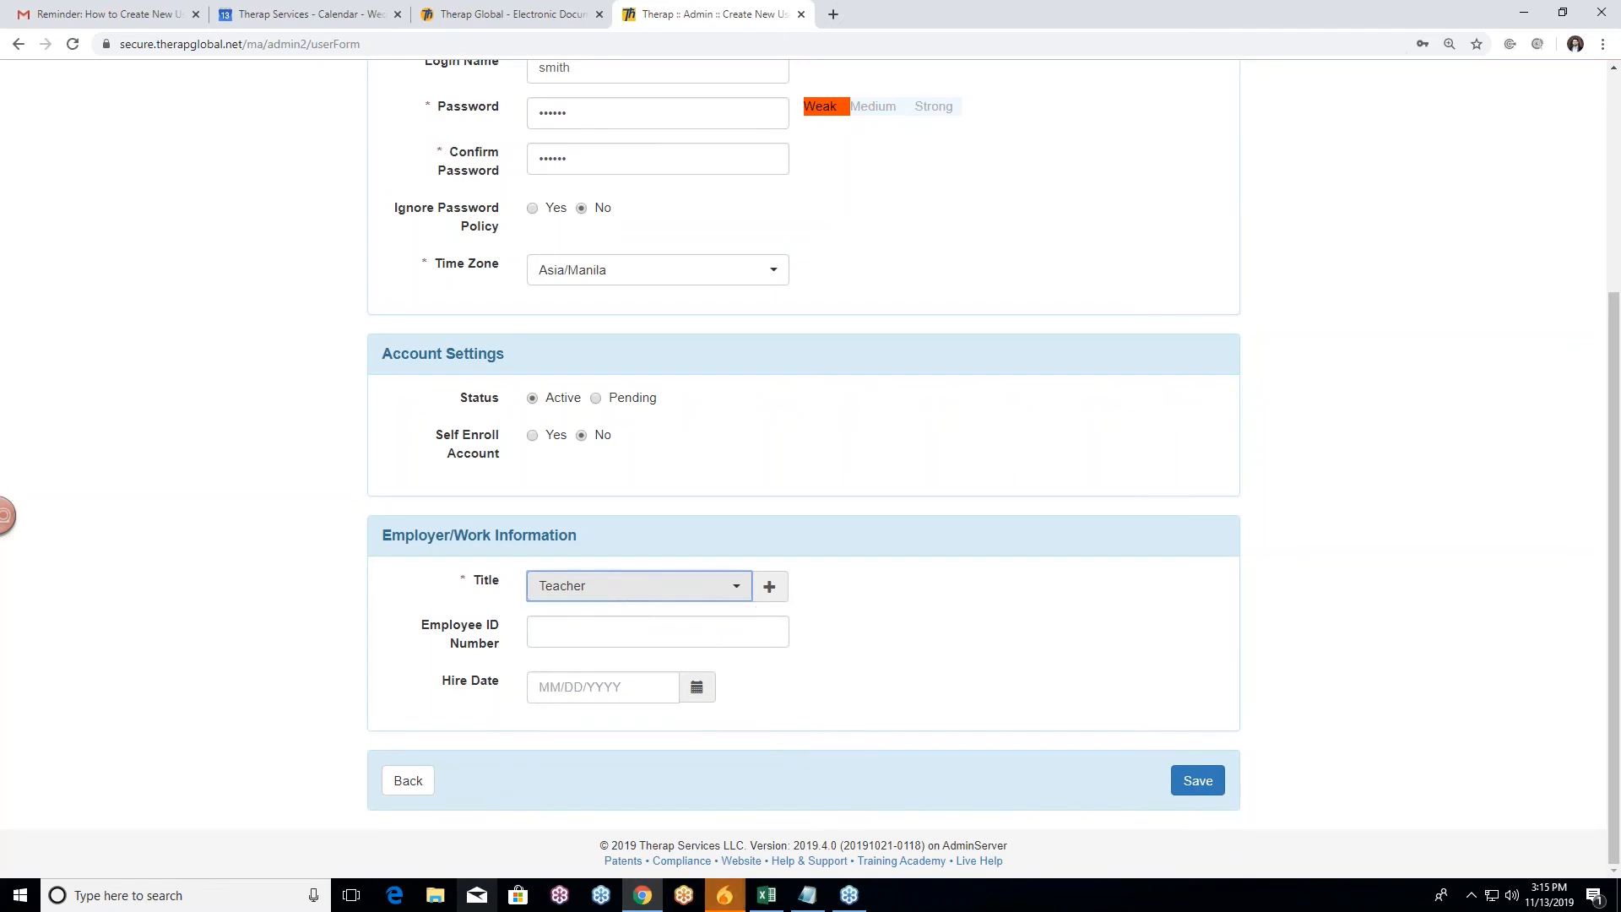
{"action": "left_click", "coordinate": [310, 587]}
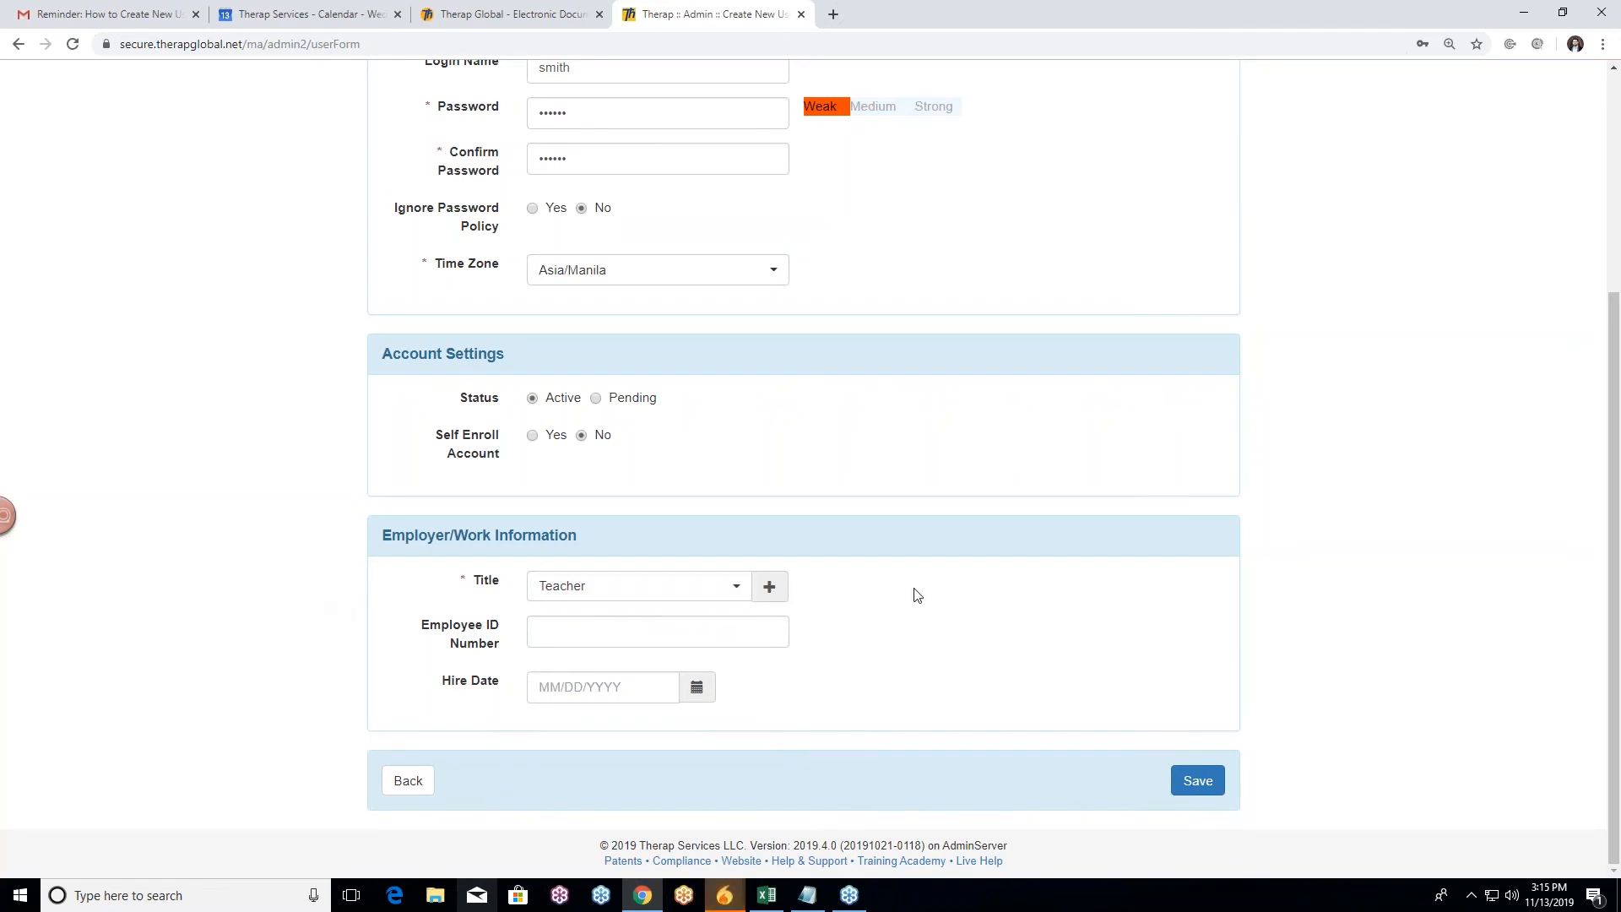
Step: Create a new title named 'Academic Supervisor' and save it as the user's Title
{"action": "left_click", "coordinate": [771, 587]}
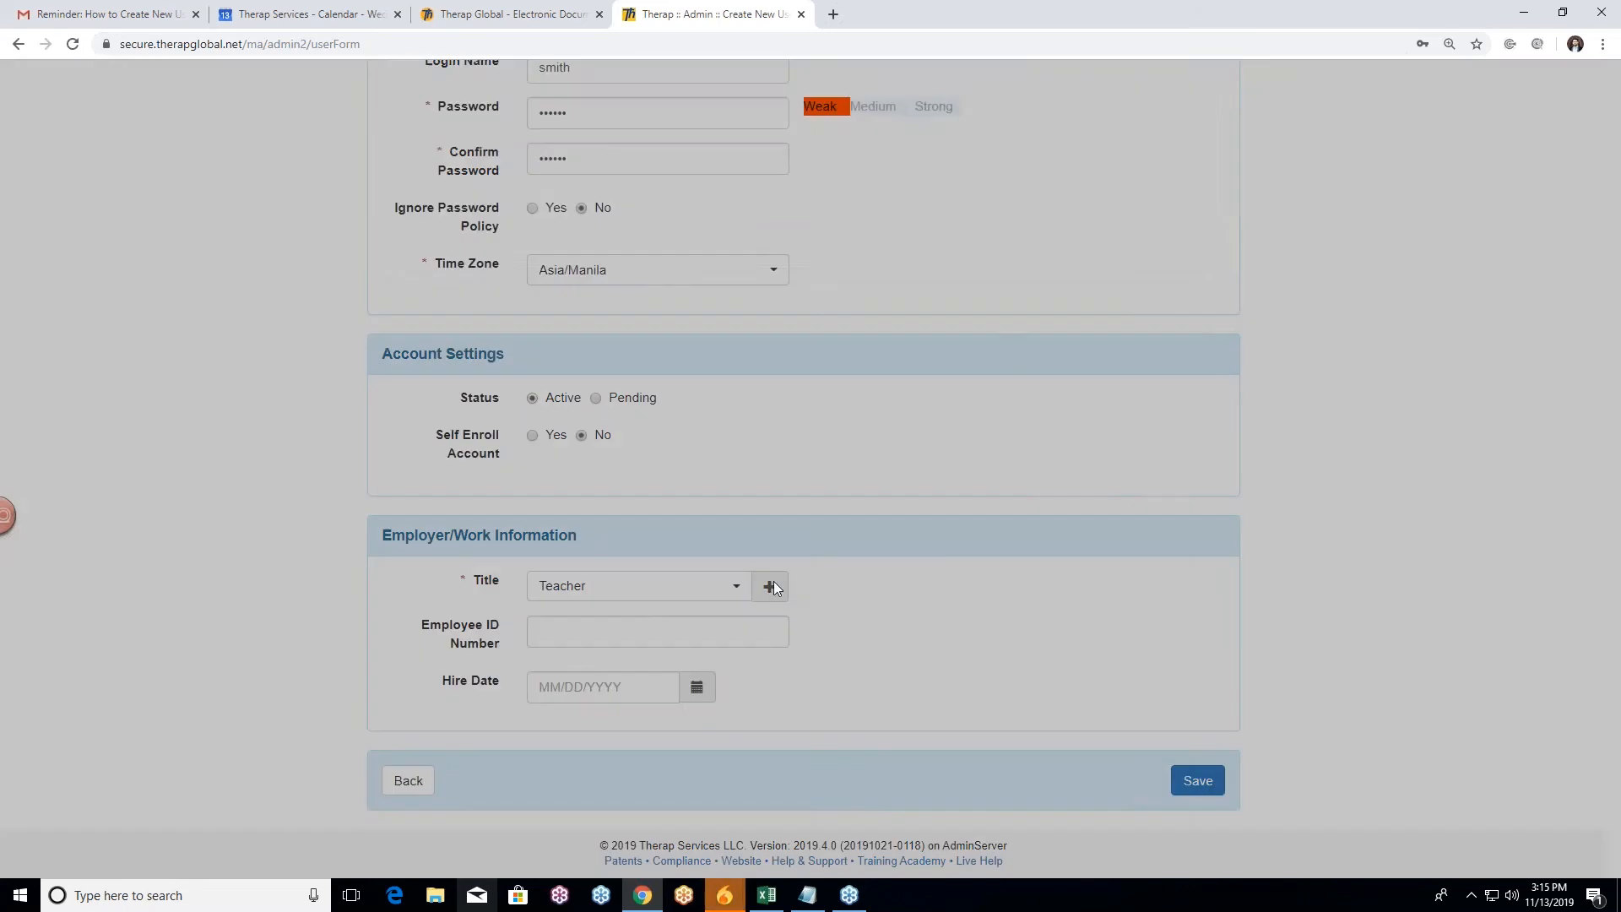
{"action": "left_click", "coordinate": [681, 232]}
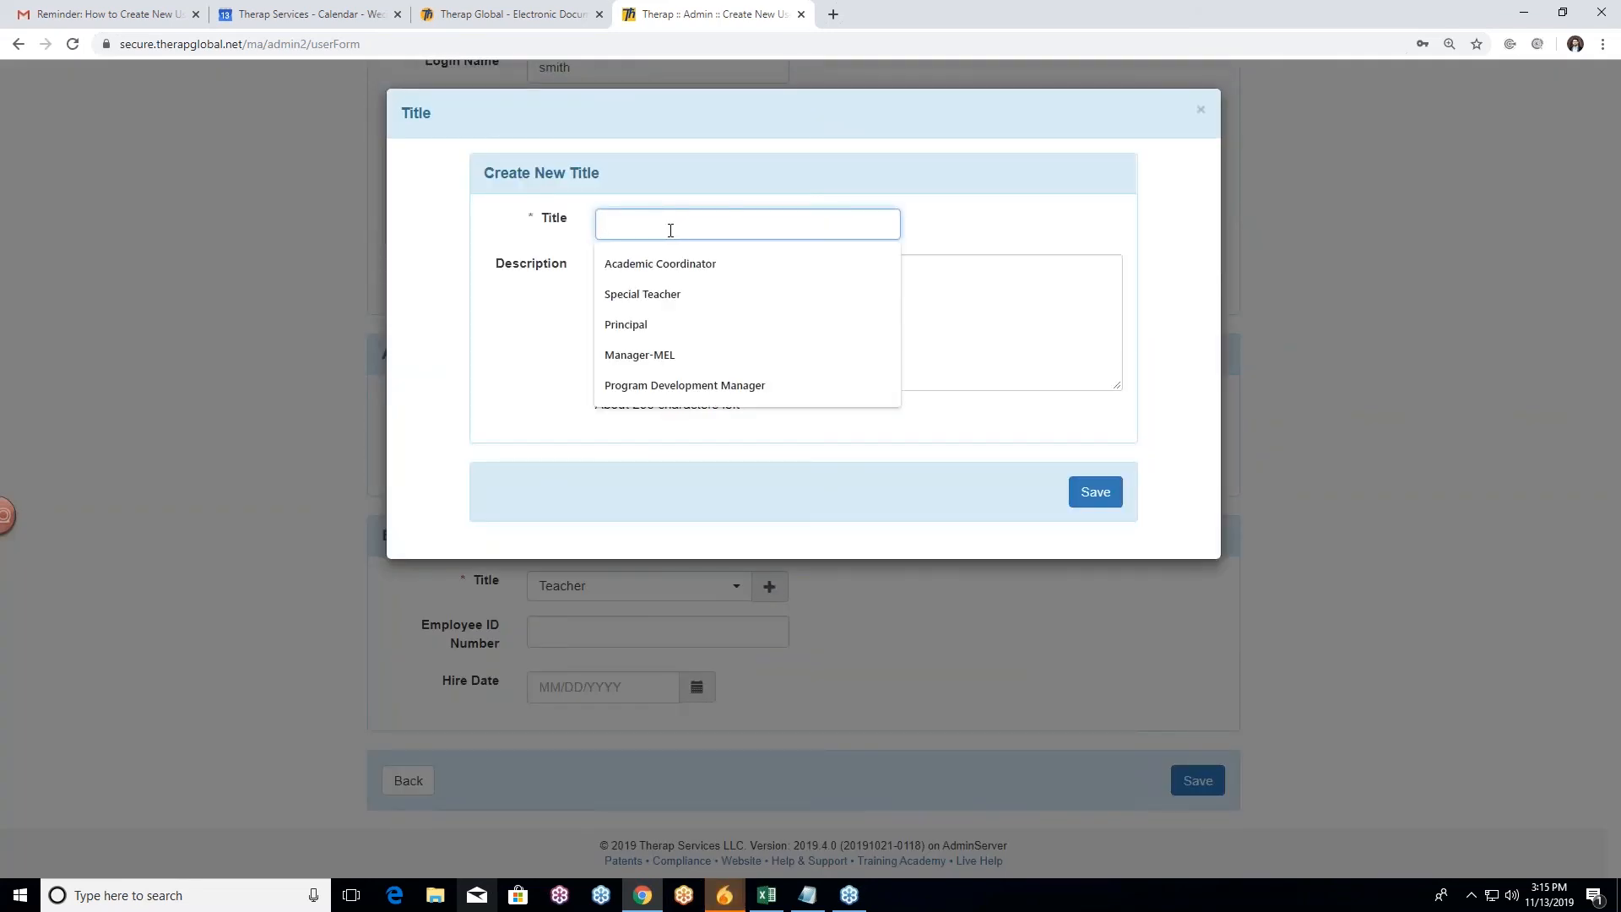
{"action": "type", "text": "Acad"}
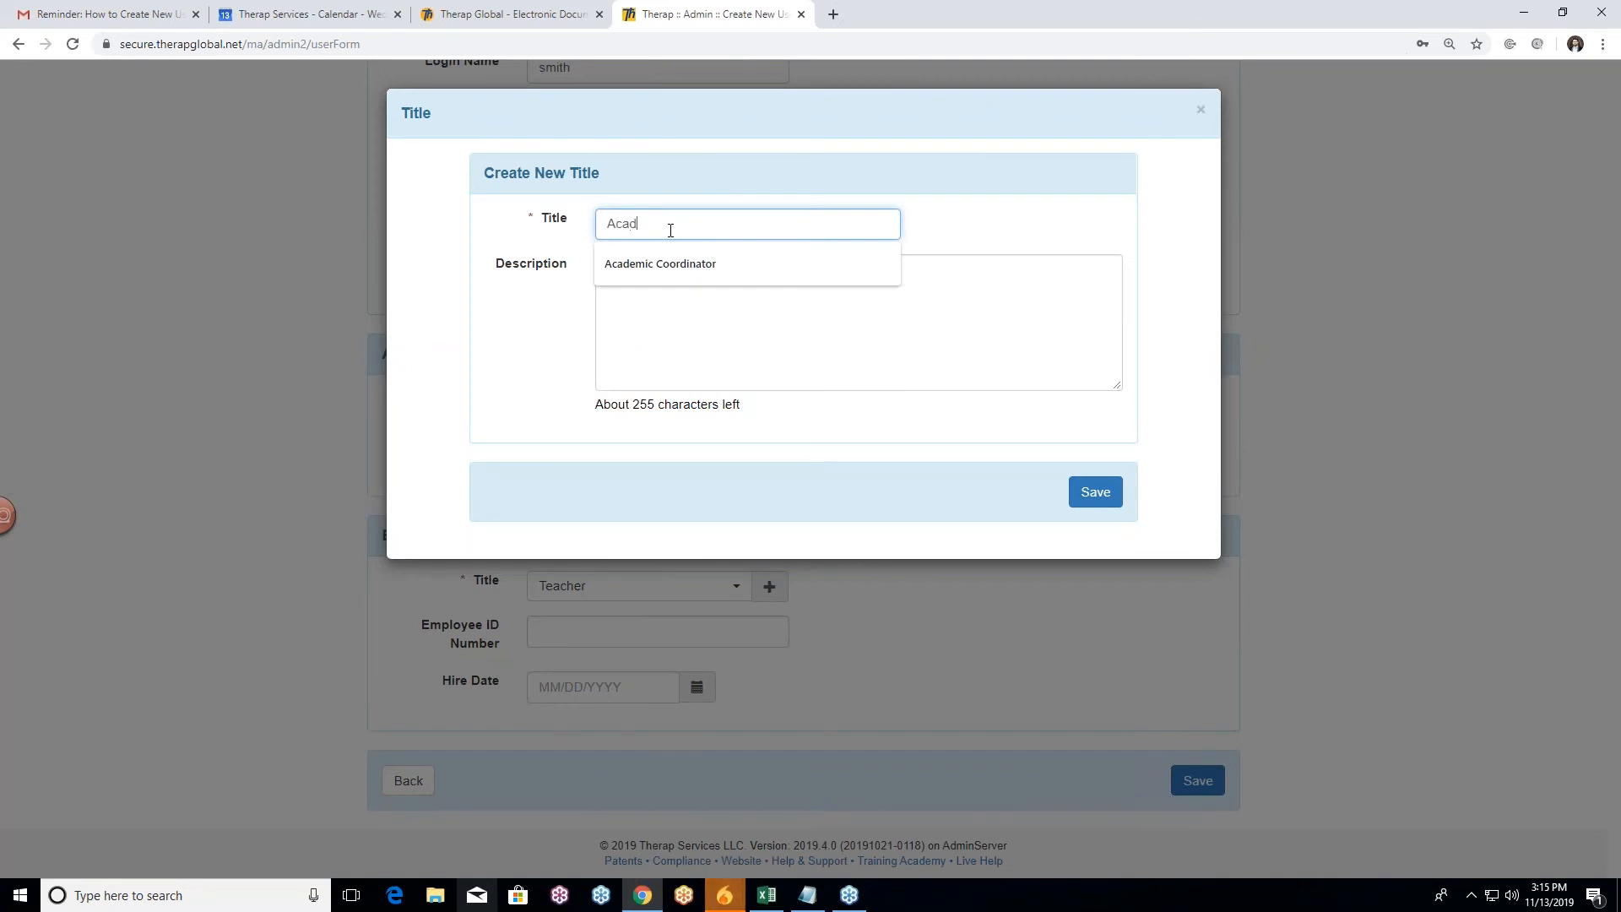
{"action": "type", "text": "emic Supervisor"}
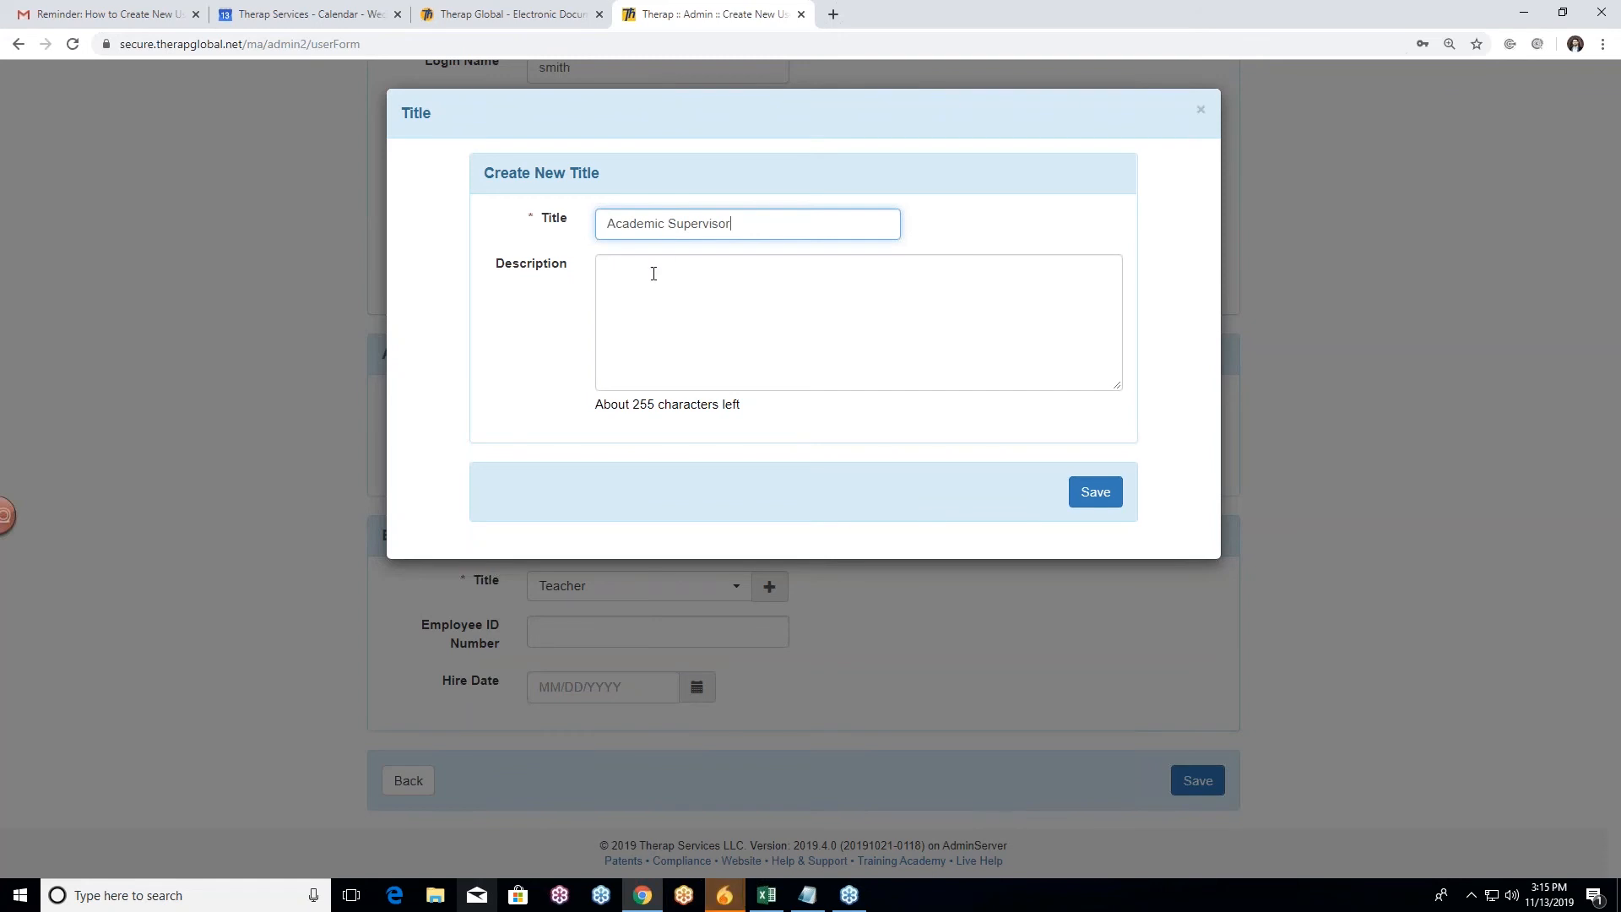
{"action": "left_click", "coordinate": [1033, 221]}
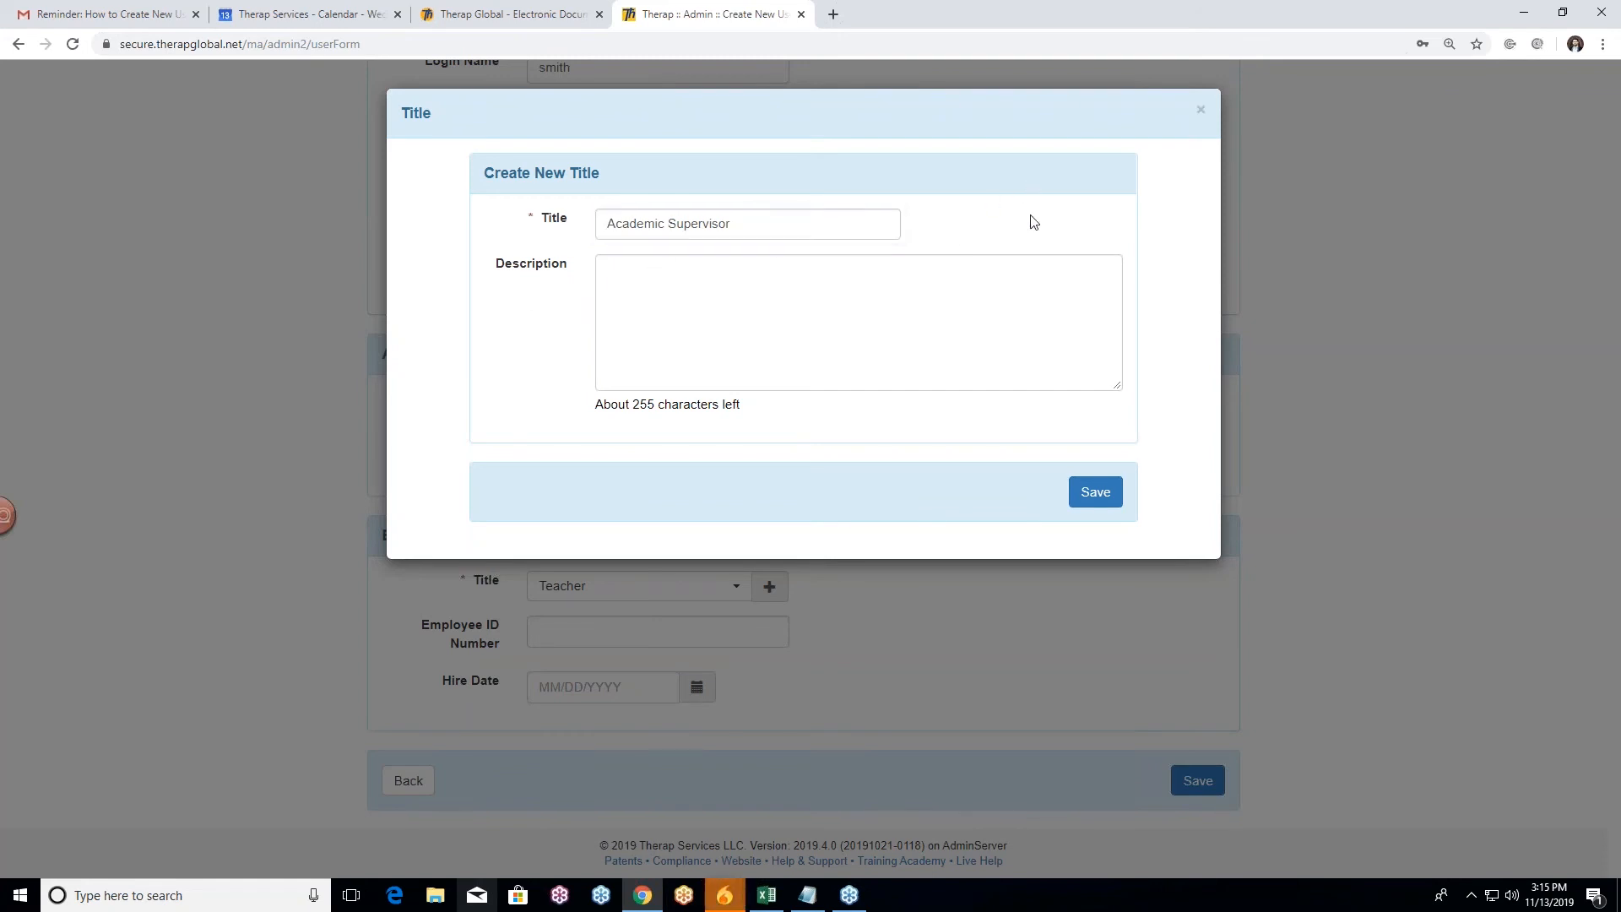
{"action": "left_click", "coordinate": [737, 293]}
{"action": "left_click", "coordinate": [506, 351]}
{"action": "left_click", "coordinate": [1093, 498]}
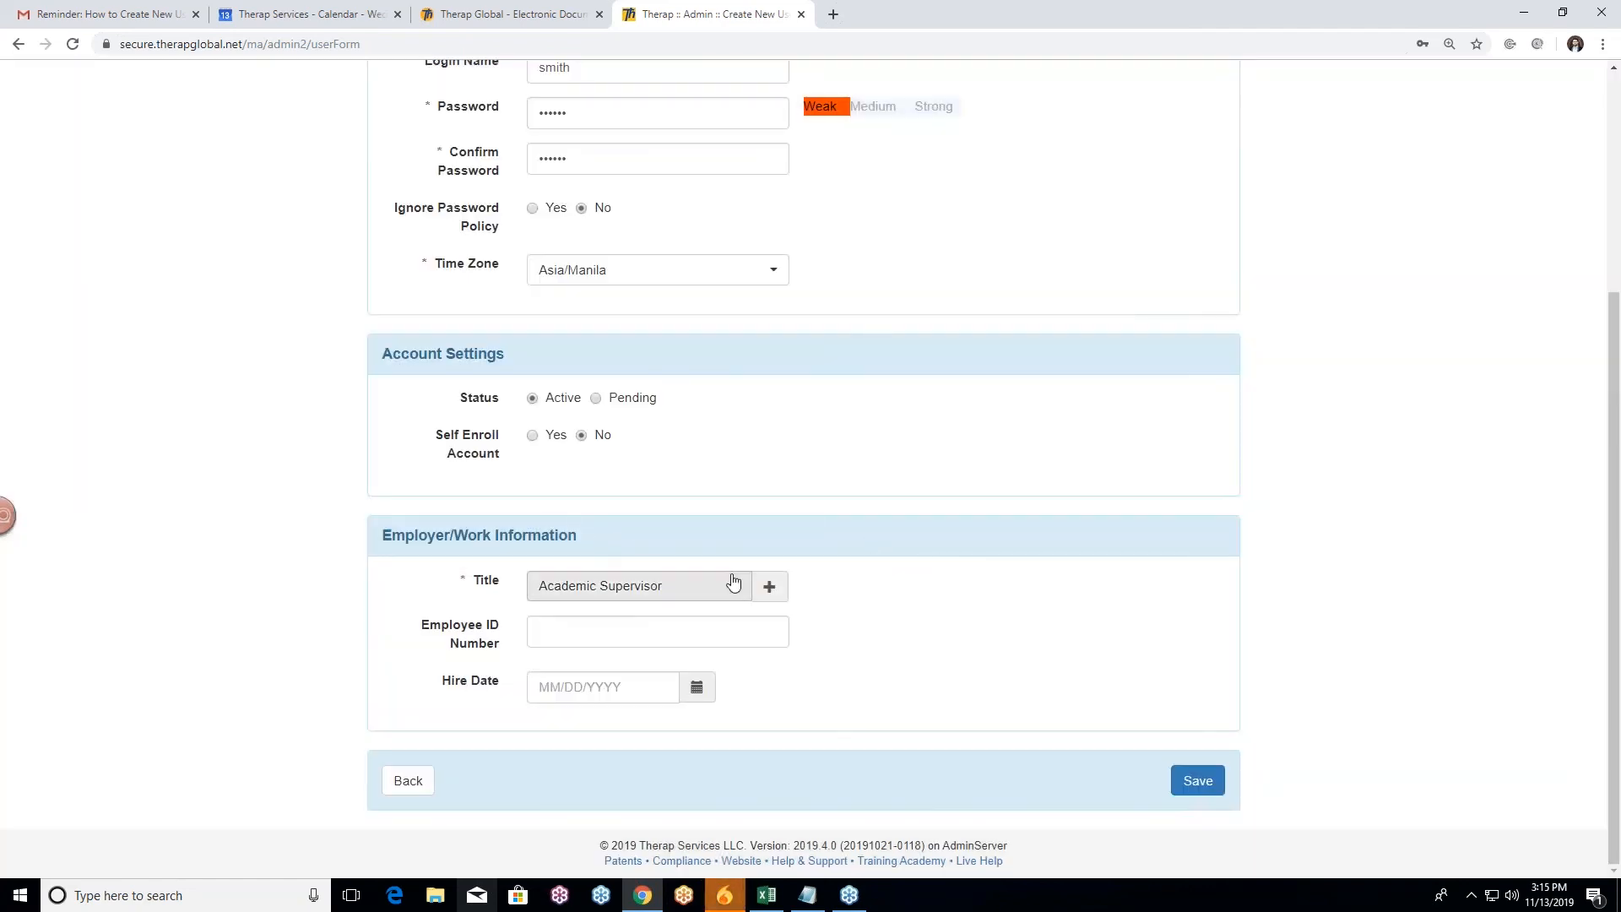
Step: Change the user's Title from Academic Supervisor back to Teacher
{"action": "left_click", "coordinate": [733, 593]}
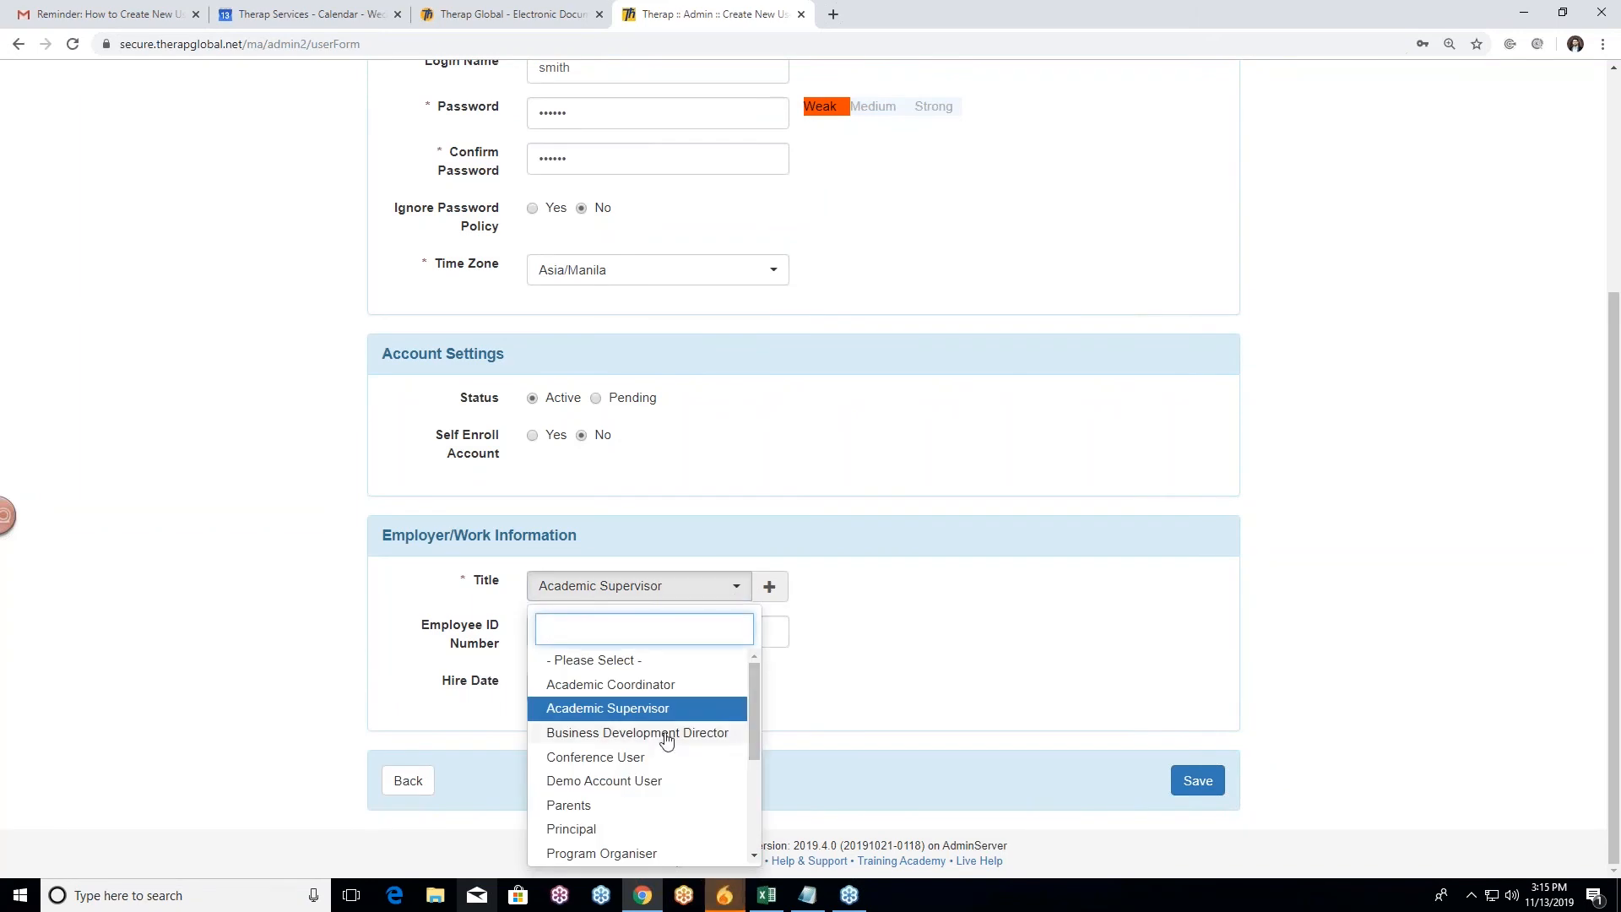
{"action": "mouse_move", "coordinate": [754, 712]}
{"action": "left_mouse_down"}
{"action": "mouse_move", "coordinate": [743, 841]}
{"action": "mouse_move", "coordinate": [761, 697]}
{"action": "left_mouse_up"}
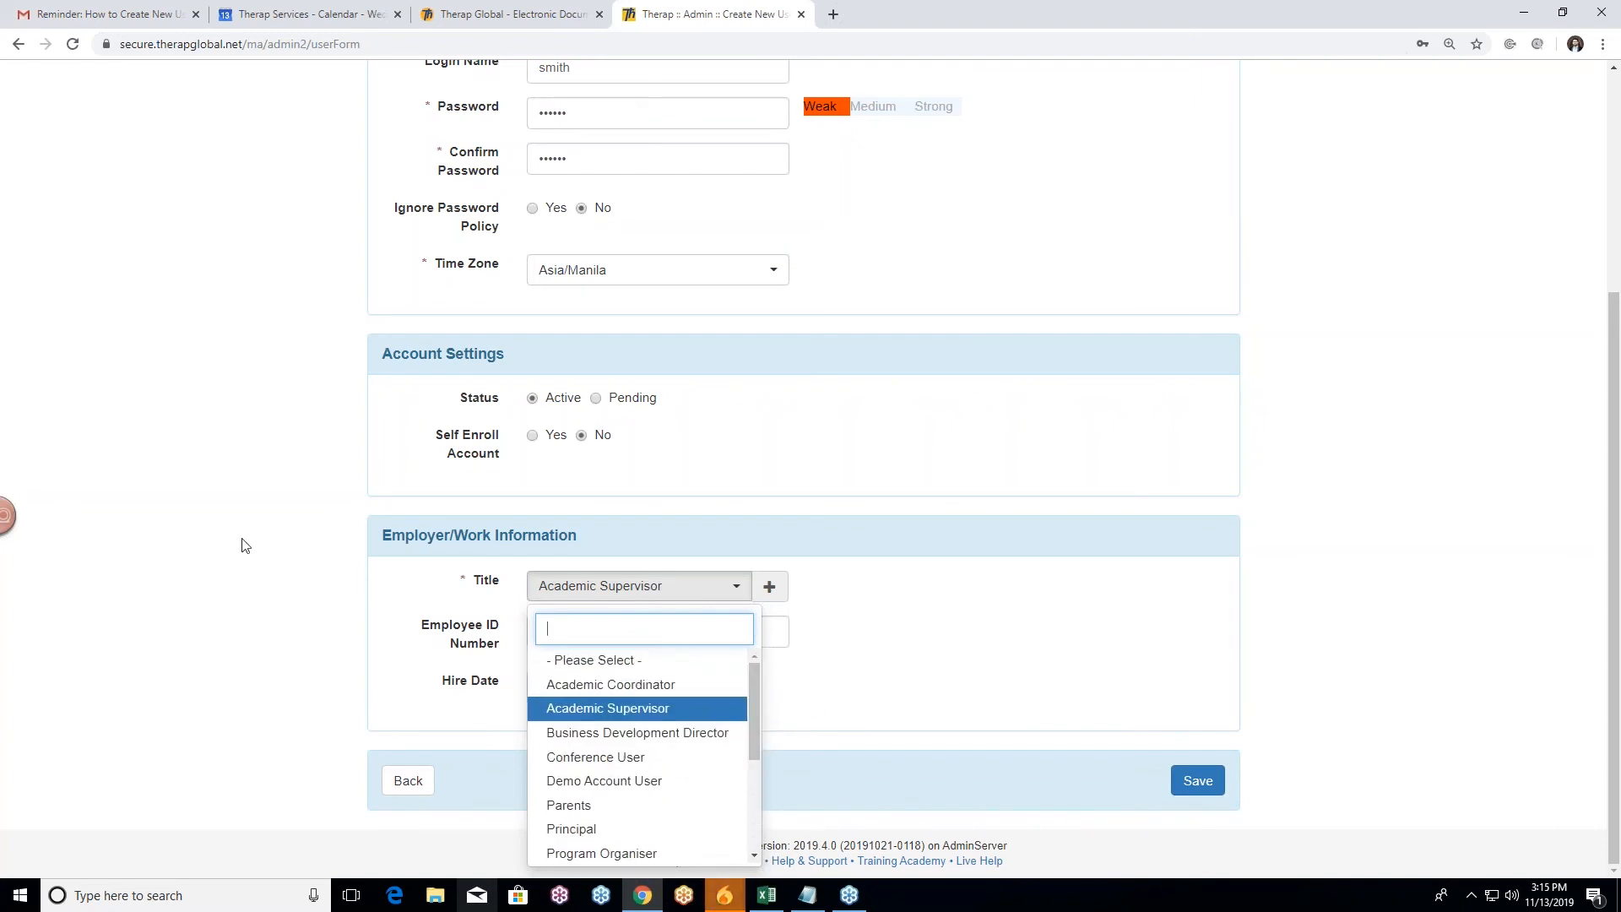
{"action": "left_click_drag", "start_coordinate": [759, 731], "coordinate": [746, 814]}
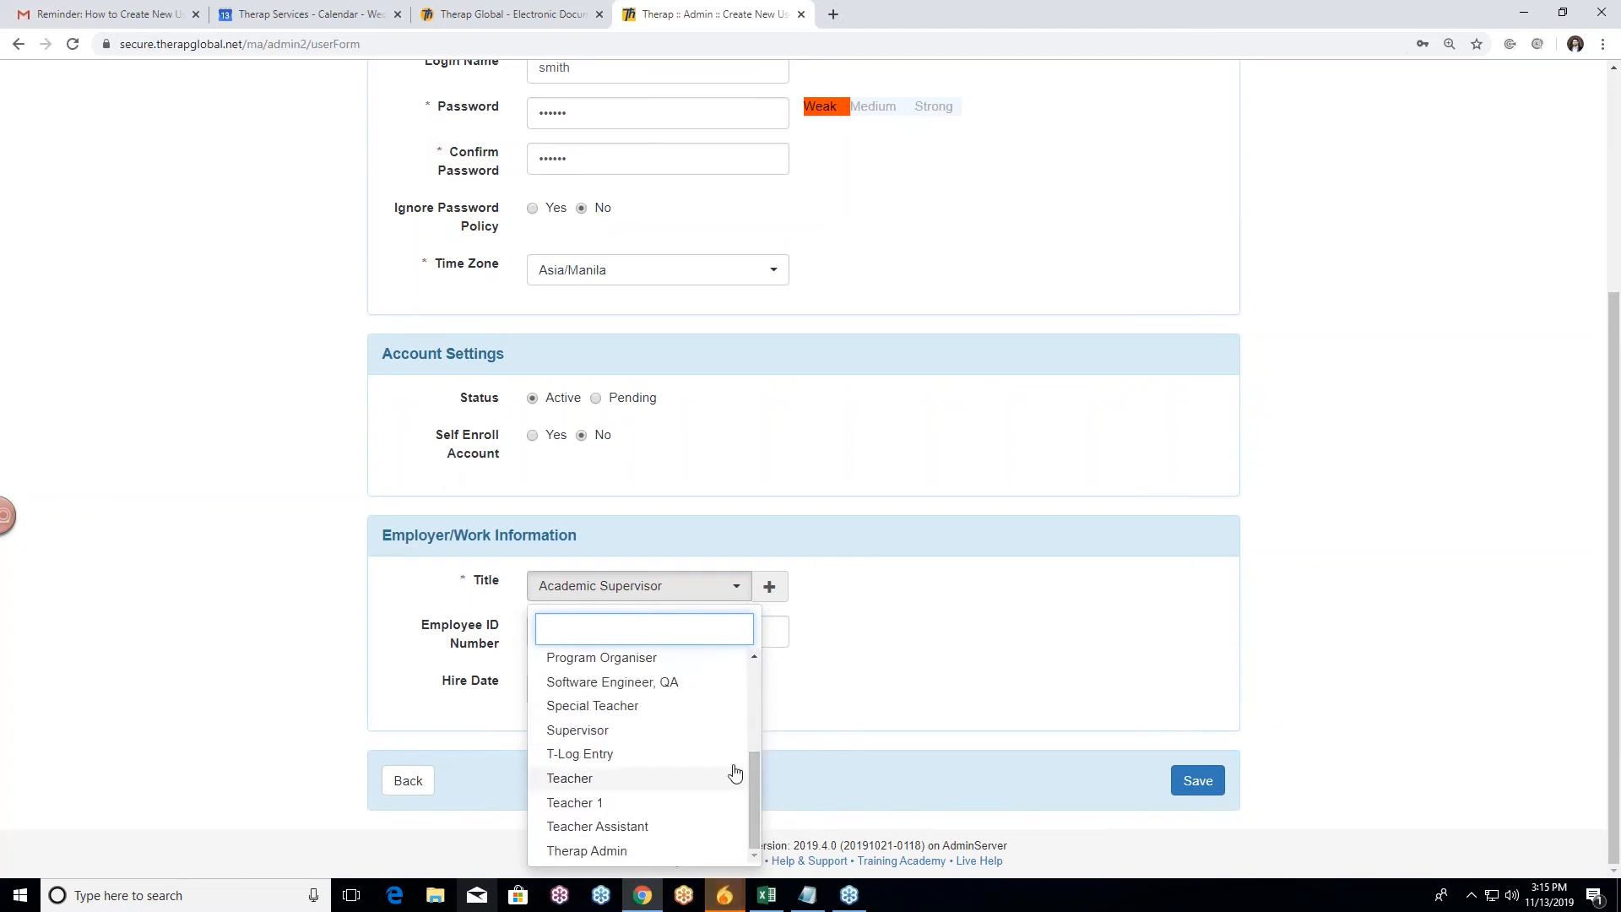
{"action": "left_click", "coordinate": [619, 778]}
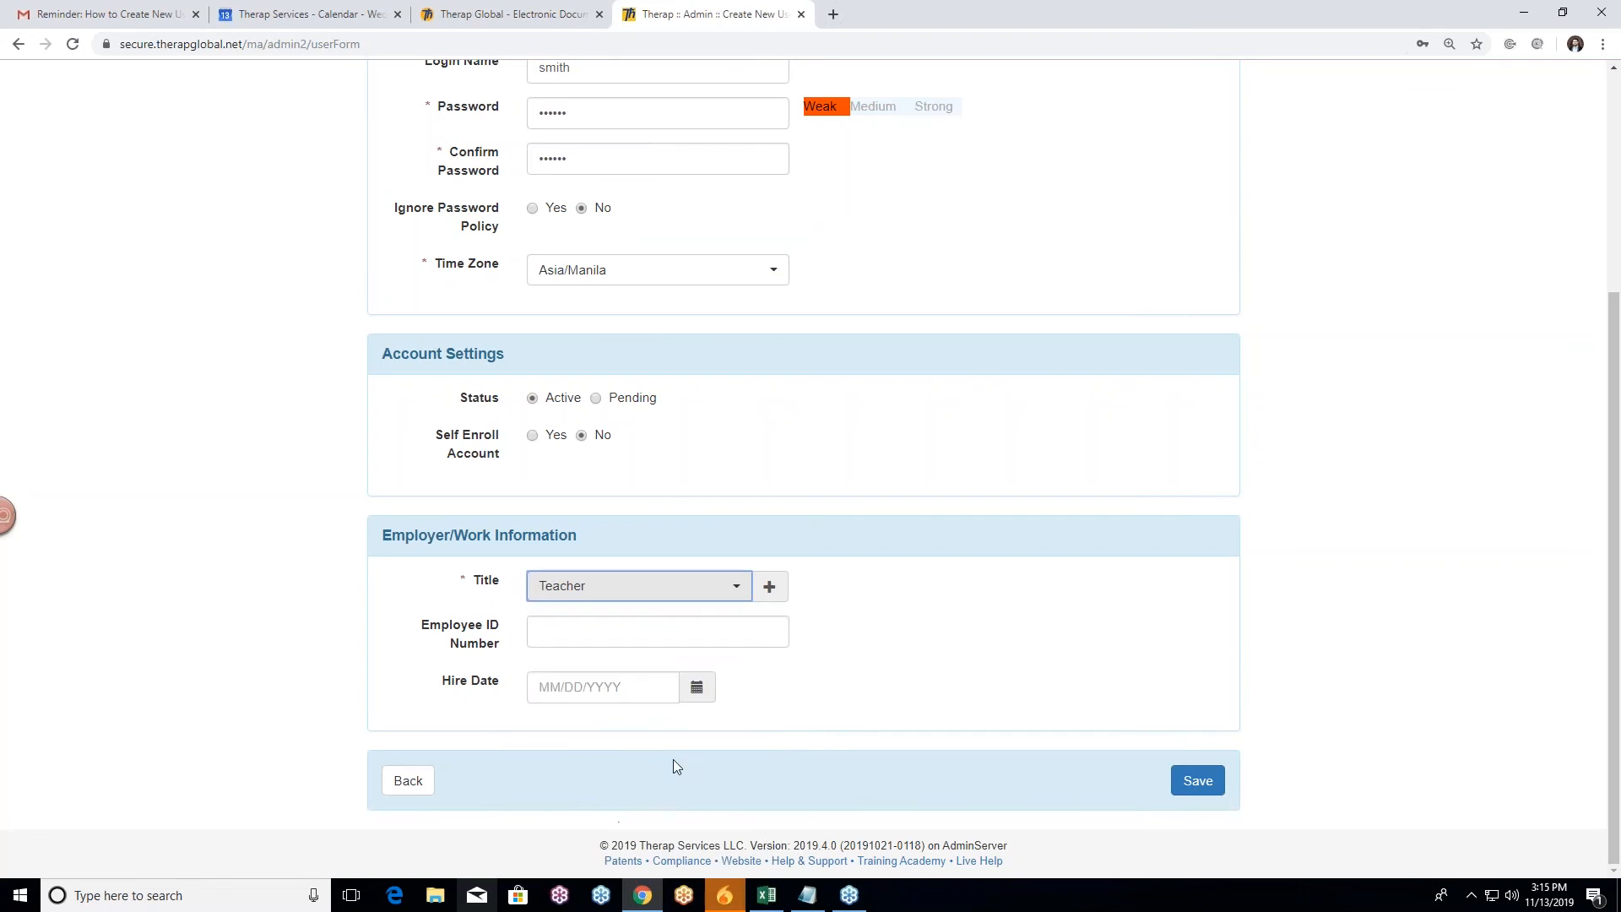
{"action": "left_click", "coordinate": [281, 566]}
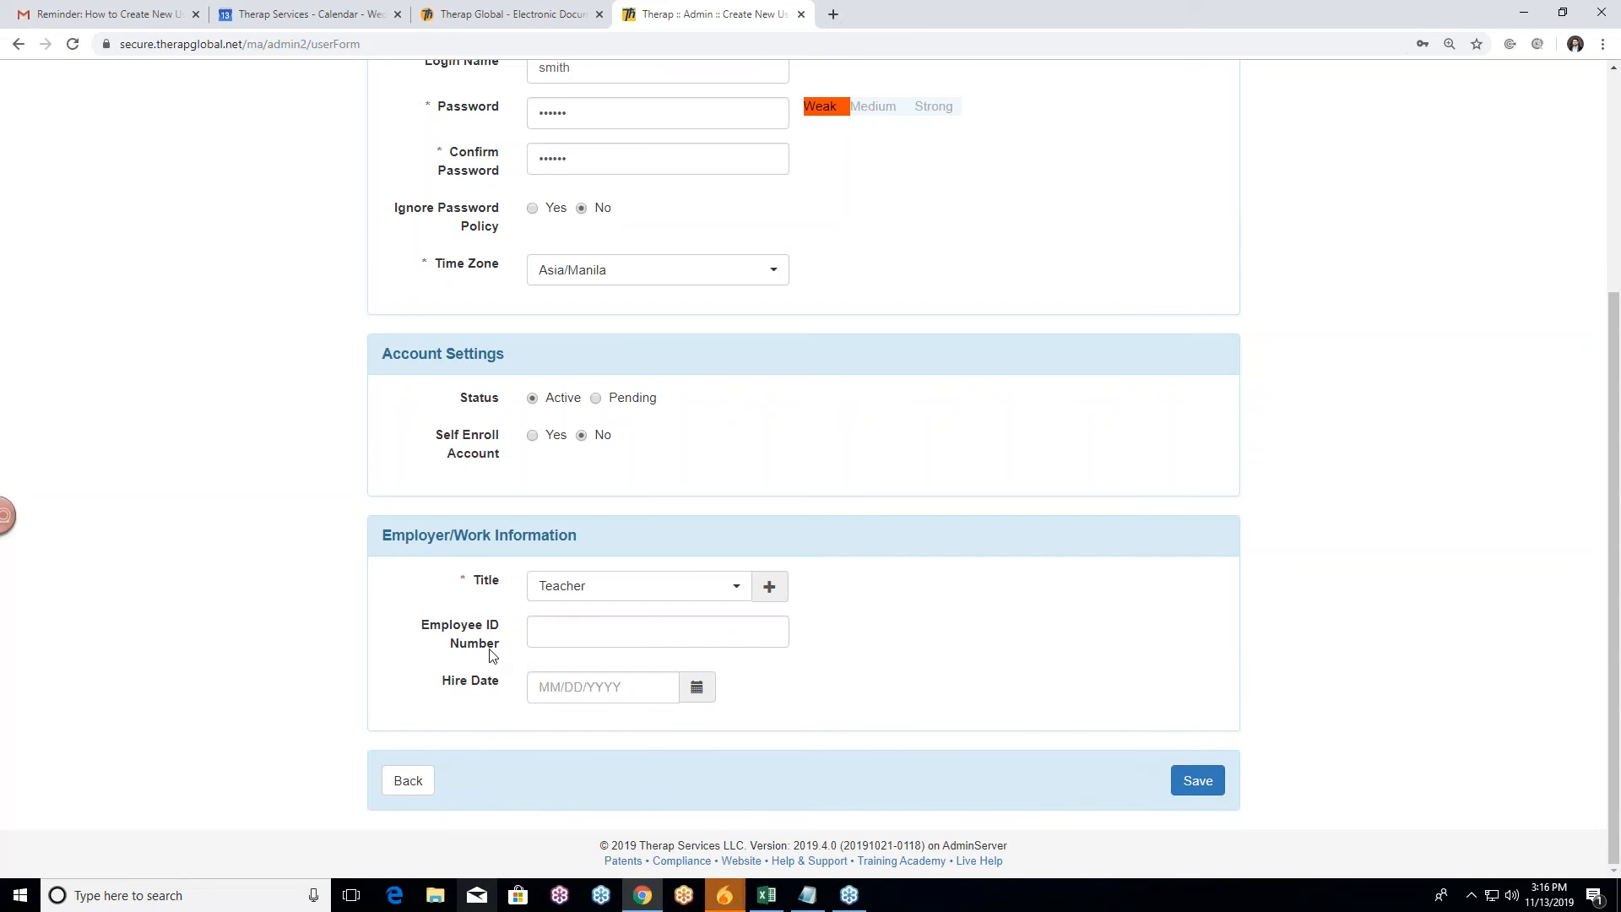
Step: Leave Hire Date empty by closing its calendar, then scroll through the form
{"action": "left_click", "coordinate": [704, 694]}
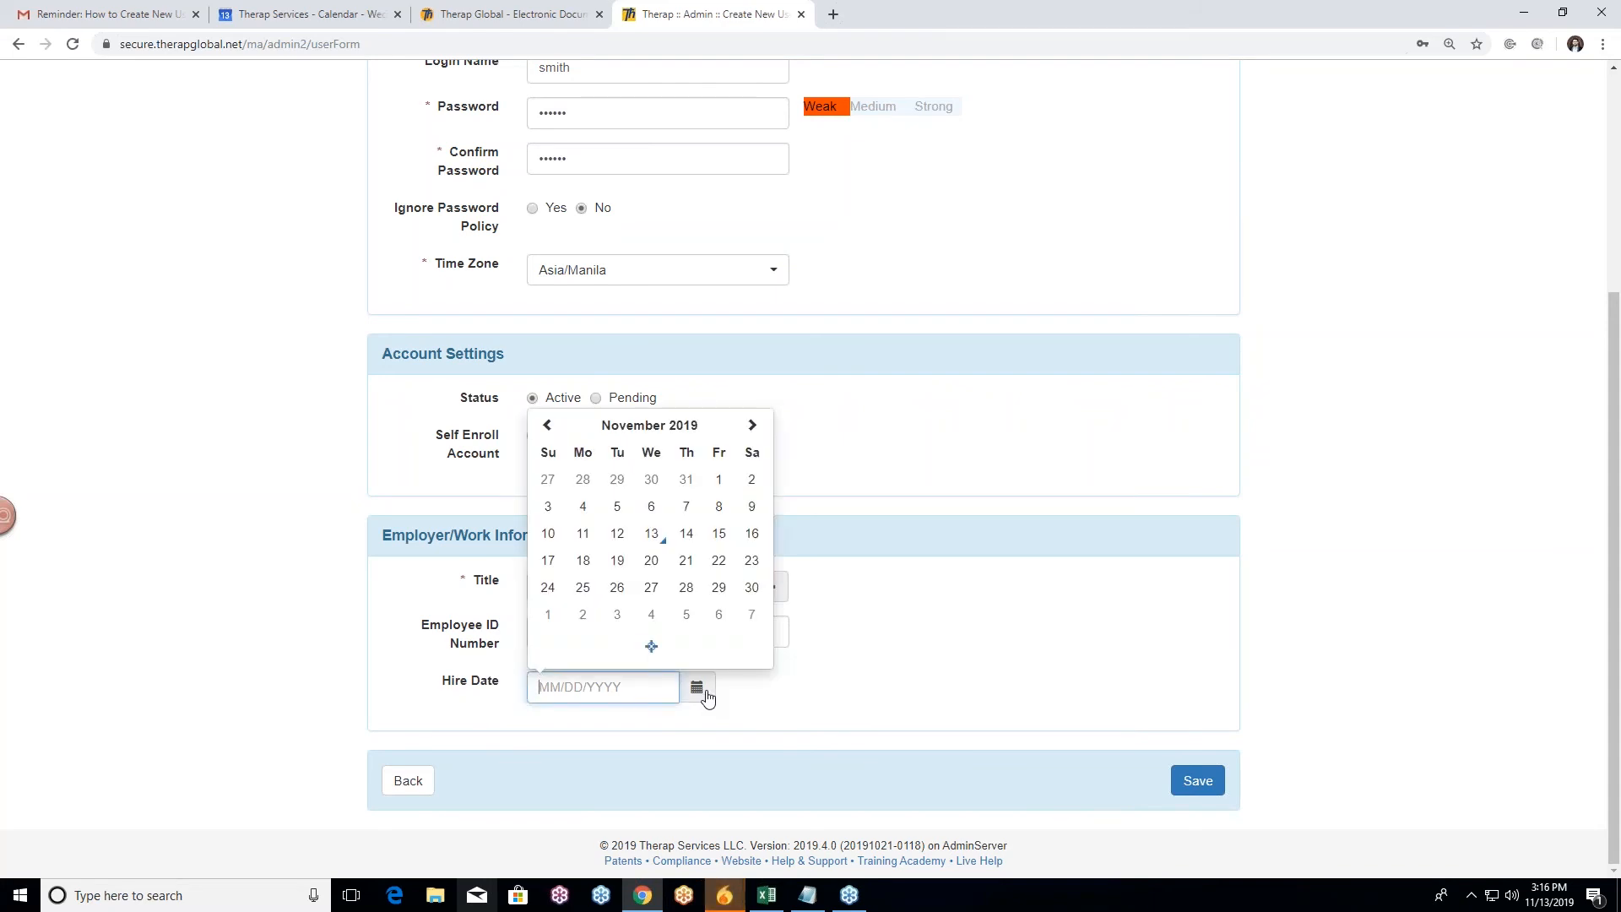
{"action": "left_click", "coordinate": [809, 684]}
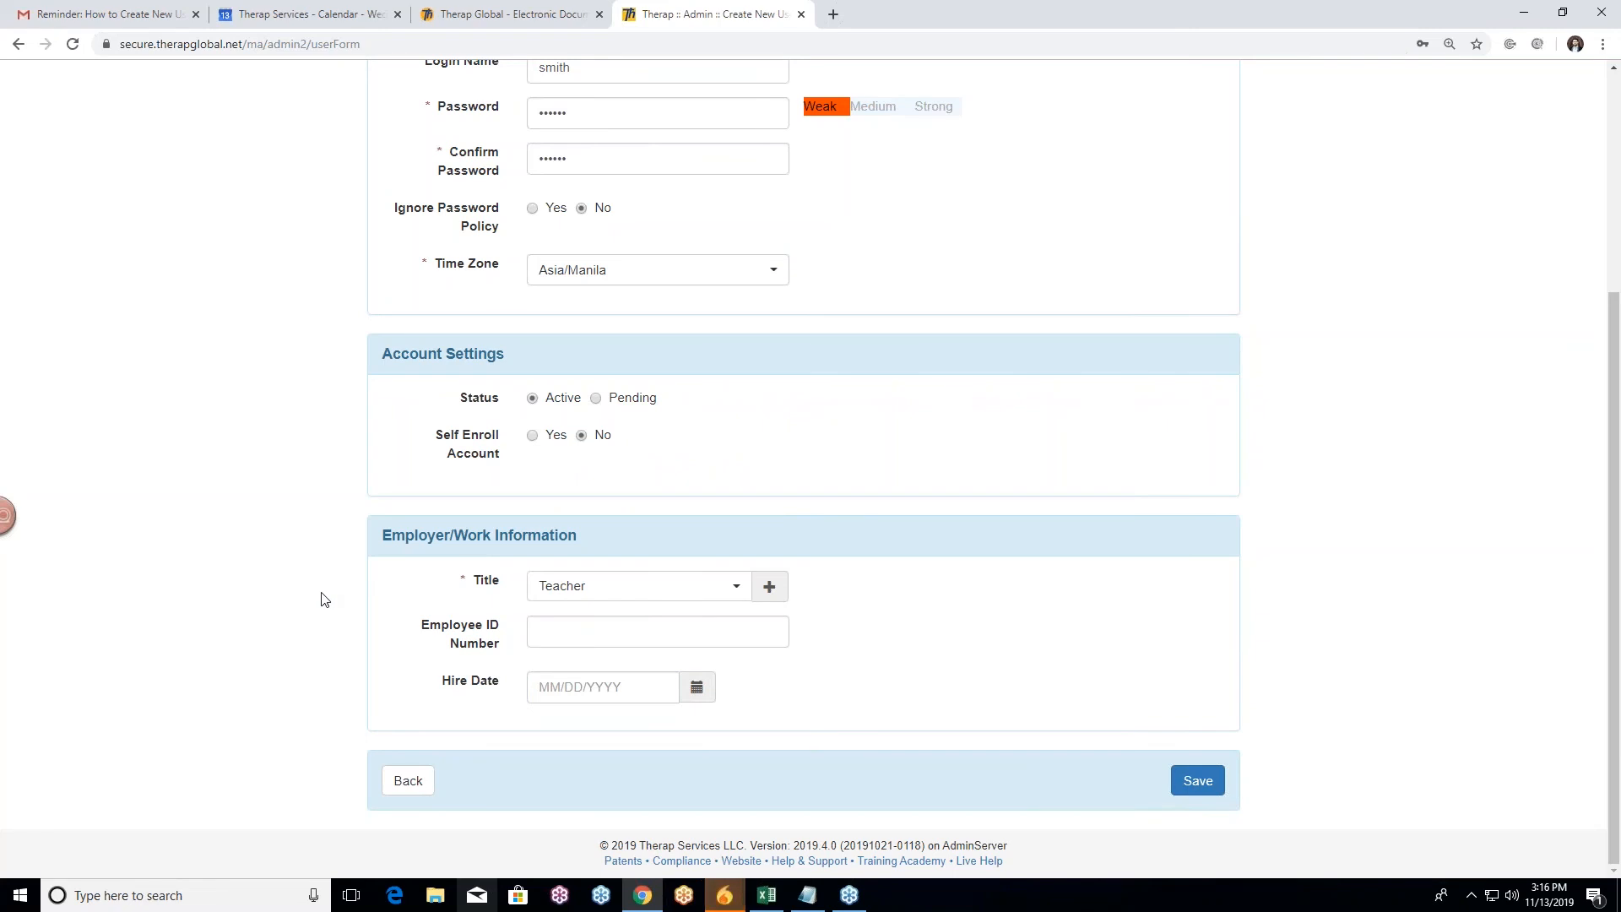
{"action": "scroll", "coordinate": [339, 609], "scroll_direction": "up", "scroll_amount": 2}
{"action": "scroll", "coordinate": [312, 595], "scroll_direction": "down", "scroll_amount": 2}
{"action": "scroll", "coordinate": [927, 651], "scroll_direction": "up", "scroll_amount": 4}
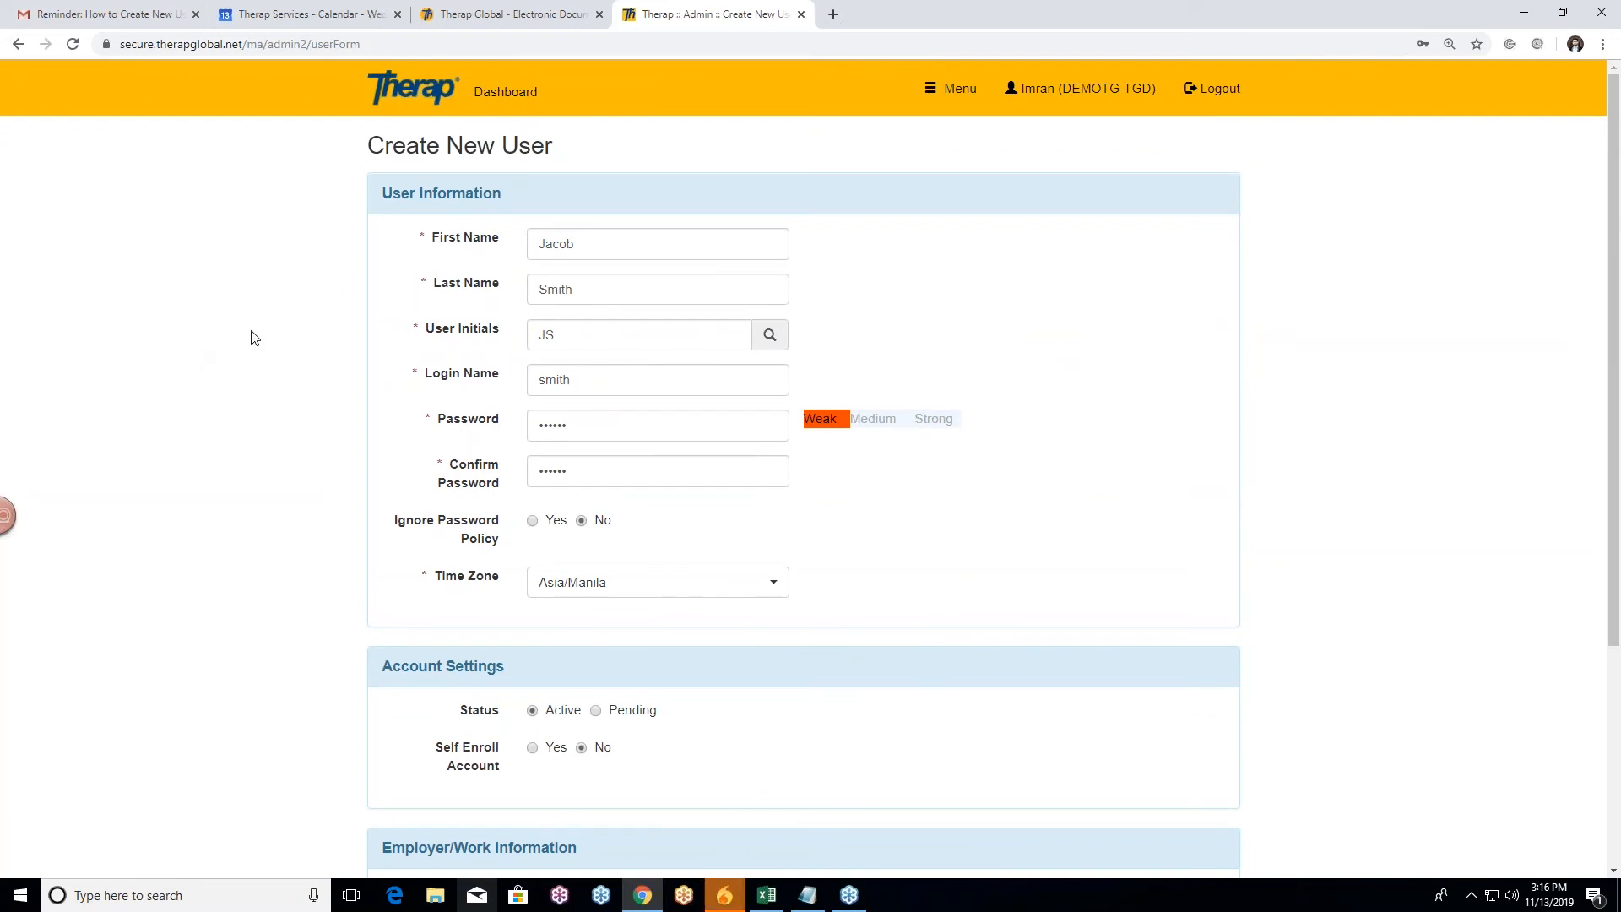
{"action": "scroll", "coordinate": [269, 341], "scroll_direction": "down", "scroll_amount": 3}
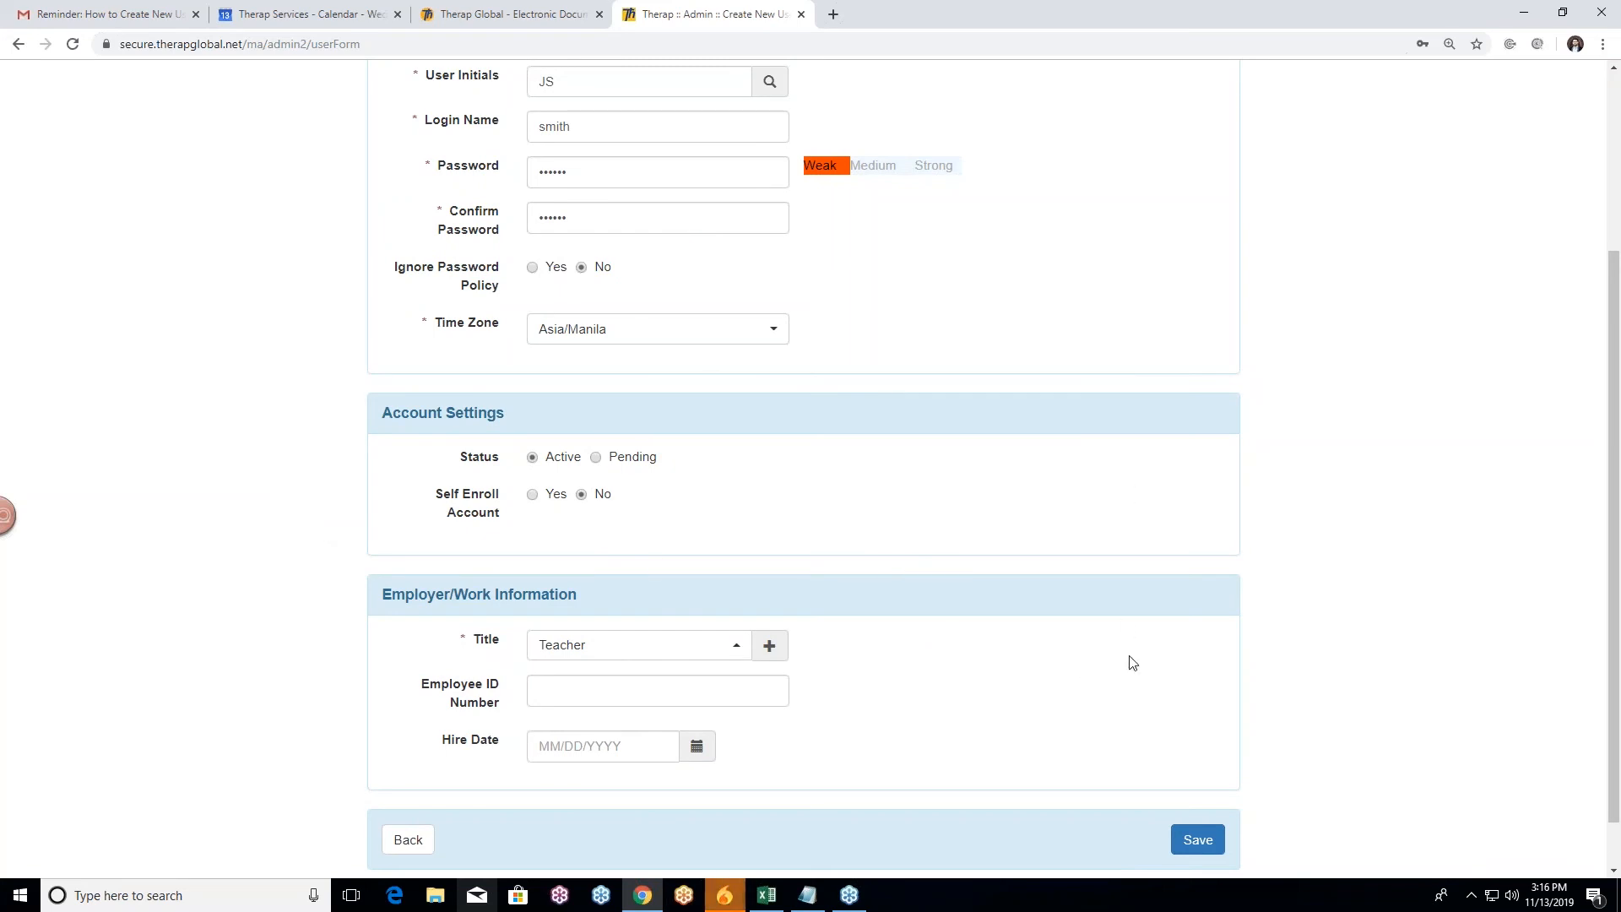
{"action": "scroll", "coordinate": [1007, 796], "scroll_direction": "down", "scroll_amount": 1}
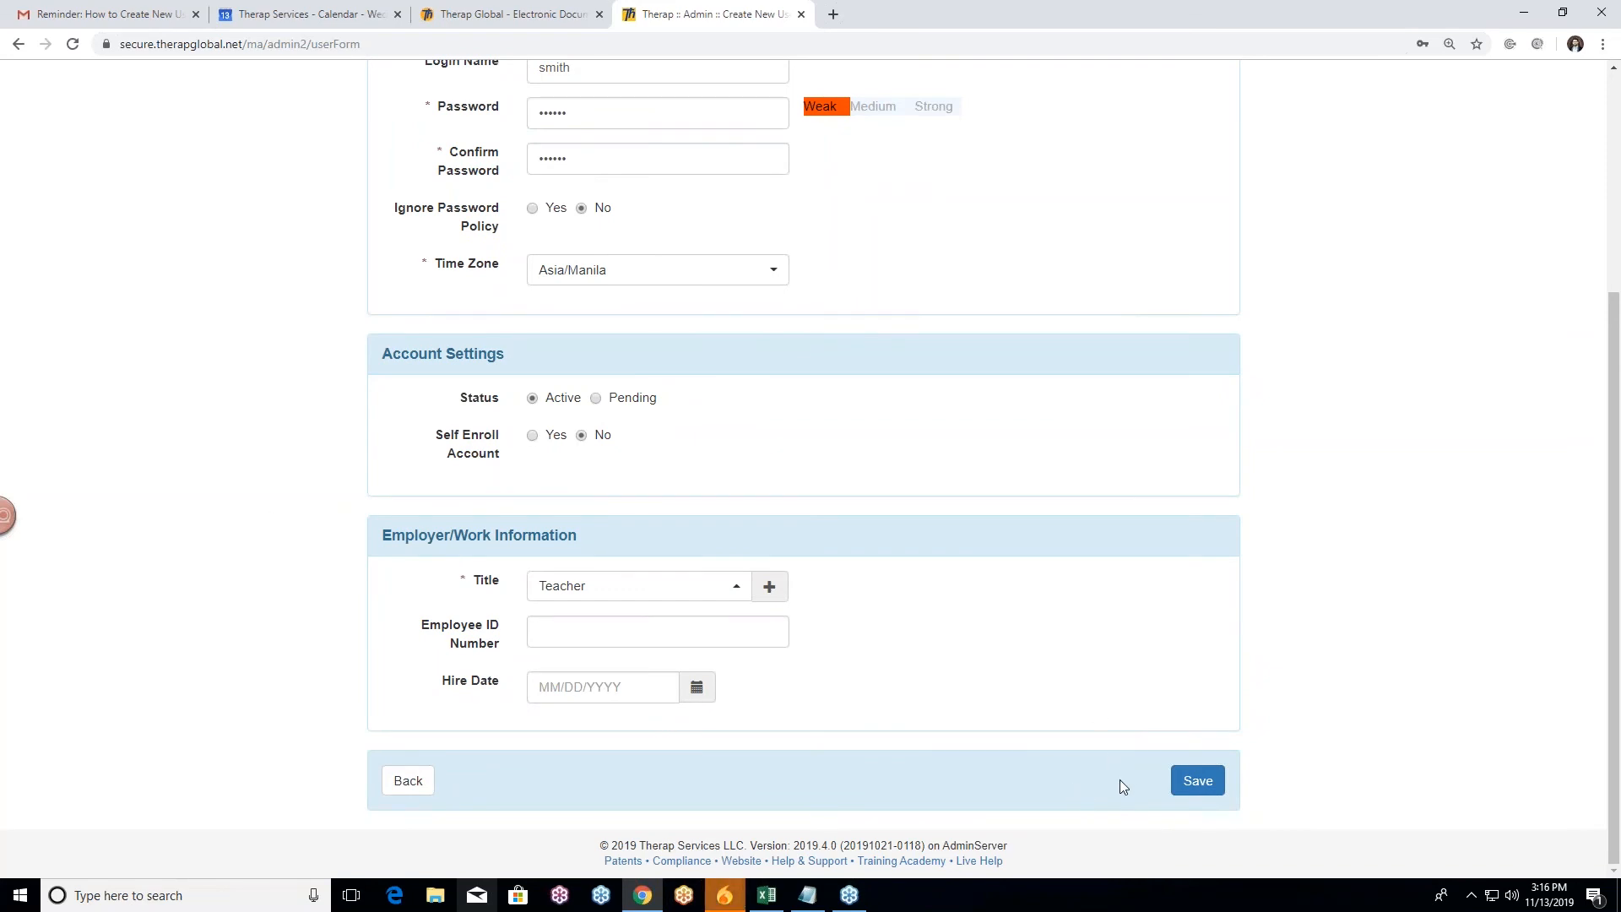
{"action": "scroll", "coordinate": [1027, 715], "scroll_direction": "up", "scroll_amount": 2}
{"action": "scroll", "coordinate": [1027, 715], "scroll_direction": "up", "scroll_amount": 1}
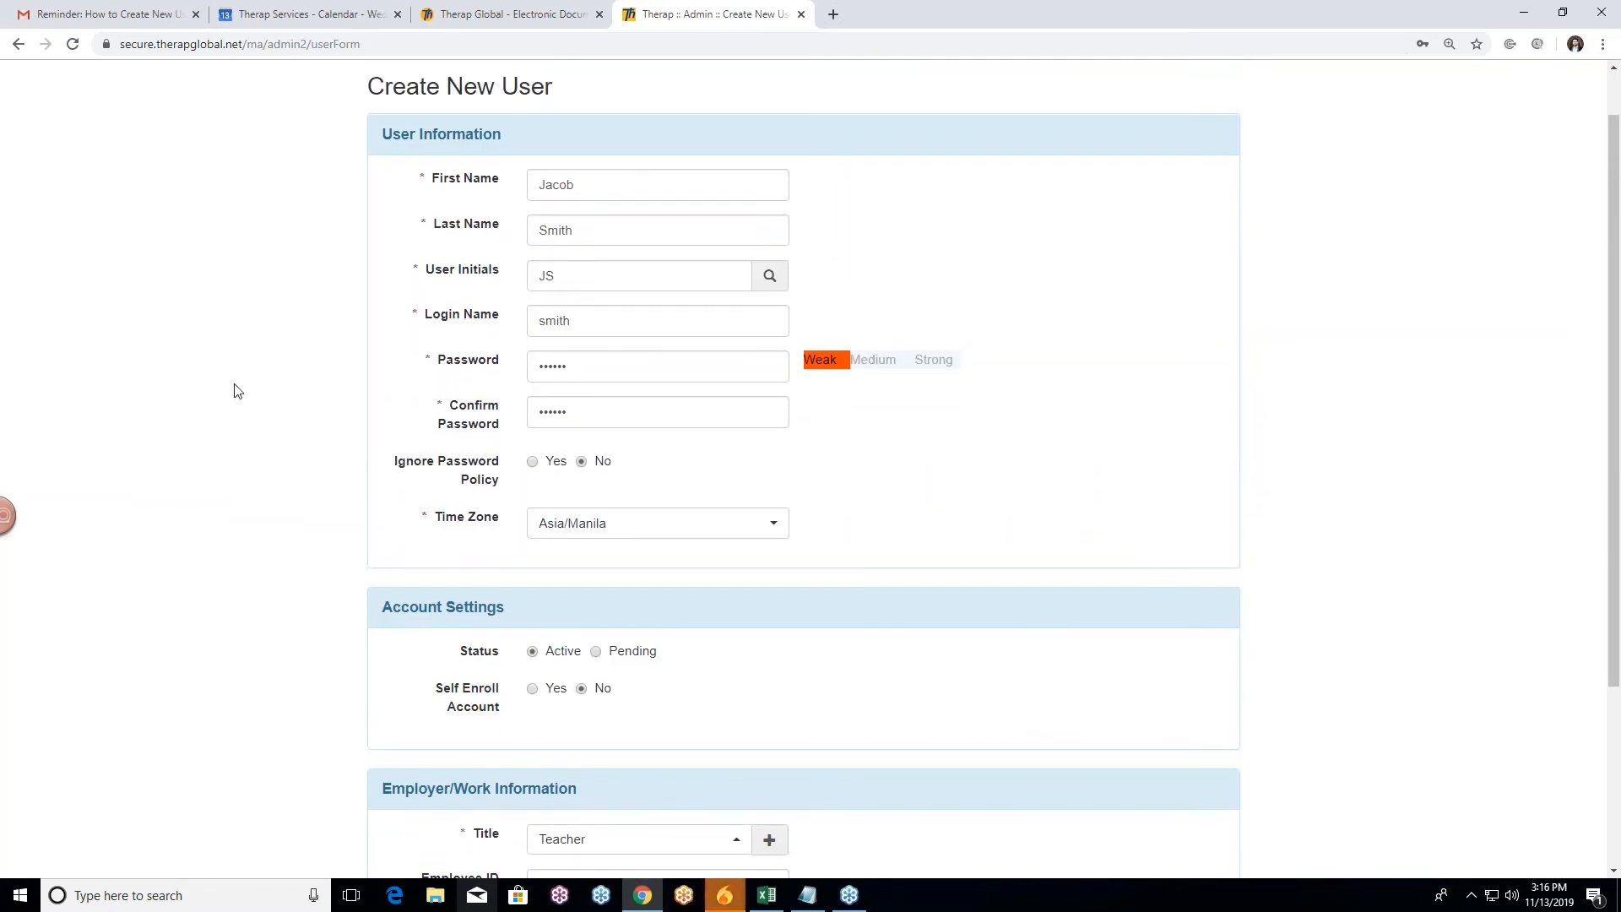
{"action": "scroll", "coordinate": [237, 391], "scroll_direction": "down", "scroll_amount": 3}
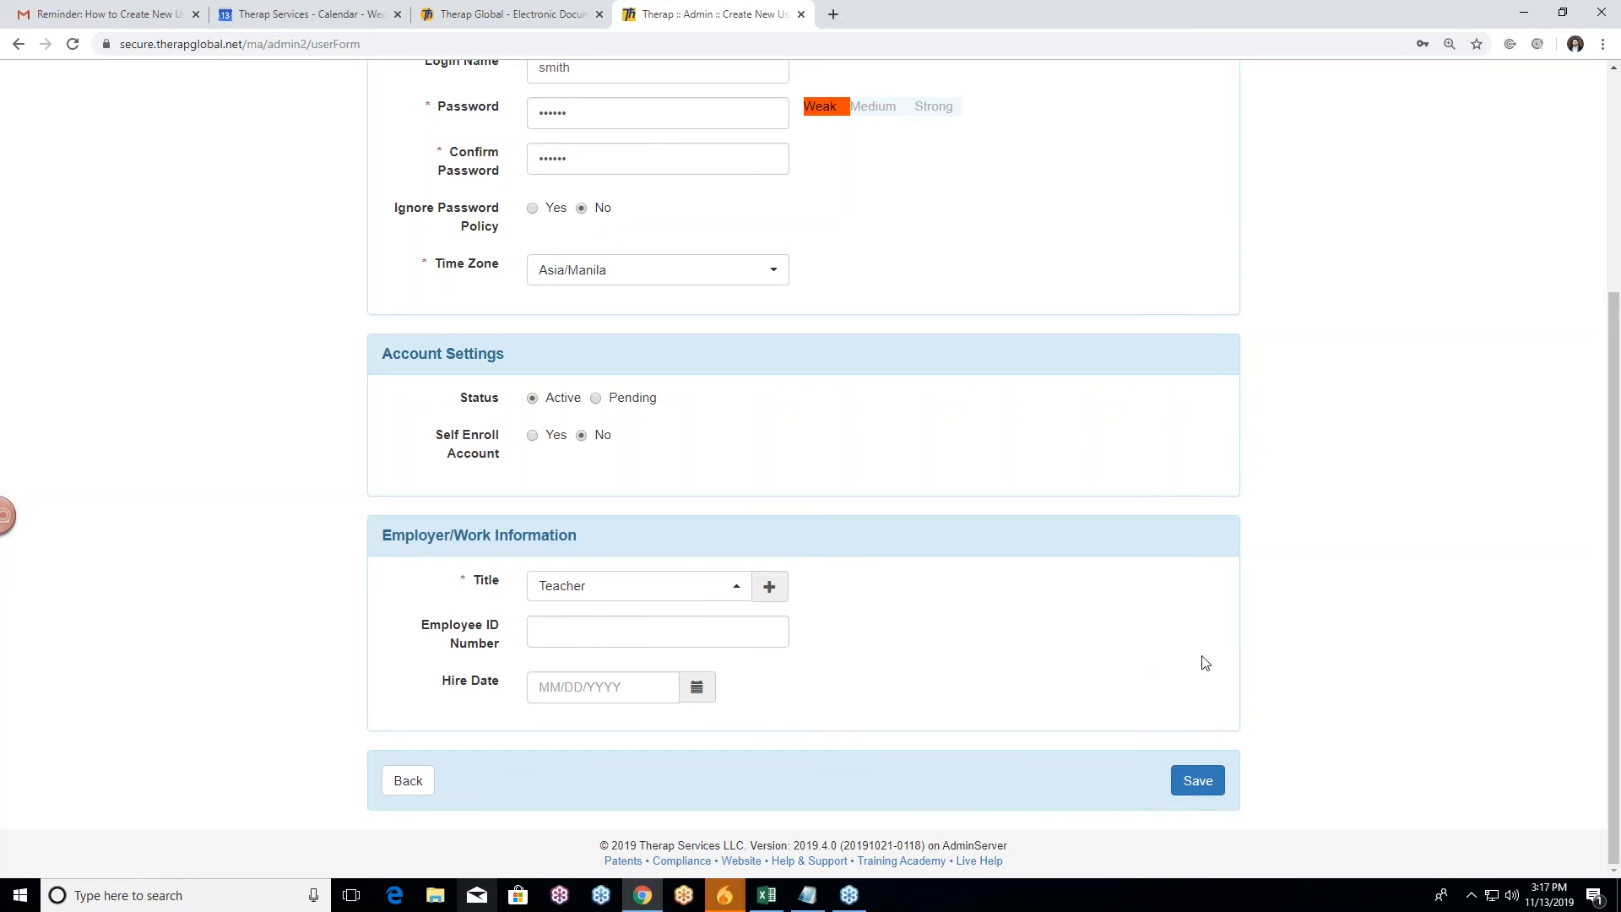
Step: Save the new user and review the 'Password and Confirm Password did not match' error
{"action": "left_click", "coordinate": [1206, 794]}
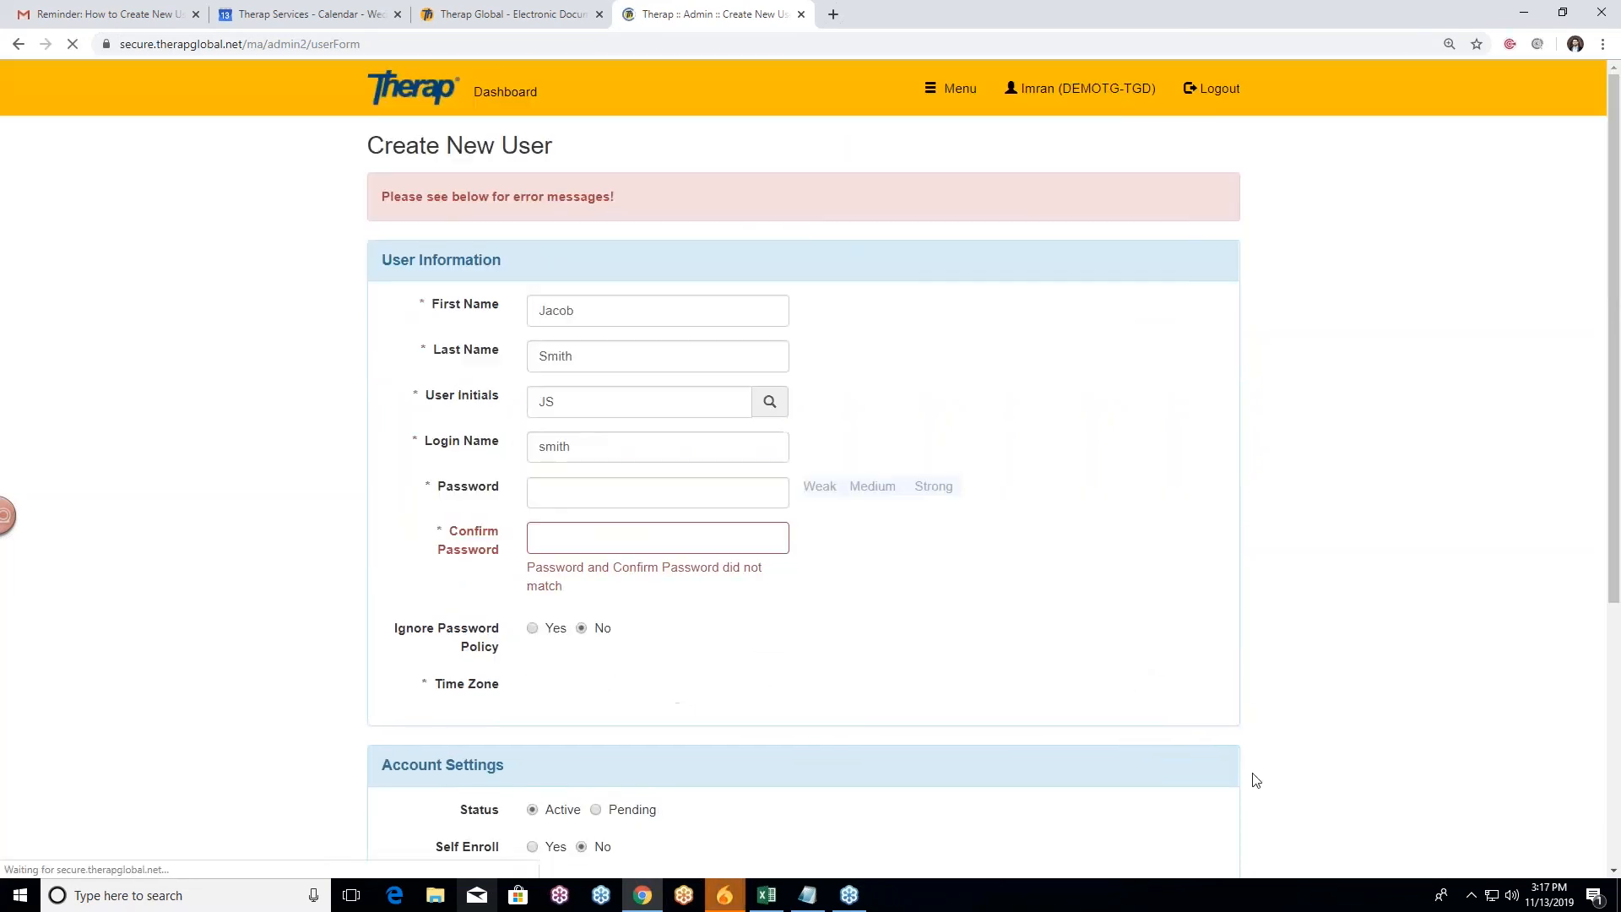
{"action": "scroll", "coordinate": [1030, 660], "scroll_direction": "down", "scroll_amount": 2}
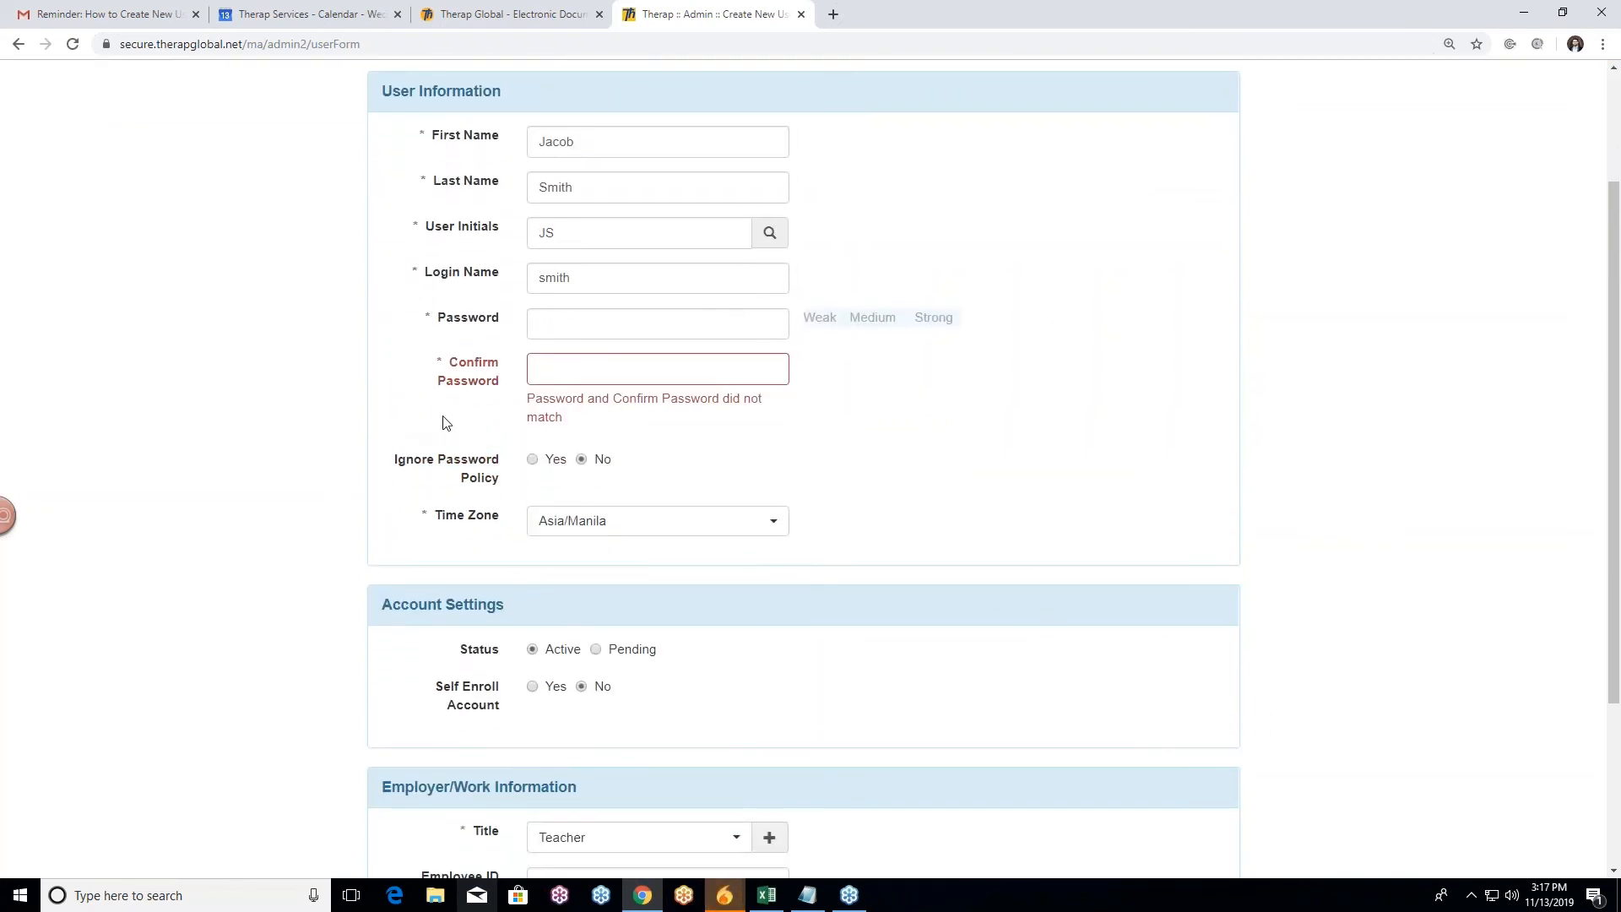
{"action": "scroll", "coordinate": [534, 320], "scroll_direction": "up", "scroll_amount": 2}
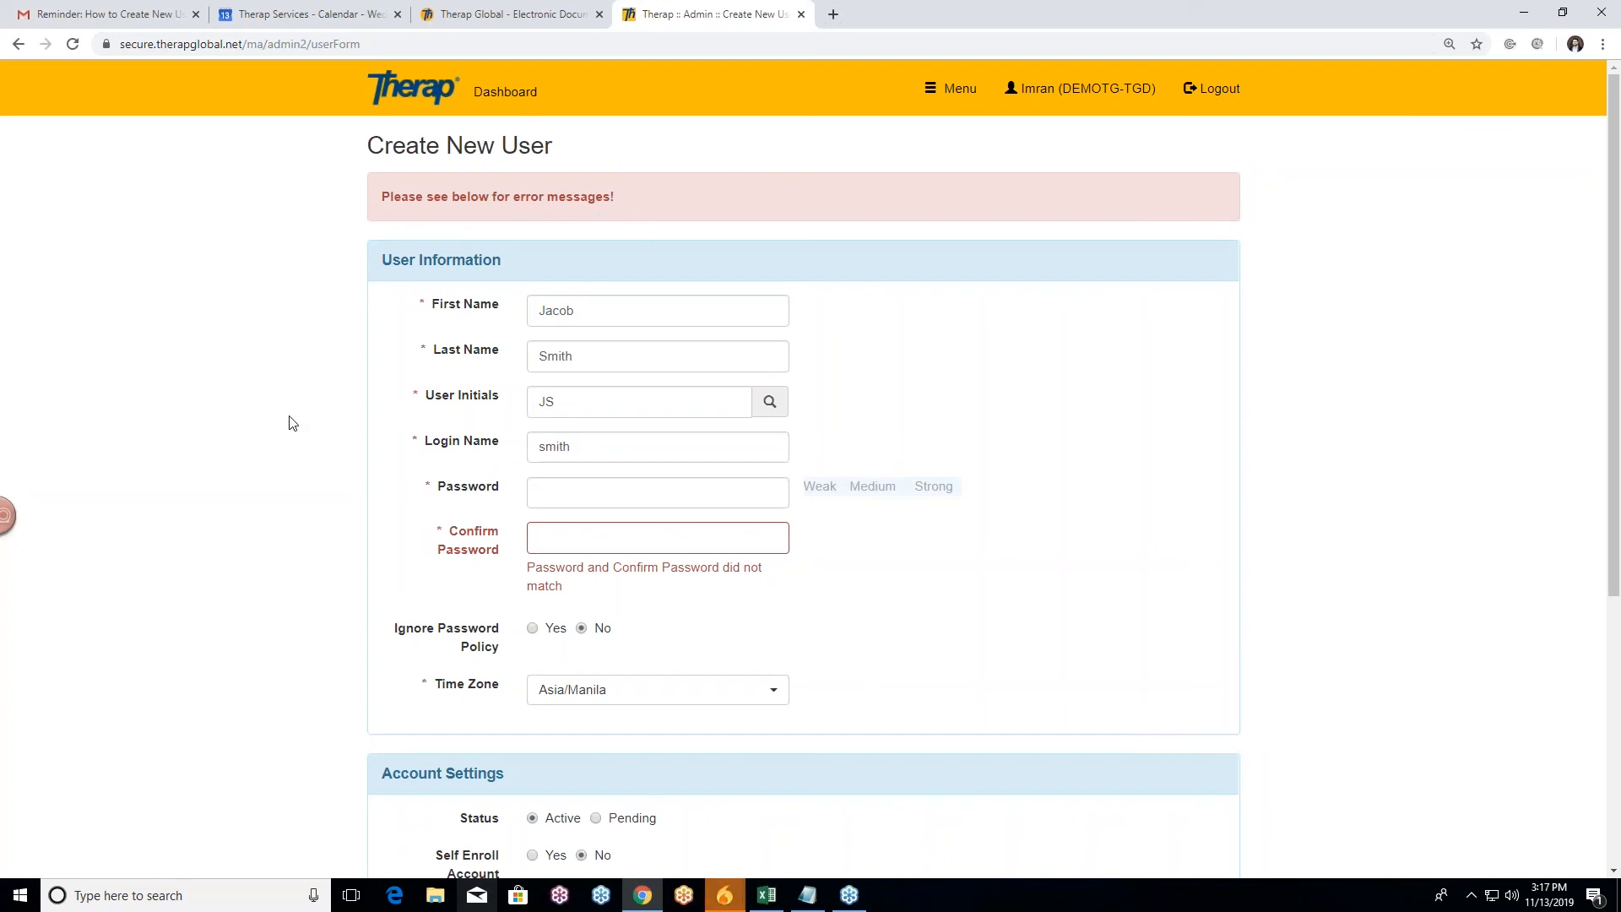
{"action": "scroll", "coordinate": [497, 460], "scroll_direction": "down", "scroll_amount": 1}
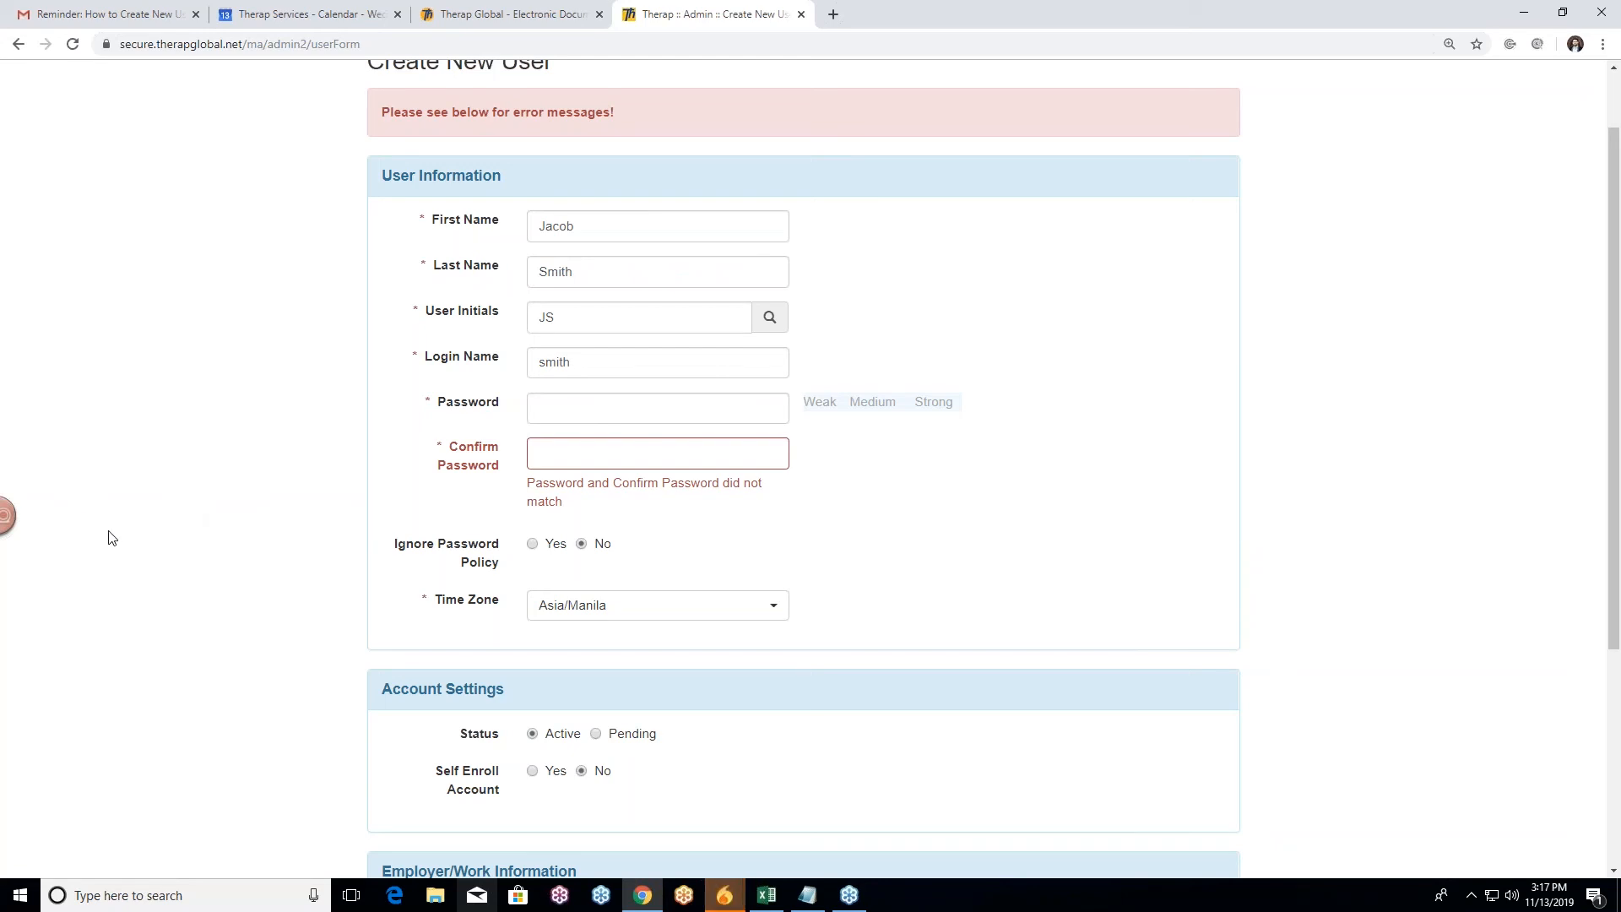
Step: Re-enter the password in both password fields and save the new Teacher user
{"action": "left_click", "coordinate": [555, 410]}
{"action": "type", "text": "••"}
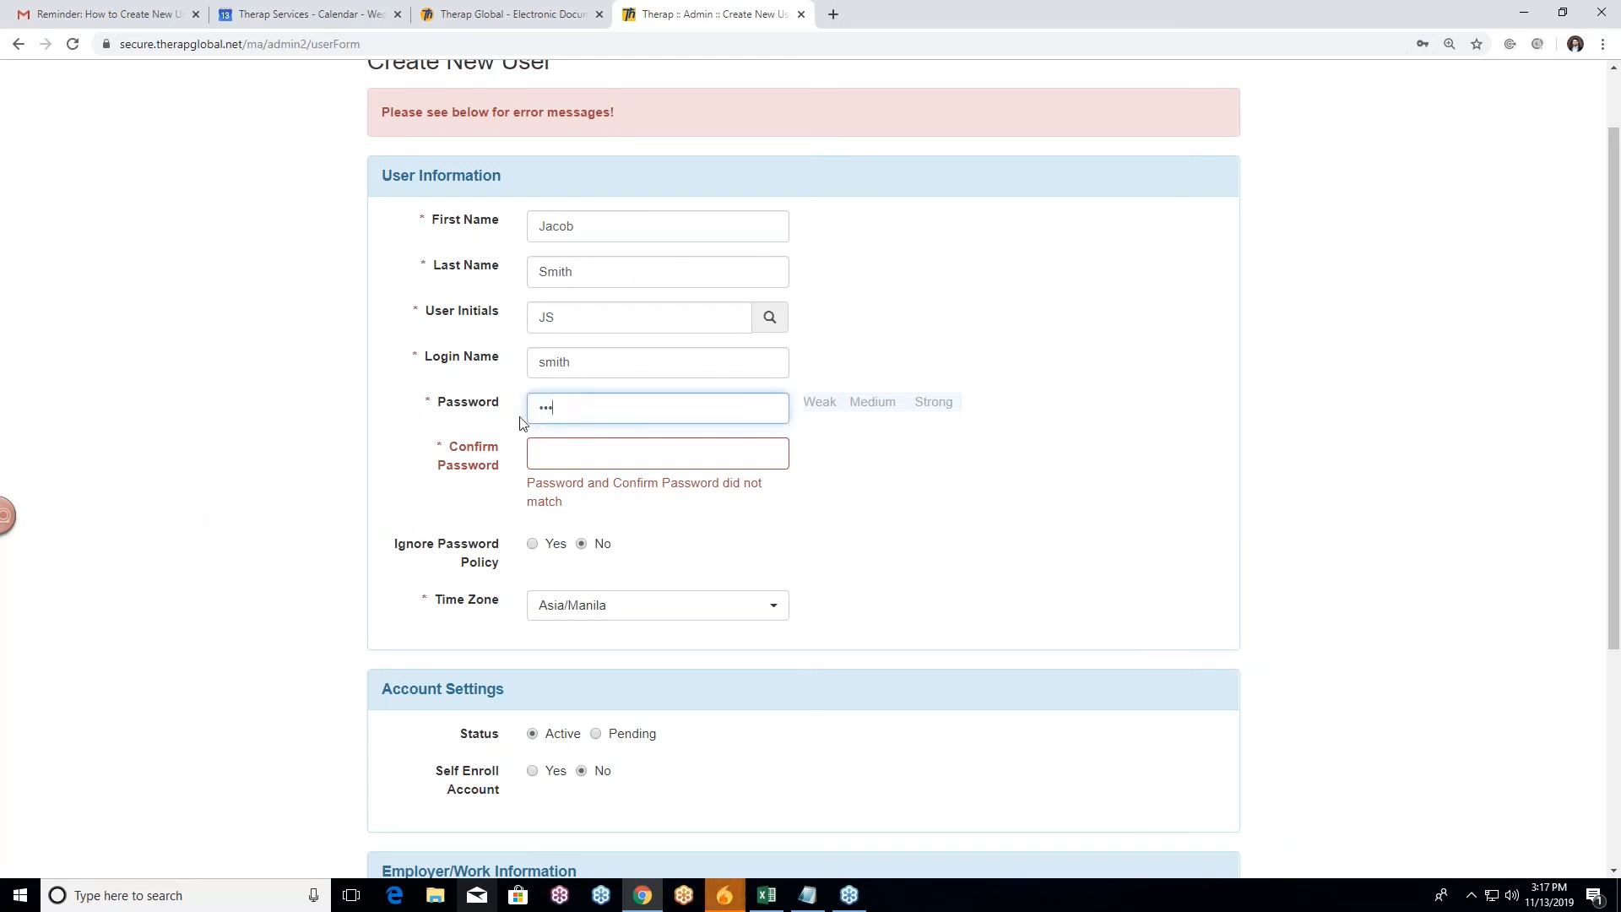
{"action": "type", "text": "•"}
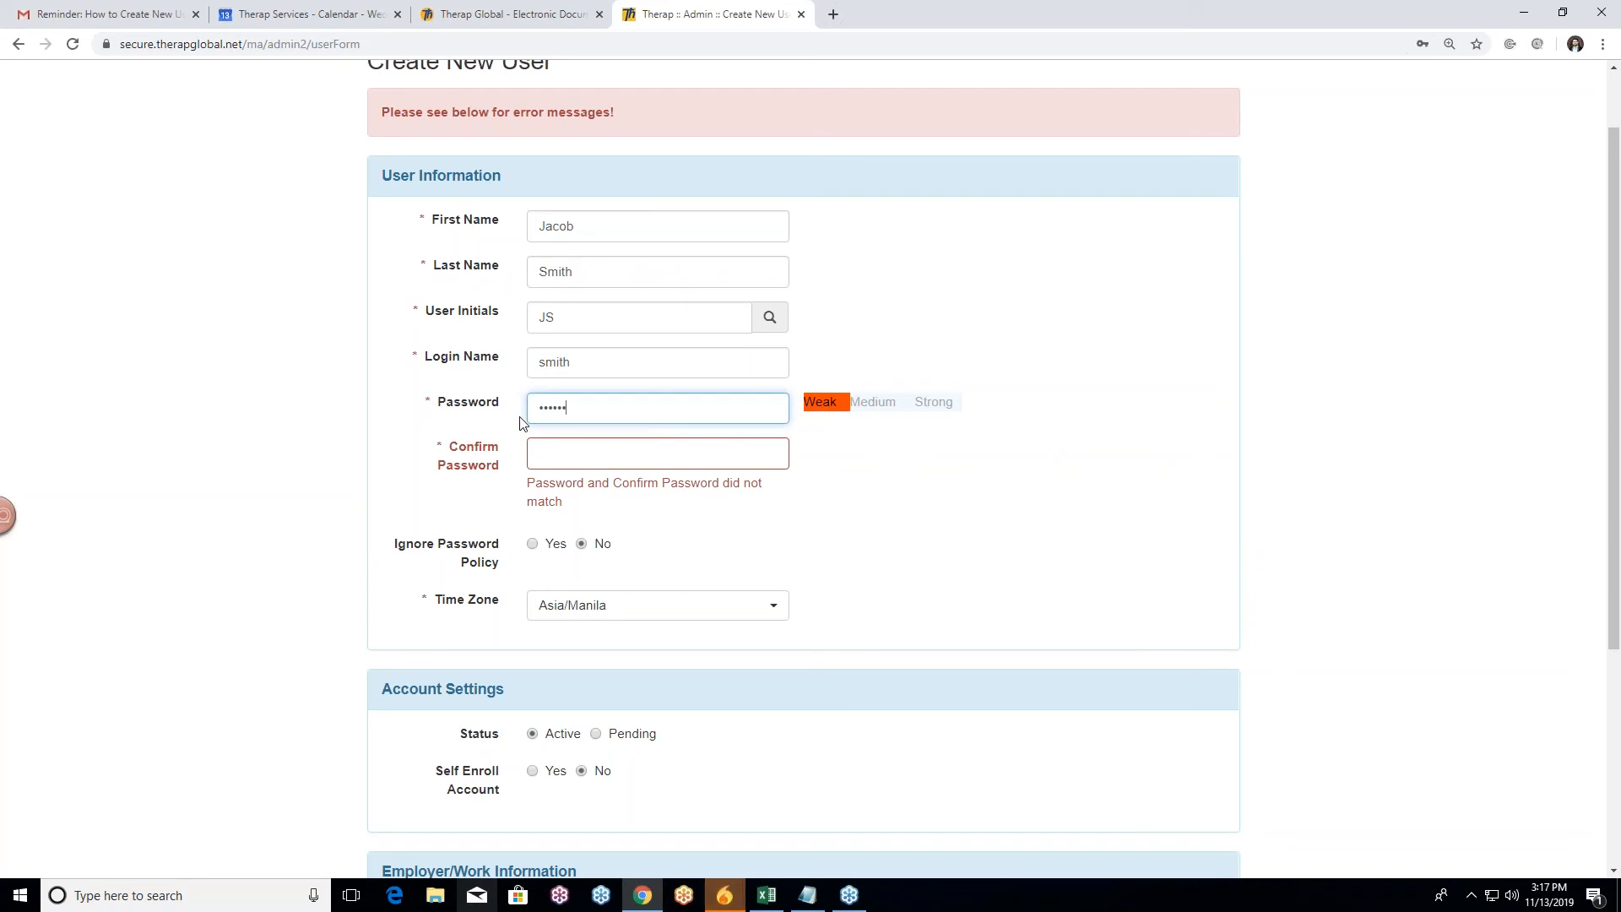
{"action": "left_click", "coordinate": [553, 455]}
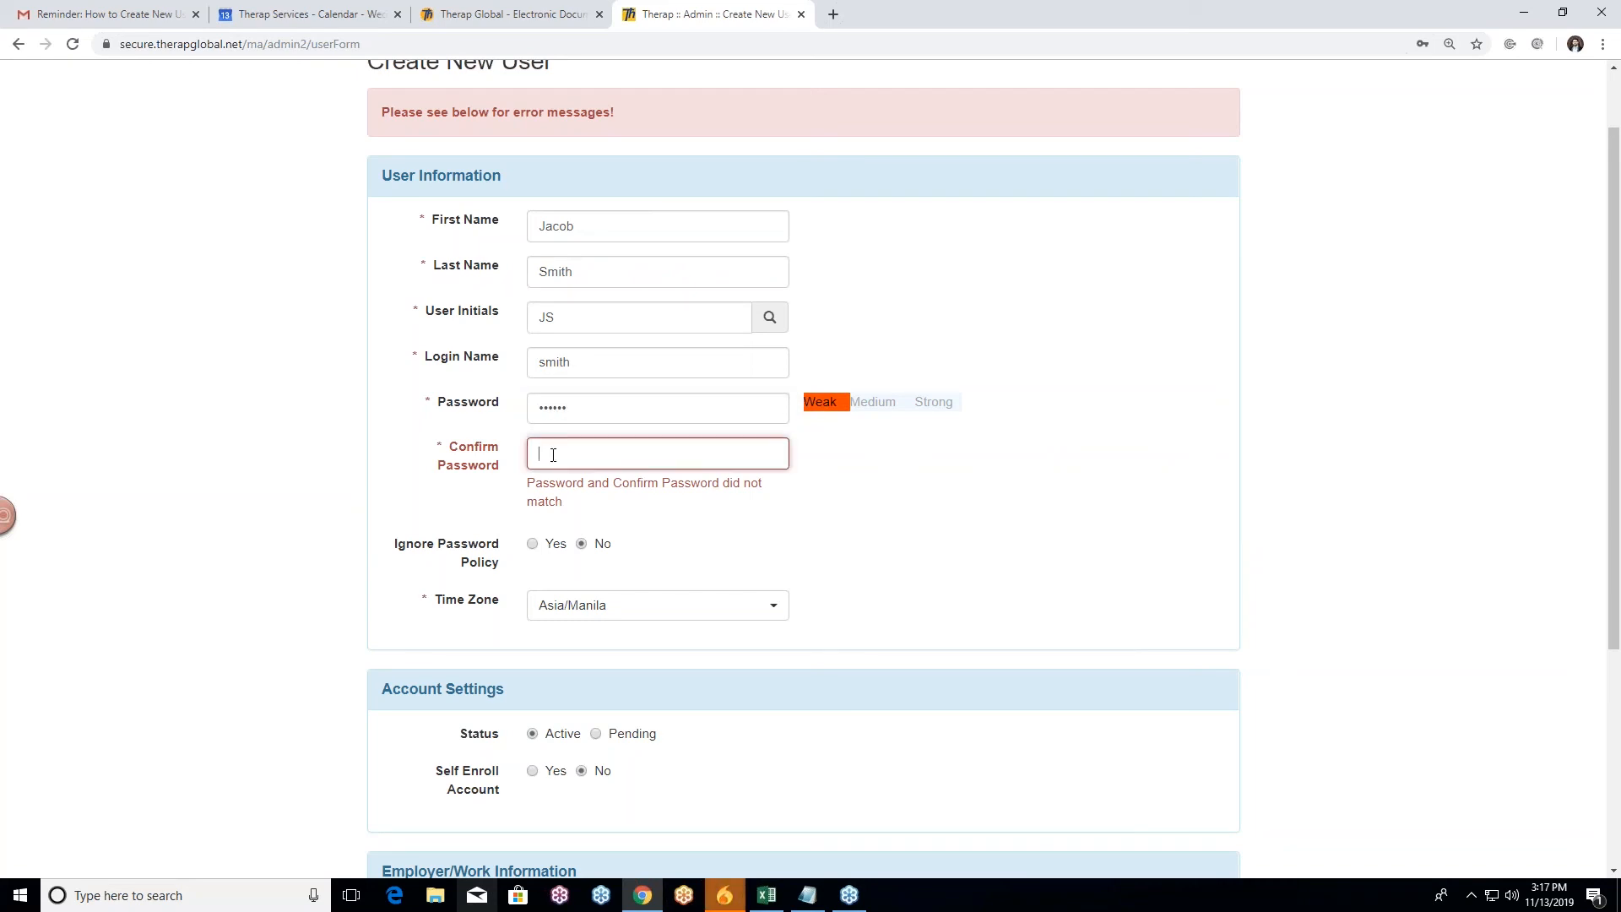
{"action": "type", "text": "•"}
{"action": "left_click", "coordinate": [215, 478]}
{"action": "scroll", "coordinate": [295, 490], "scroll_direction": "down", "scroll_amount": 4}
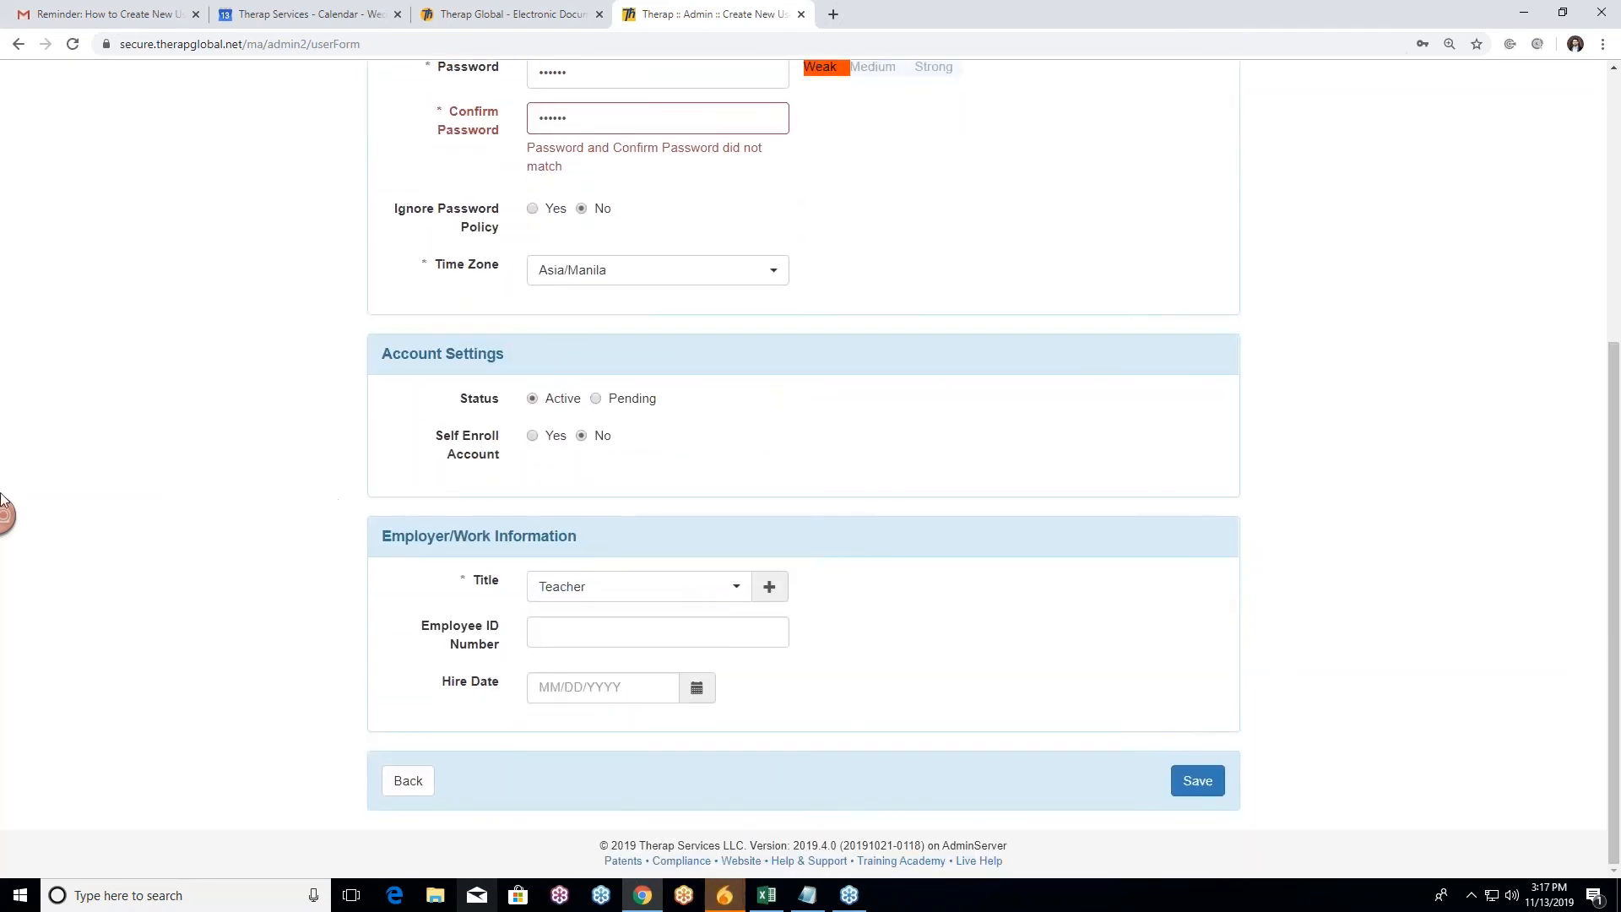
{"action": "left_click", "coordinate": [1199, 789]}
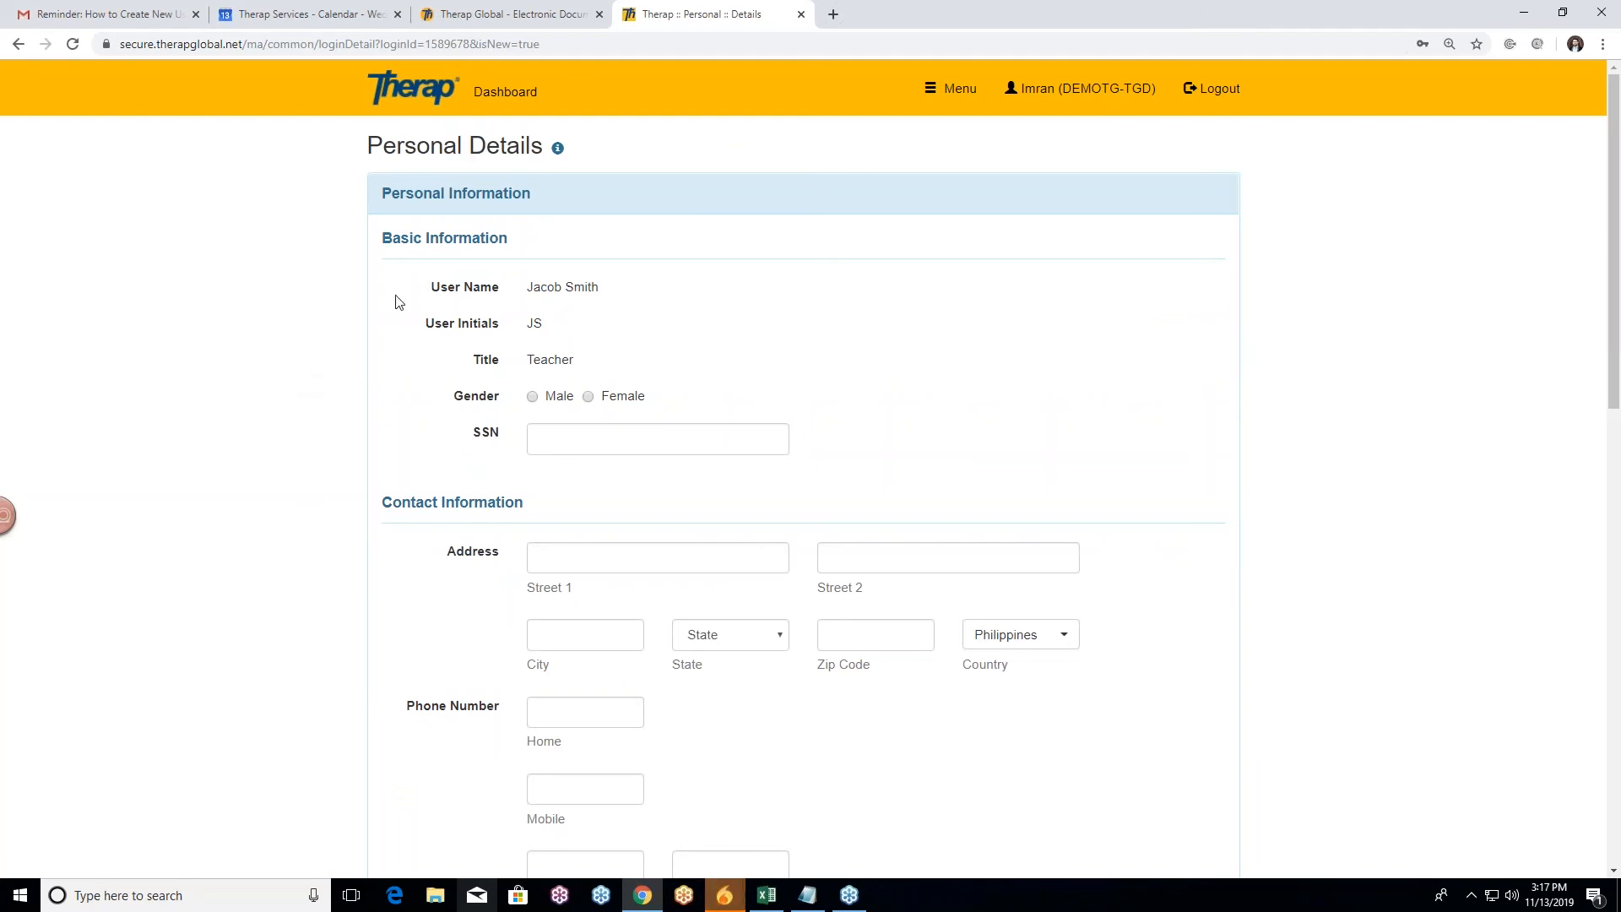
Step: Set Gender to Male on the Personal Details page and scroll on to the contact fields
{"action": "scroll", "coordinate": [377, 276], "scroll_direction": "down", "scroll_amount": 1}
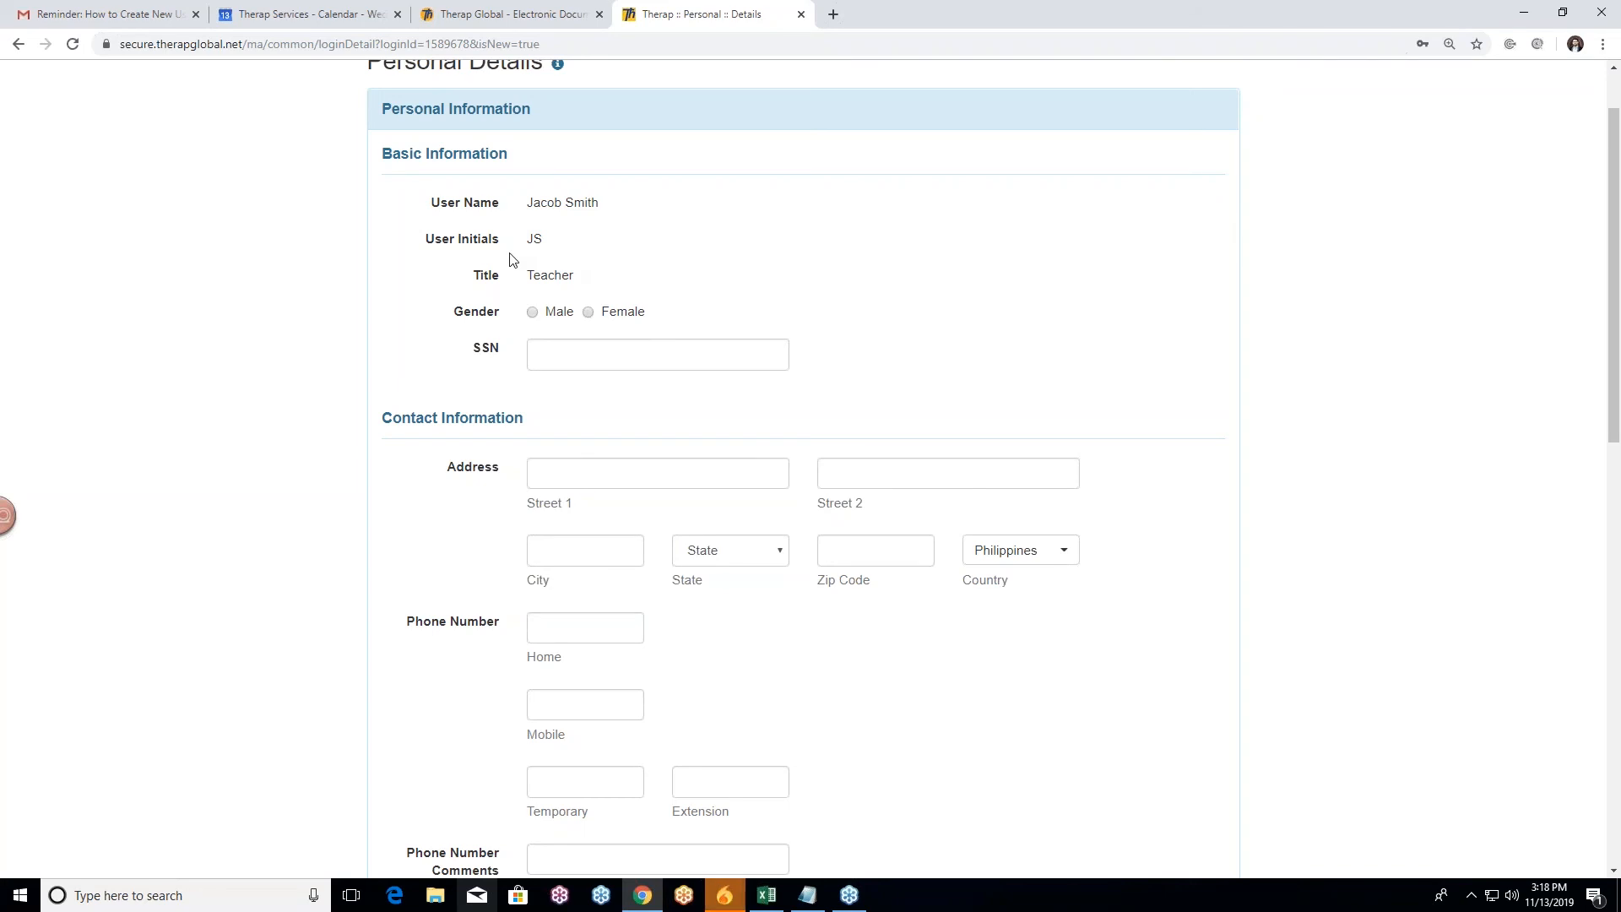
{"action": "scroll", "coordinate": [789, 225], "scroll_direction": "down", "scroll_amount": 1}
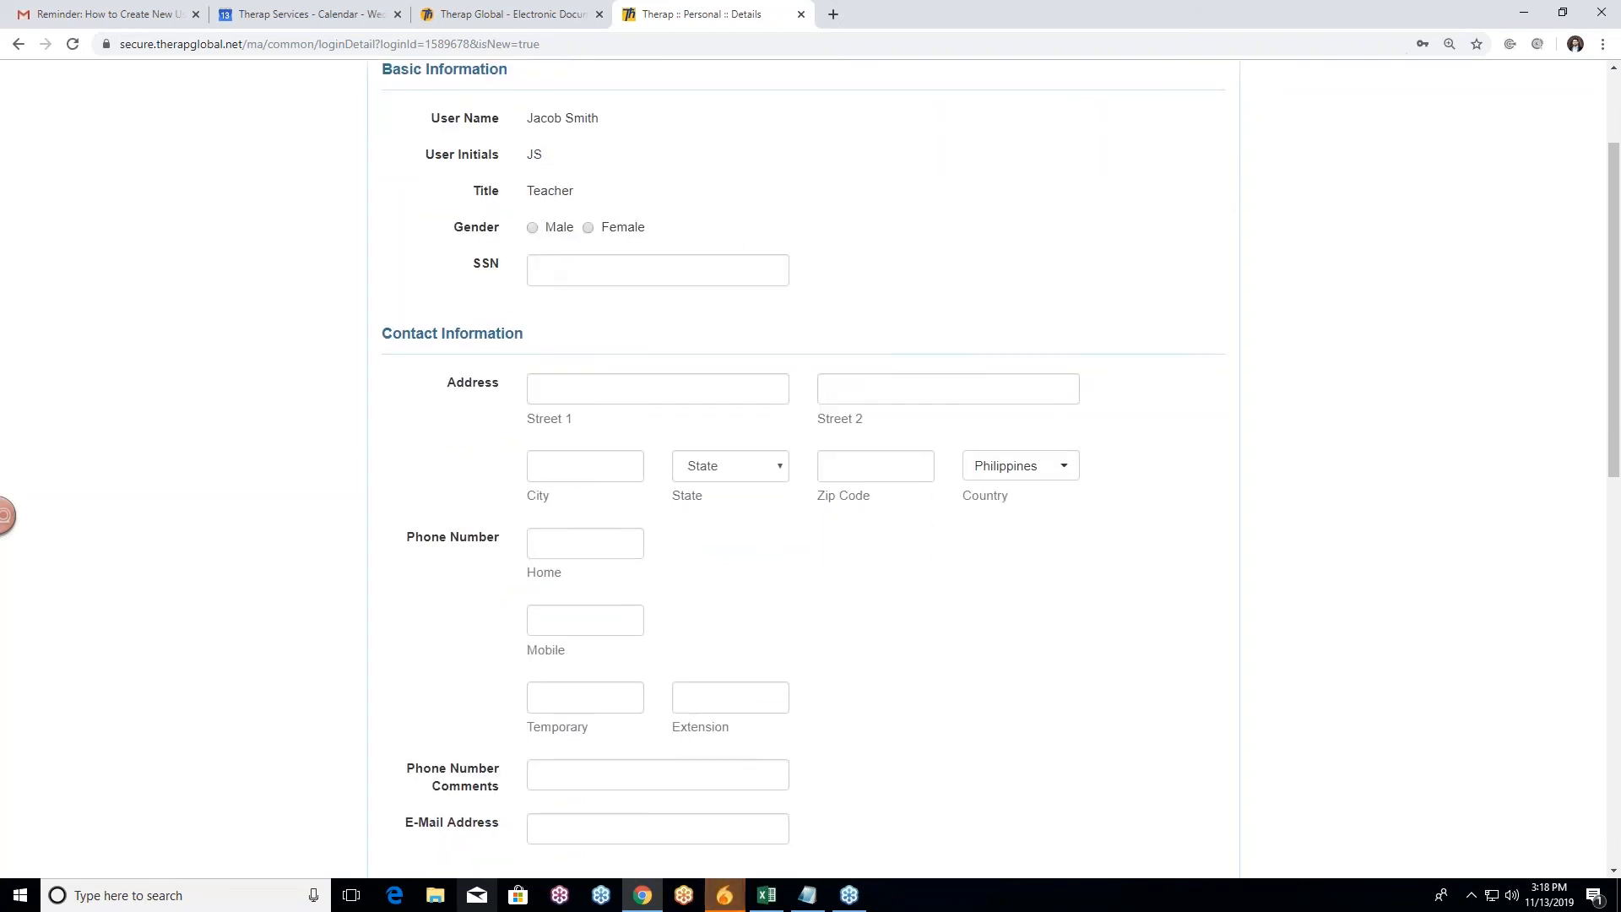
{"action": "left_click", "coordinate": [532, 228]}
{"action": "scroll", "coordinate": [340, 288], "scroll_direction": "down", "scroll_amount": 1}
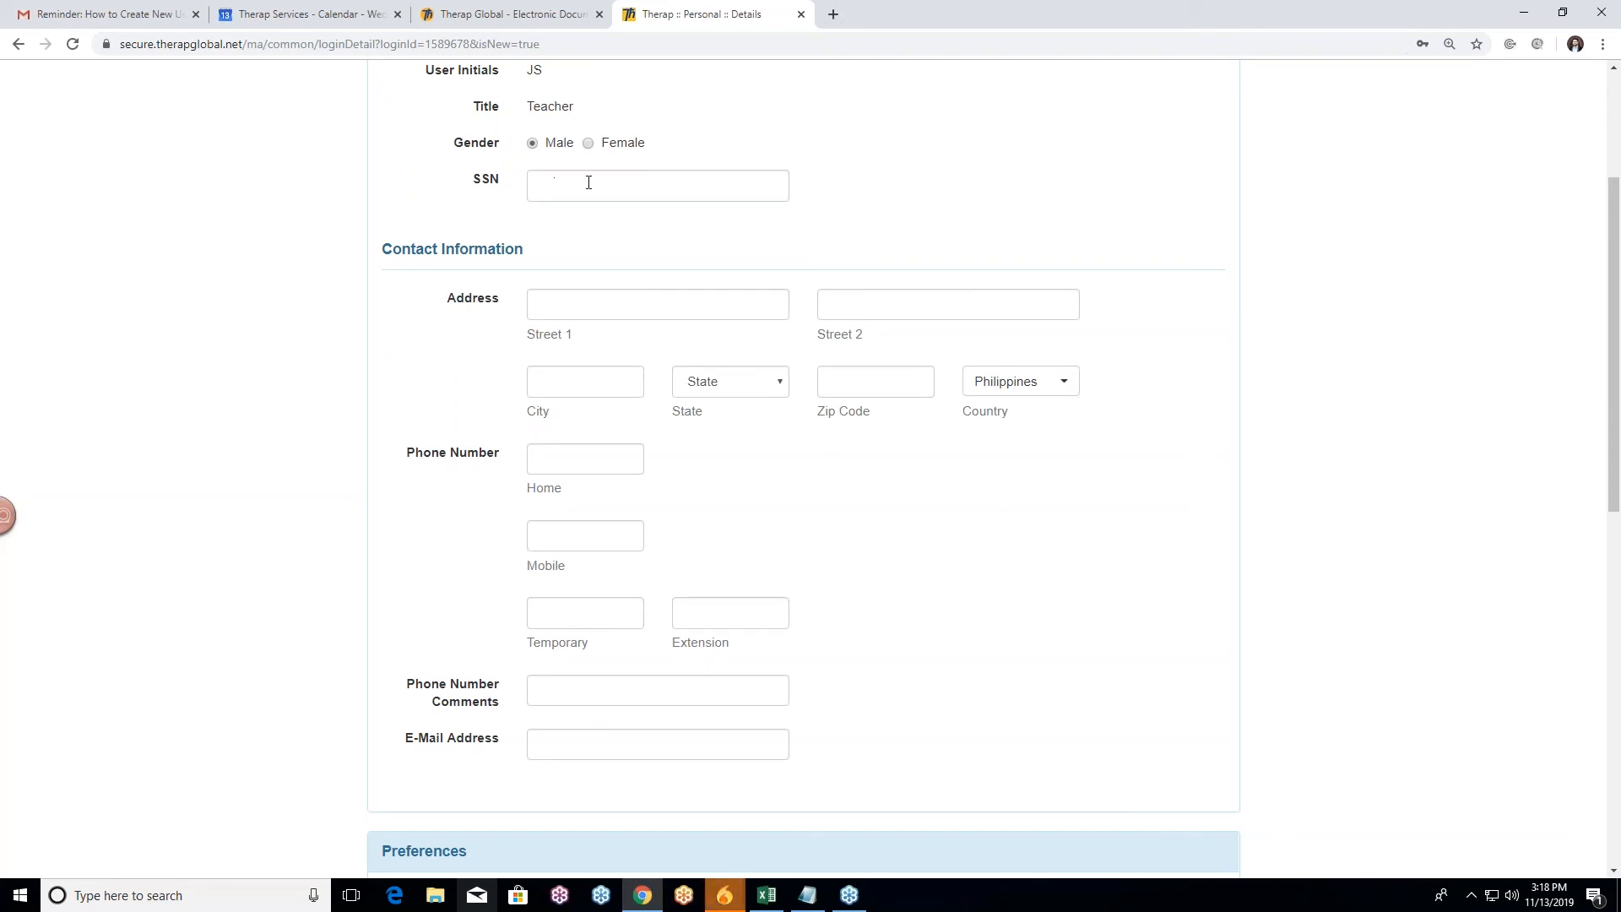
{"action": "scroll", "coordinate": [259, 355], "scroll_direction": "down", "scroll_amount": 1}
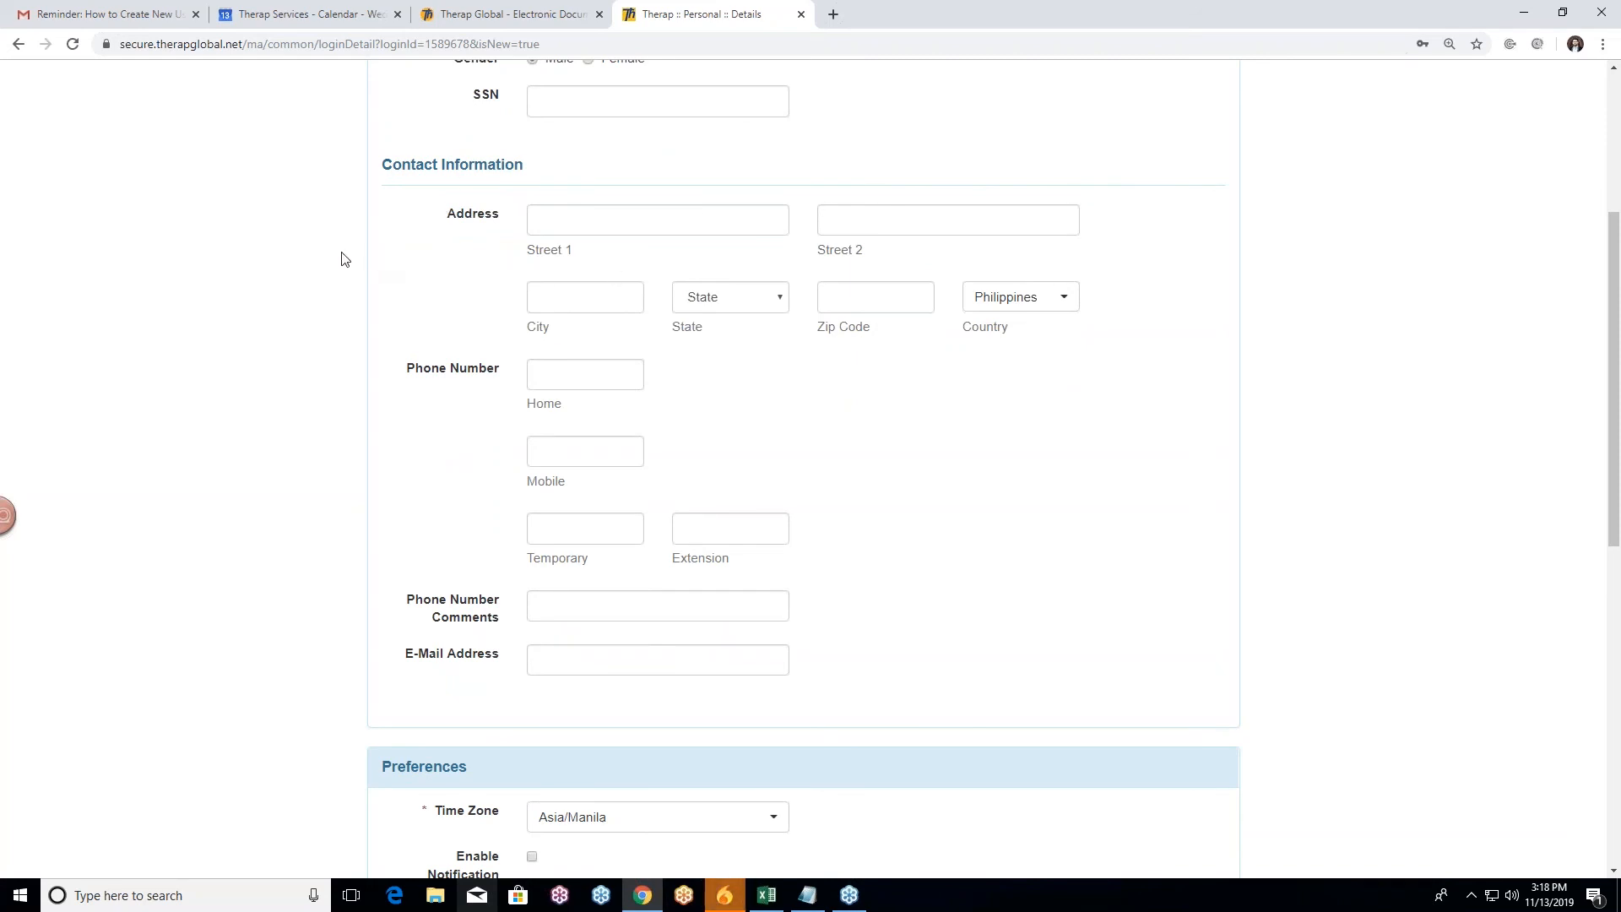
Step: Fill Street 1 from the saved address suggestion and clear the City field
{"action": "left_click", "coordinate": [611, 216]}
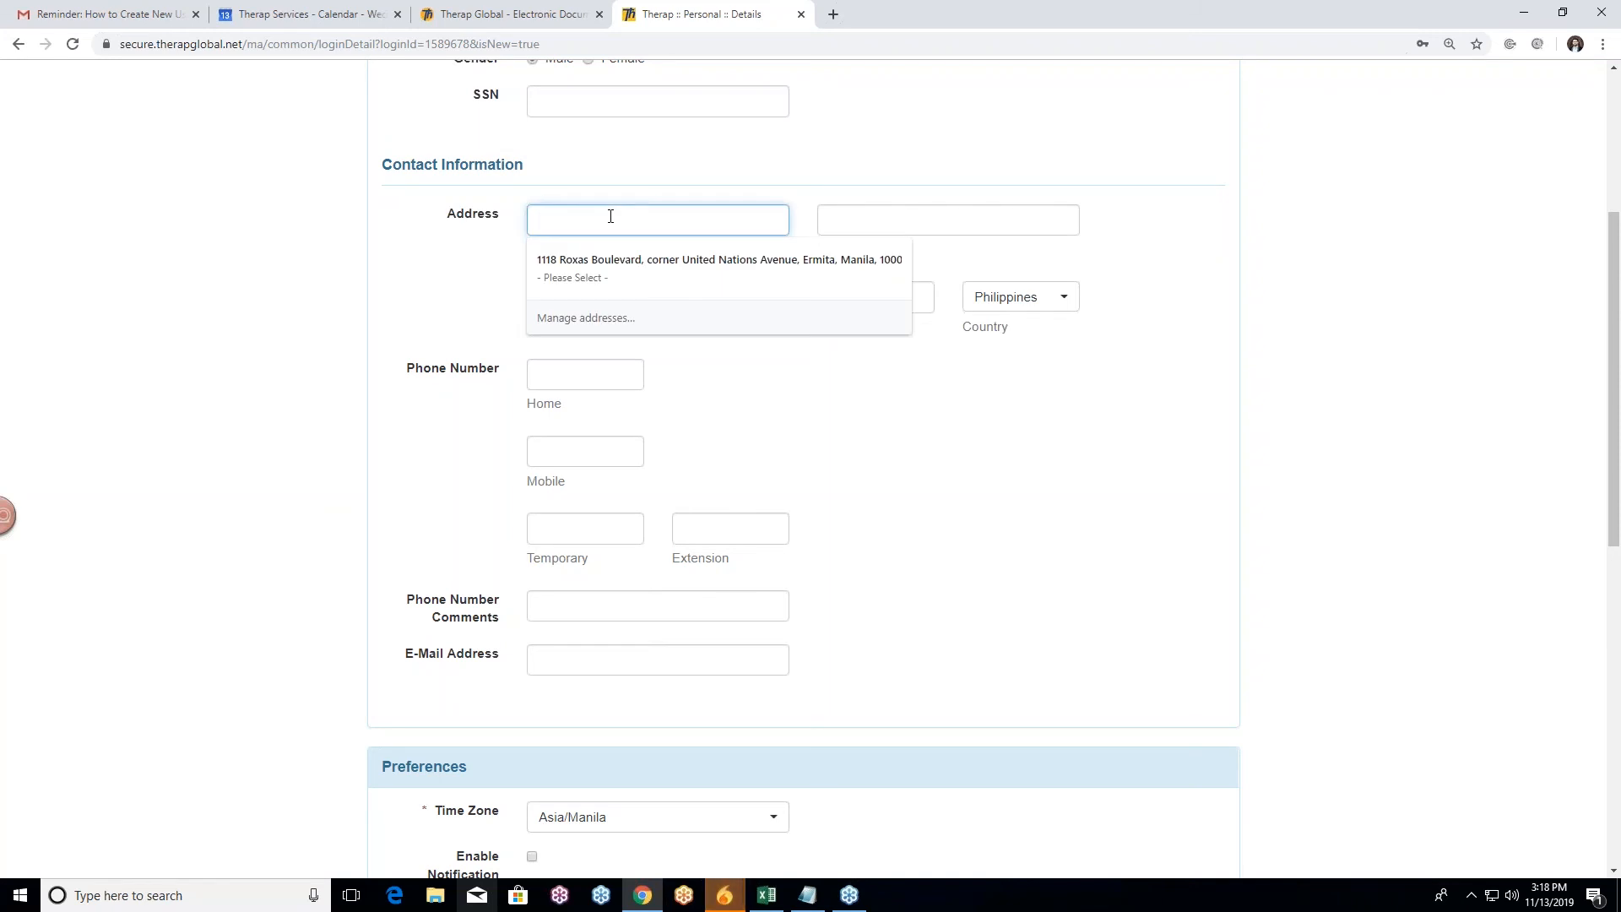
{"action": "left_click", "coordinate": [642, 263]}
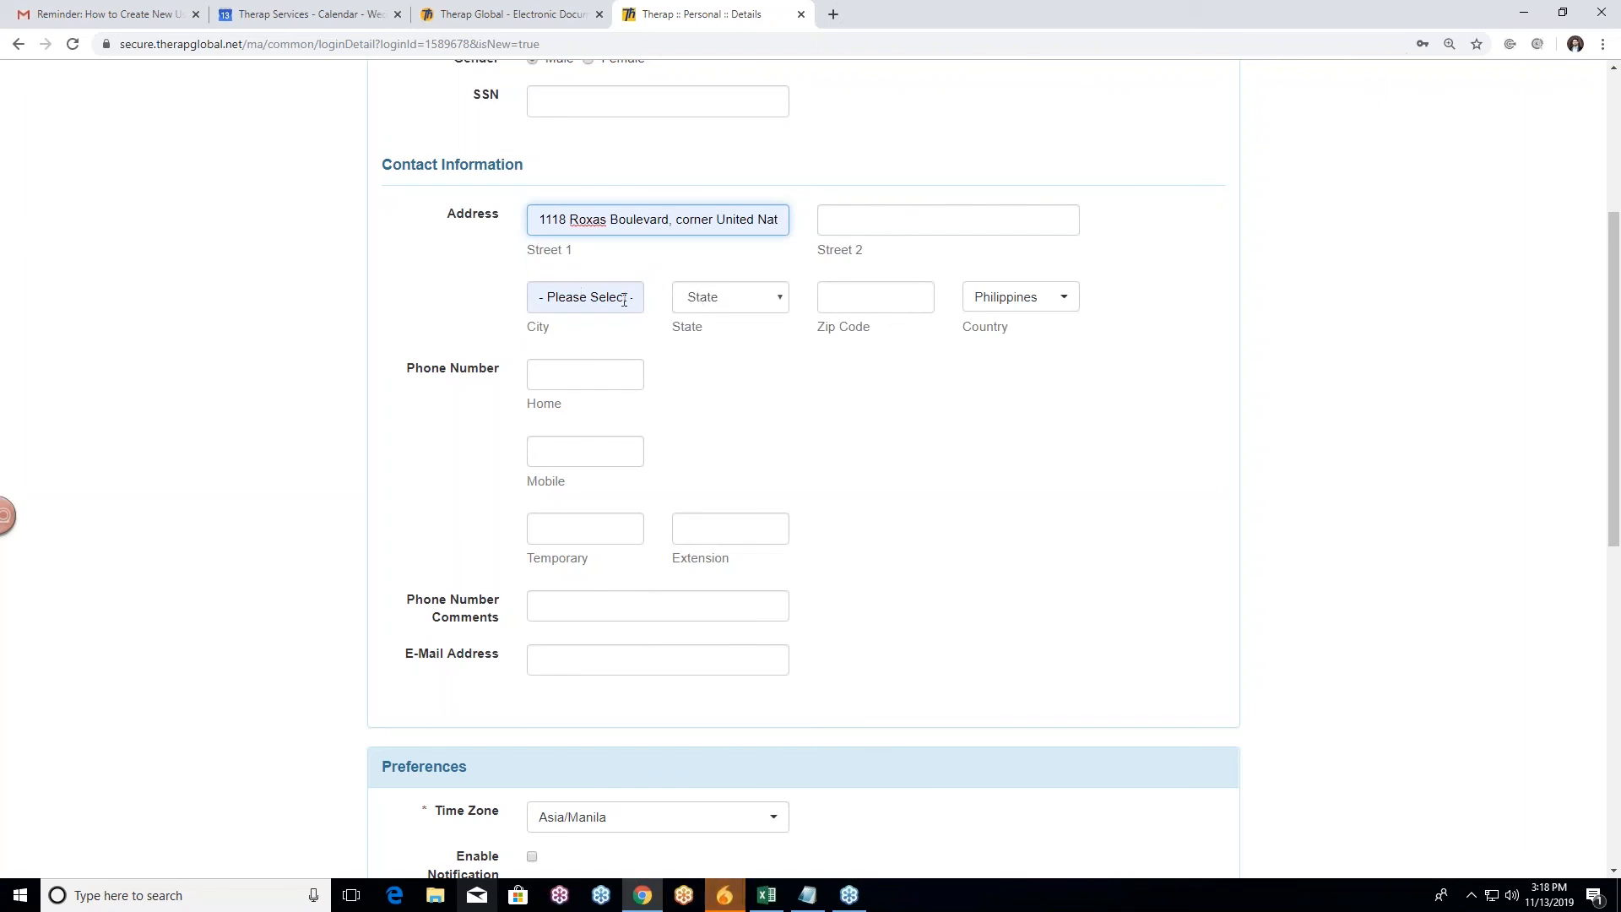
{"action": "left_click", "coordinate": [630, 299]}
{"action": "left_click", "coordinate": [486, 312]}
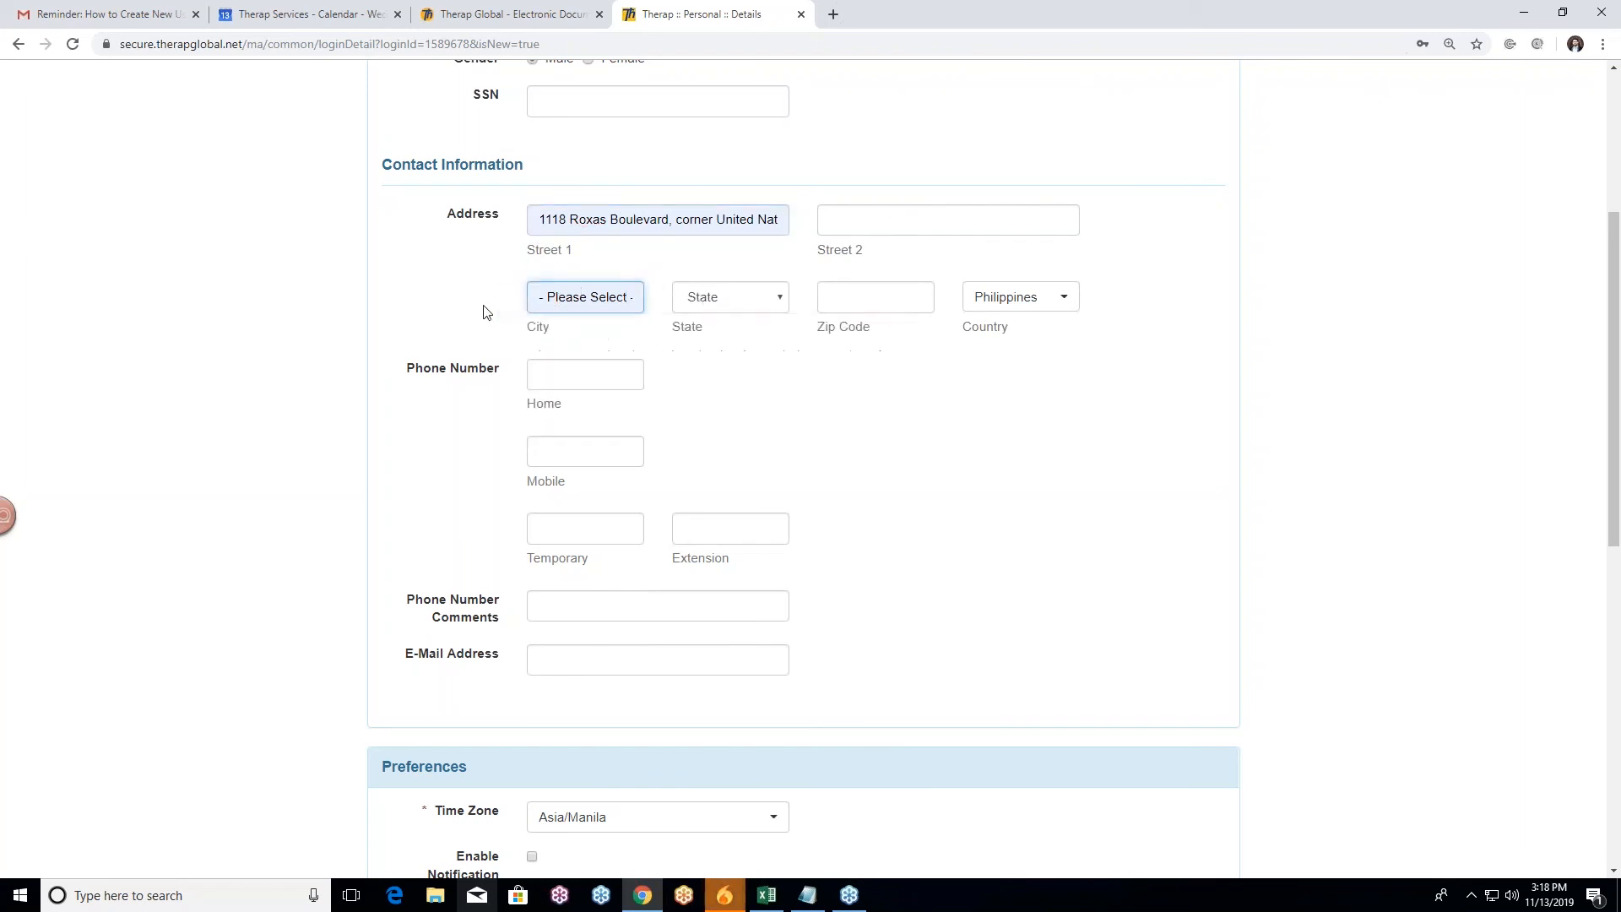
{"action": "left_click", "coordinate": [636, 297]}
{"action": "key", "text": "BackSpace"}
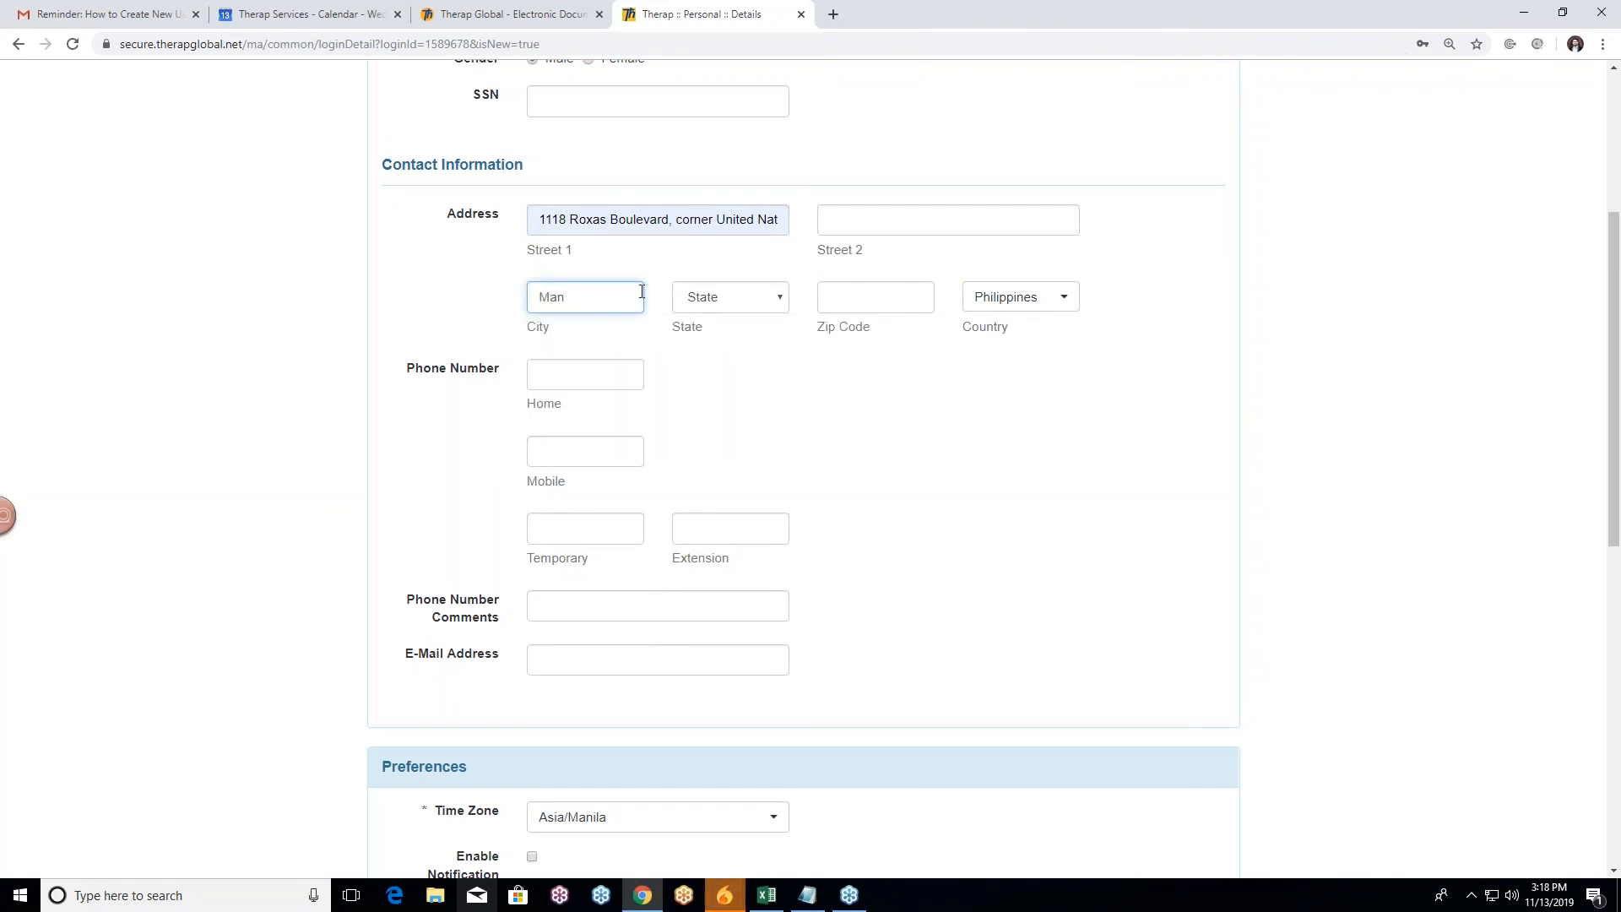
Step: Enter the zip code, leave State unset, and keep Philippines as the country
{"action": "left_click", "coordinate": [778, 351]}
{"action": "left_click", "coordinate": [763, 307]}
{"action": "left_click", "coordinate": [763, 308]}
{"action": "left_click", "coordinate": [911, 290]}
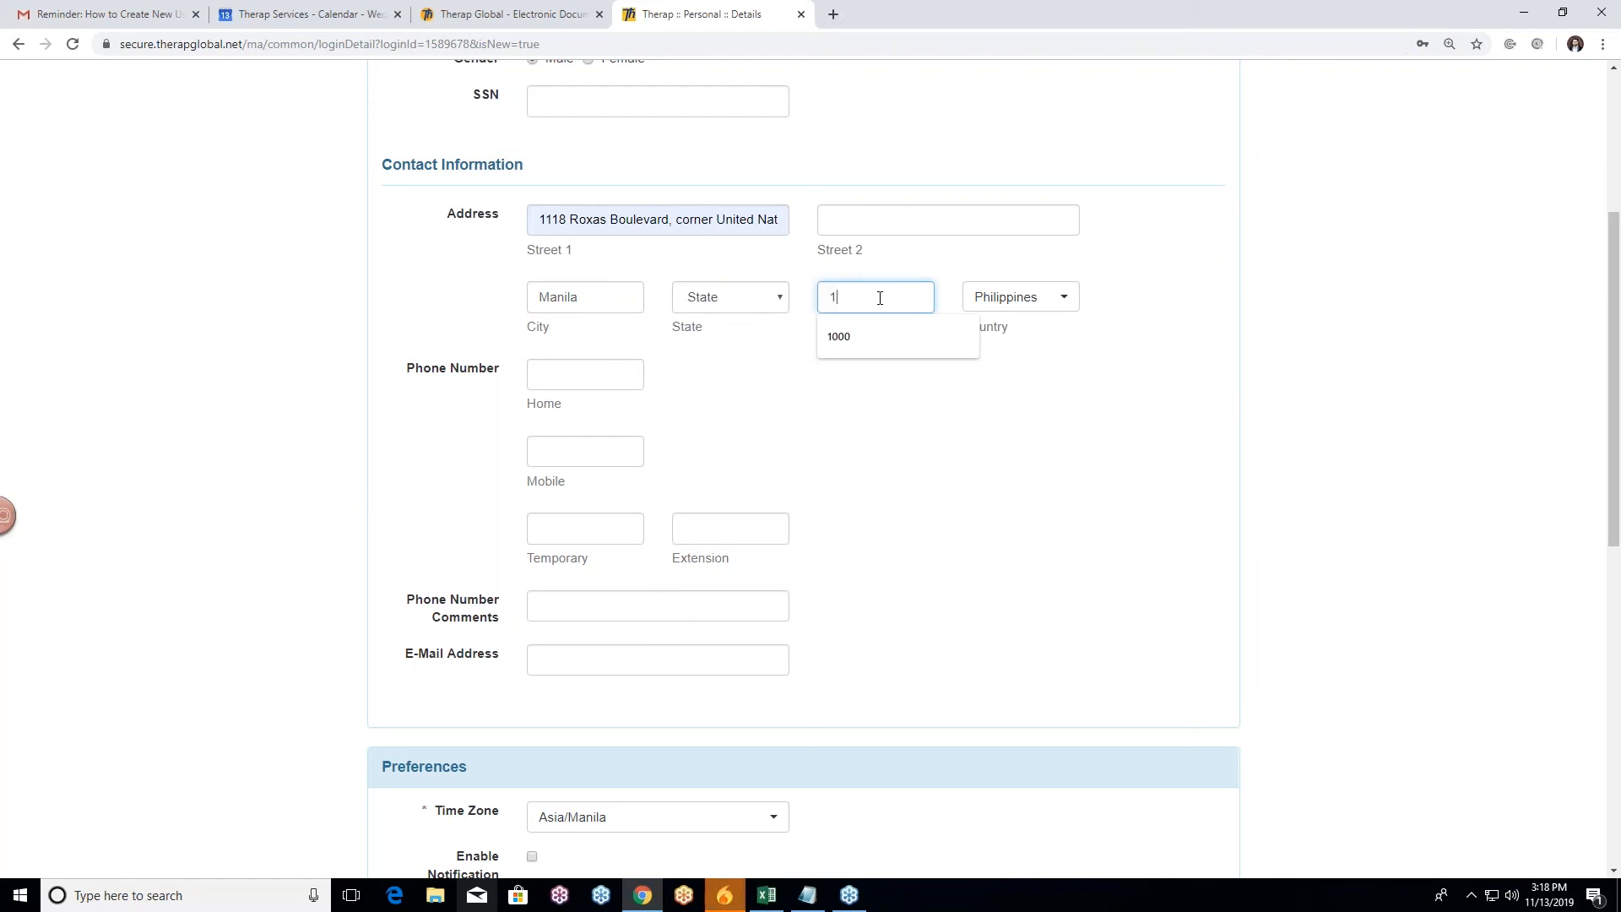
{"action": "type", "text": "118"}
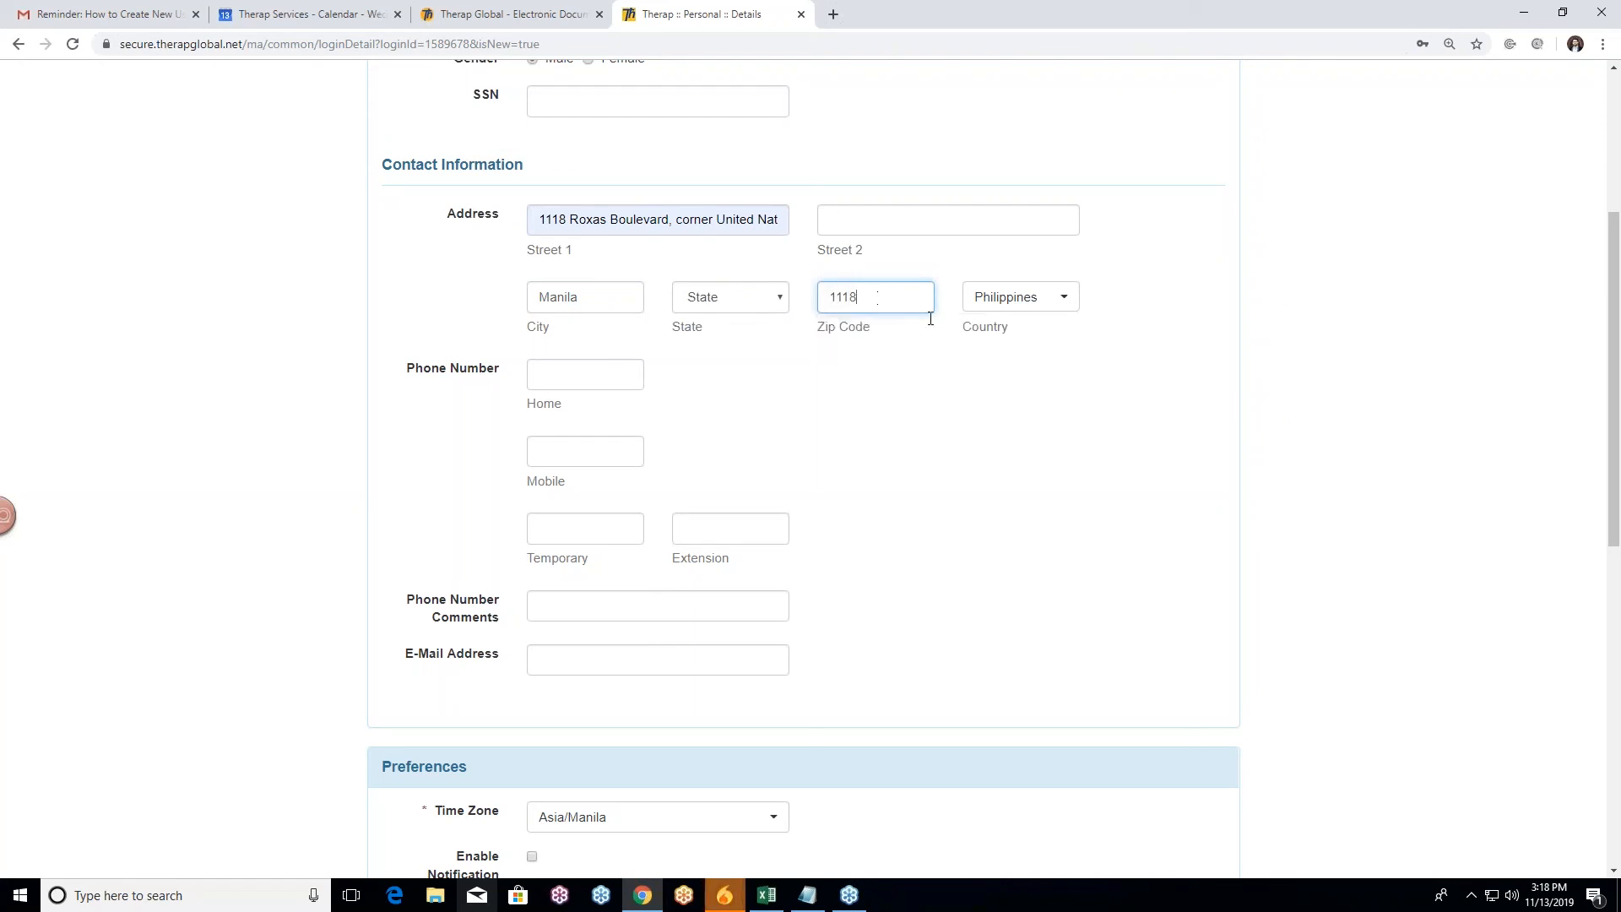
{"action": "left_click", "coordinate": [966, 403]}
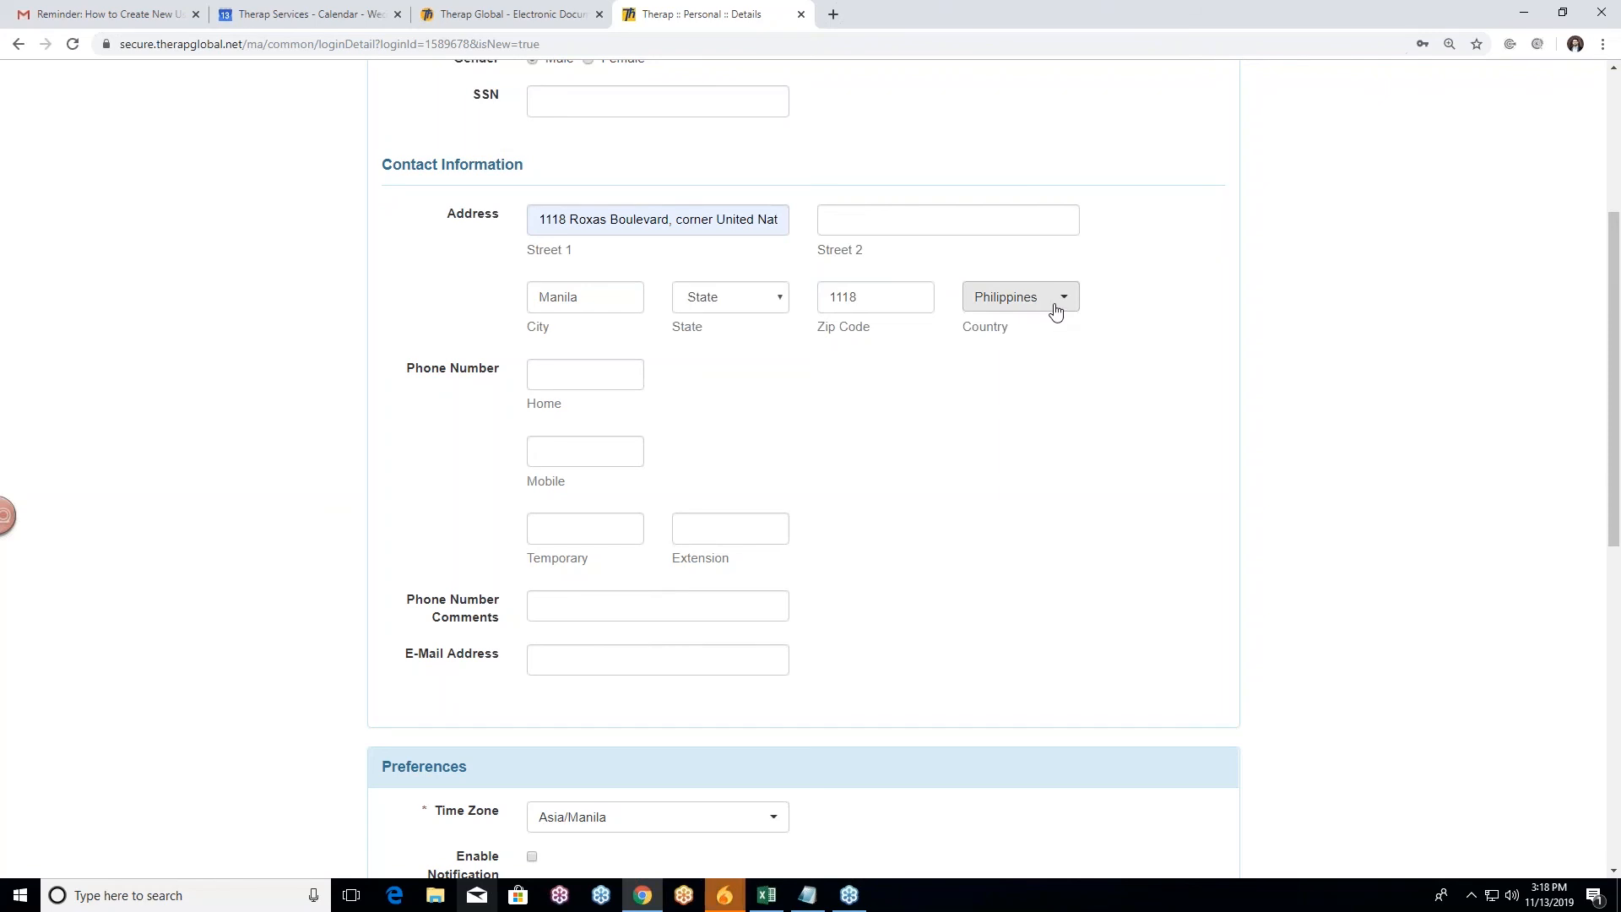
{"action": "left_click", "coordinate": [1053, 304]}
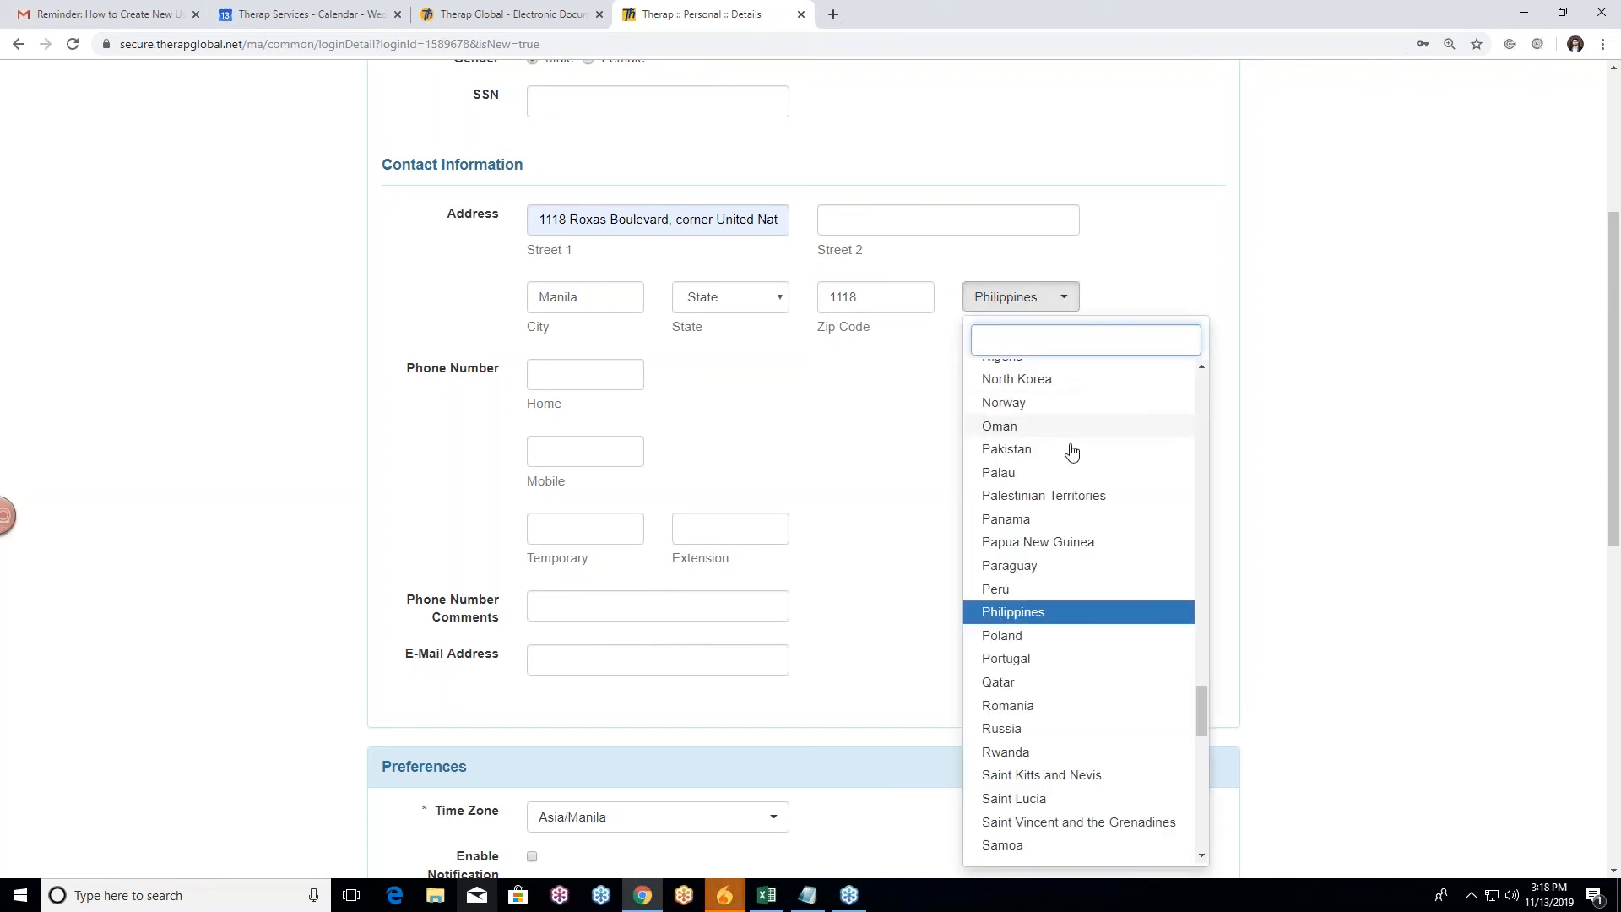
{"action": "left_click", "coordinate": [1032, 302]}
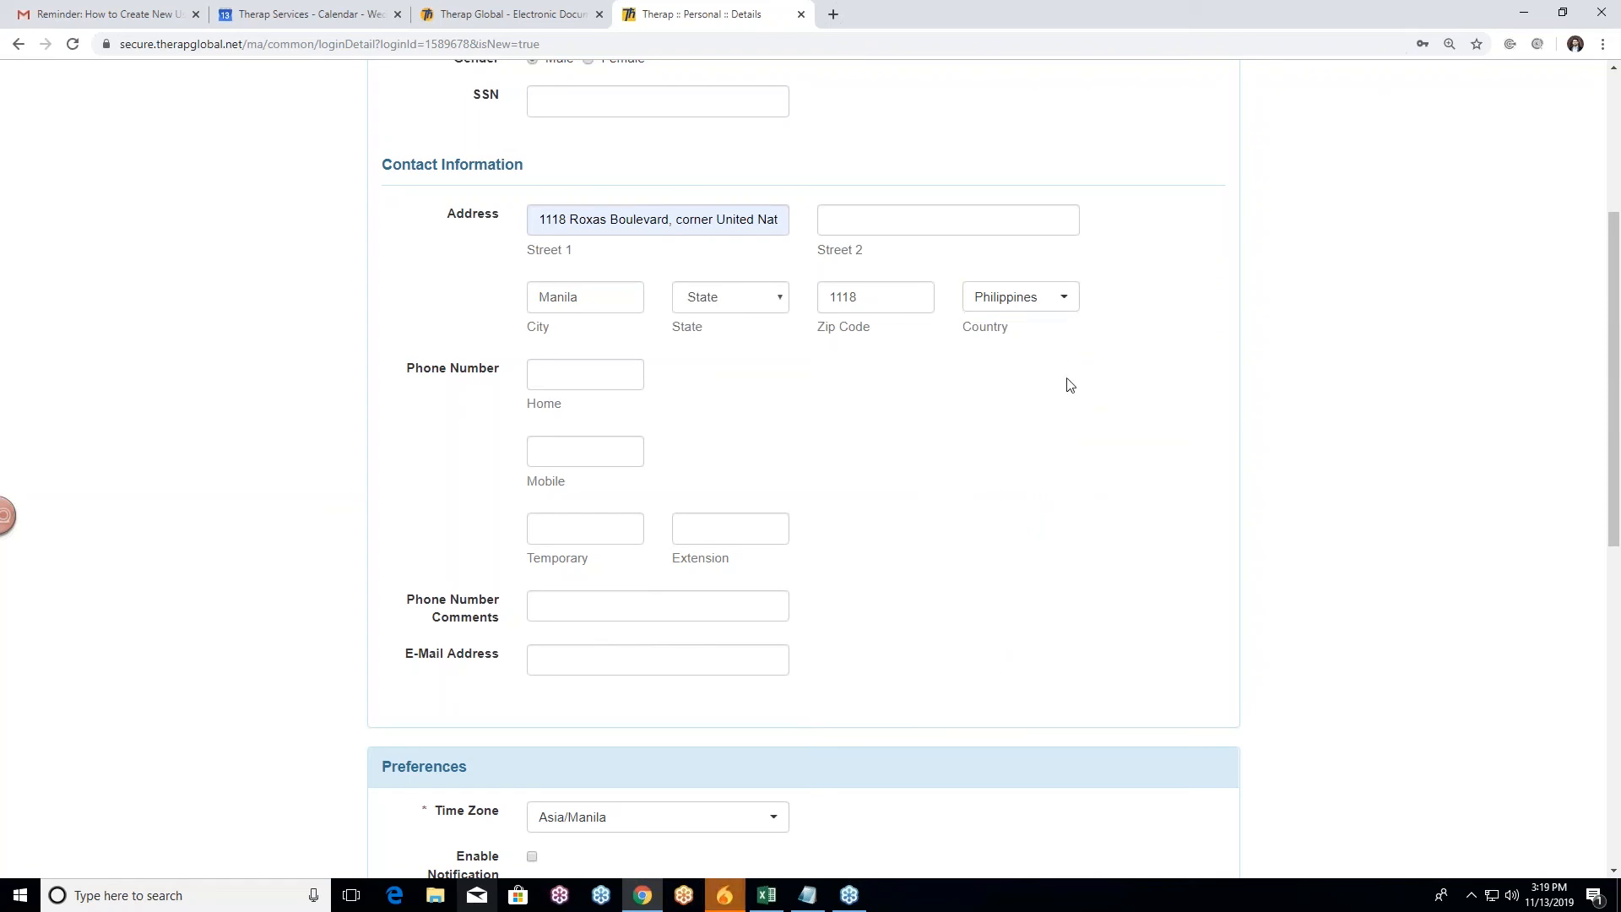
{"action": "scroll", "coordinate": [988, 460], "scroll_direction": "up", "scroll_amount": 4}
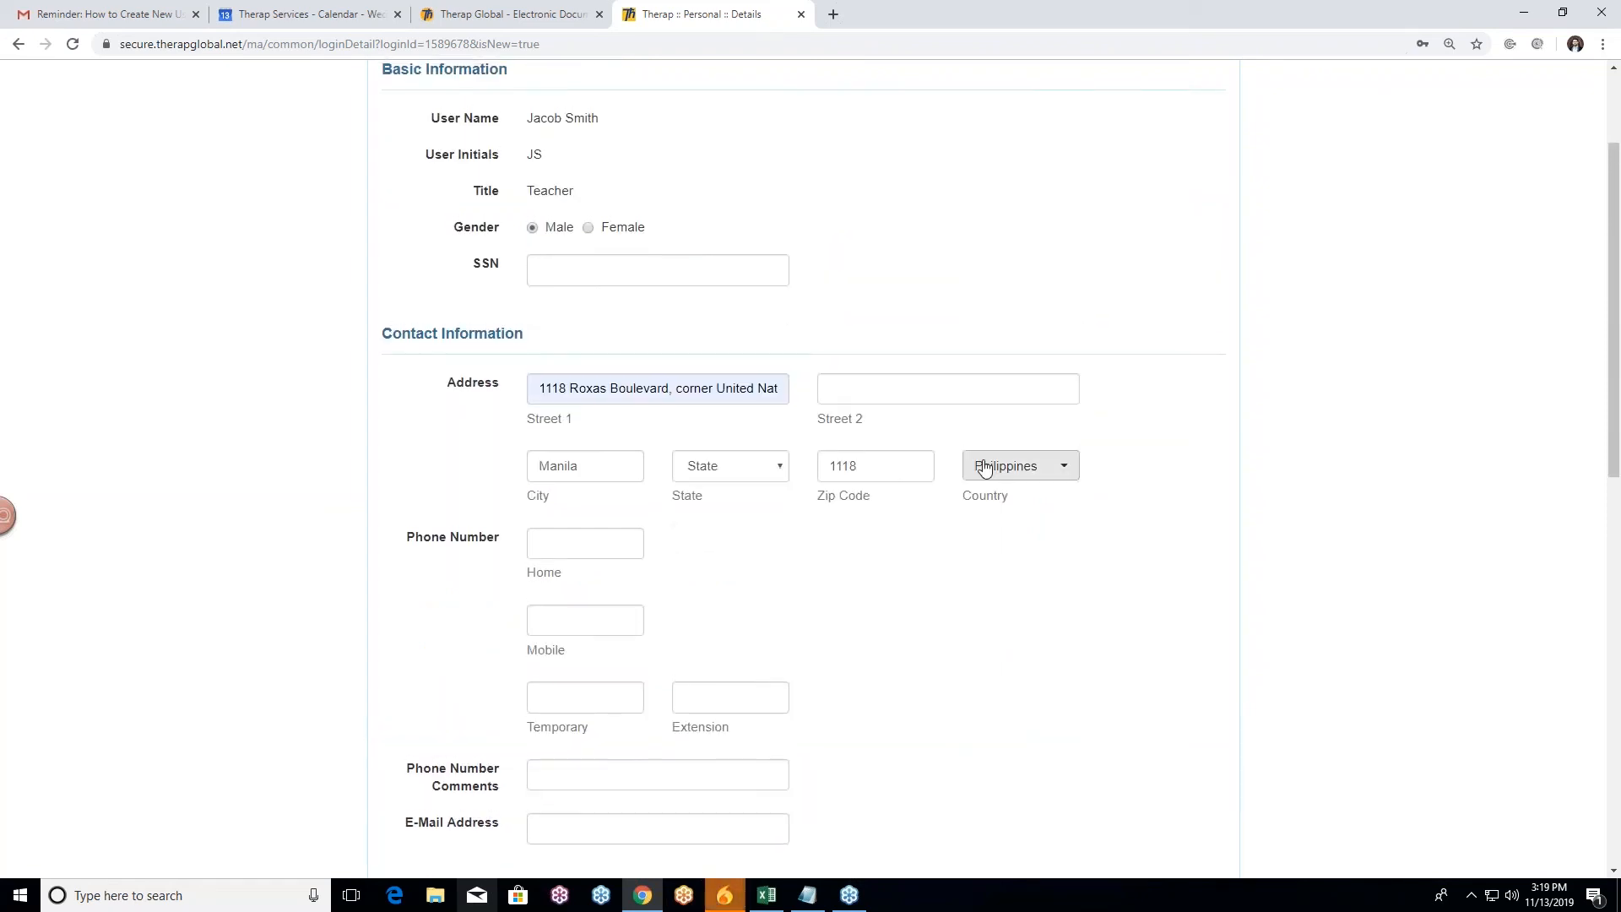
{"action": "scroll", "coordinate": [984, 464], "scroll_direction": "down", "scroll_amount": 2}
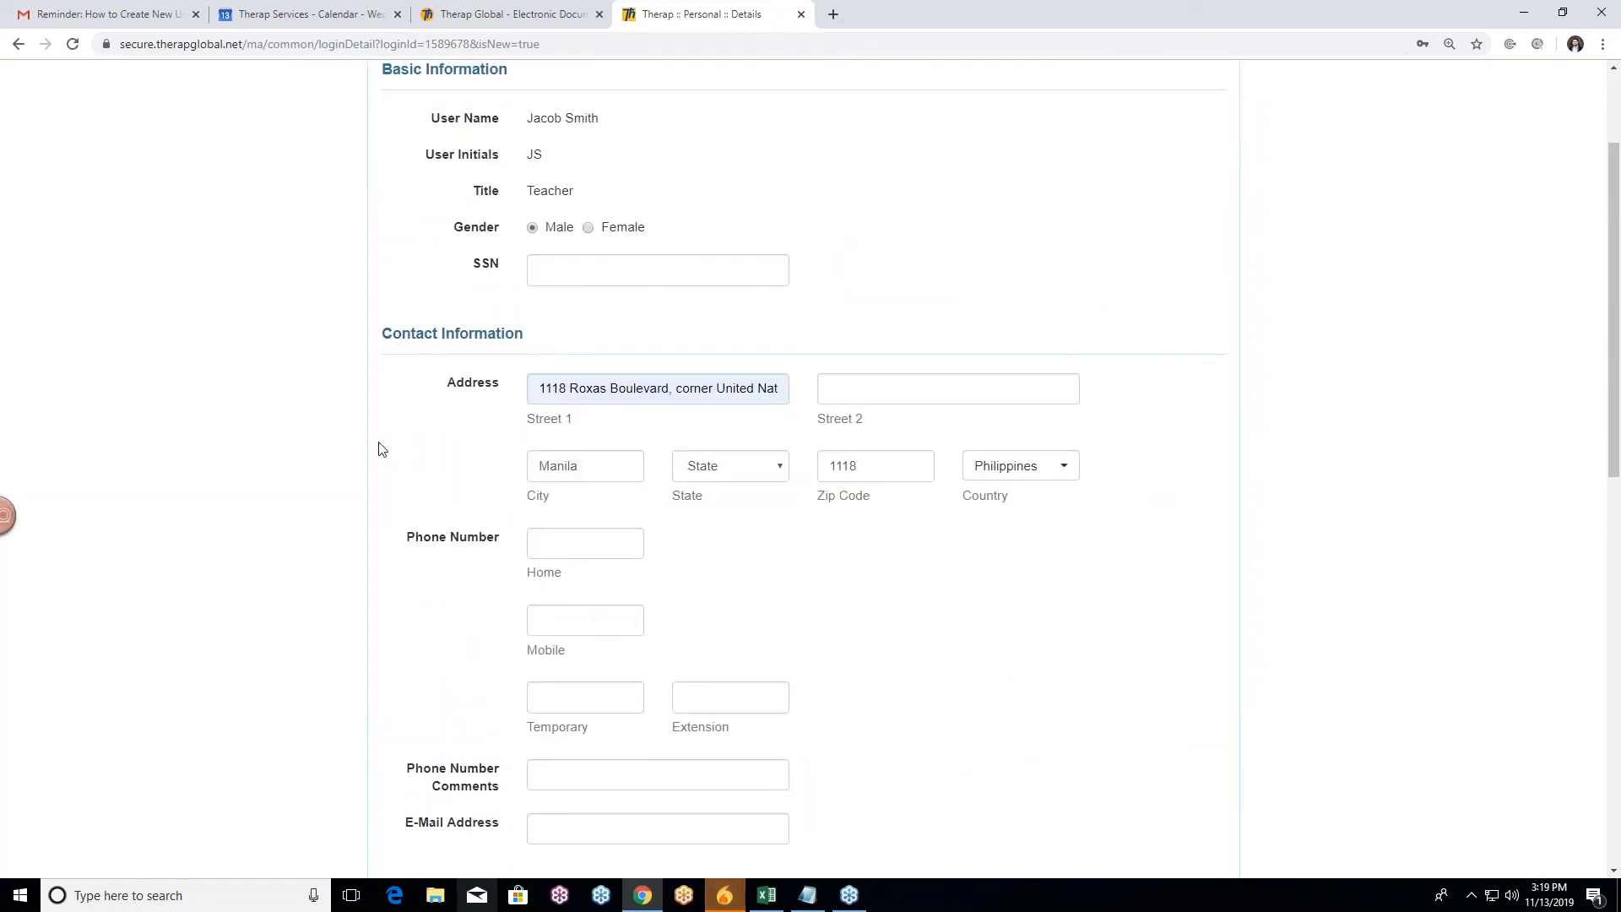
{"action": "scroll", "coordinate": [530, 389], "scroll_direction": "down", "scroll_amount": 1}
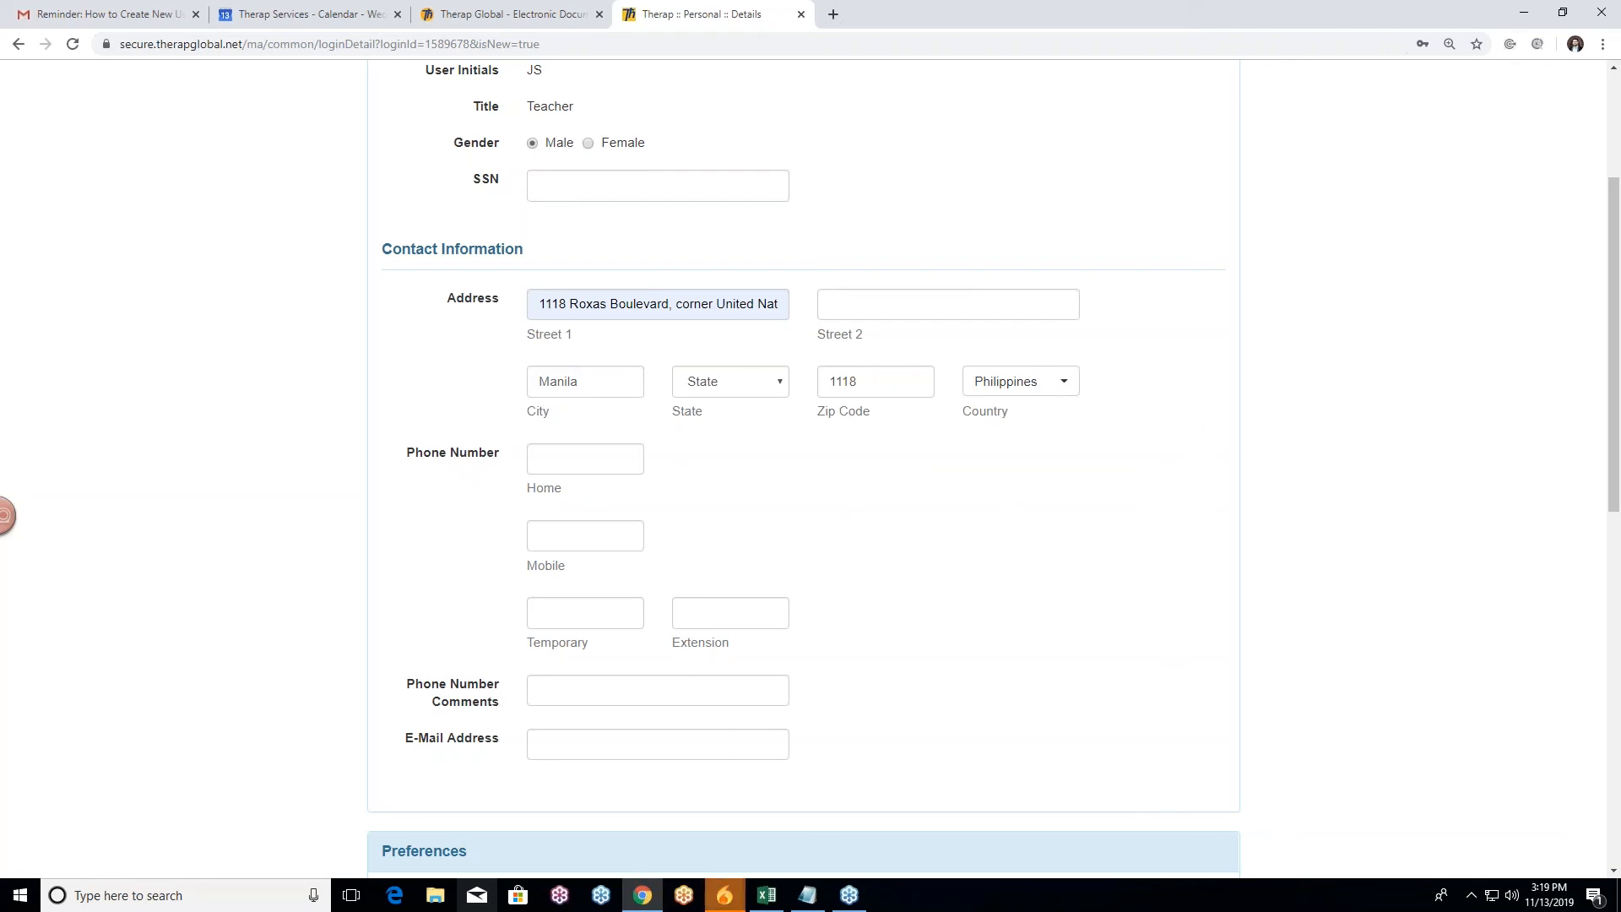
{"action": "scroll", "coordinate": [1153, 456], "scroll_direction": "down", "scroll_amount": 2}
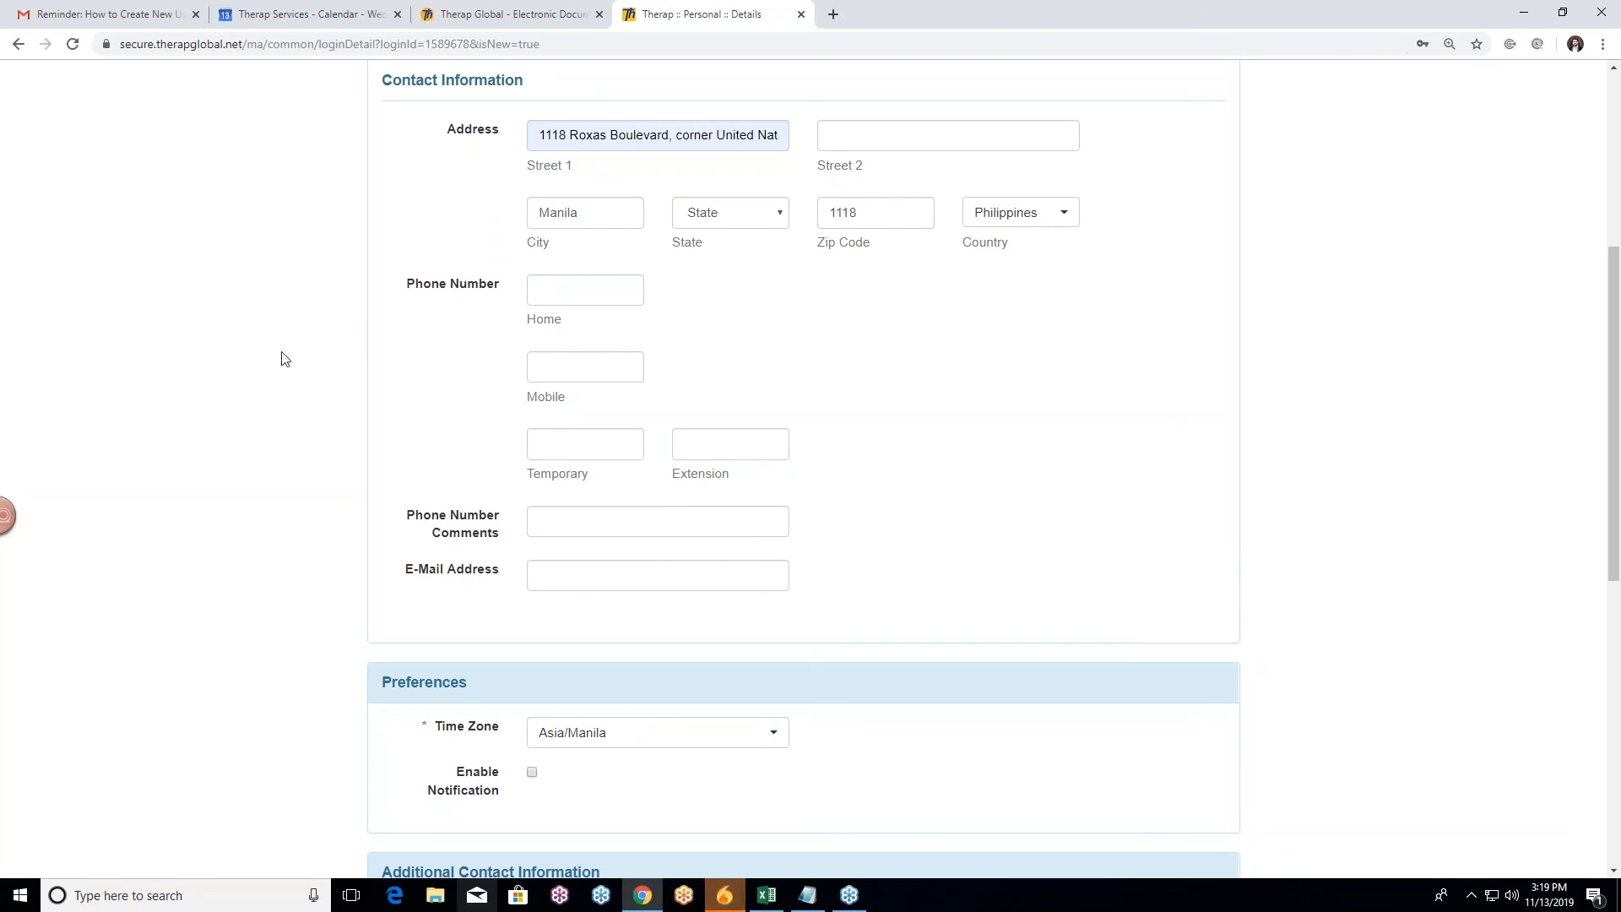
{"action": "left_click", "coordinate": [578, 292]}
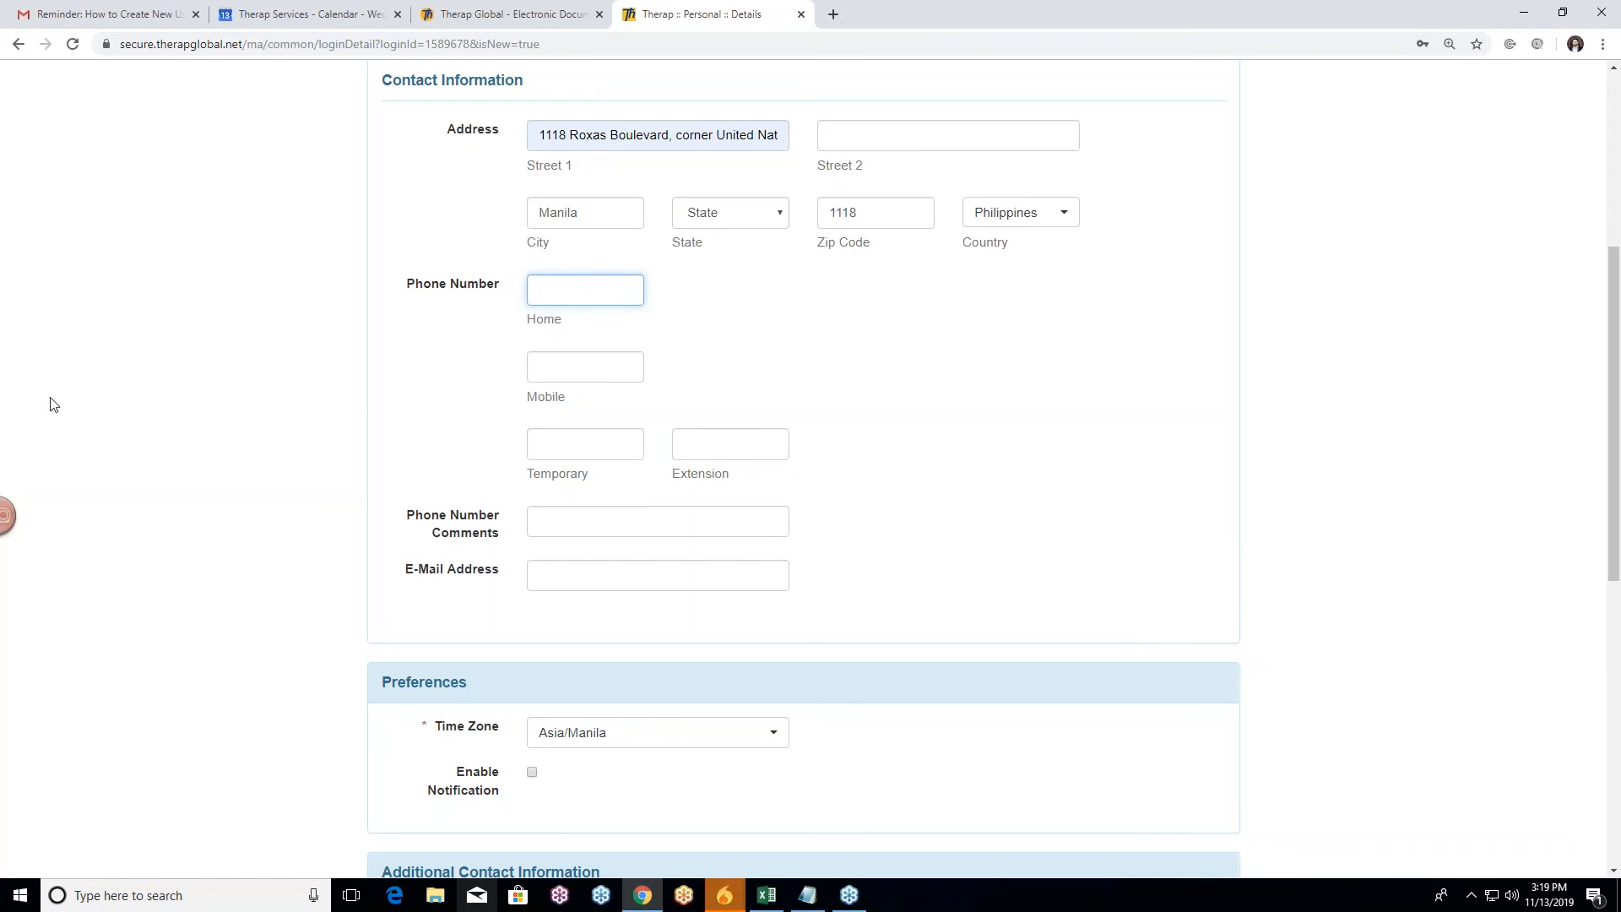
{"action": "scroll", "coordinate": [250, 426], "scroll_direction": "down", "scroll_amount": 1}
{"action": "scroll", "coordinate": [861, 308], "scroll_direction": "up", "scroll_amount": 1}
{"action": "left_click", "coordinate": [285, 477]}
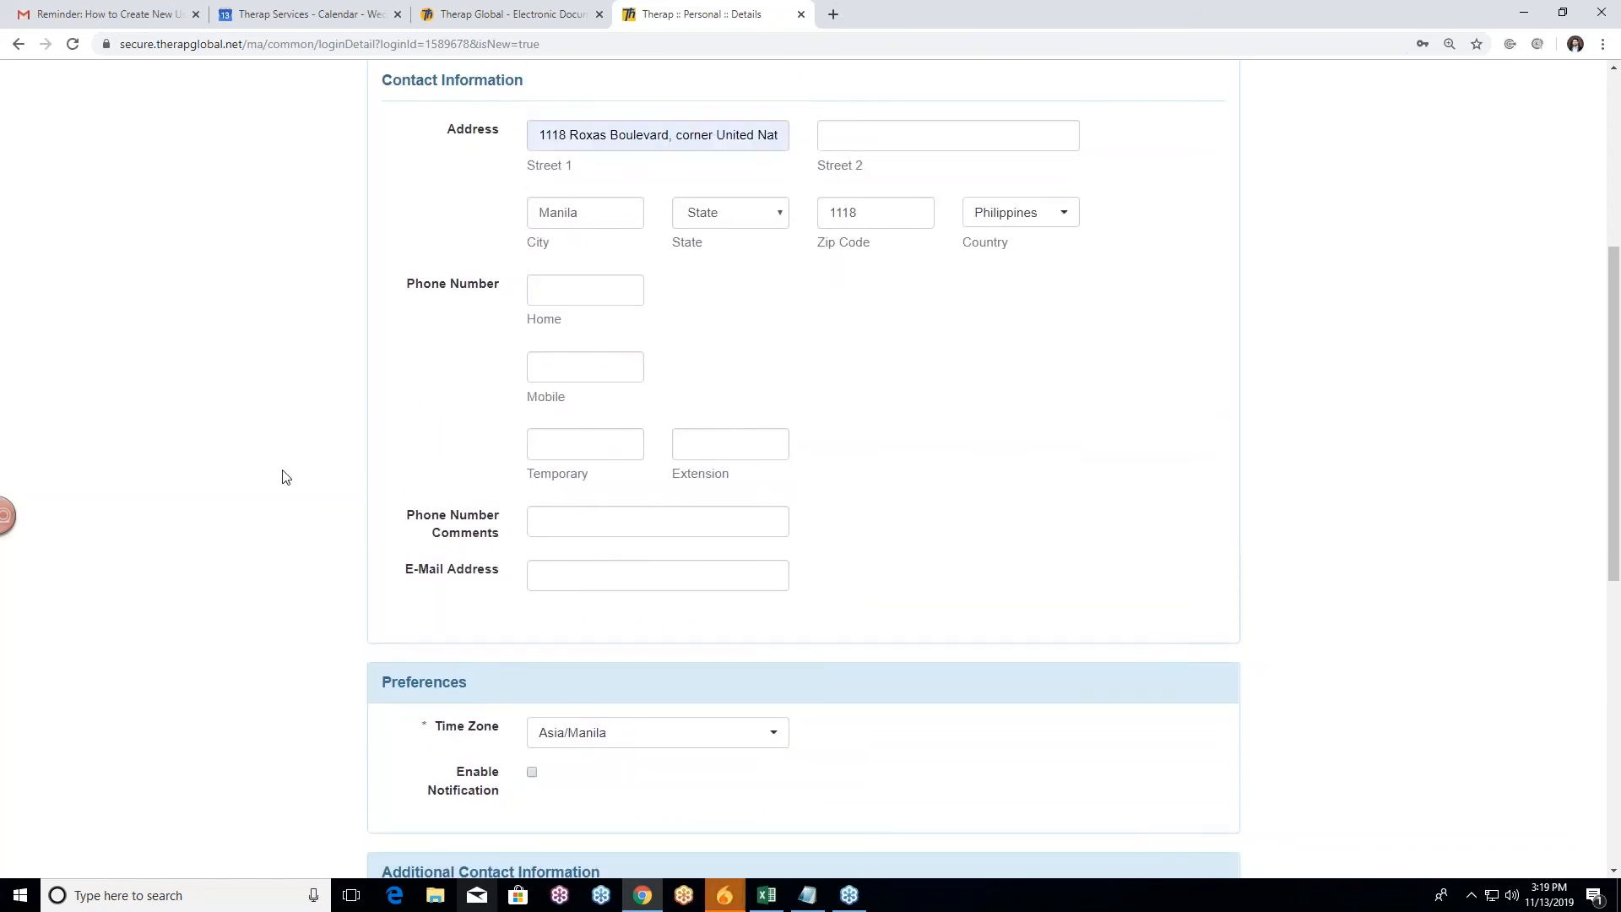
{"action": "left_click", "coordinate": [537, 582]}
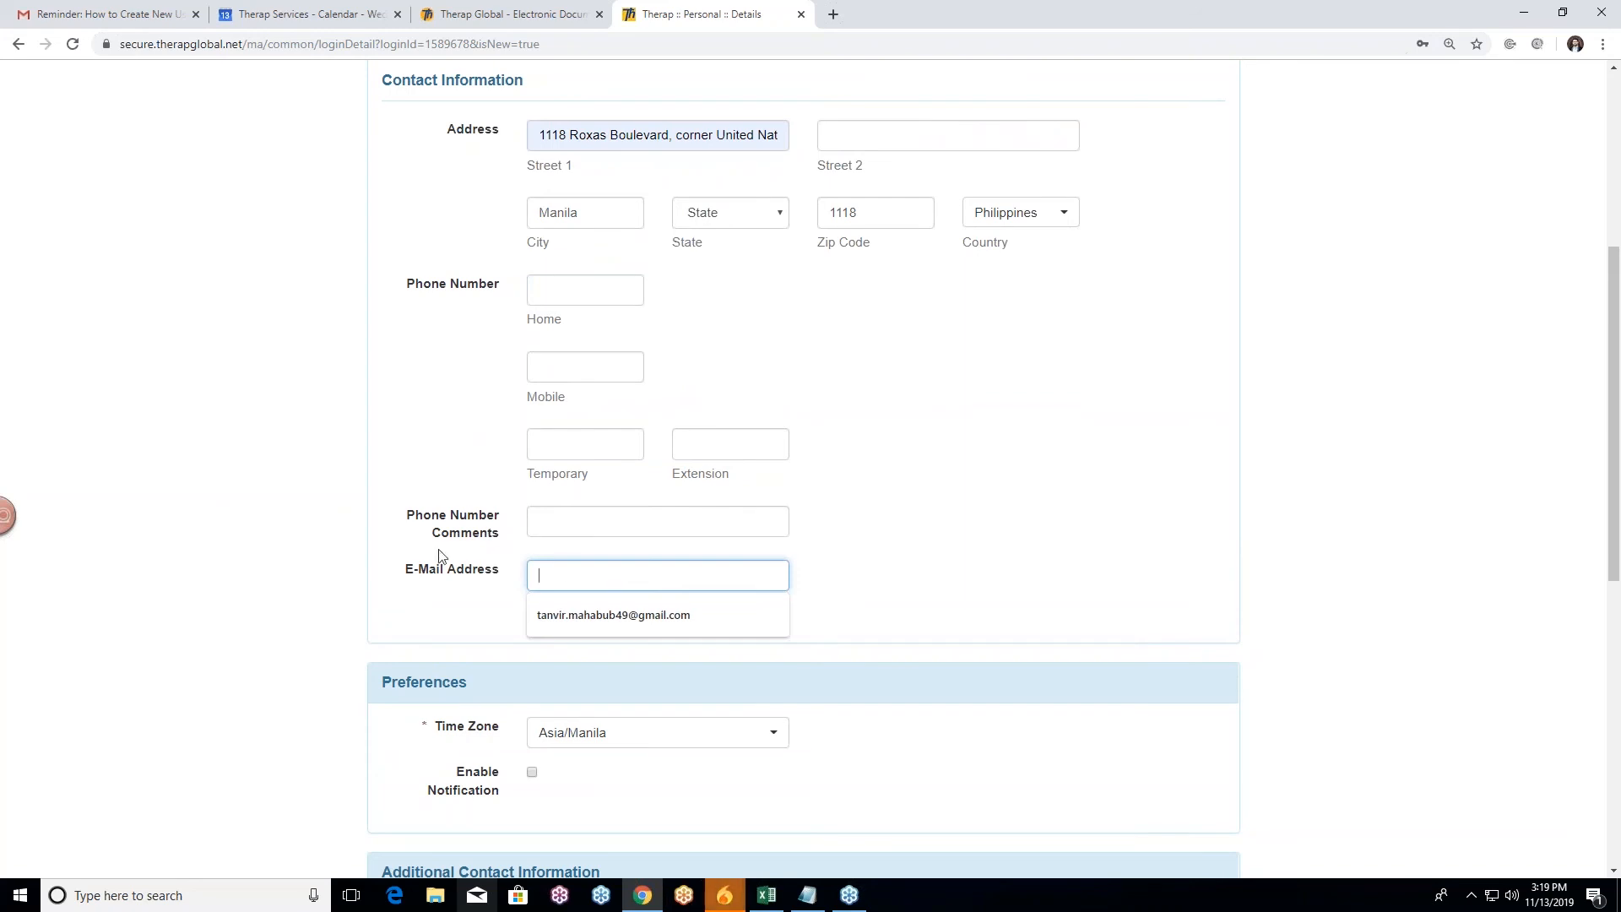
{"action": "left_click", "coordinate": [995, 482]}
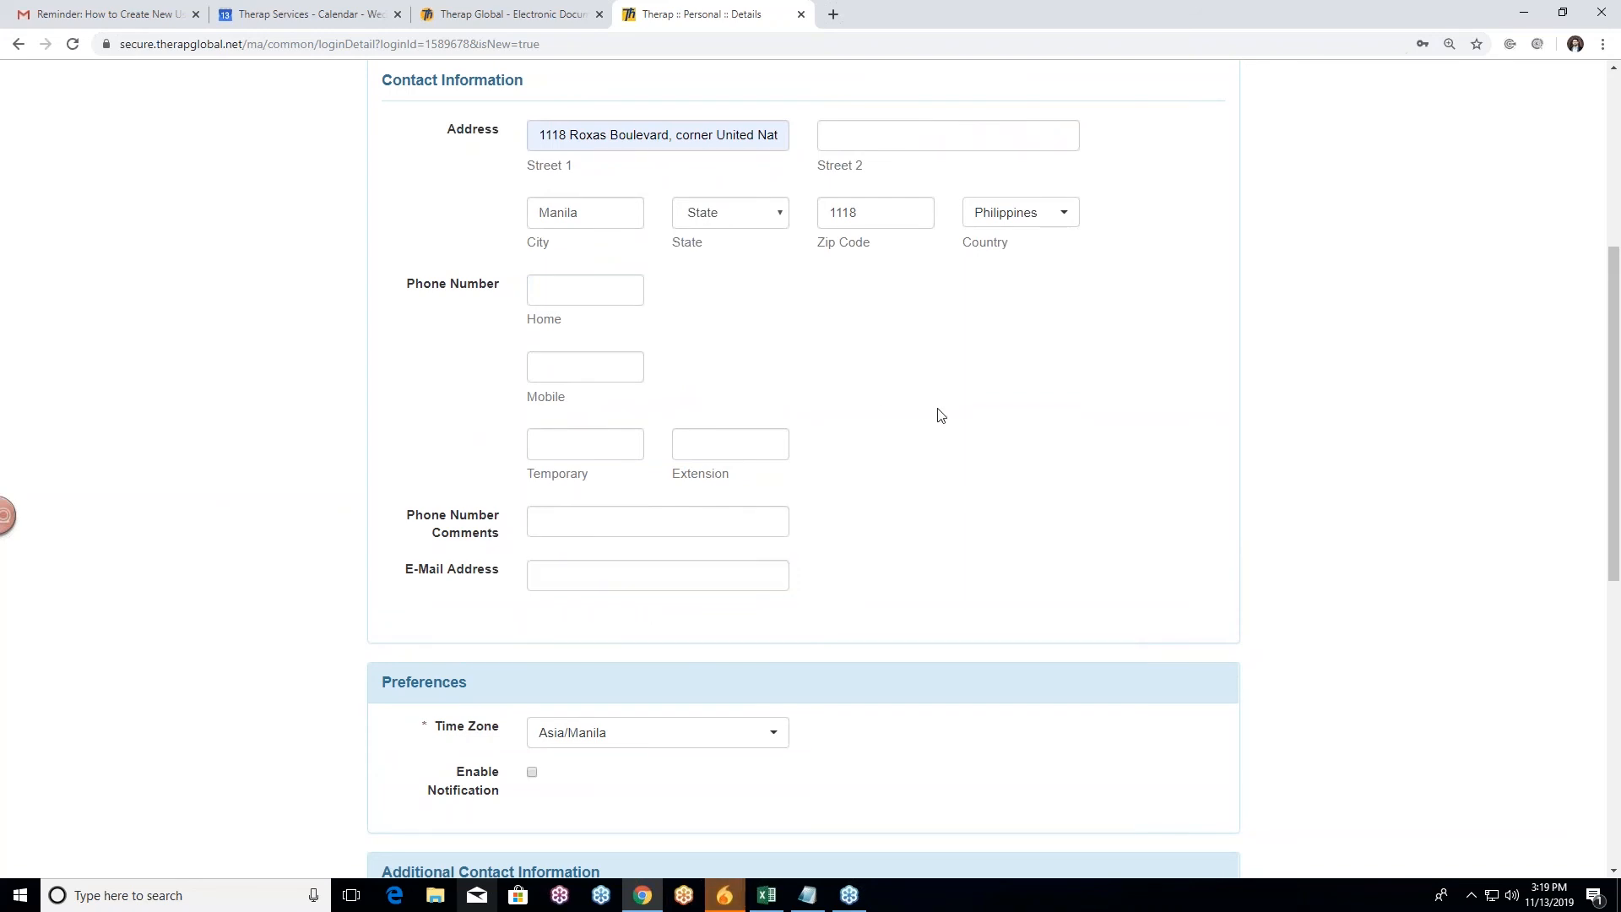
{"action": "scroll", "coordinate": [651, 426], "scroll_direction": "up", "scroll_amount": 2}
Step: Review every Personal Details field from top to bottom, then save the changes
{"action": "scroll", "coordinate": [565, 432], "scroll_direction": "up", "scroll_amount": 3}
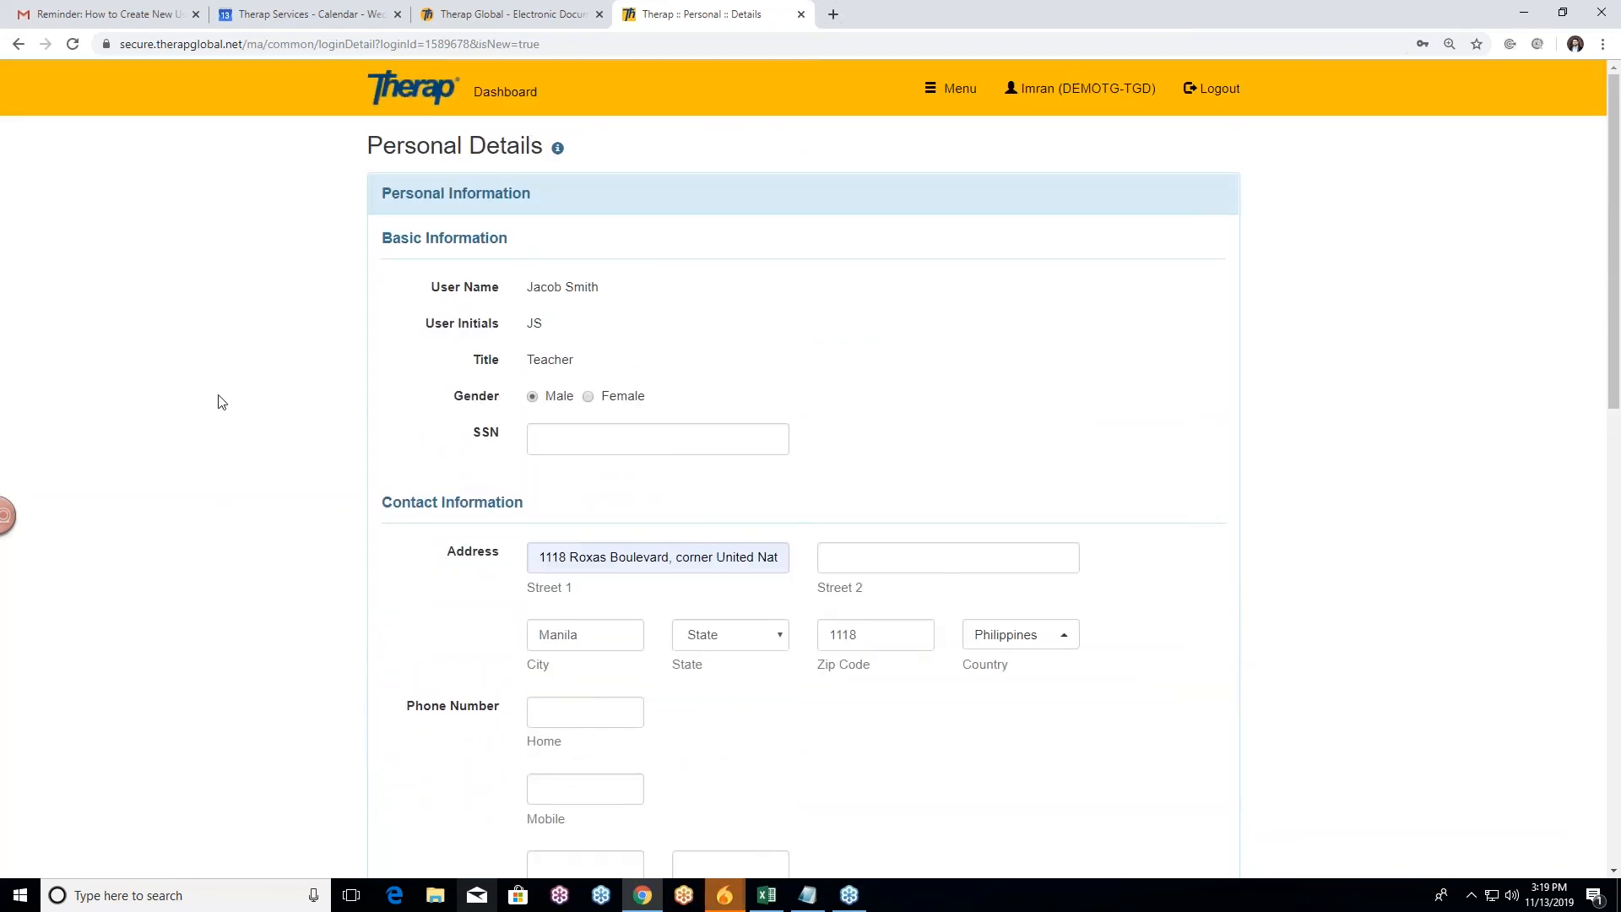
{"action": "scroll", "coordinate": [293, 442], "scroll_direction": "down", "scroll_amount": 2}
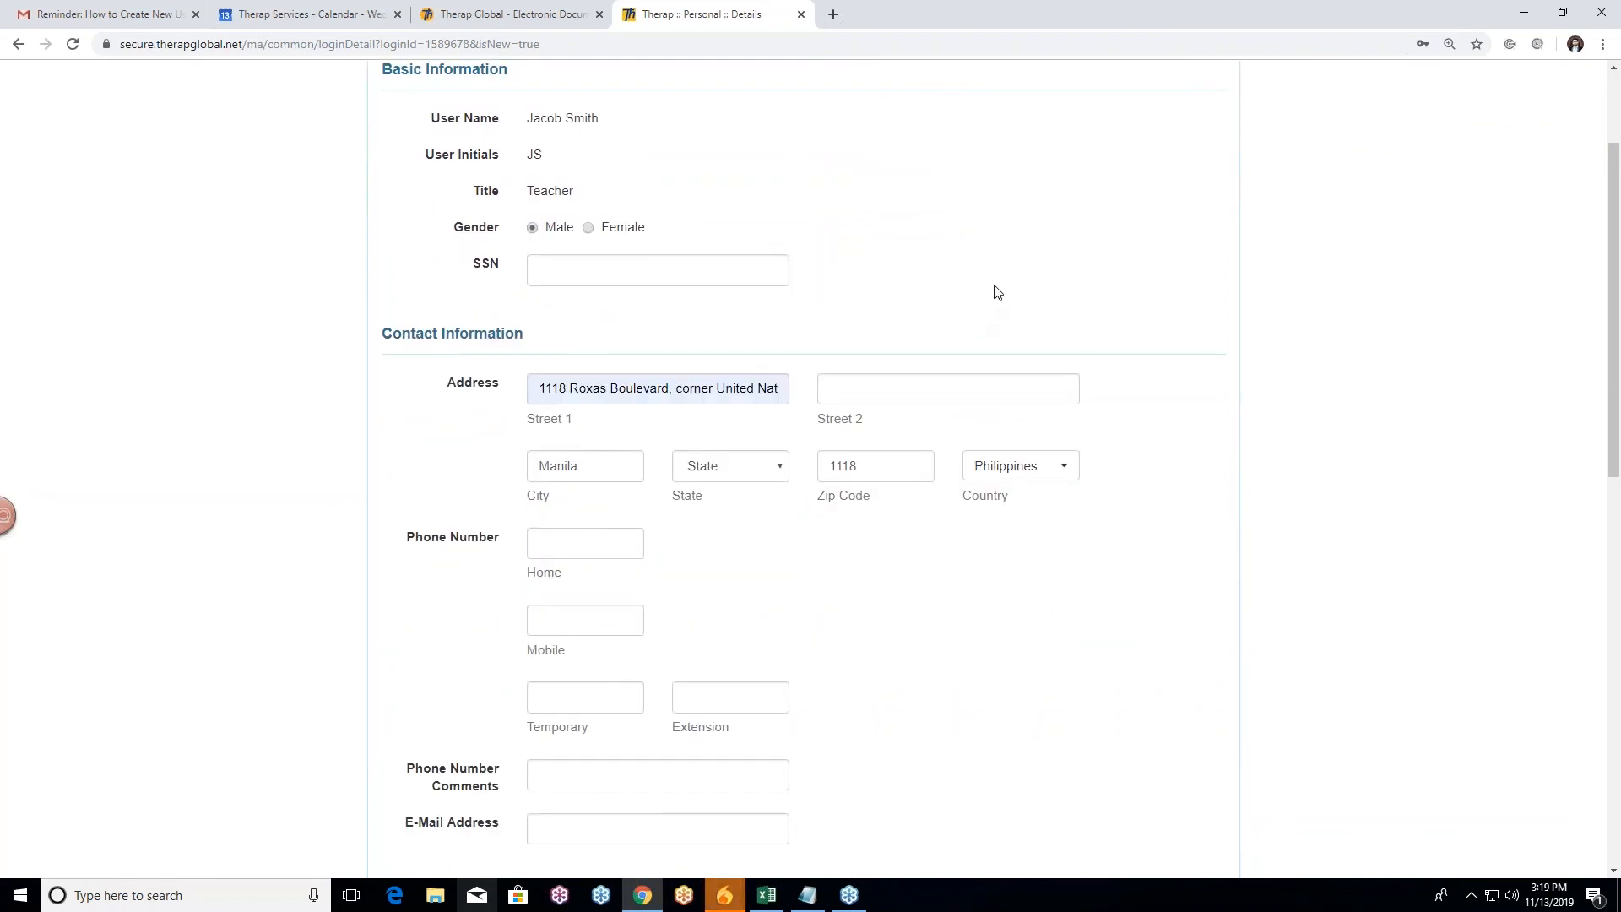
{"action": "scroll", "coordinate": [506, 380], "scroll_direction": "down", "scroll_amount": 1}
{"action": "scroll", "coordinate": [198, 461], "scroll_direction": "down", "scroll_amount": 5}
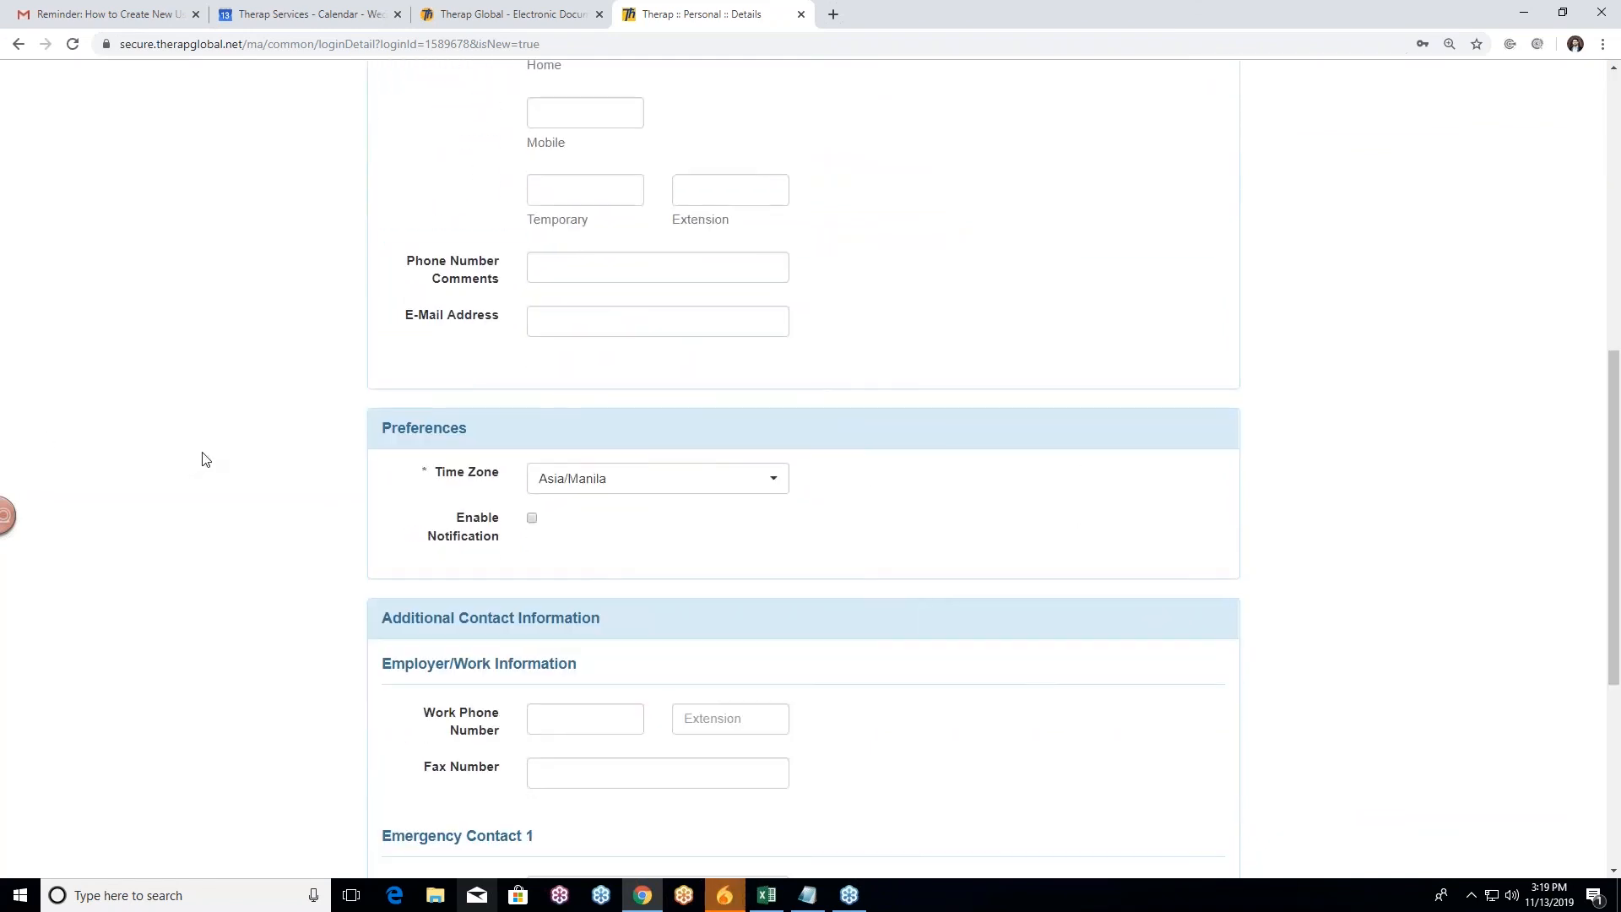
{"action": "scroll", "coordinate": [203, 460], "scroll_direction": "down", "scroll_amount": 1}
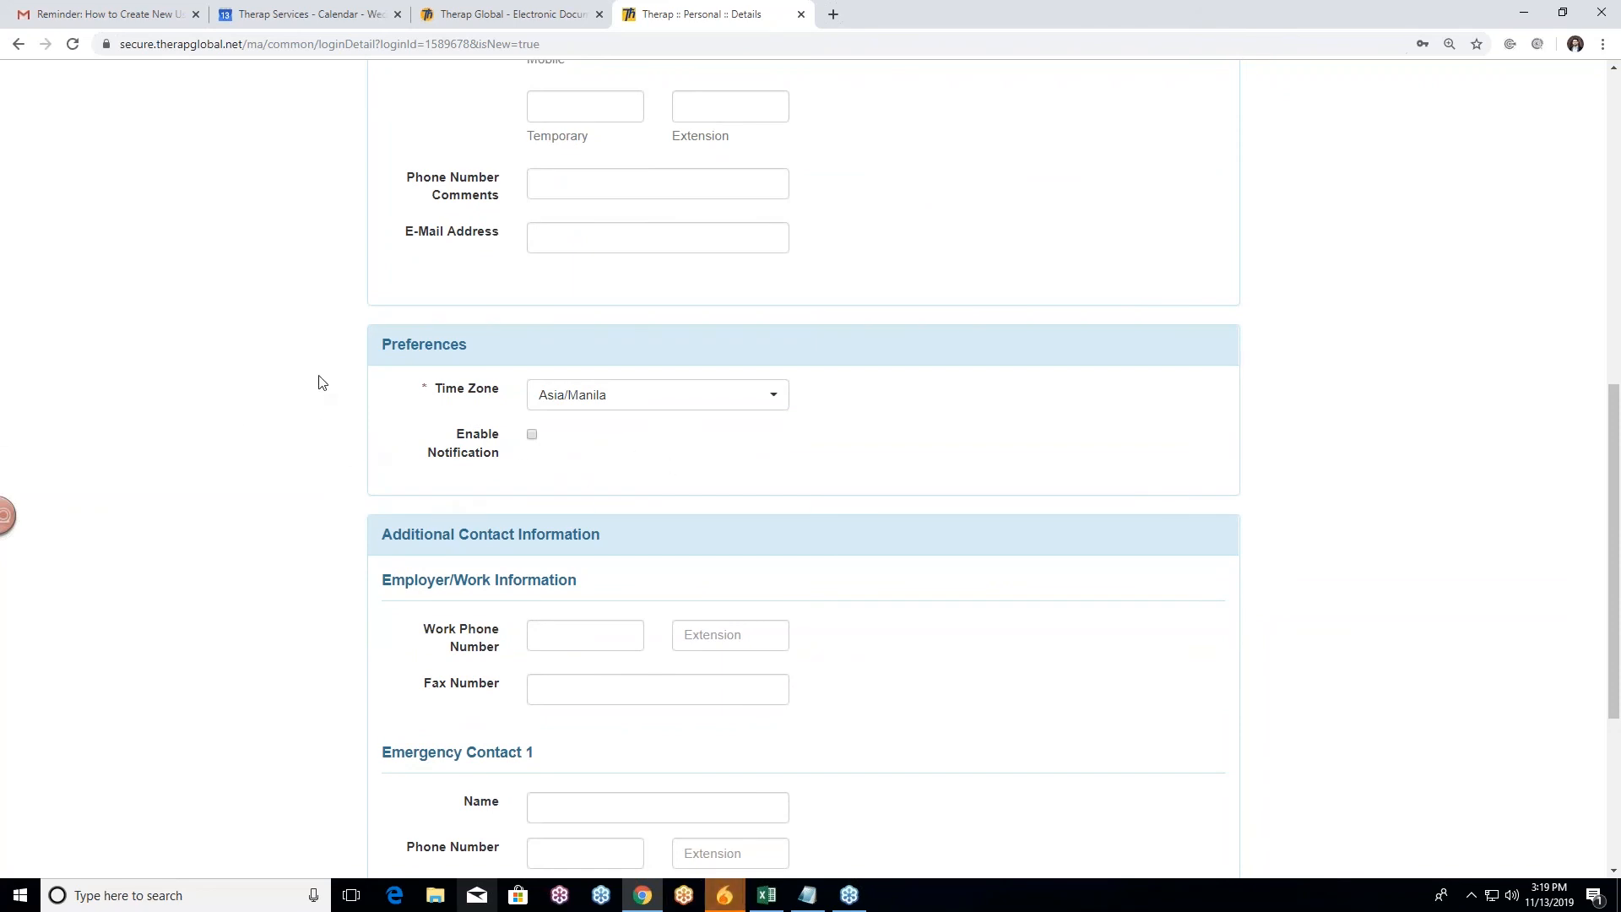
{"action": "scroll", "coordinate": [343, 225], "scroll_direction": "up", "scroll_amount": 4}
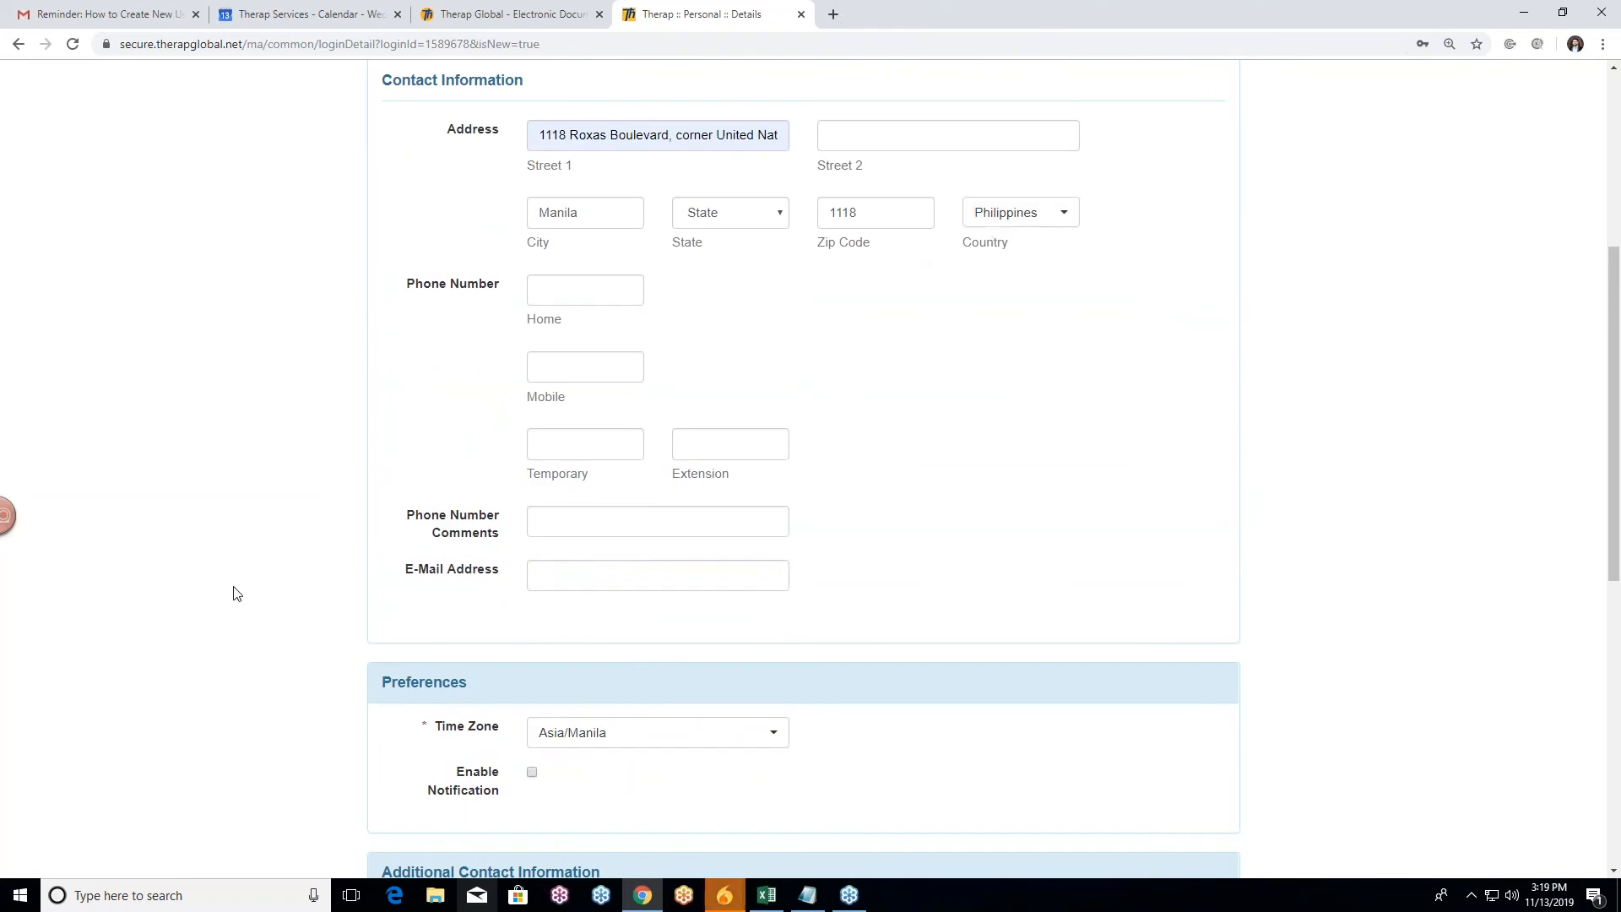
{"action": "scroll", "coordinate": [257, 575], "scroll_direction": "down", "scroll_amount": 5}
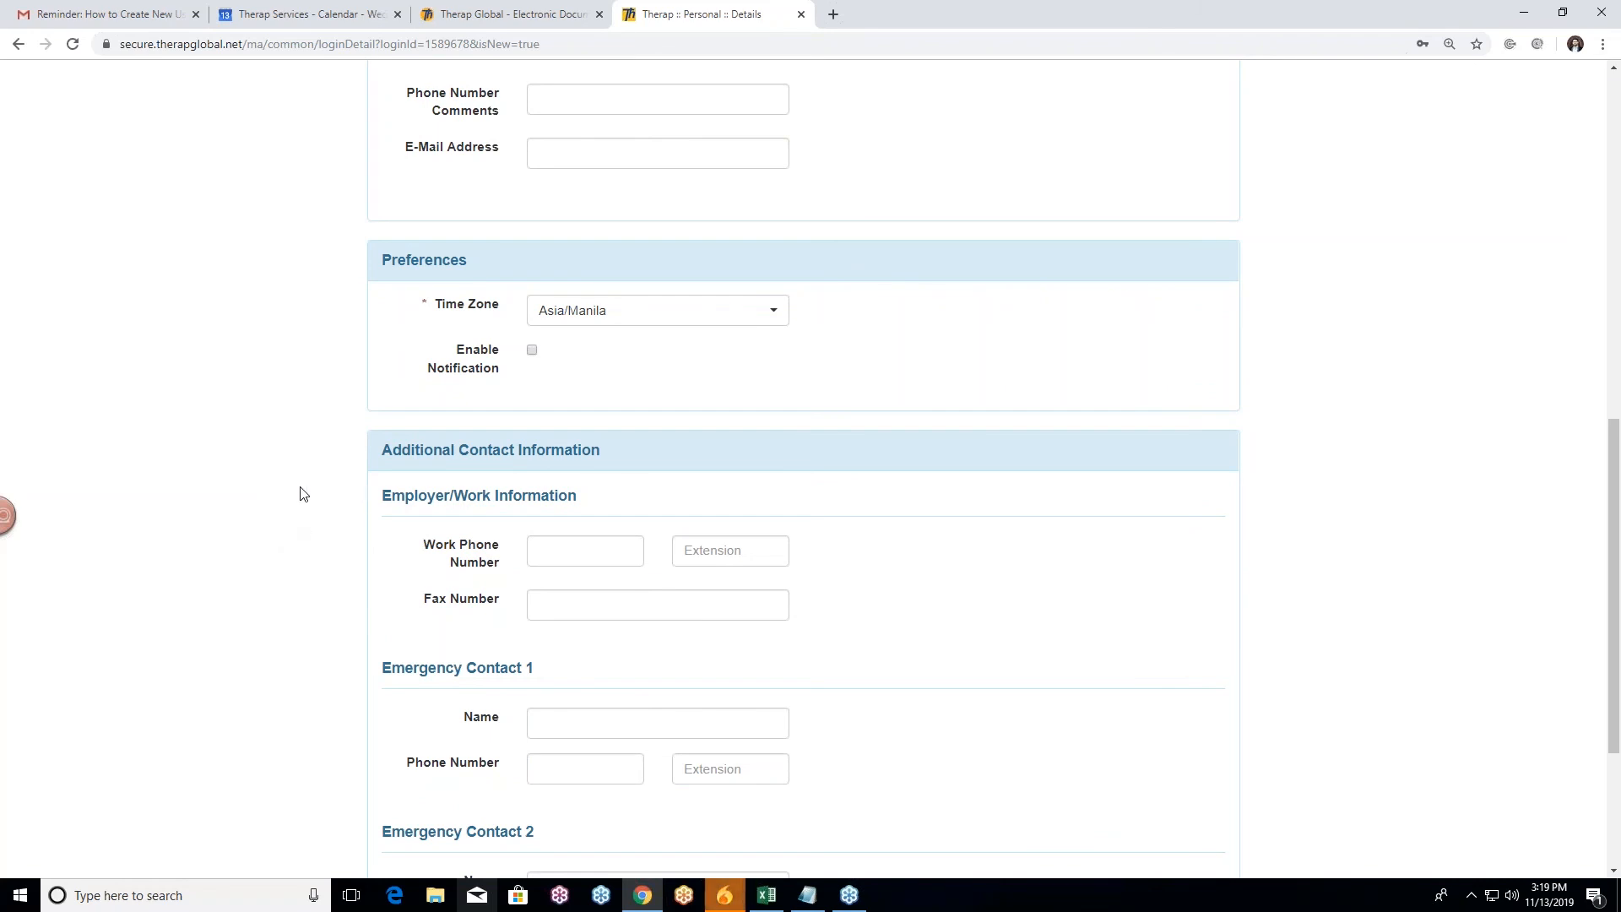
{"action": "scroll", "coordinate": [305, 481], "scroll_direction": "down", "scroll_amount": 1}
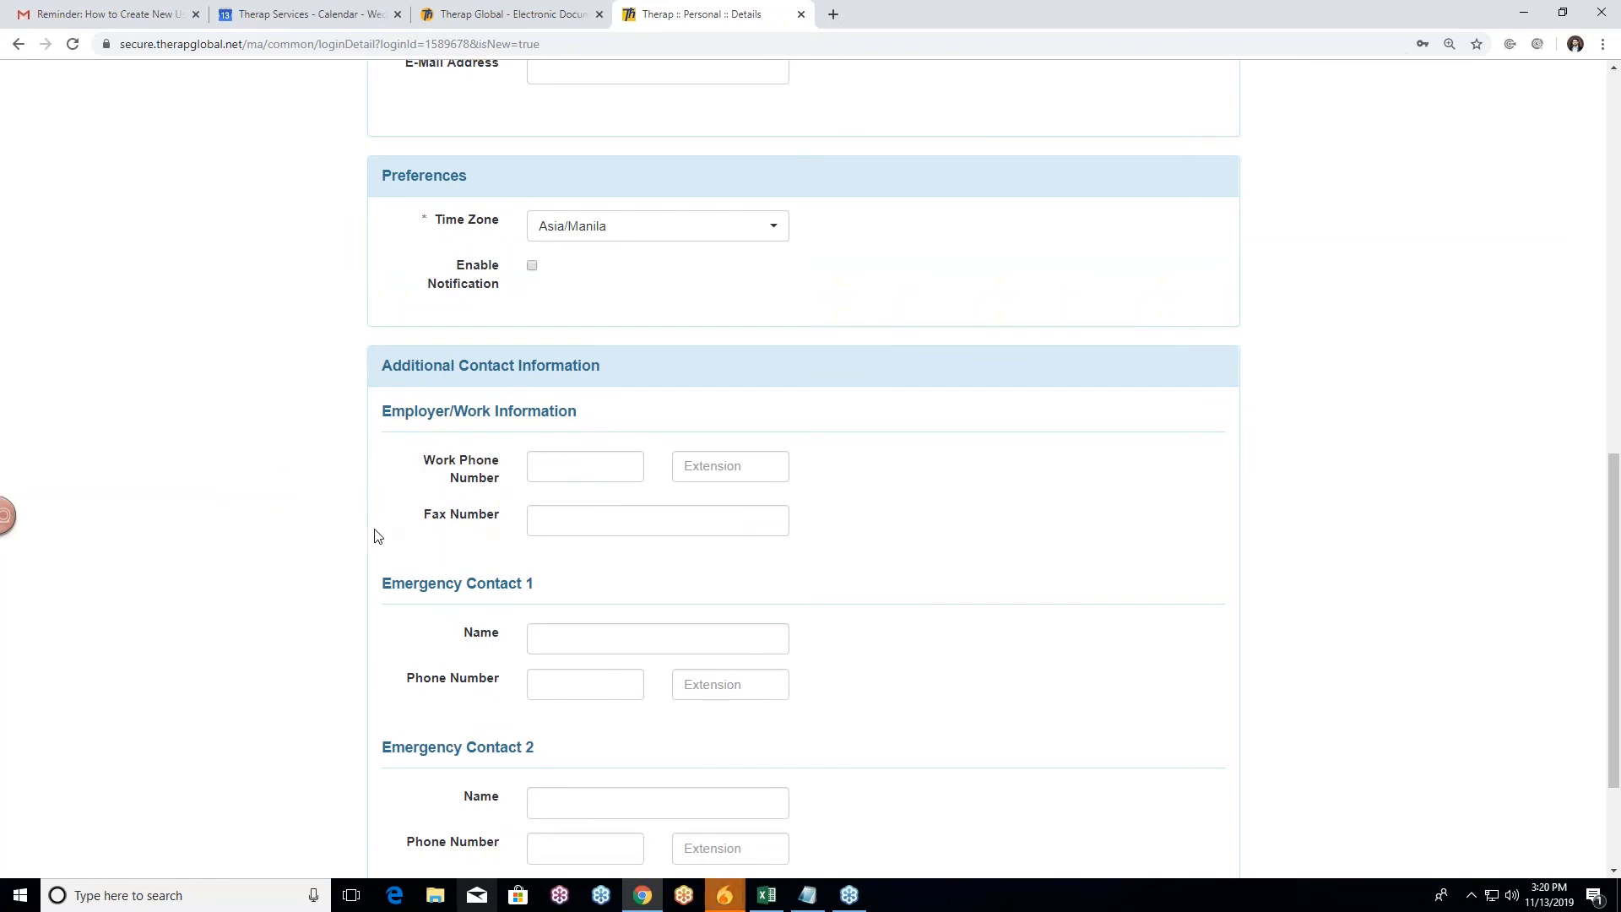
{"action": "scroll", "coordinate": [465, 536], "scroll_direction": "down", "scroll_amount": 2}
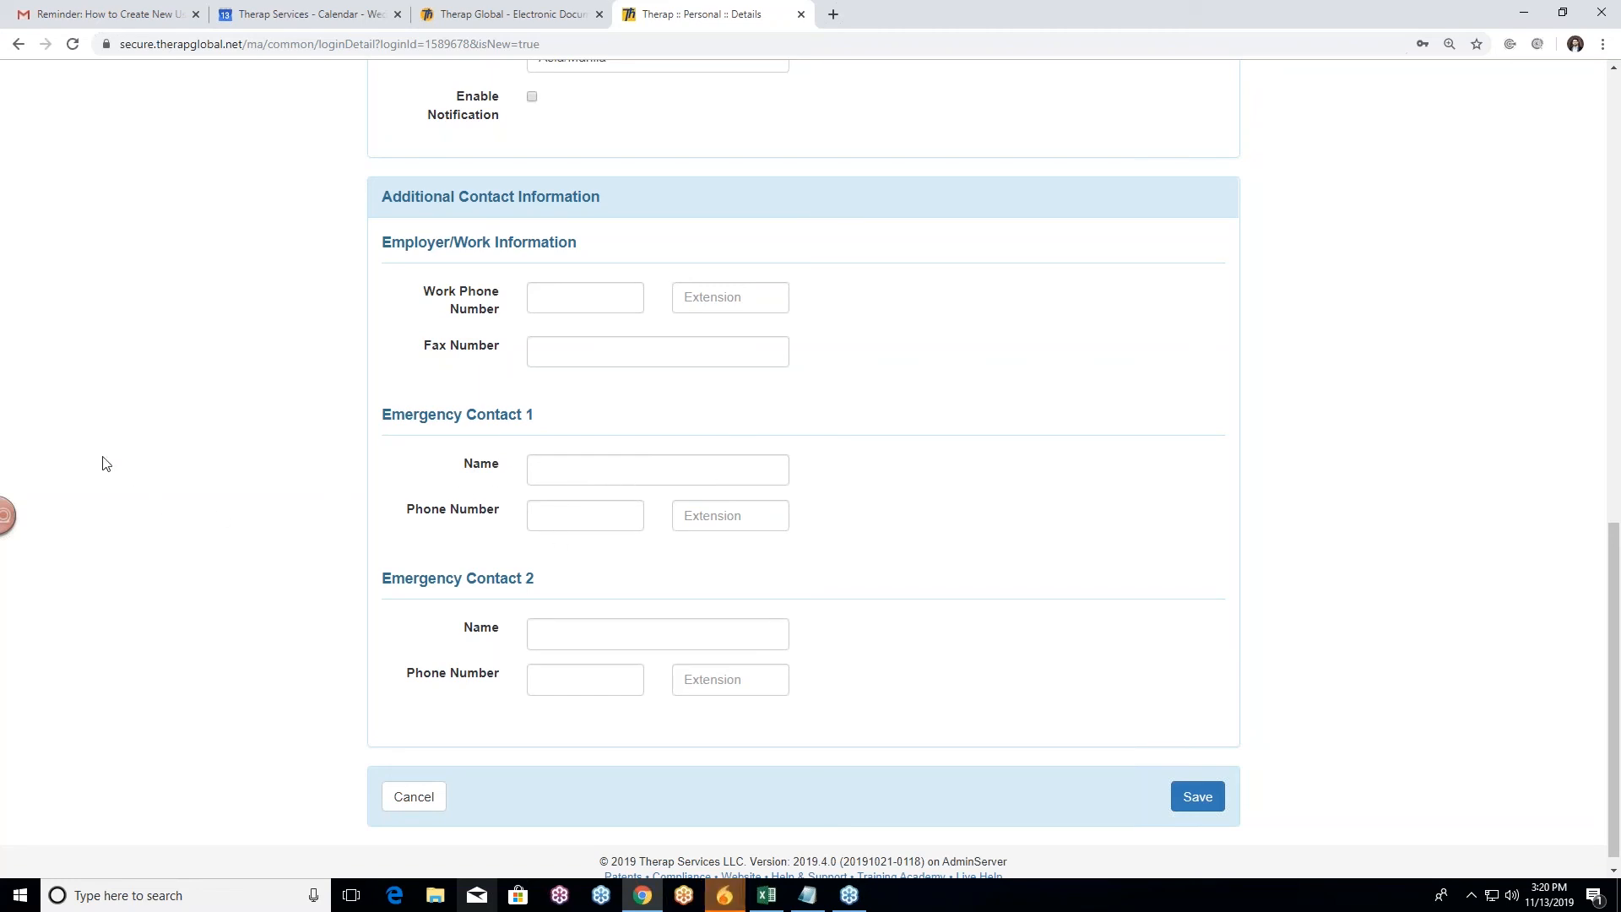
{"action": "scroll", "coordinate": [488, 501], "scroll_direction": "up", "scroll_amount": 8}
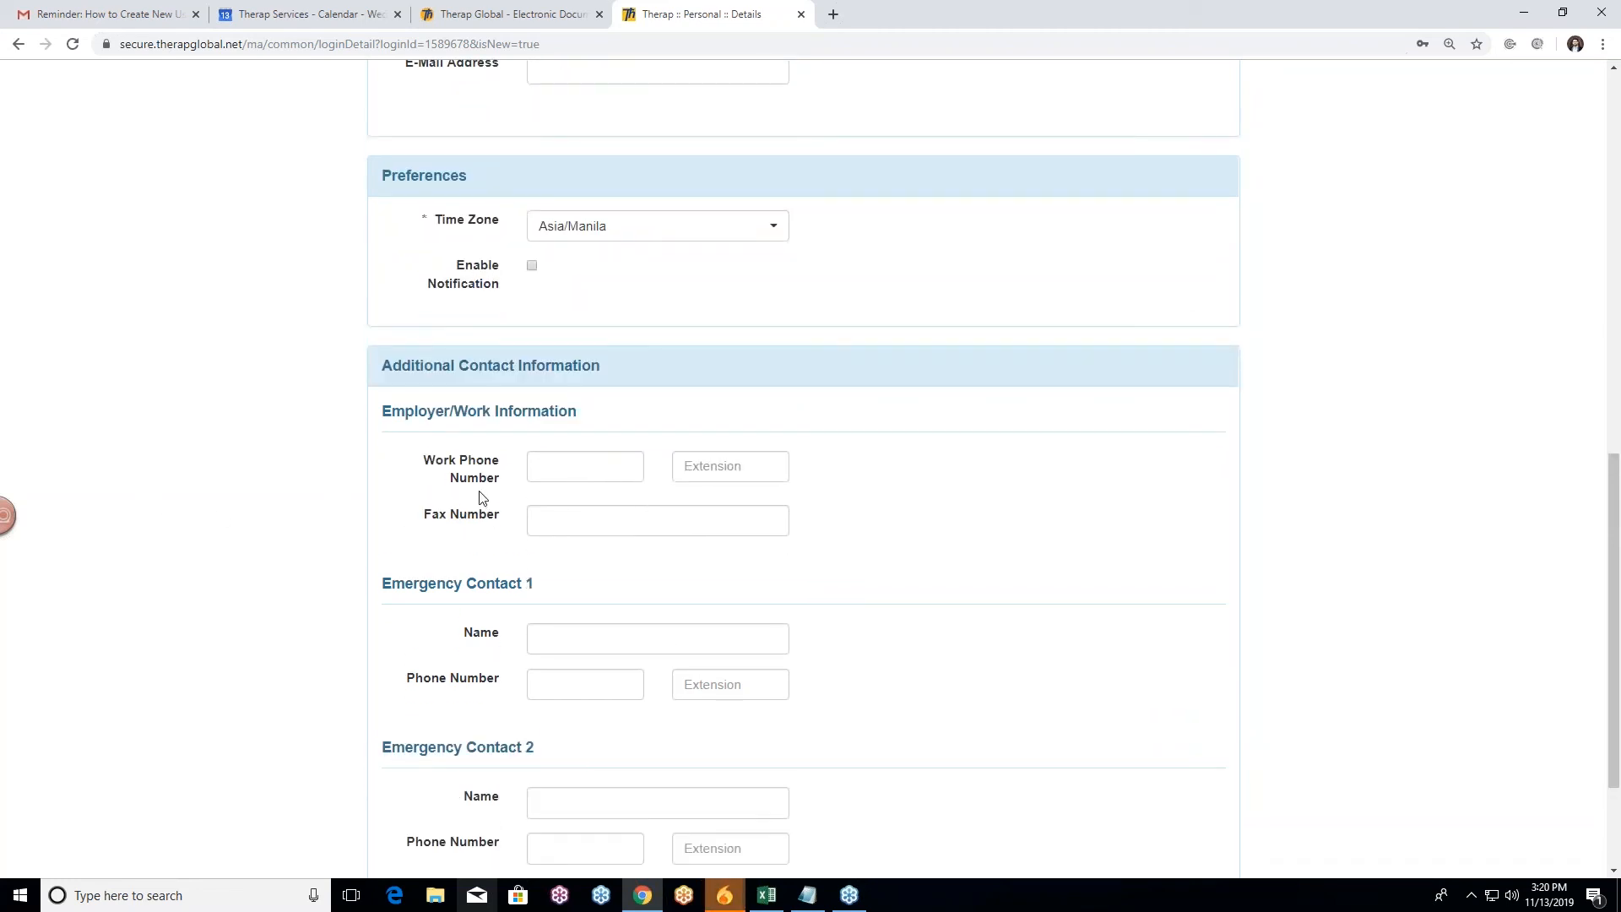
{"action": "scroll", "coordinate": [342, 471], "scroll_direction": "up", "scroll_amount": 5}
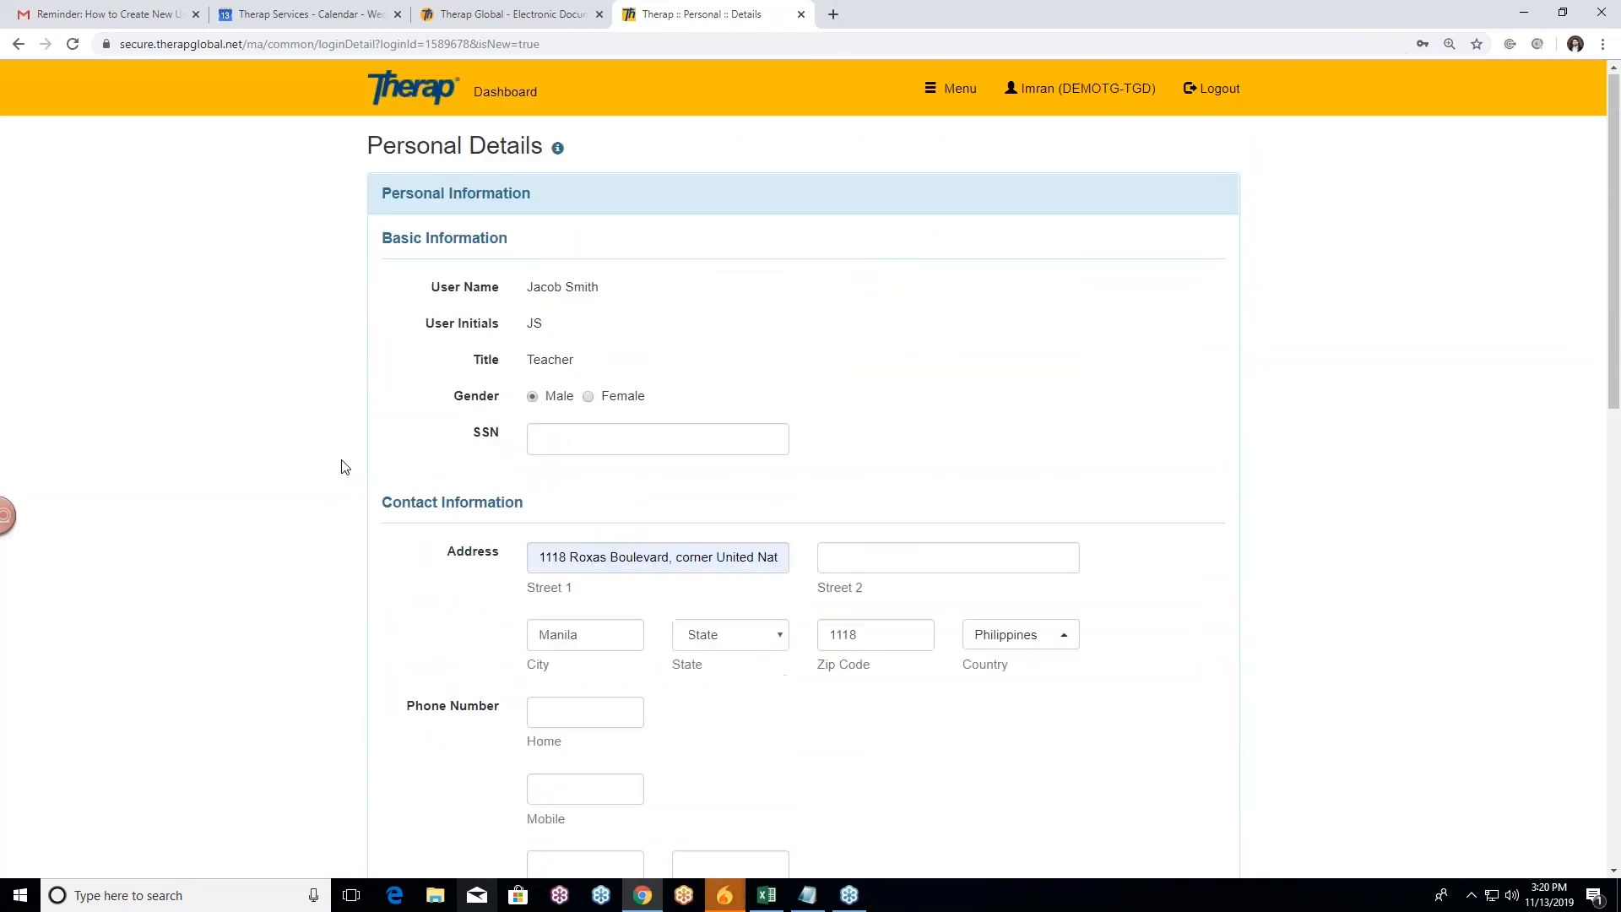
{"action": "scroll", "coordinate": [344, 464], "scroll_direction": "down", "scroll_amount": 9}
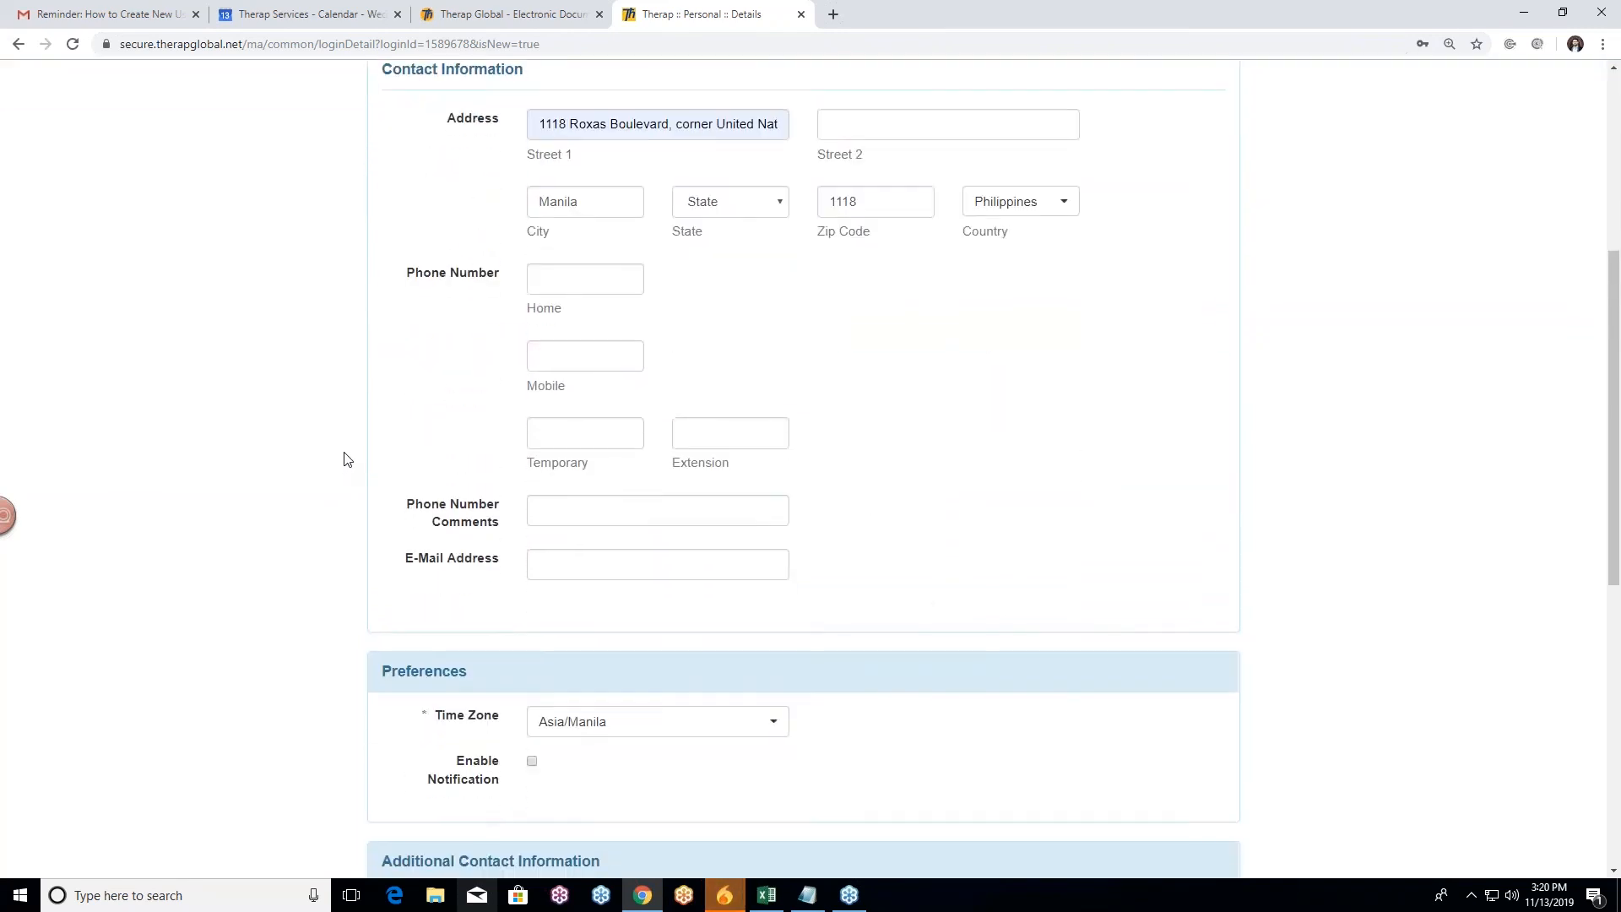
{"action": "scroll", "coordinate": [345, 457], "scroll_direction": "down", "scroll_amount": 4}
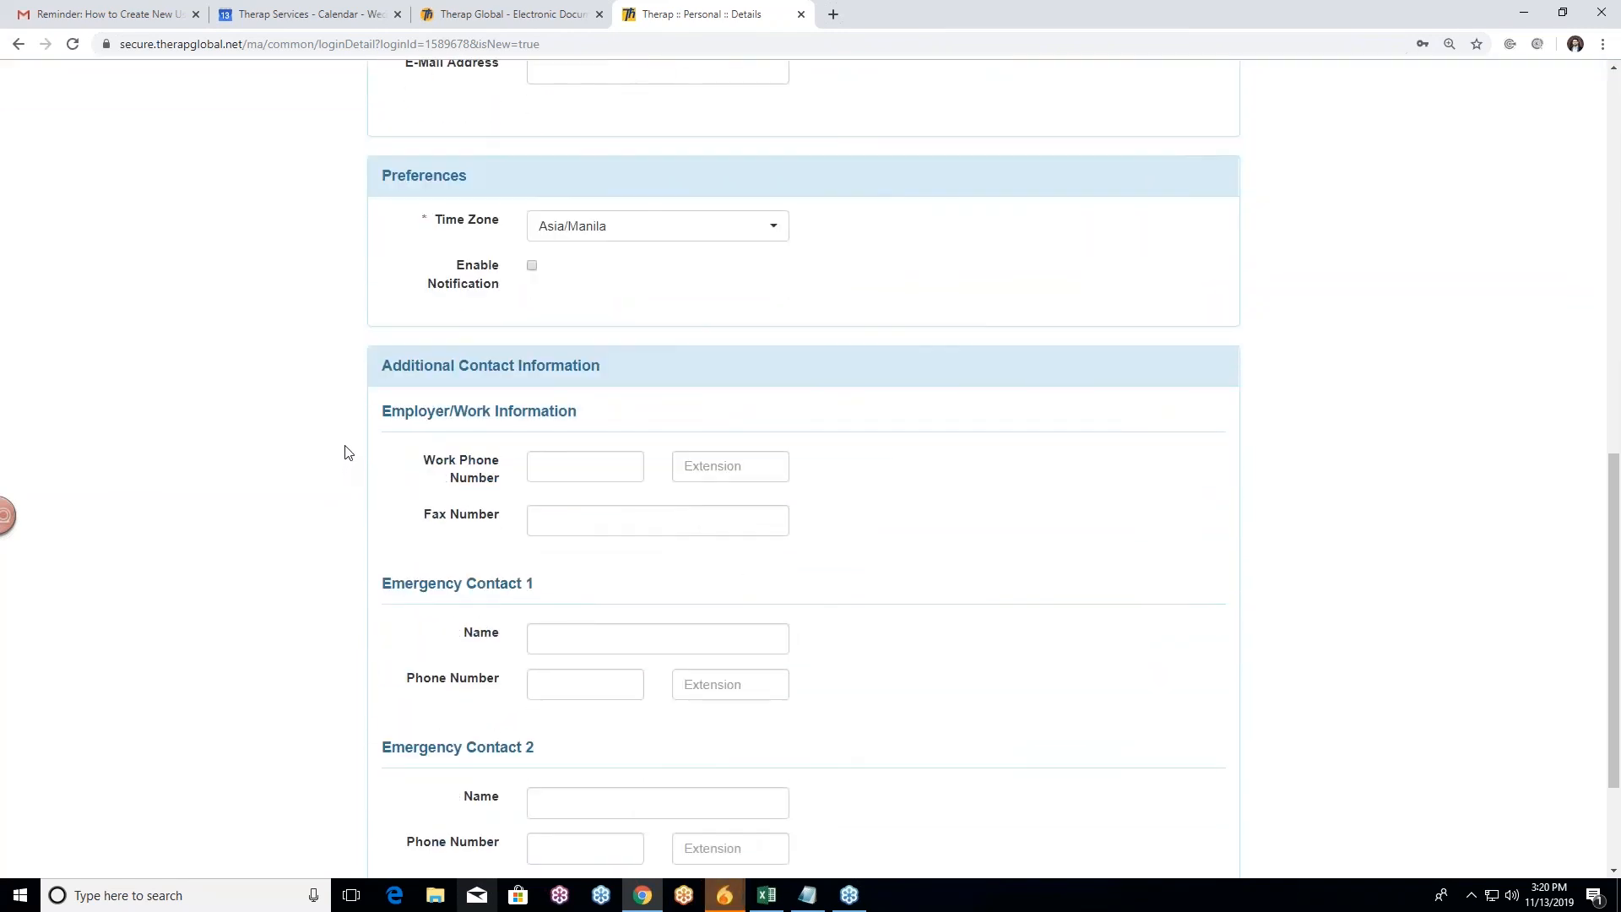
{"action": "scroll", "coordinate": [342, 459], "scroll_direction": "up", "scroll_amount": 6}
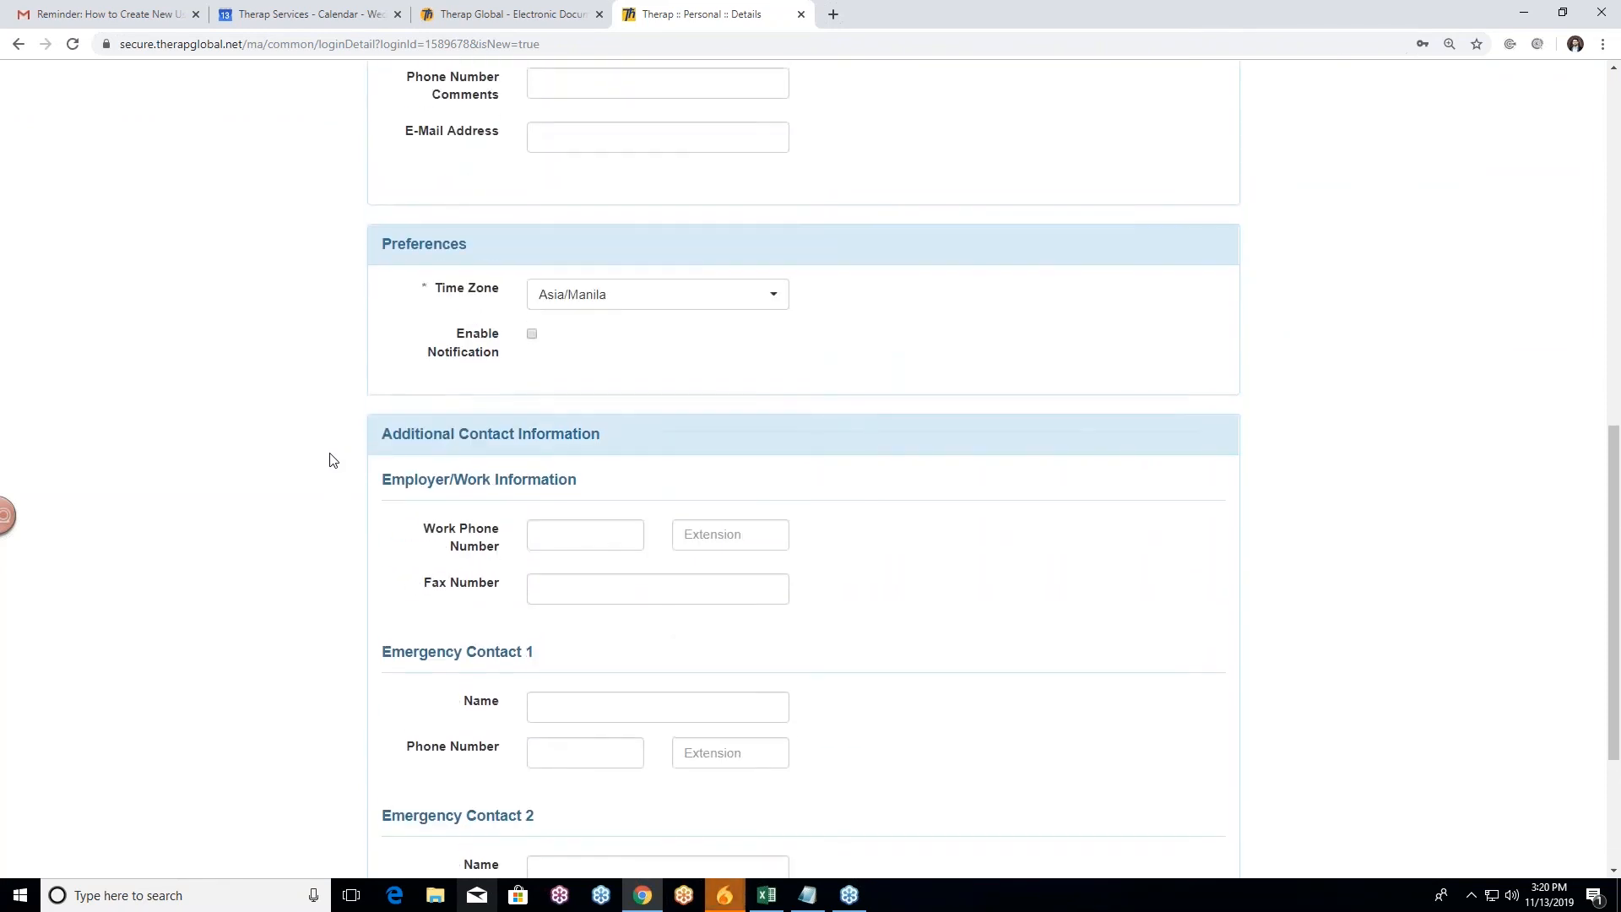
{"action": "scroll", "coordinate": [332, 455], "scroll_direction": "up", "scroll_amount": 7}
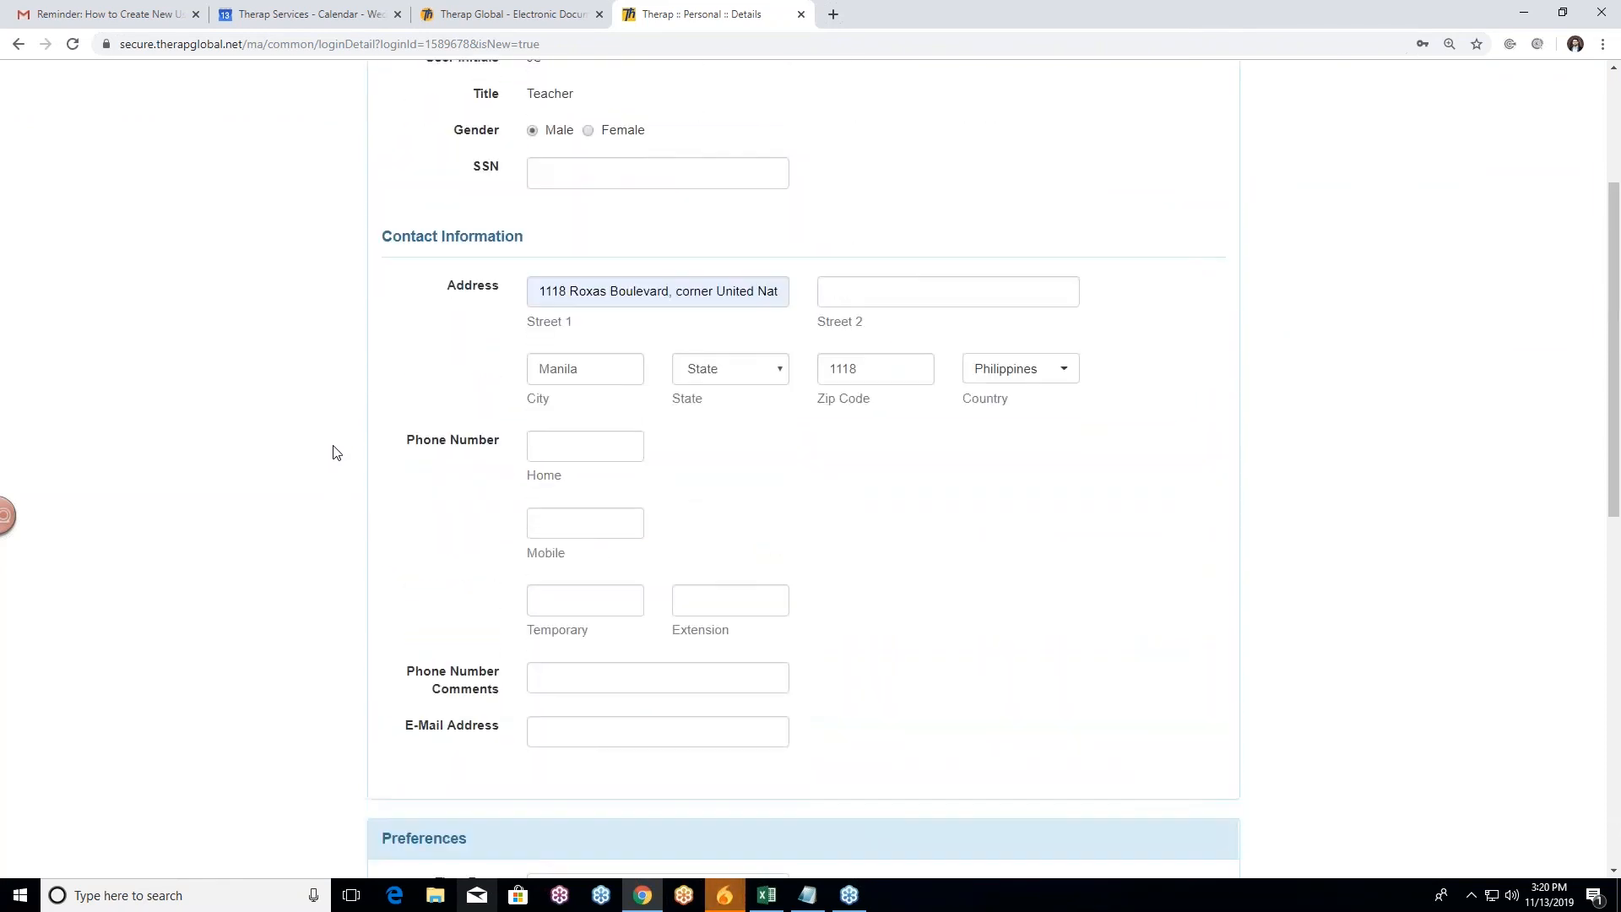
{"action": "scroll", "coordinate": [337, 452], "scroll_direction": "down", "scroll_amount": 8}
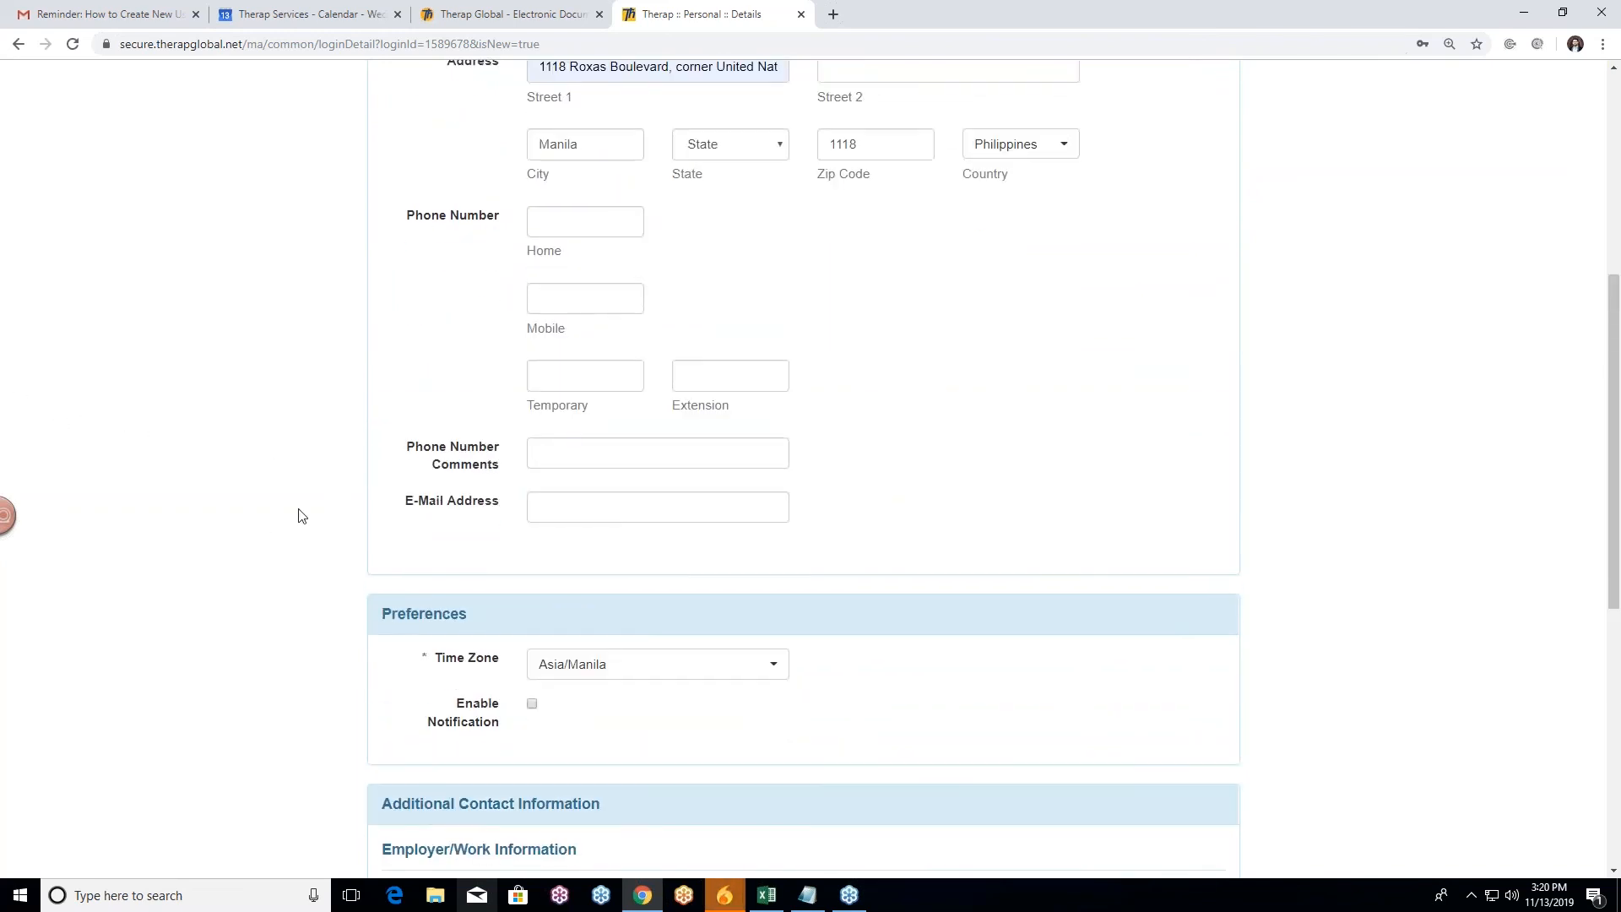
{"action": "scroll", "coordinate": [302, 514], "scroll_direction": "up", "scroll_amount": 6}
{"action": "scroll", "coordinate": [279, 498], "scroll_direction": "up", "scroll_amount": 2}
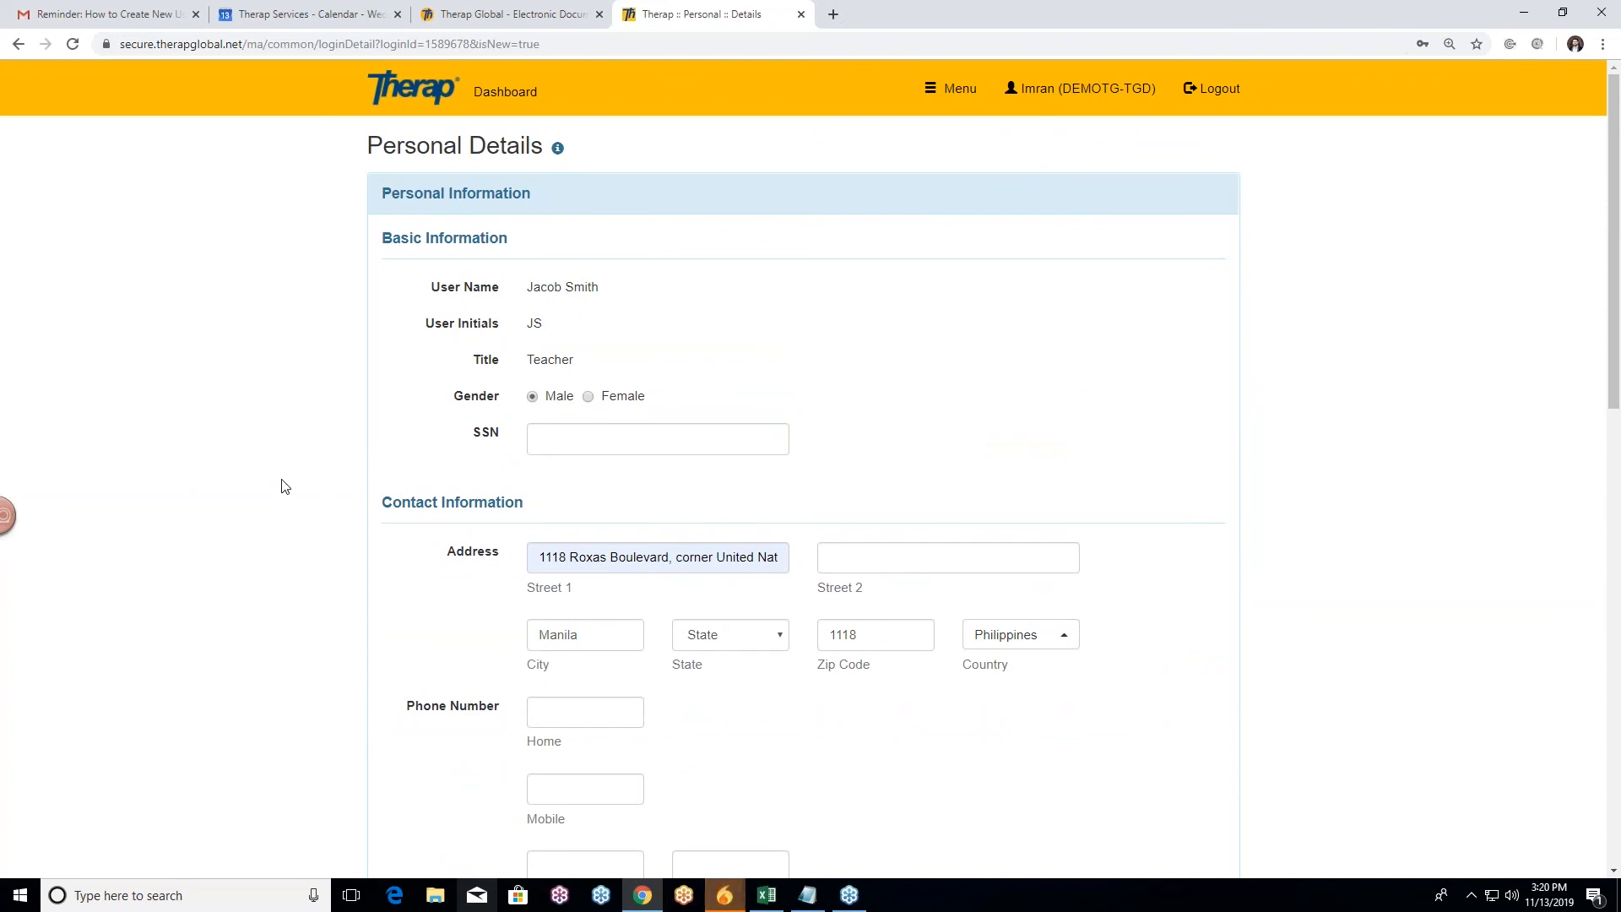
{"action": "scroll", "coordinate": [284, 486], "scroll_direction": "down", "scroll_amount": 7}
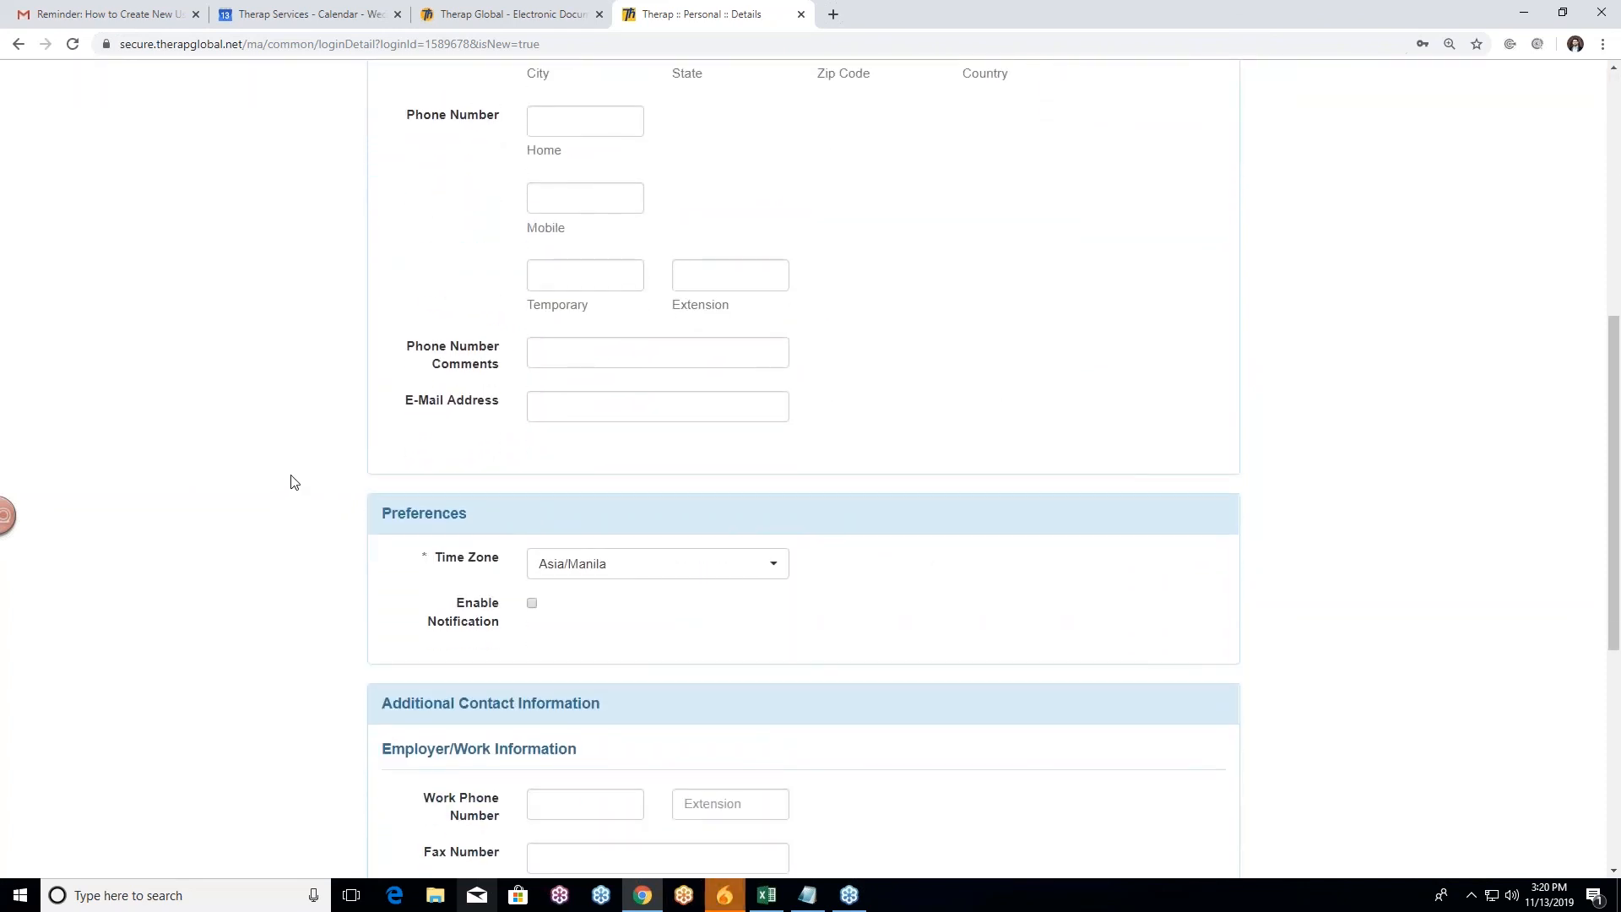
{"action": "scroll", "coordinate": [294, 482], "scroll_direction": "down", "scroll_amount": 1}
{"action": "scroll", "coordinate": [291, 477], "scroll_direction": "down", "scroll_amount": 2}
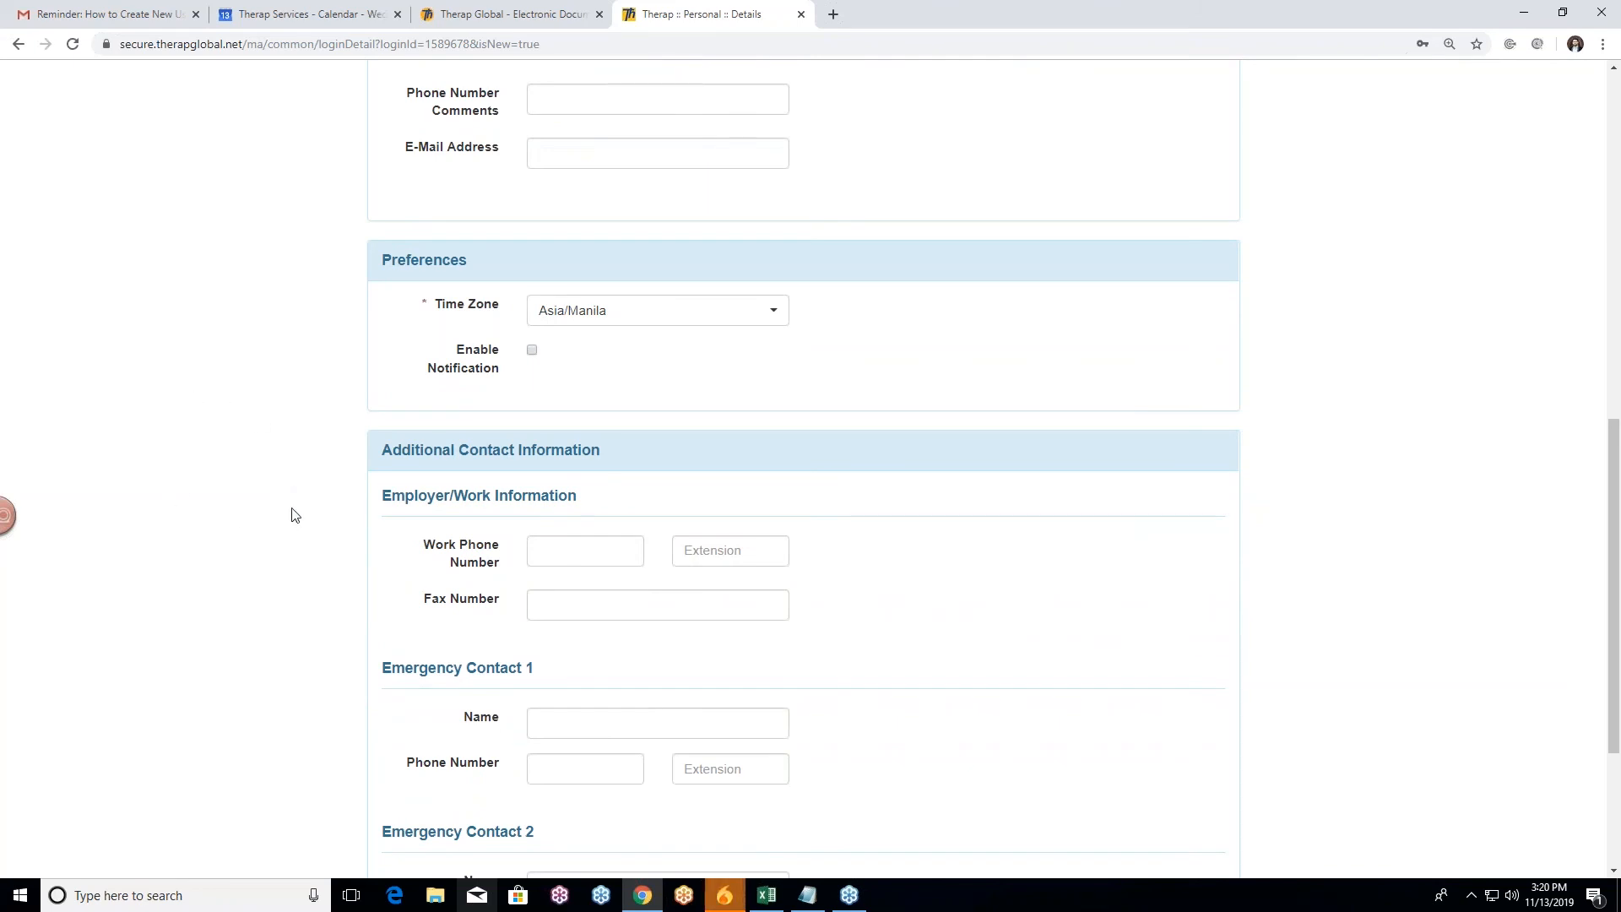
{"action": "scroll", "coordinate": [293, 515], "scroll_direction": "down", "scroll_amount": 1}
{"action": "scroll", "coordinate": [286, 532], "scroll_direction": "down", "scroll_amount": 2}
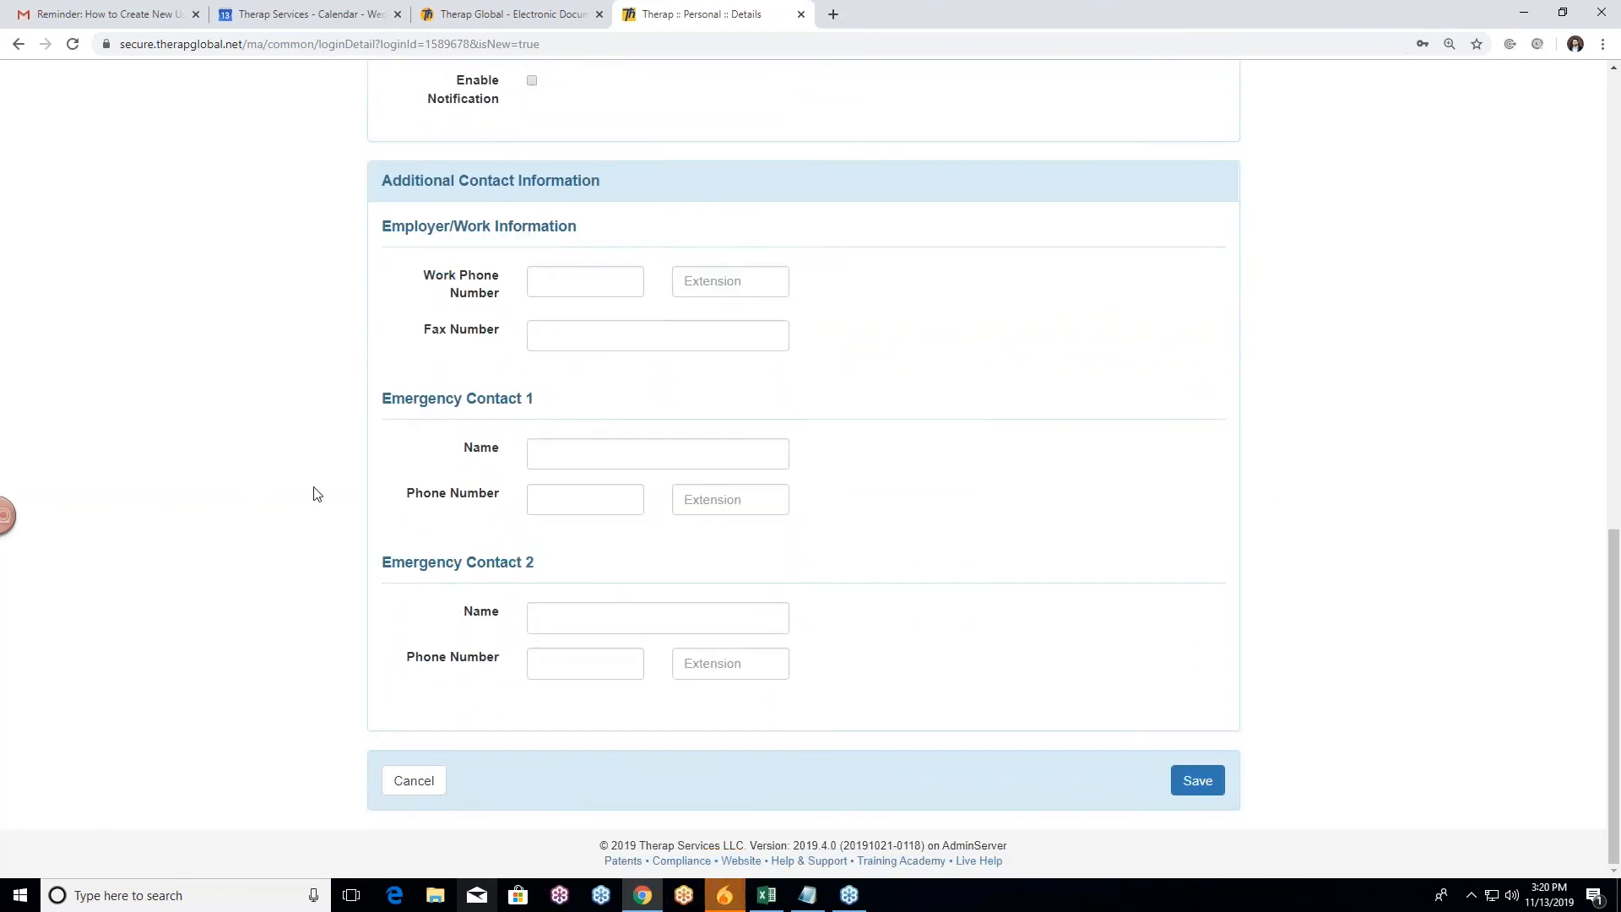
{"action": "scroll", "coordinate": [321, 495], "scroll_direction": "up", "scroll_amount": 1}
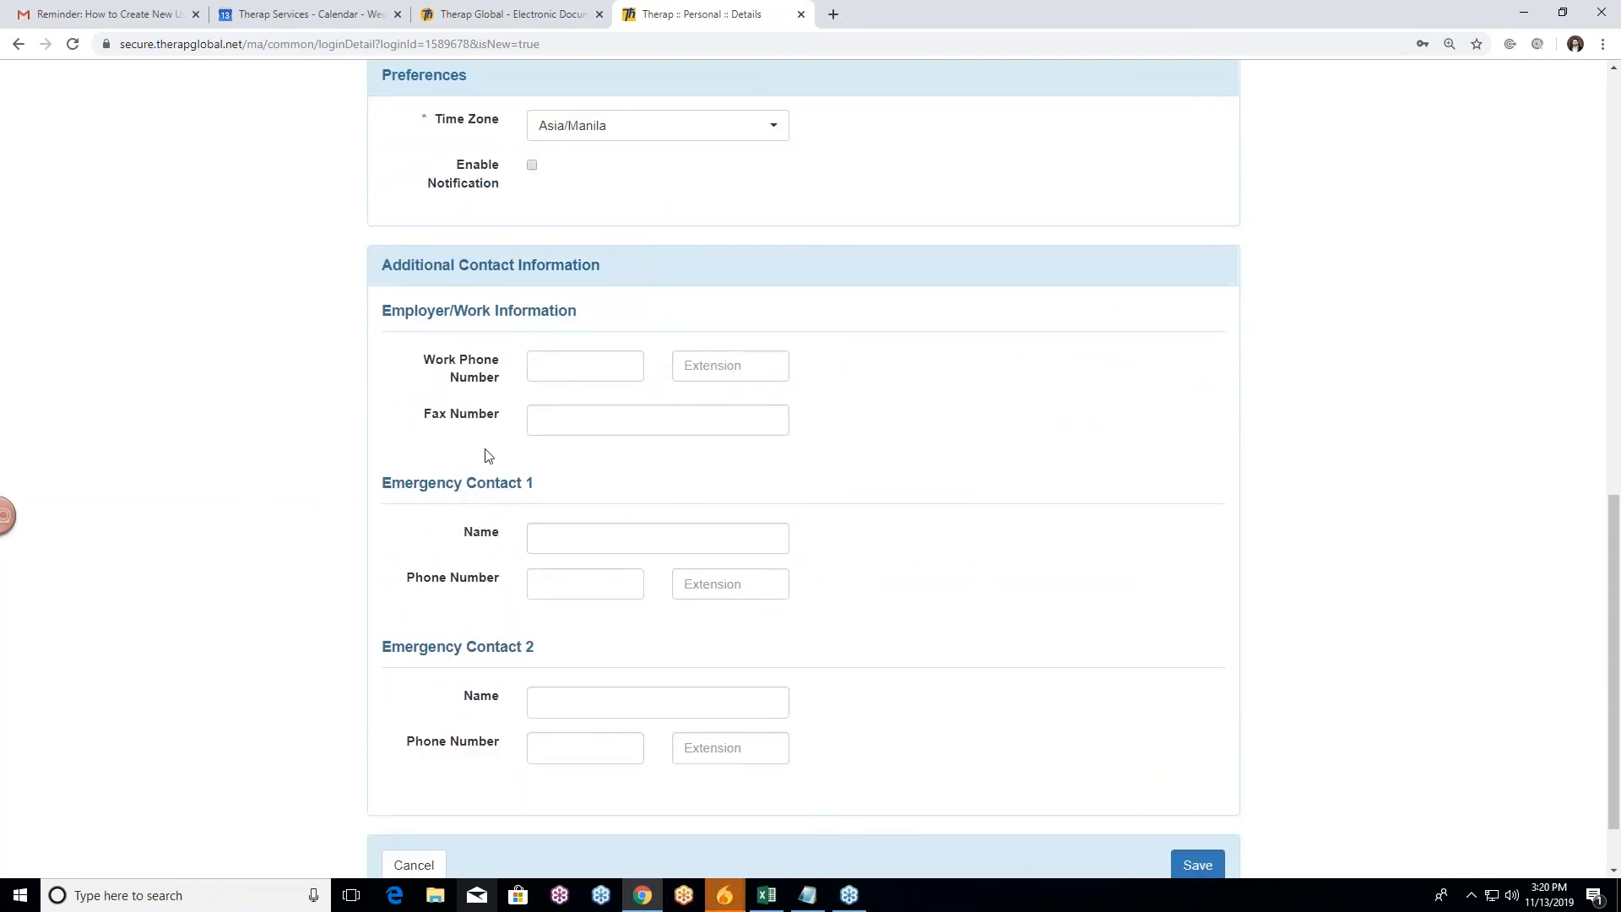
{"action": "scroll", "coordinate": [284, 477], "scroll_direction": "up", "scroll_amount": 1}
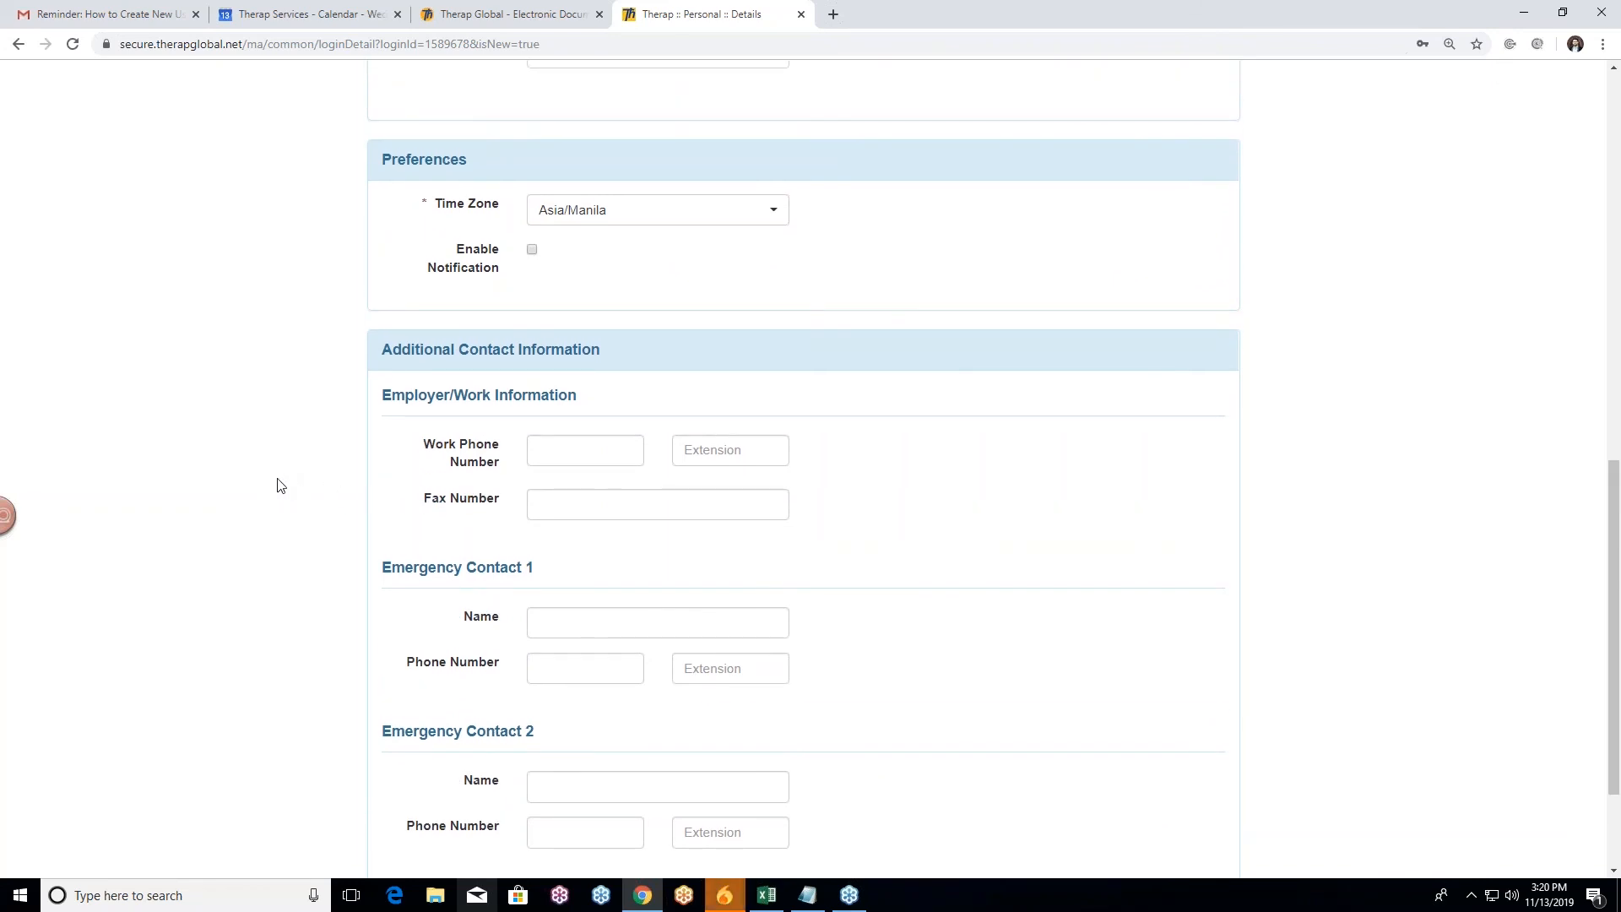
{"action": "scroll", "coordinate": [283, 483], "scroll_direction": "up", "scroll_amount": 6}
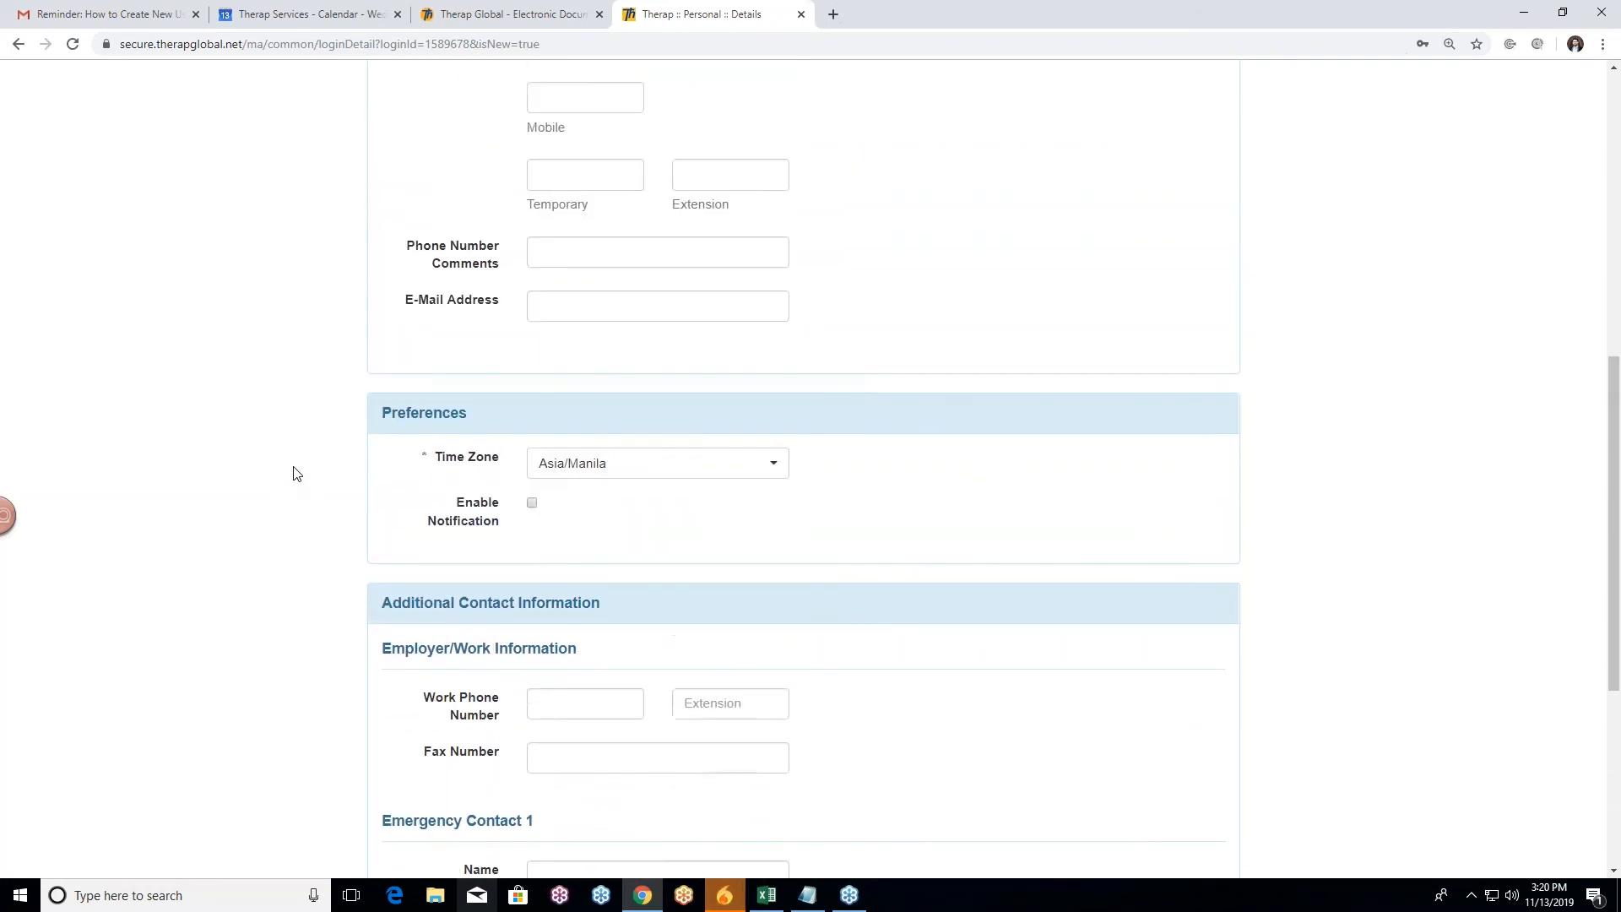
{"action": "scroll", "coordinate": [295, 473], "scroll_direction": "down", "scroll_amount": 5}
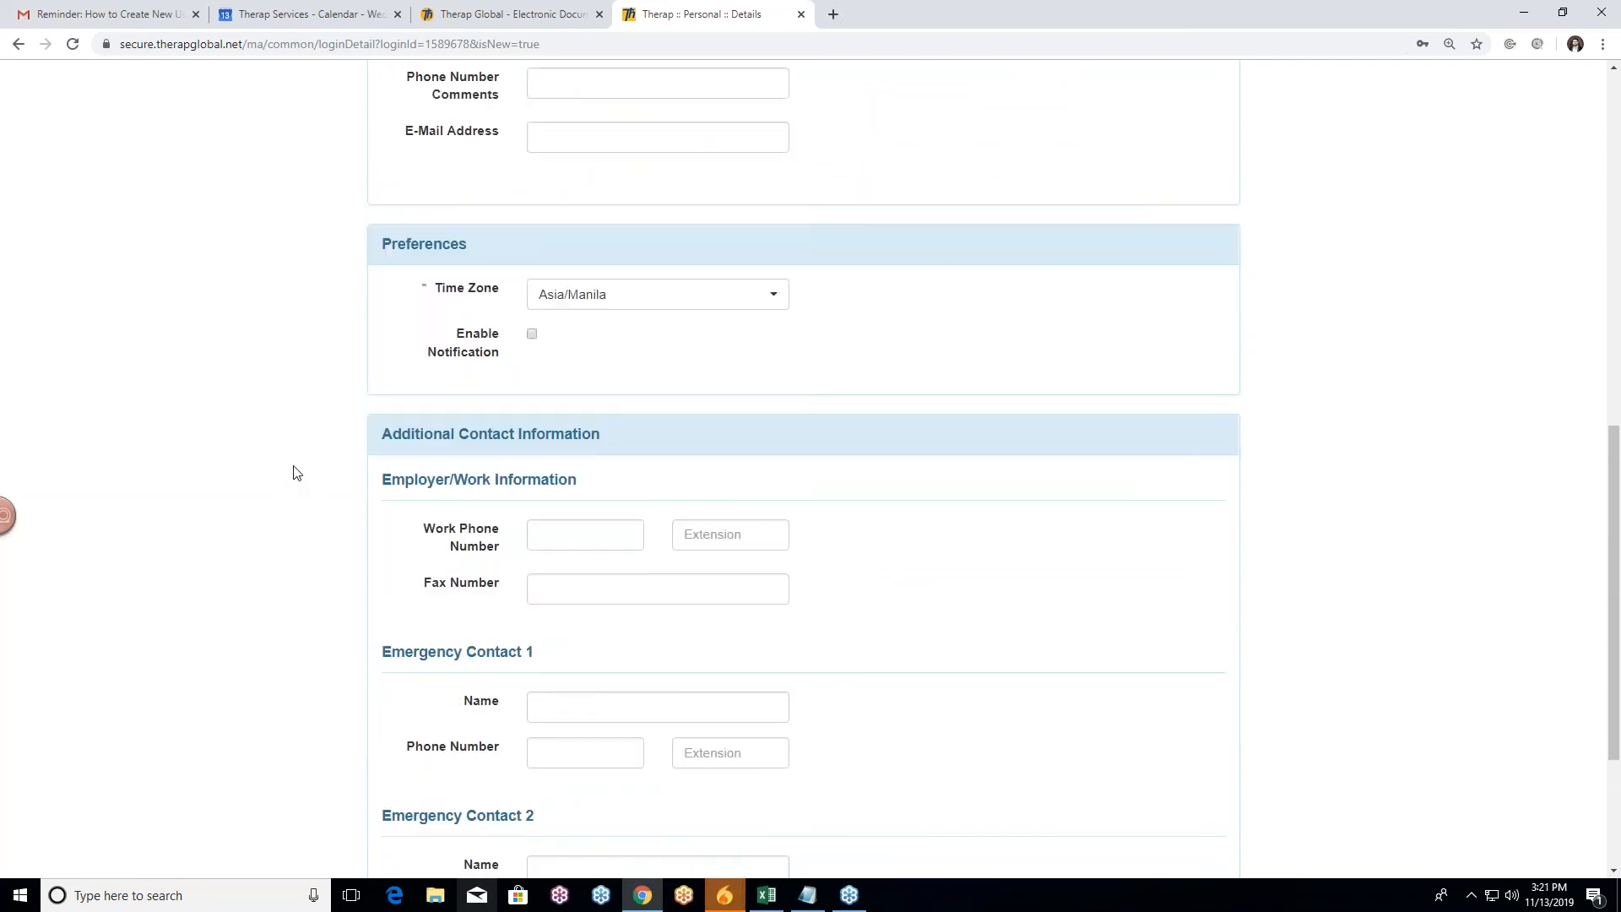
{"action": "scroll", "coordinate": [296, 473], "scroll_direction": "down", "scroll_amount": 3}
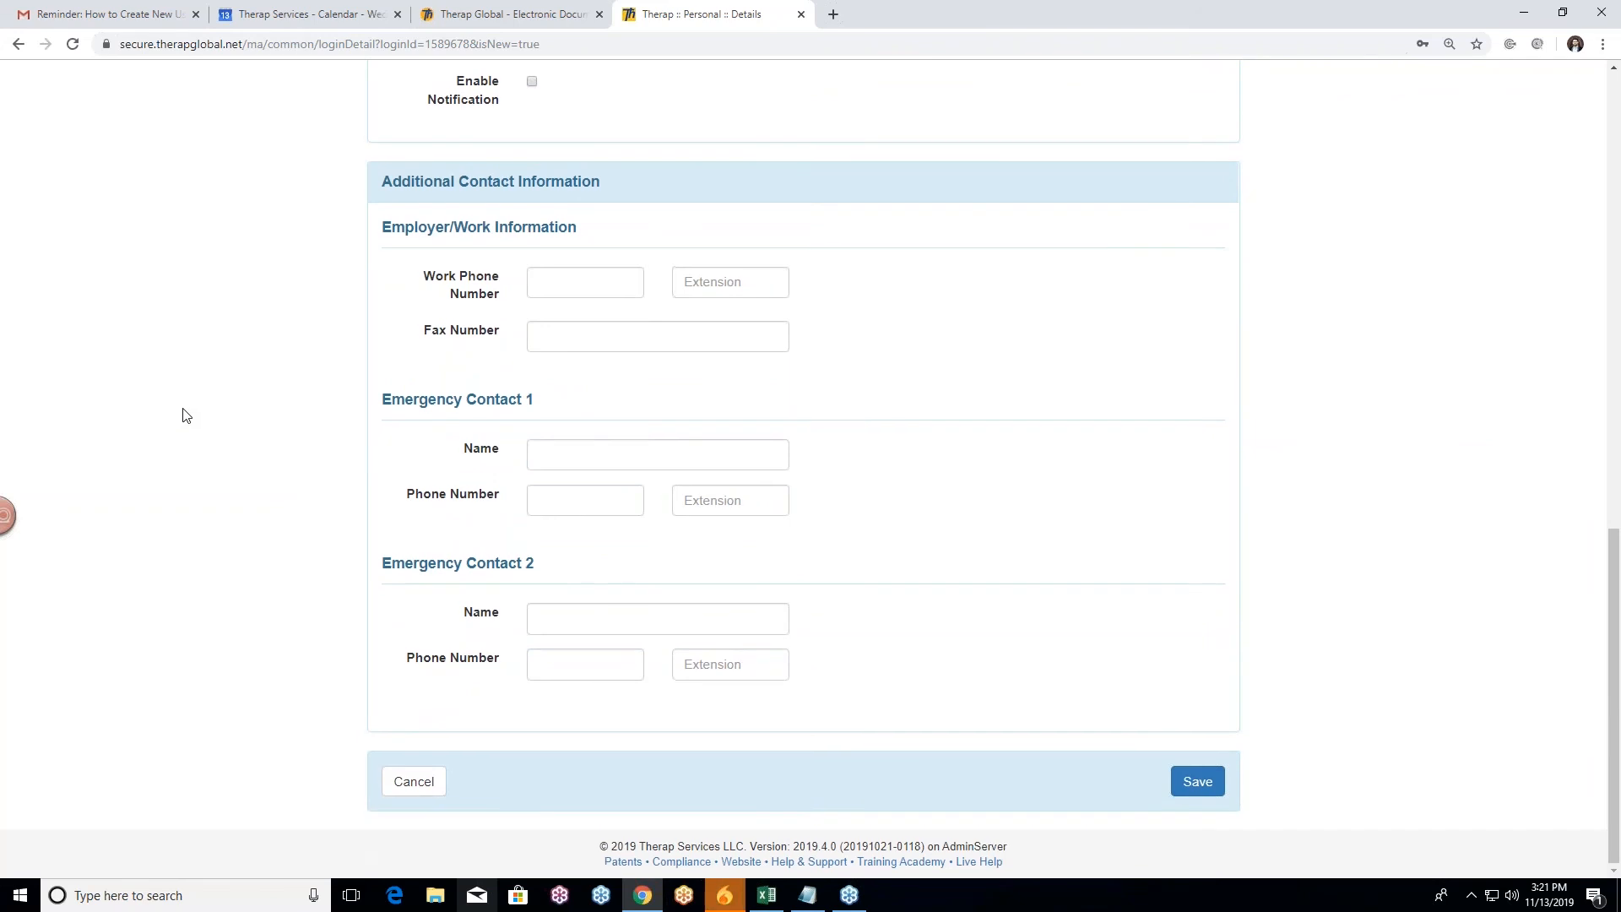
{"action": "scroll", "coordinate": [184, 418], "scroll_direction": "up", "scroll_amount": 8}
{"action": "scroll", "coordinate": [187, 426], "scroll_direction": "up", "scroll_amount": 3}
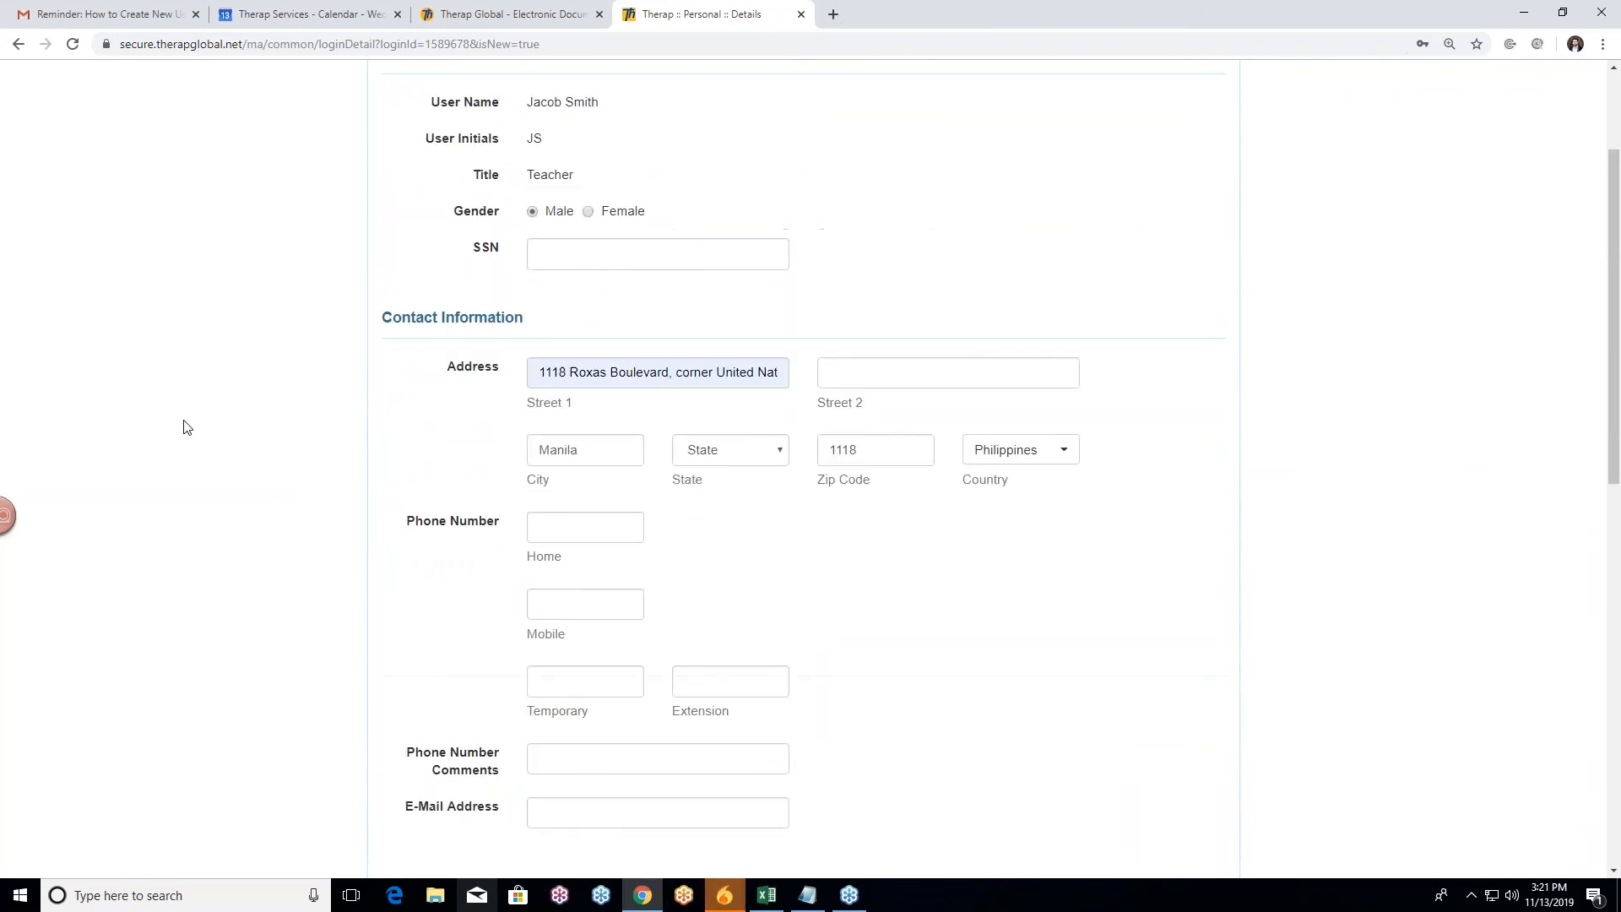
{"action": "scroll", "coordinate": [188, 424], "scroll_direction": "up", "scroll_amount": 3}
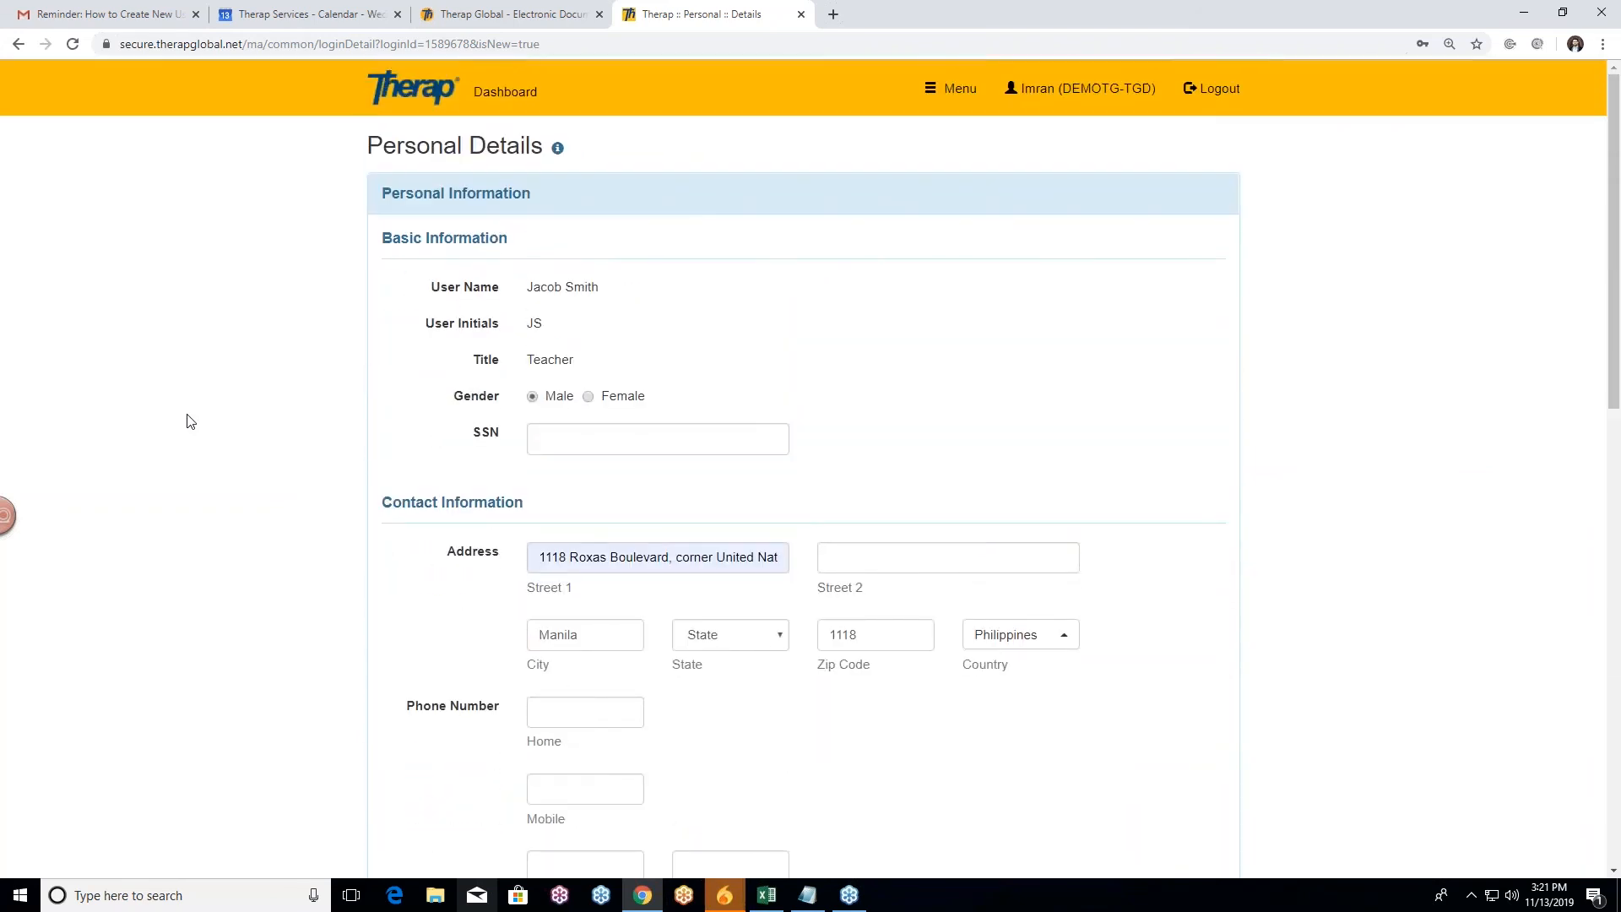
{"action": "scroll", "coordinate": [189, 411], "scroll_direction": "down", "scroll_amount": 2}
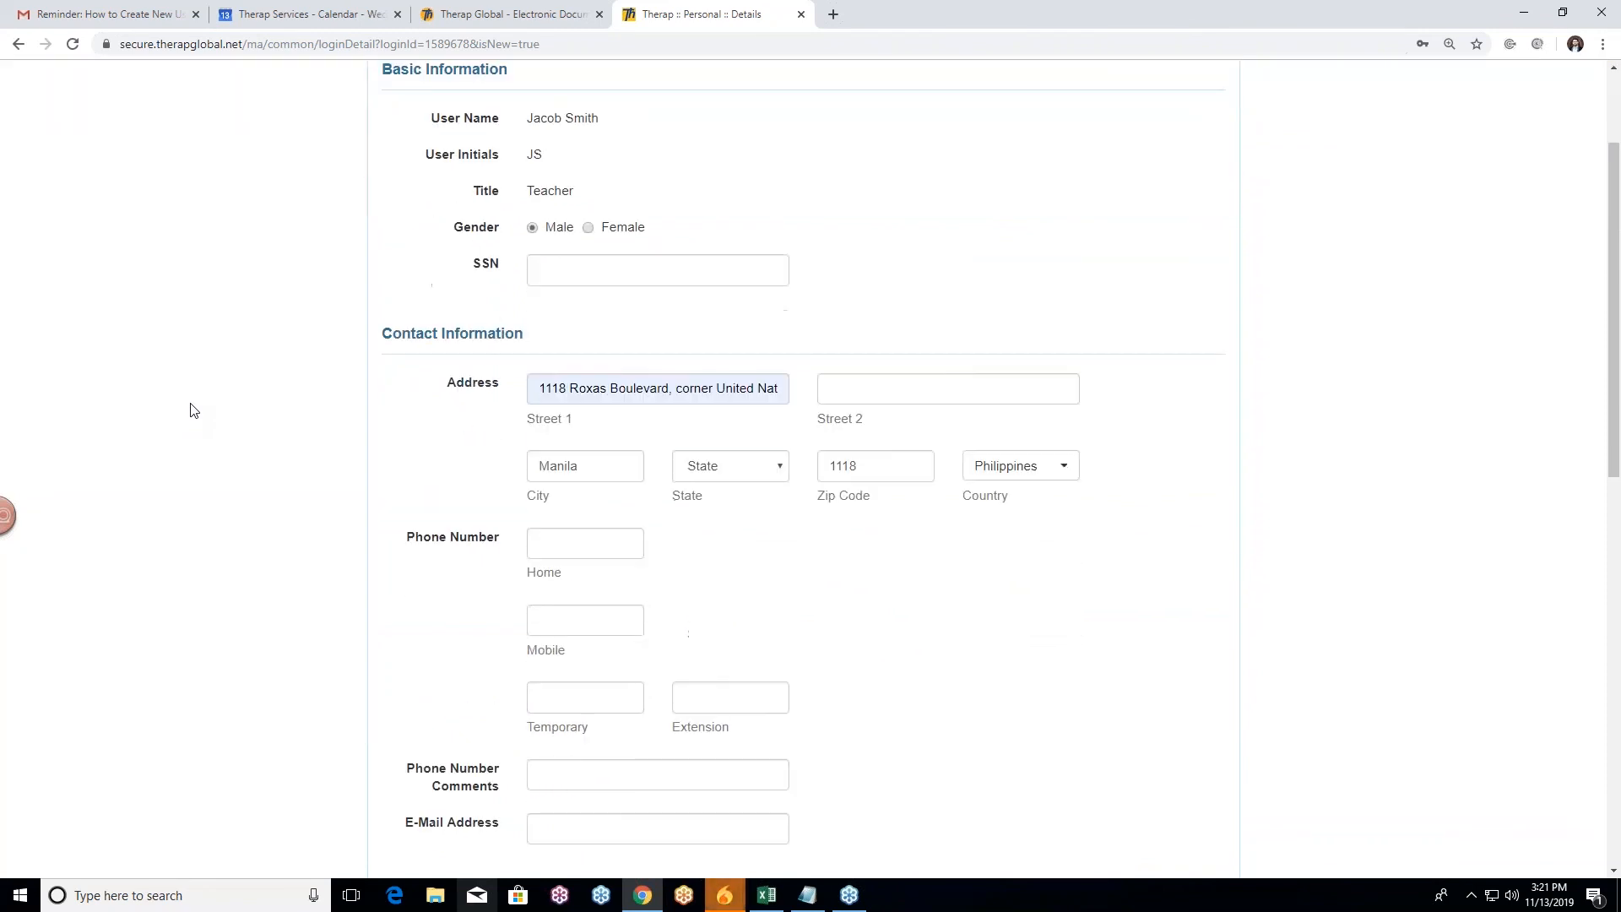
{"action": "scroll", "coordinate": [191, 410], "scroll_direction": "down", "scroll_amount": 10}
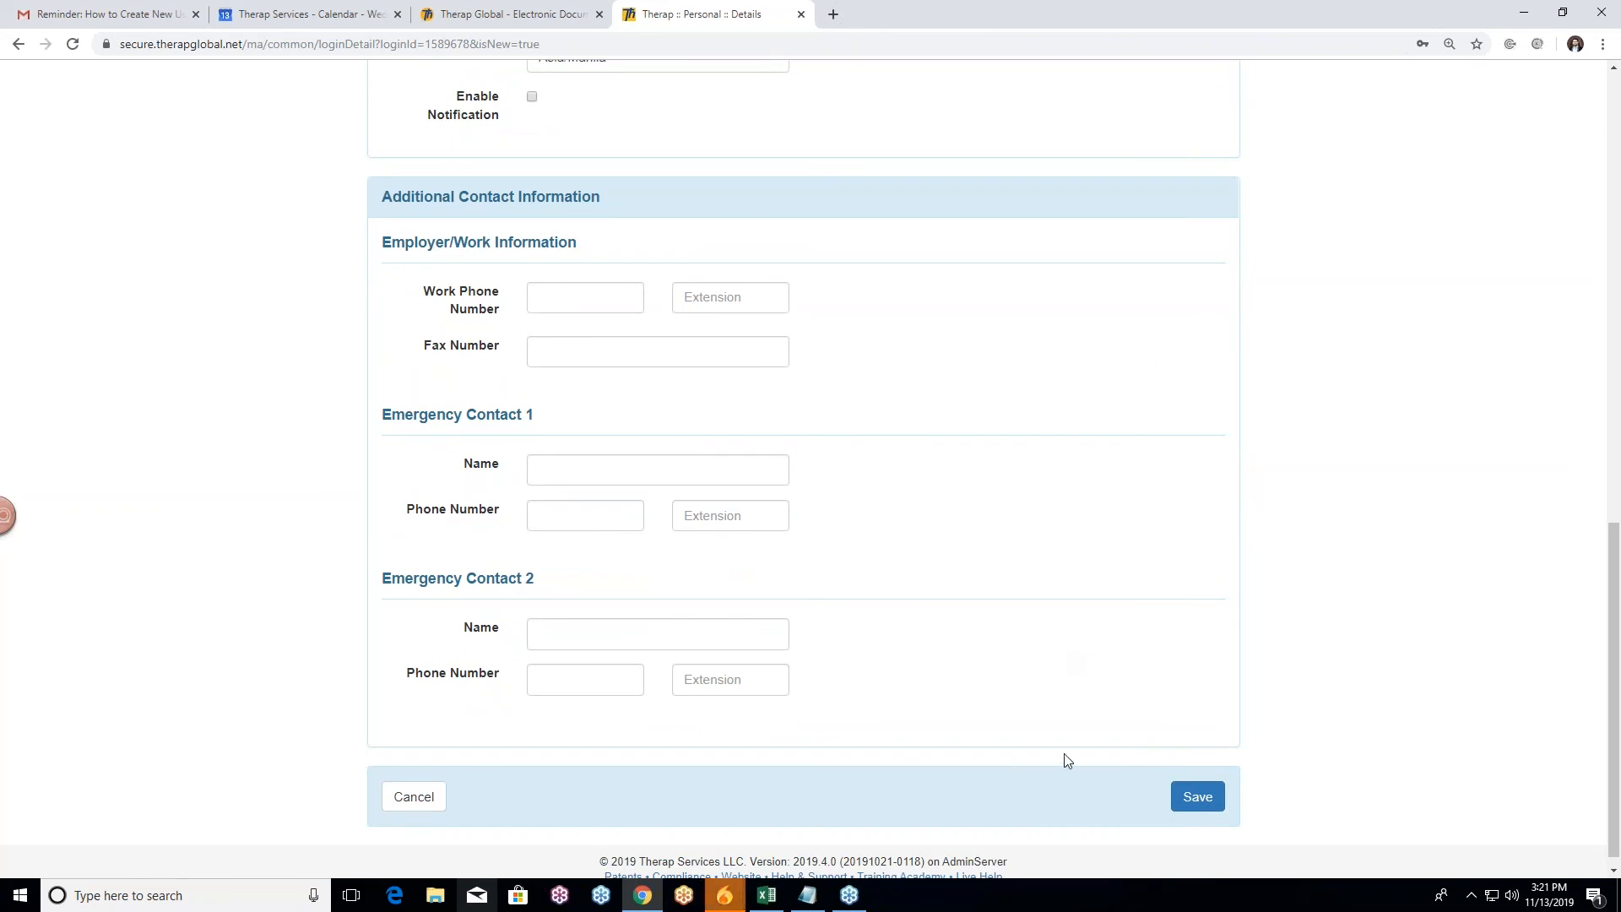
{"action": "scroll", "coordinate": [1057, 743], "scroll_direction": "up", "scroll_amount": 2}
{"action": "scroll", "coordinate": [1057, 714], "scroll_direction": "down", "scroll_amount": 2}
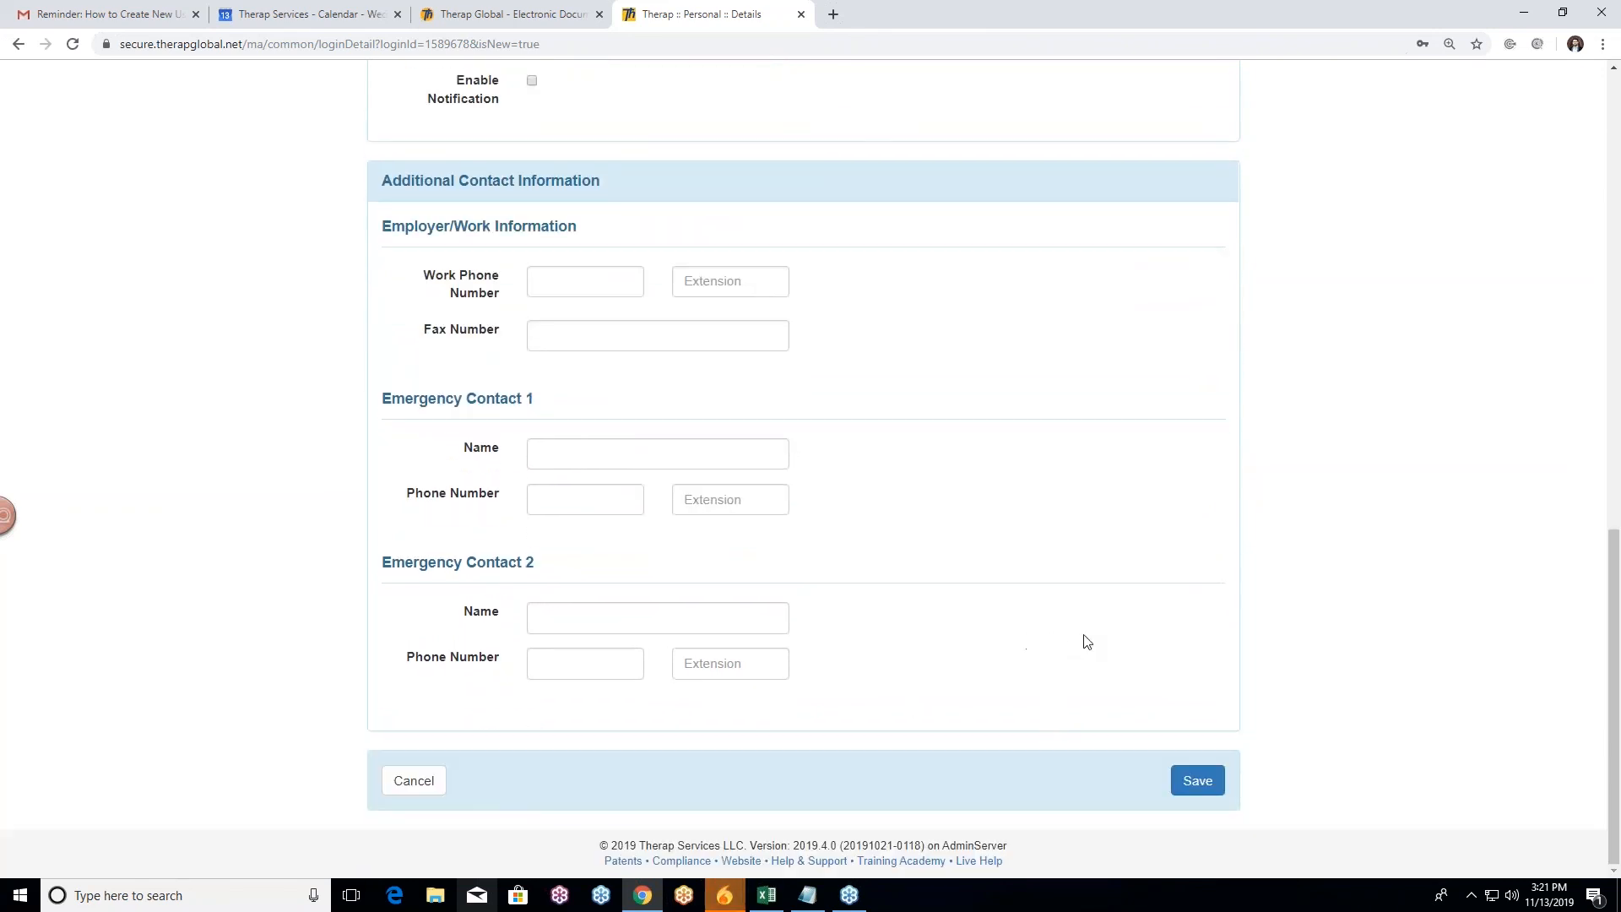
{"action": "scroll", "coordinate": [1047, 650], "scroll_direction": "up", "scroll_amount": 9}
{"action": "scroll", "coordinate": [1060, 647], "scroll_direction": "up", "scroll_amount": 6}
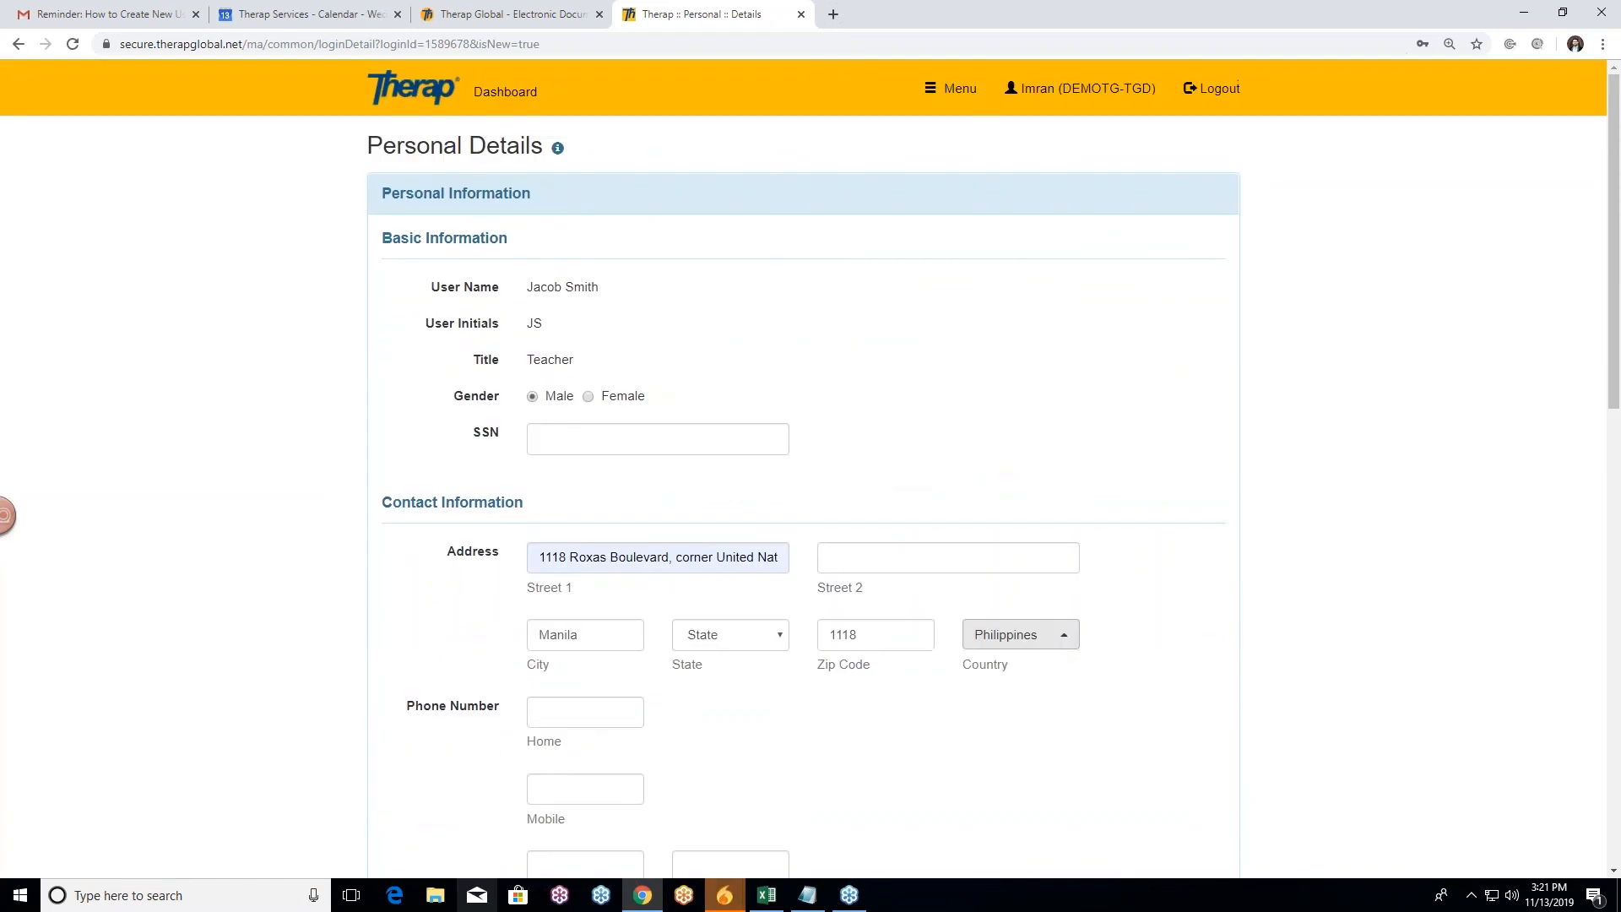
{"action": "scroll", "coordinate": [1169, 630], "scroll_direction": "down", "scroll_amount": 8}
{"action": "scroll", "coordinate": [1132, 620], "scroll_direction": "down", "scroll_amount": 5}
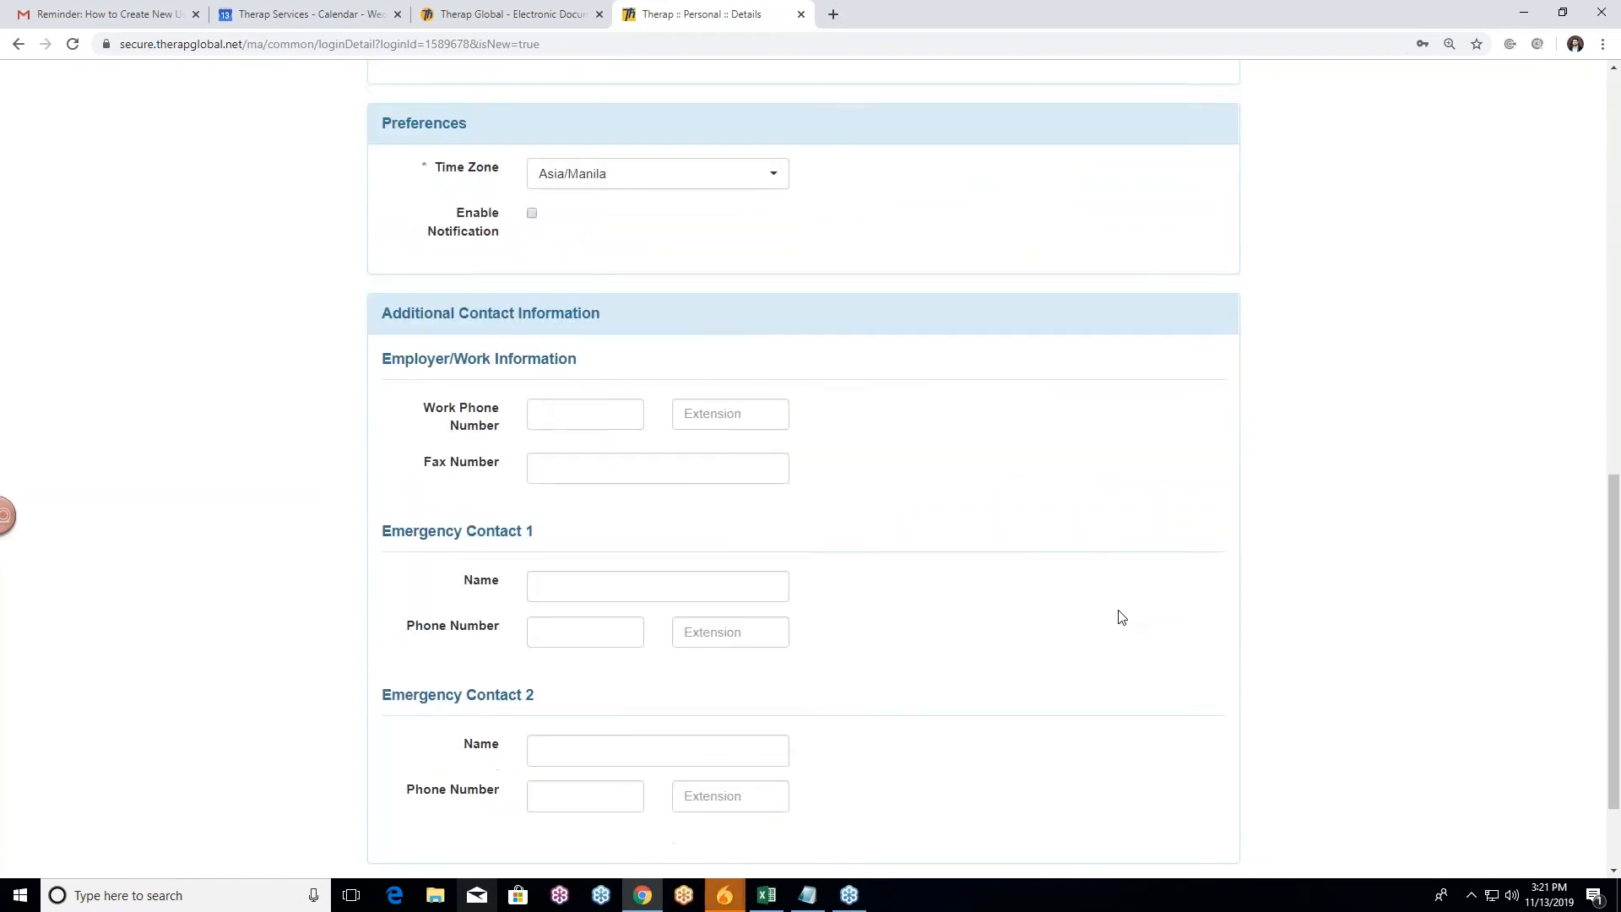
{"action": "left_click", "coordinate": [1203, 791]}
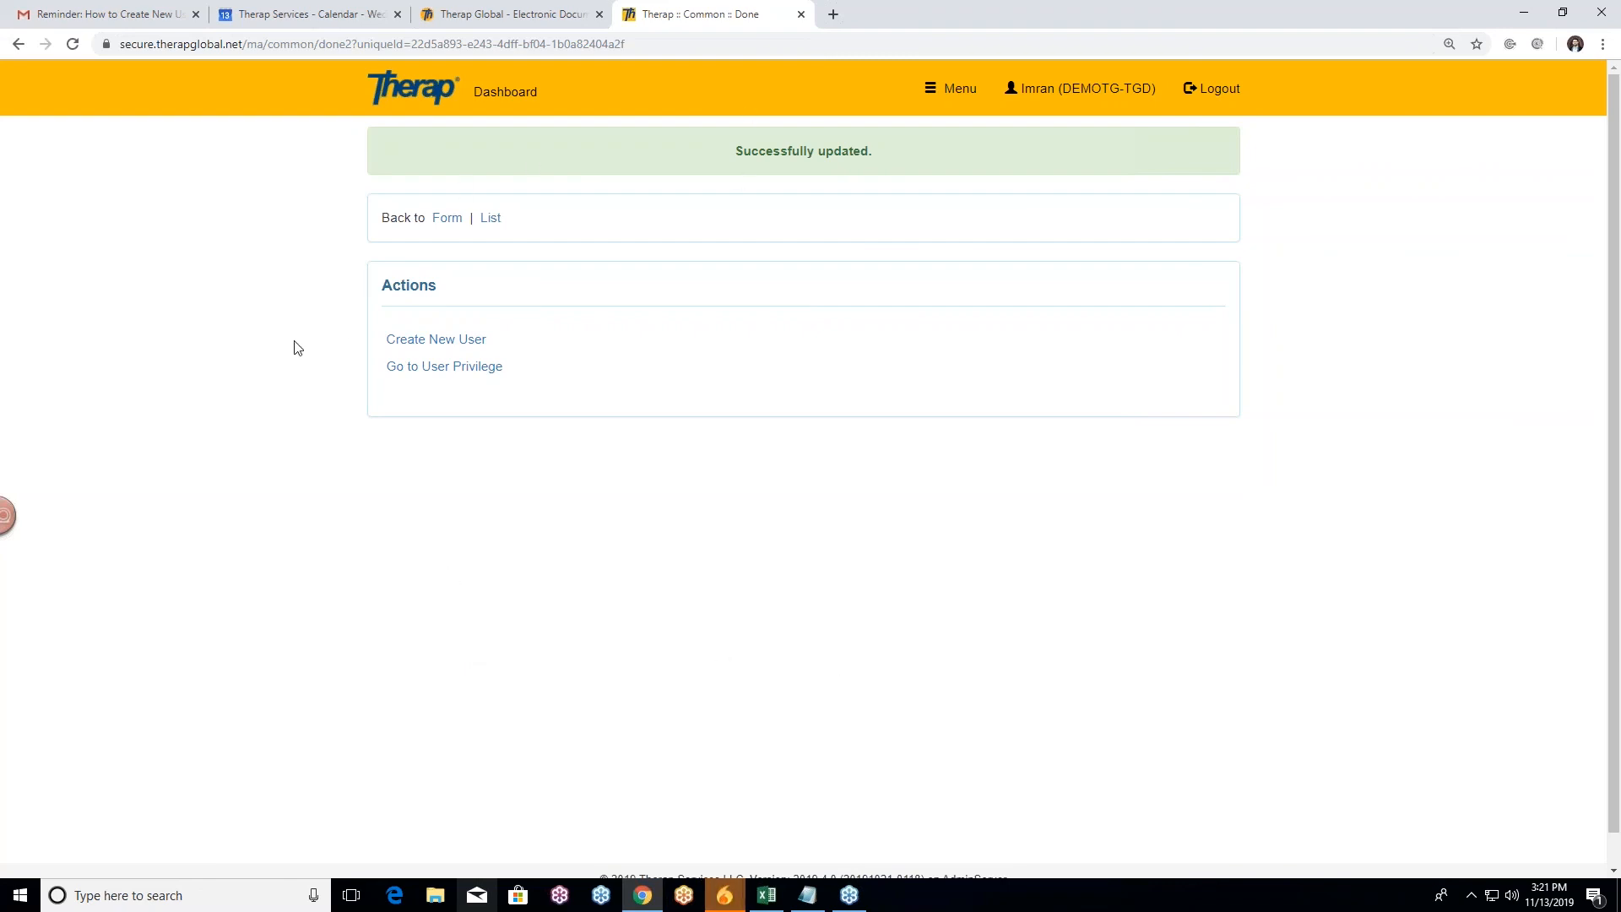
Step: Return to the Dashboard and open the User List under Admin > User
{"action": "left_click", "coordinate": [523, 111]}
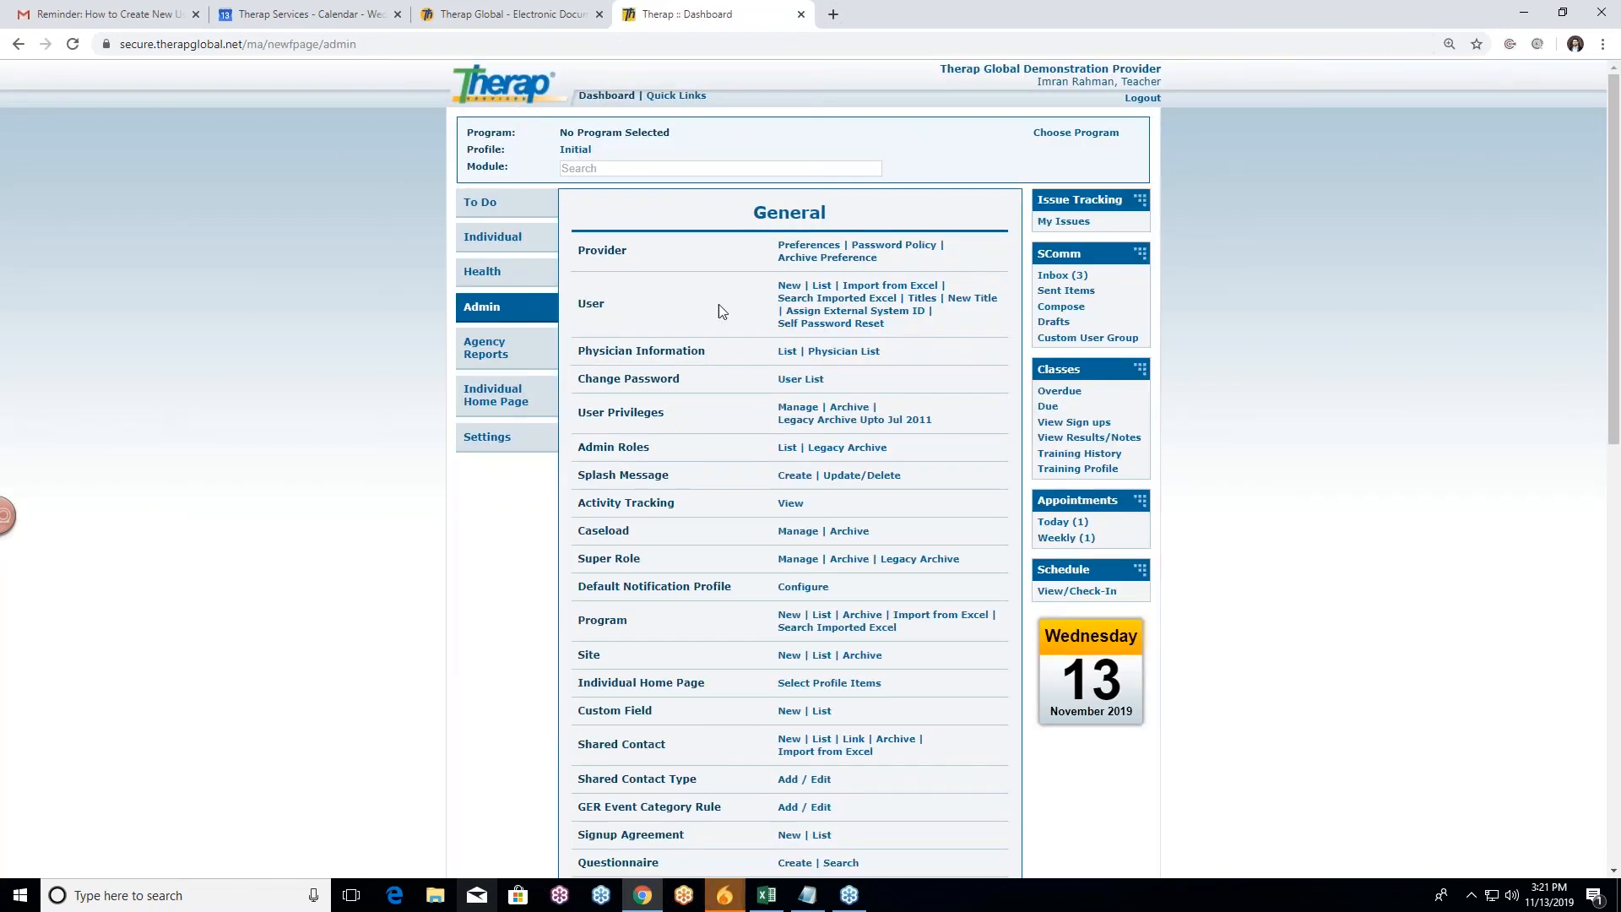
{"action": "left_click", "coordinate": [824, 287]}
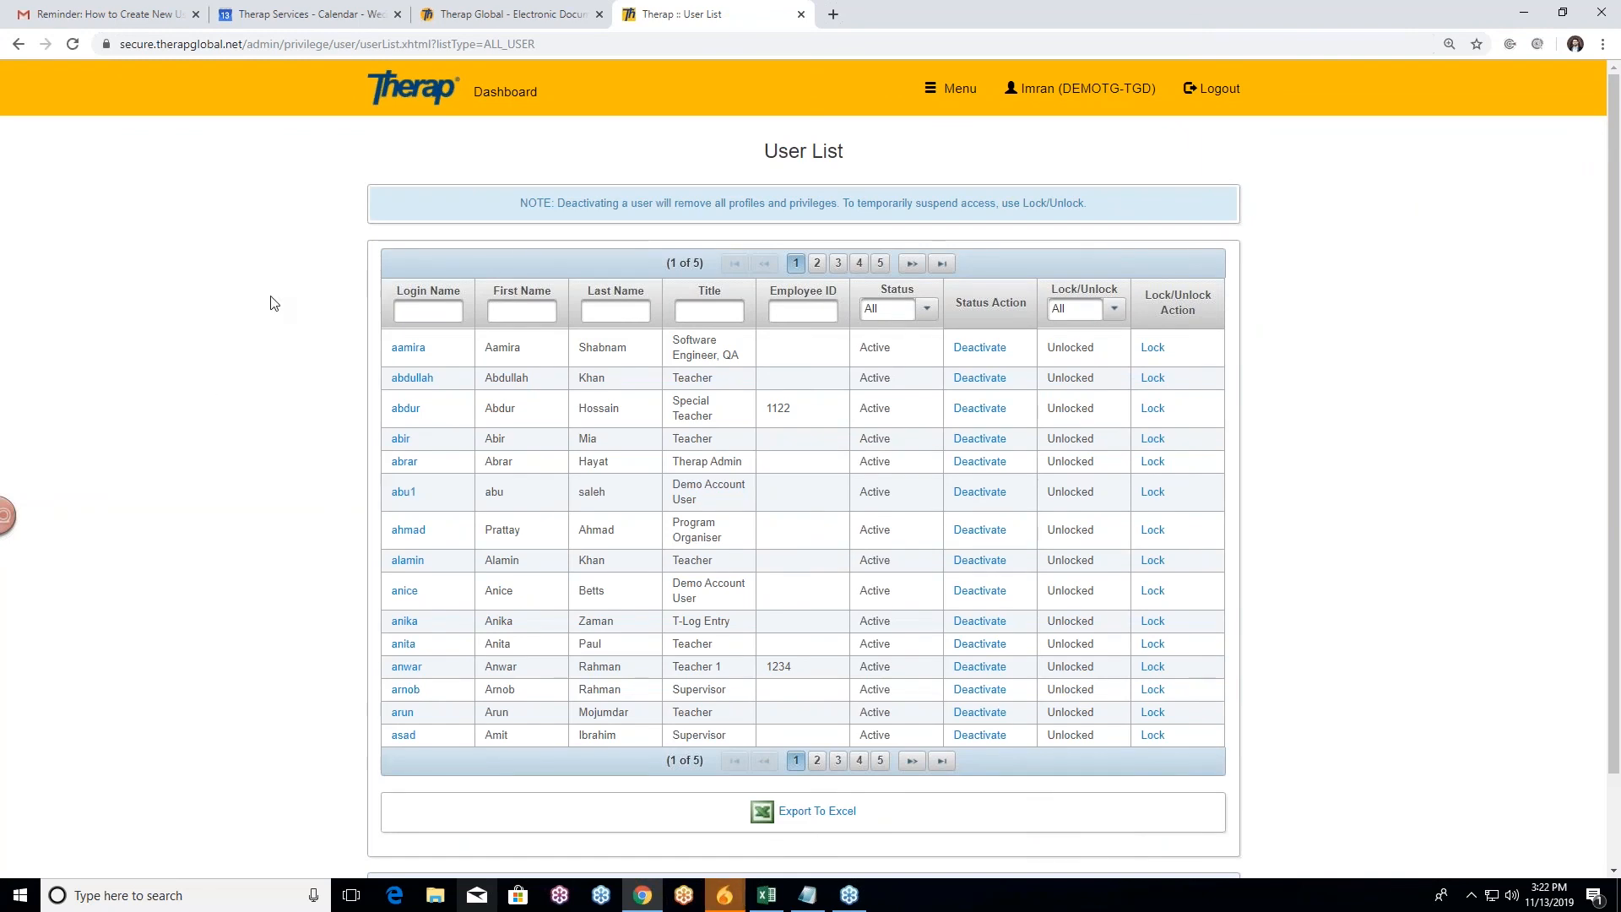
Step: Filter the User List by the new user's login name and open their account
{"action": "left_click", "coordinate": [416, 309]}
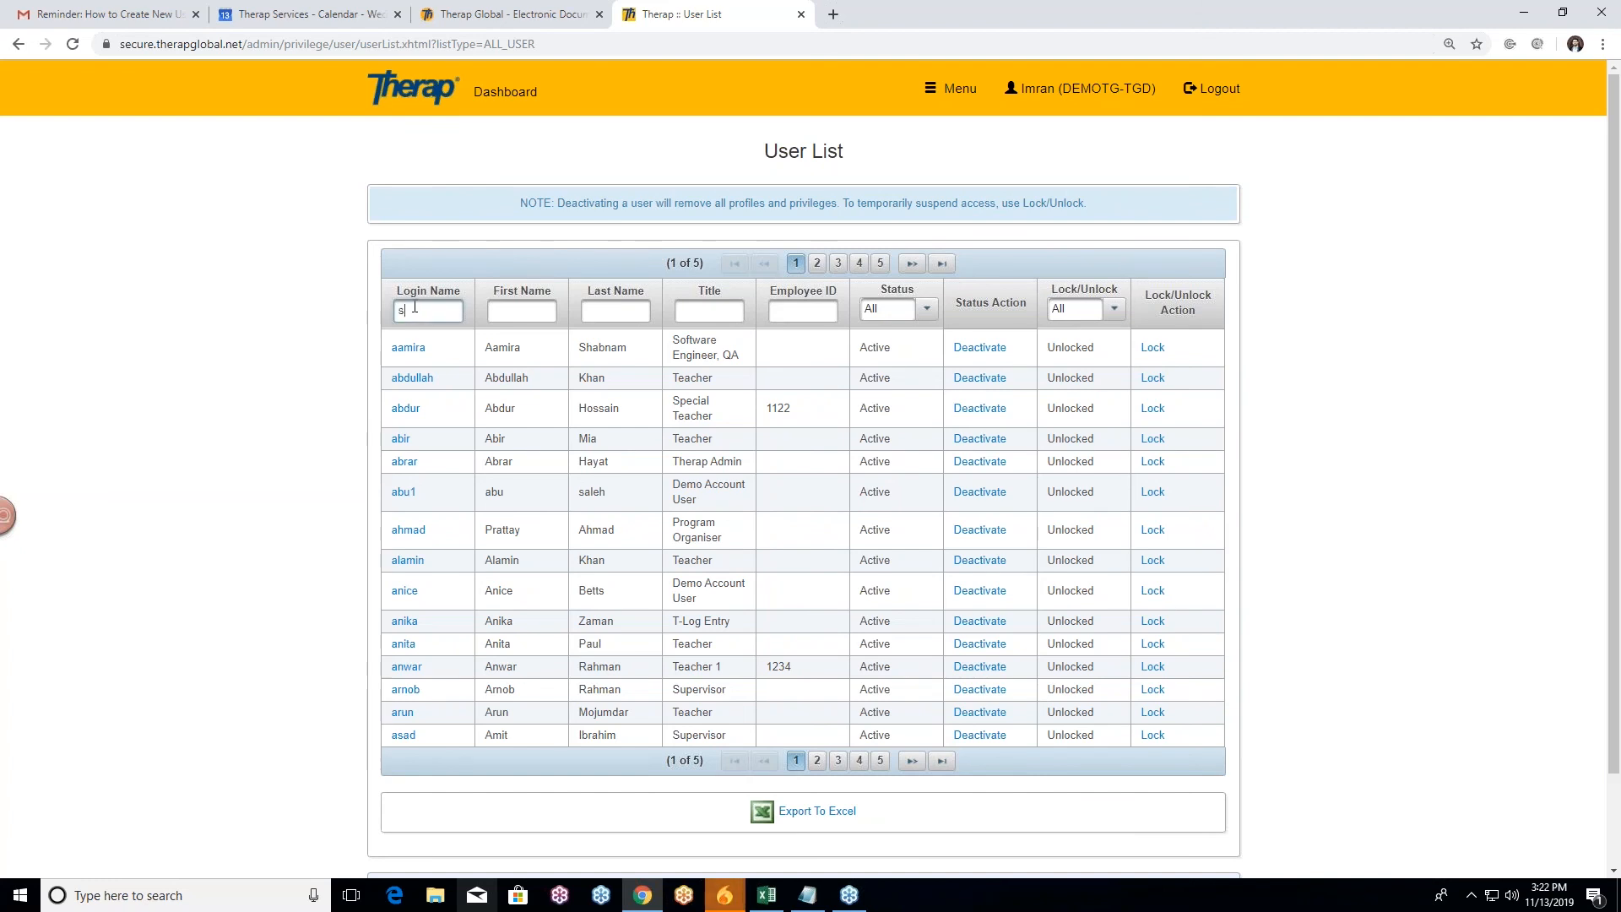
{"action": "type", "text": "smi"}
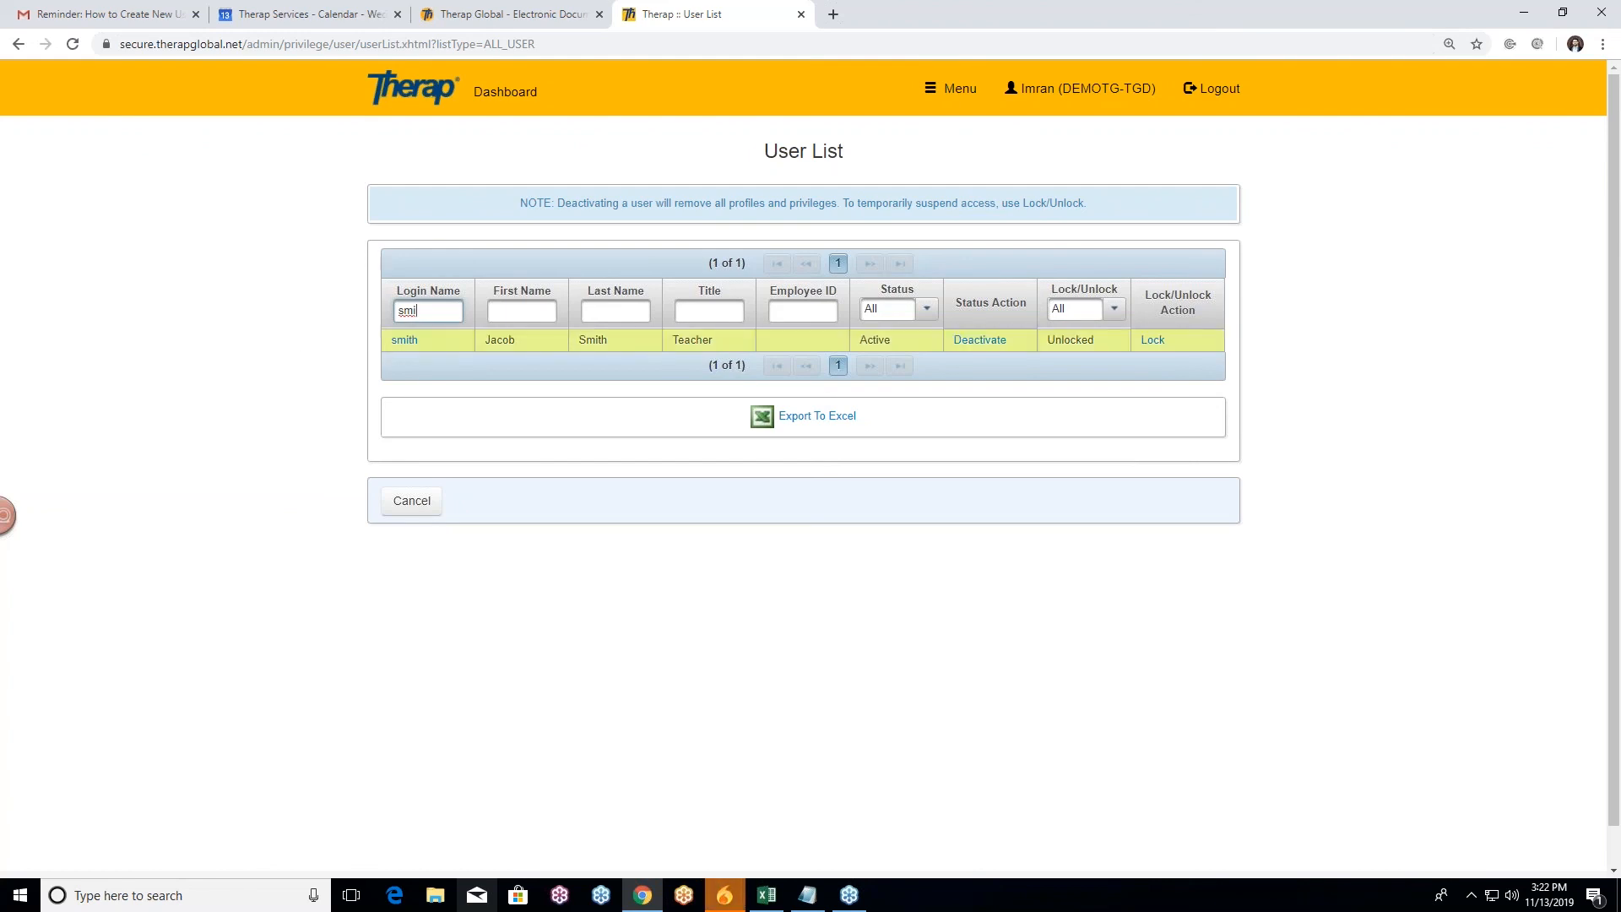
{"action": "left_click", "coordinate": [403, 341]}
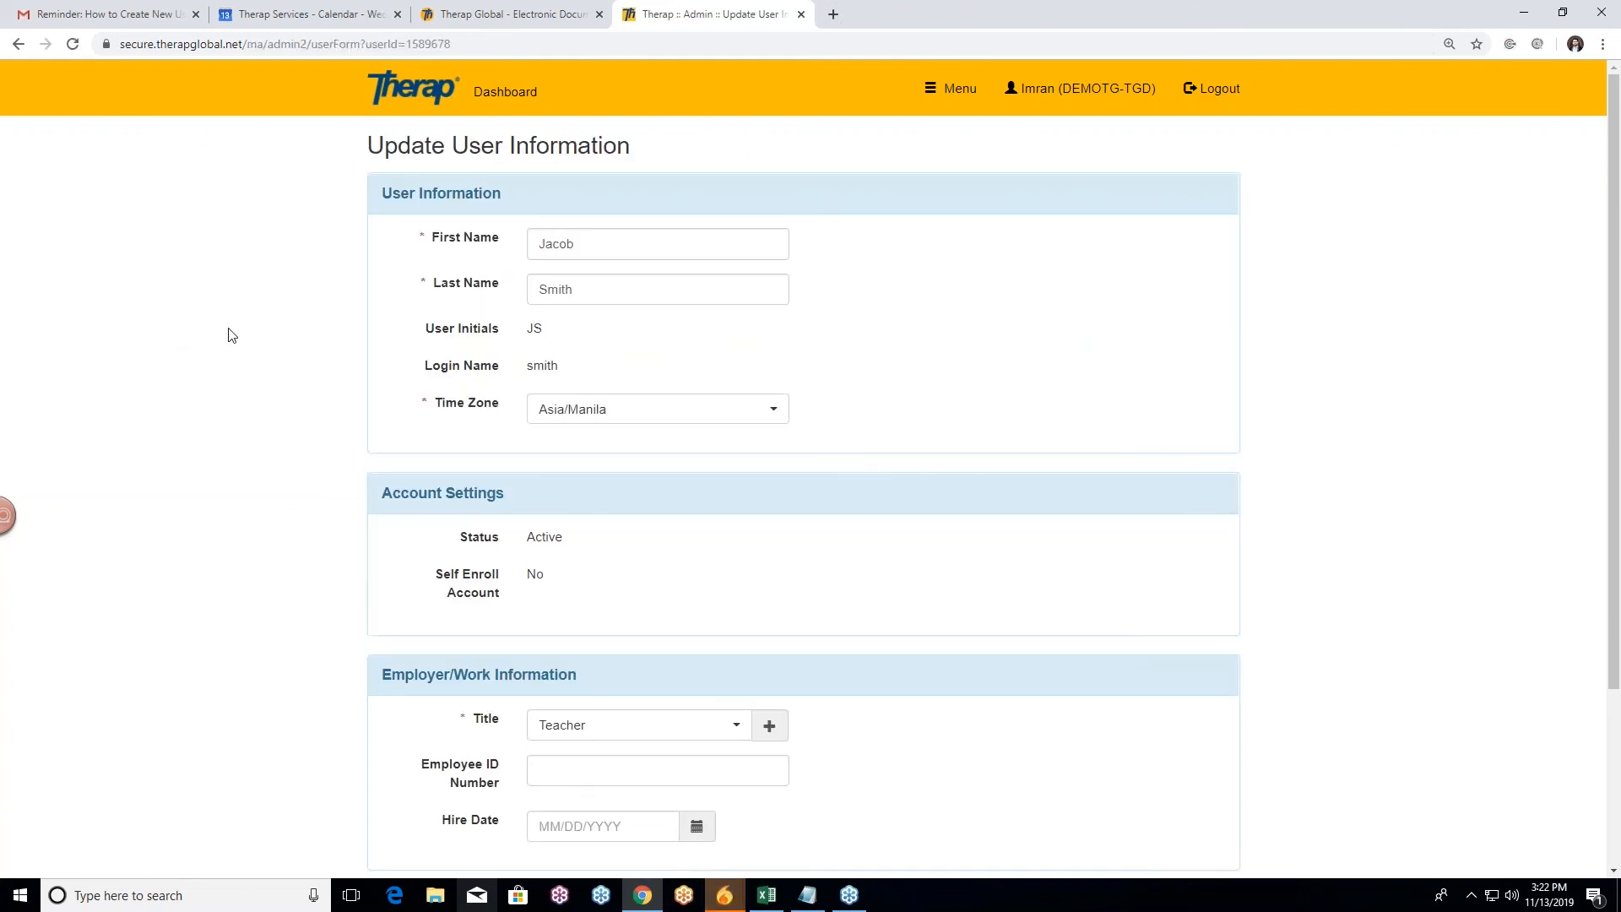
Step: Set the user's Hire Date to 01/10/2016 using the calendar picker
{"action": "scroll", "coordinate": [271, 323], "scroll_direction": "down", "scroll_amount": 1}
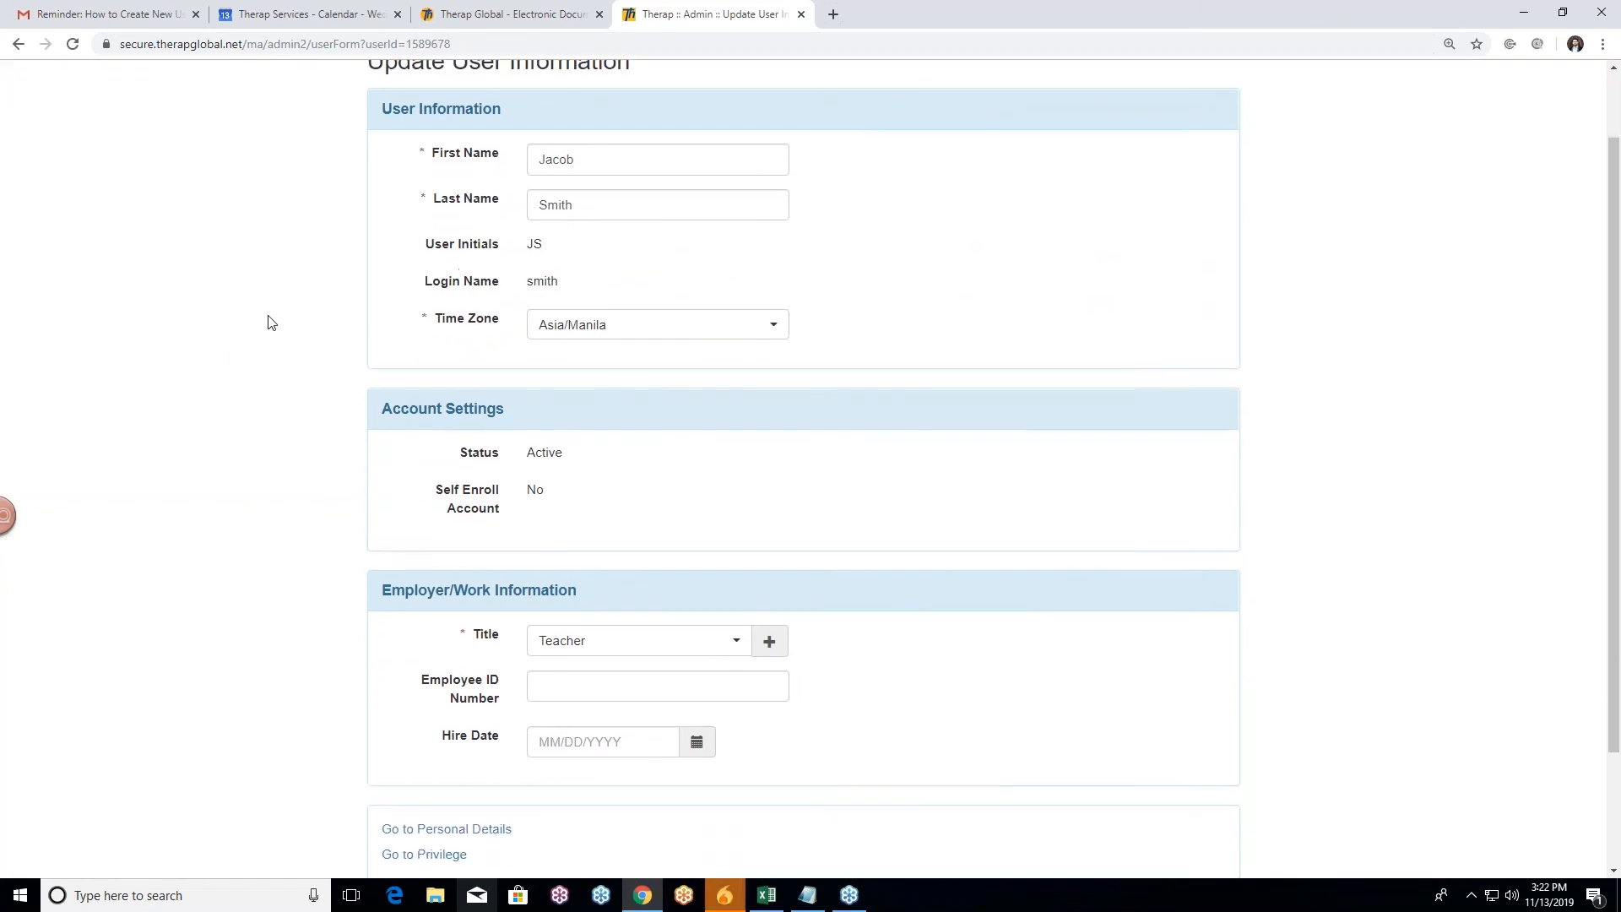
{"action": "scroll", "coordinate": [271, 321], "scroll_direction": "up", "scroll_amount": 1}
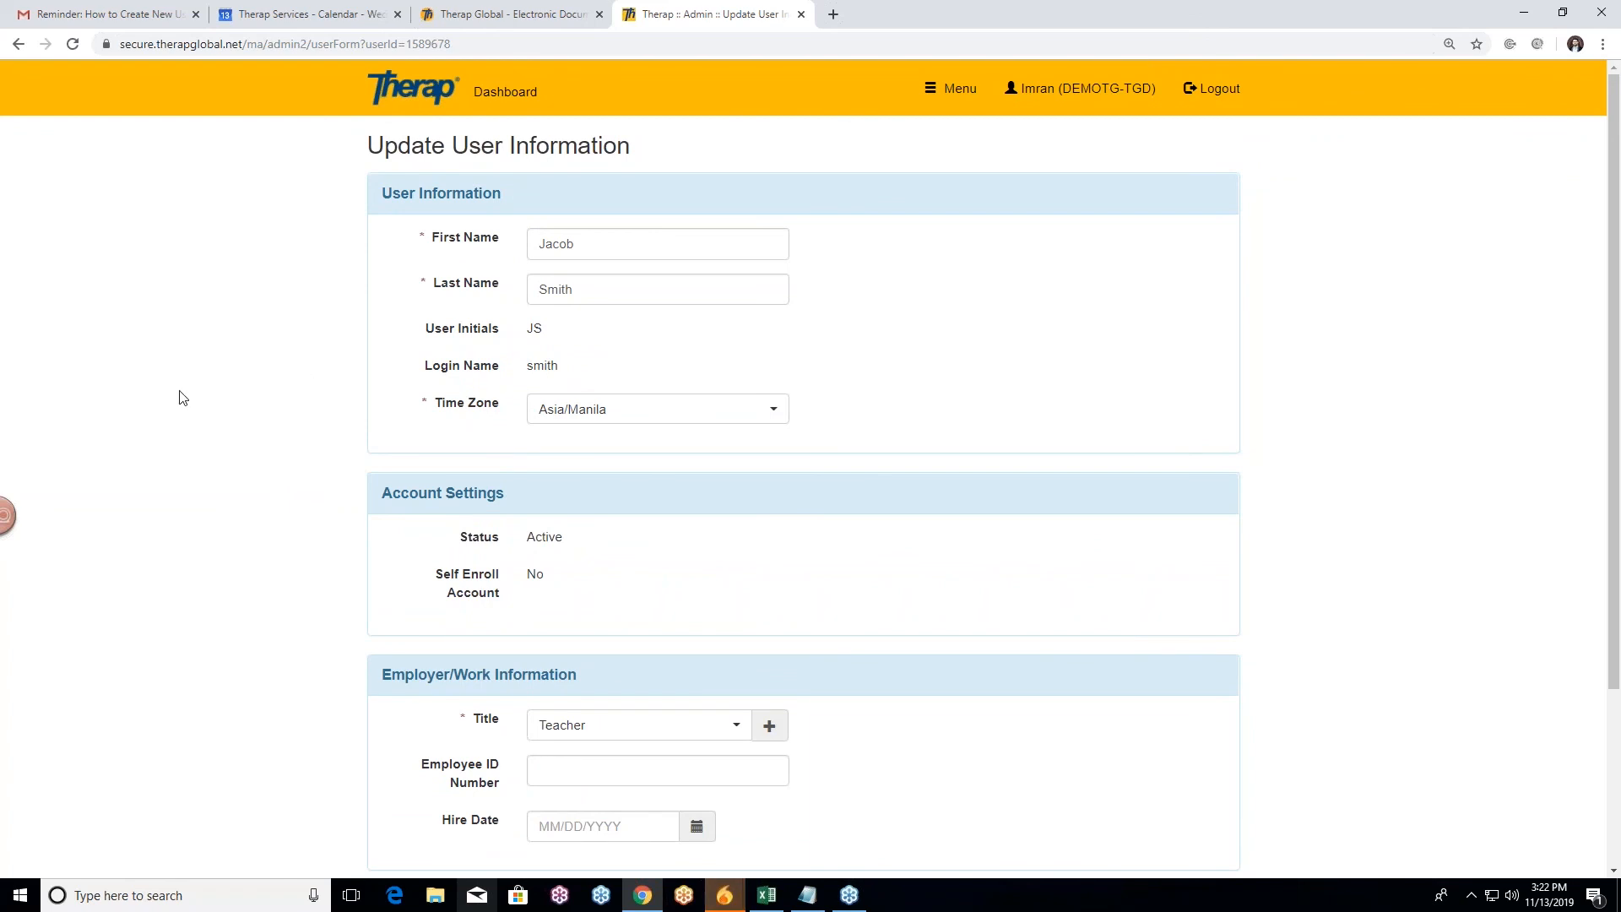
{"action": "scroll", "coordinate": [284, 476], "scroll_direction": "down", "scroll_amount": 2}
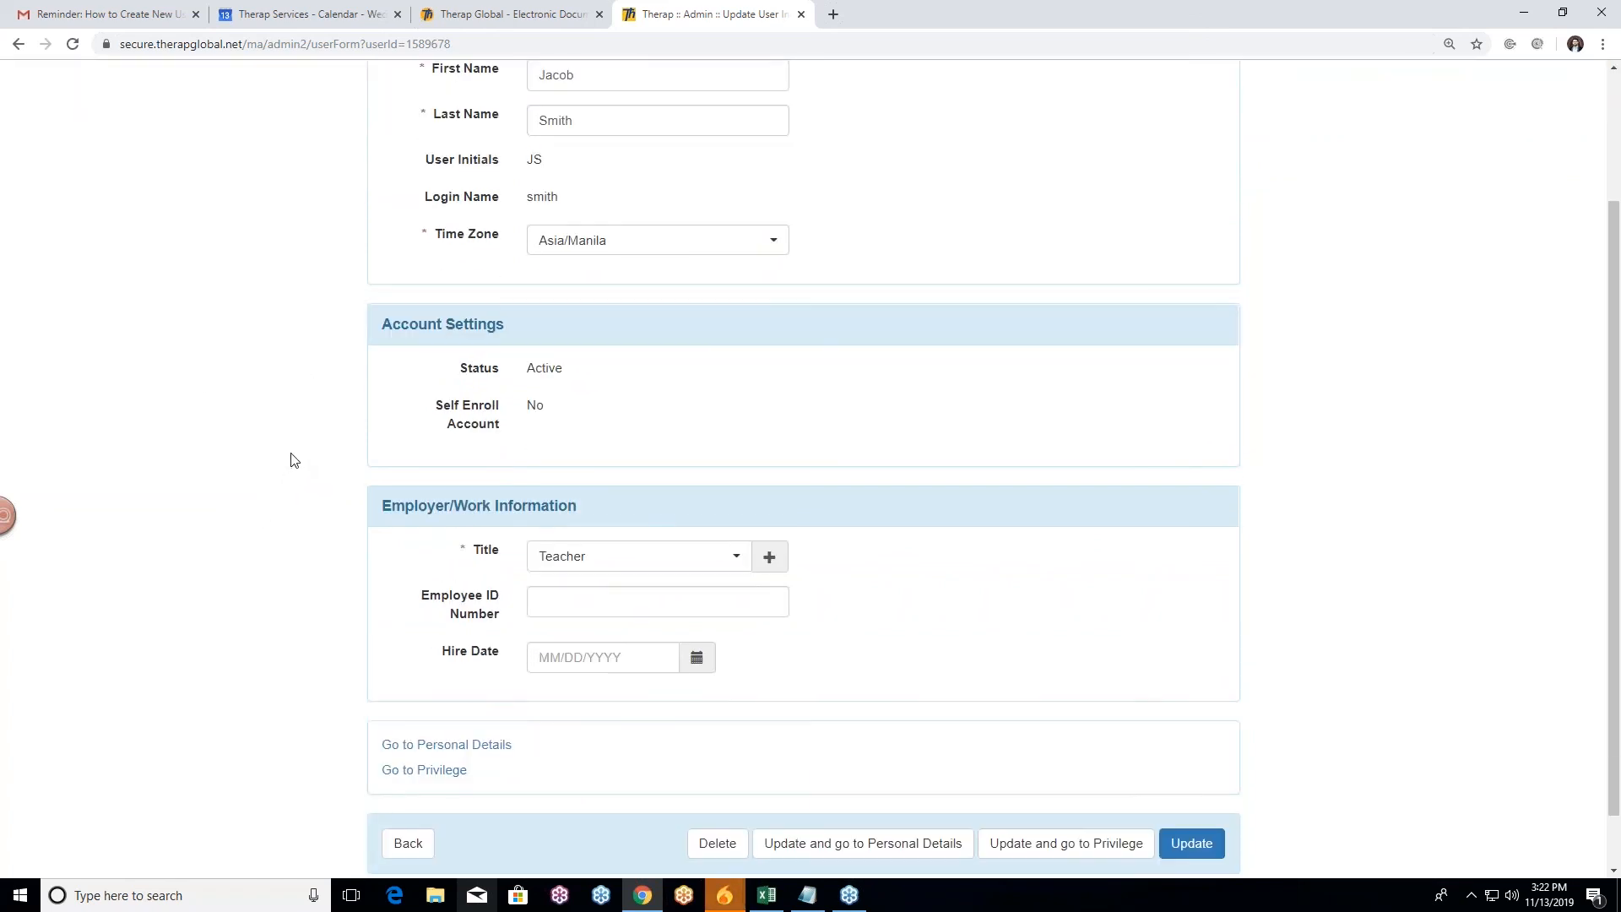
{"action": "scroll", "coordinate": [297, 453], "scroll_direction": "down", "scroll_amount": 1}
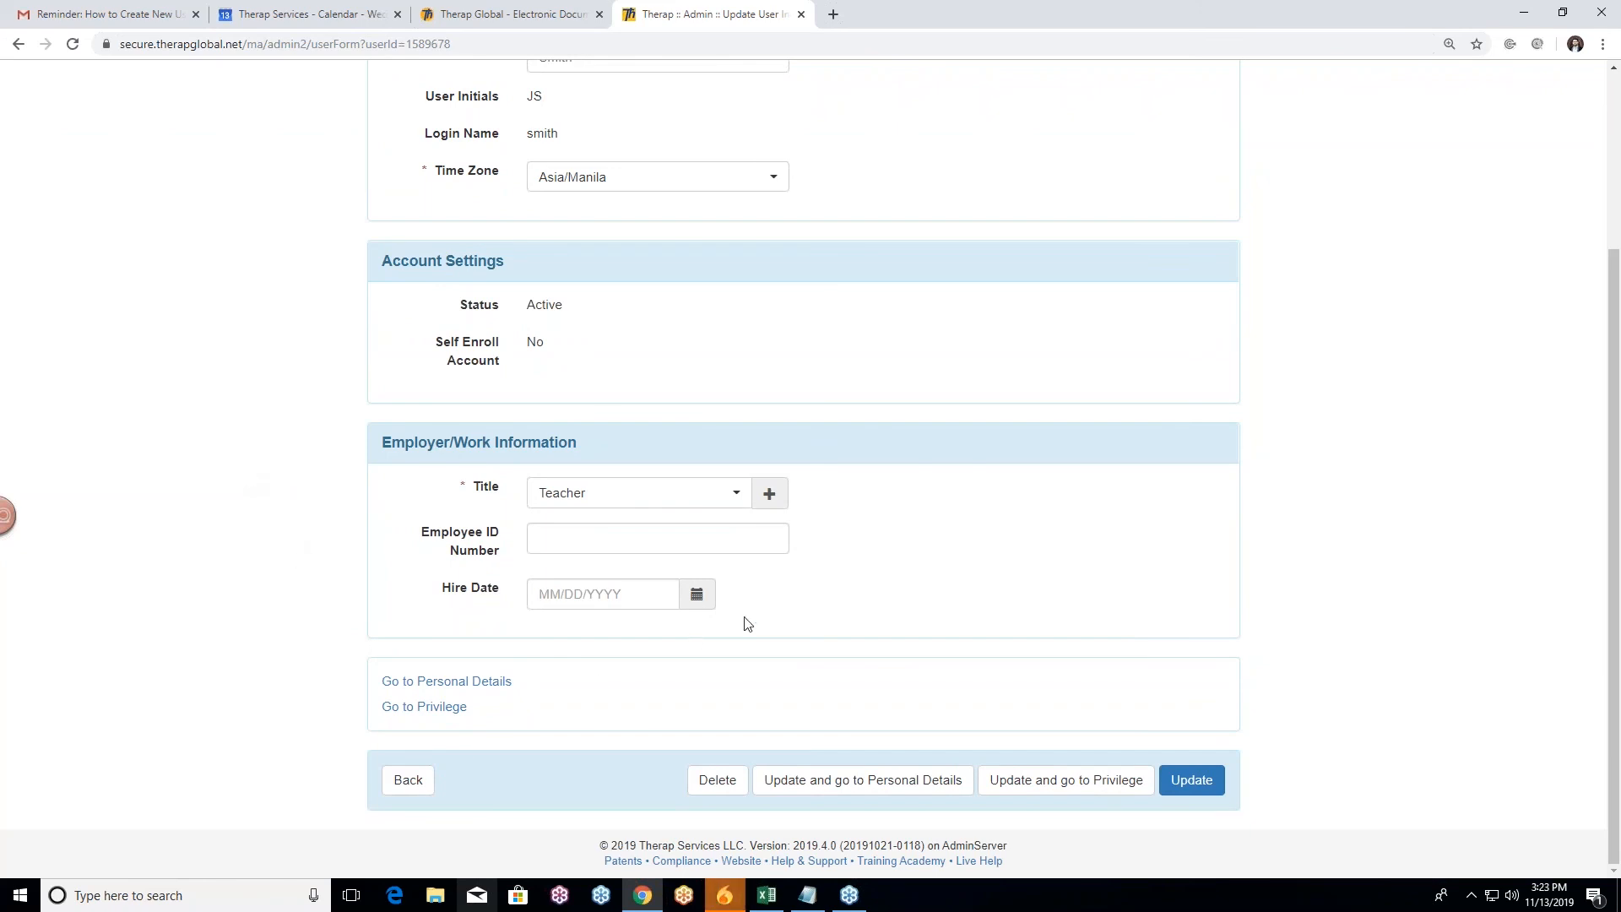
{"action": "left_click", "coordinate": [697, 596]}
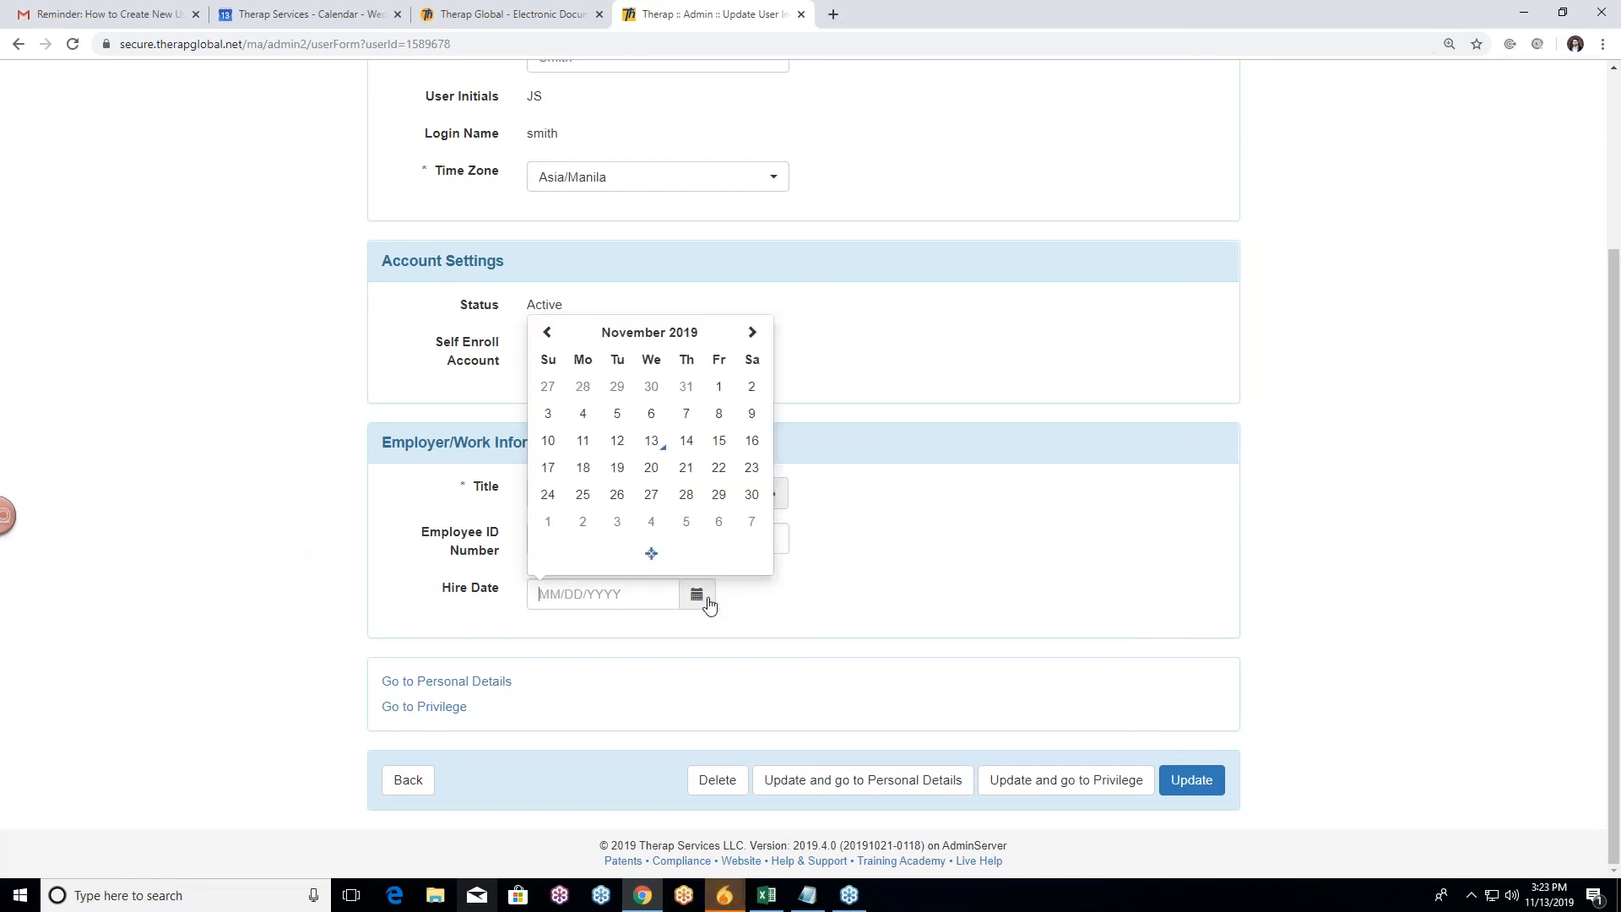
{"action": "left_click", "coordinate": [667, 332]}
{"action": "left_click", "coordinate": [646, 359]}
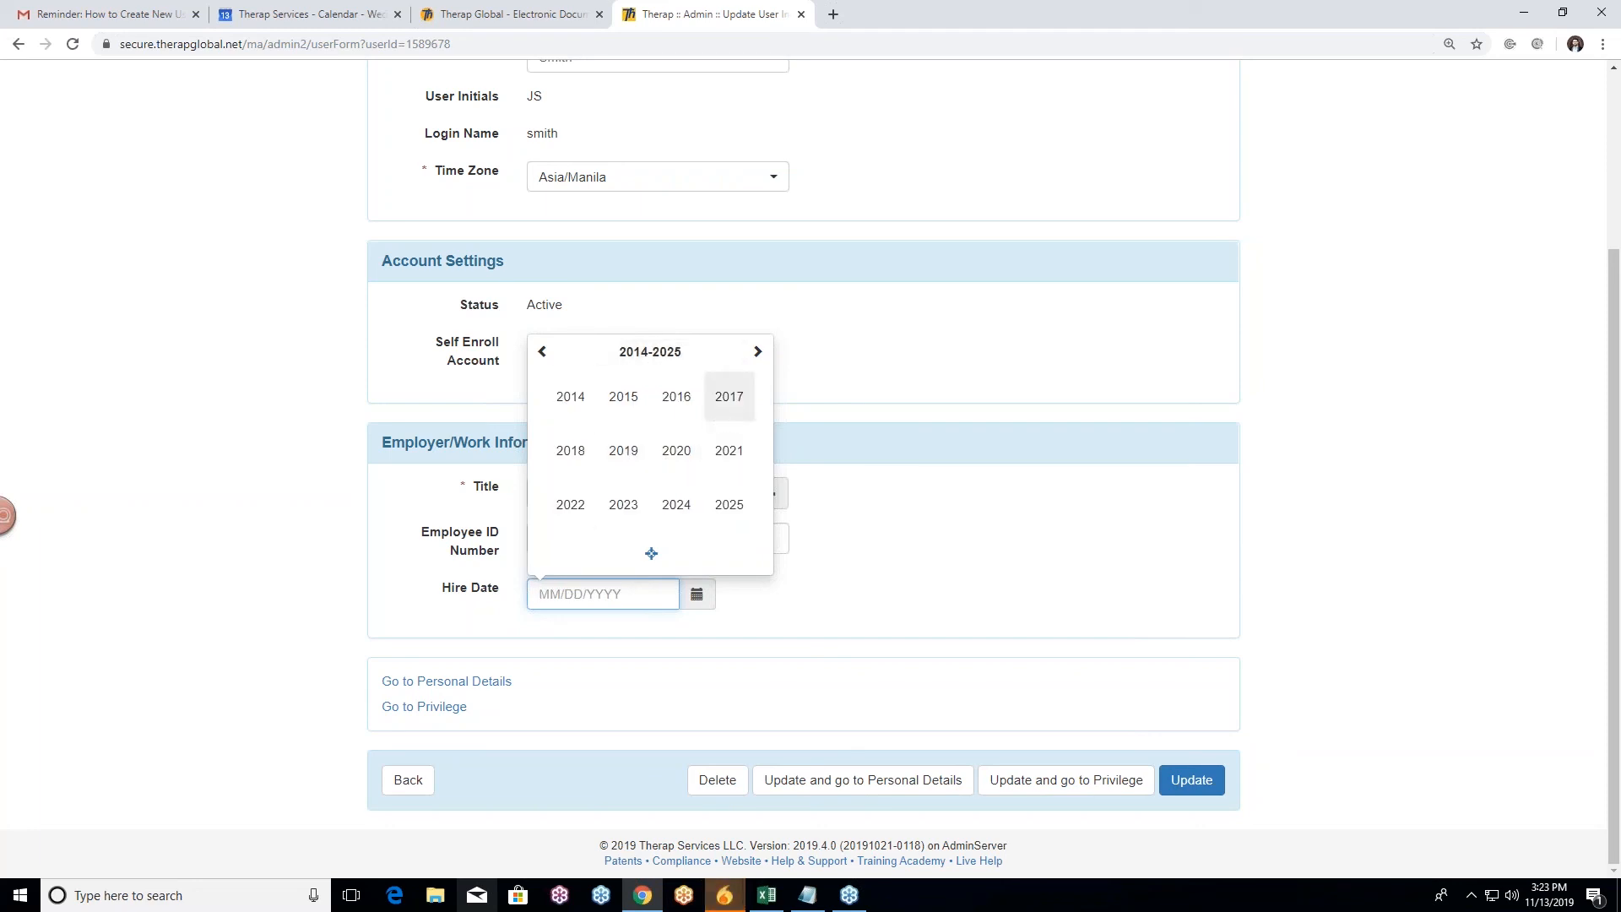
{"action": "left_click", "coordinate": [680, 402]}
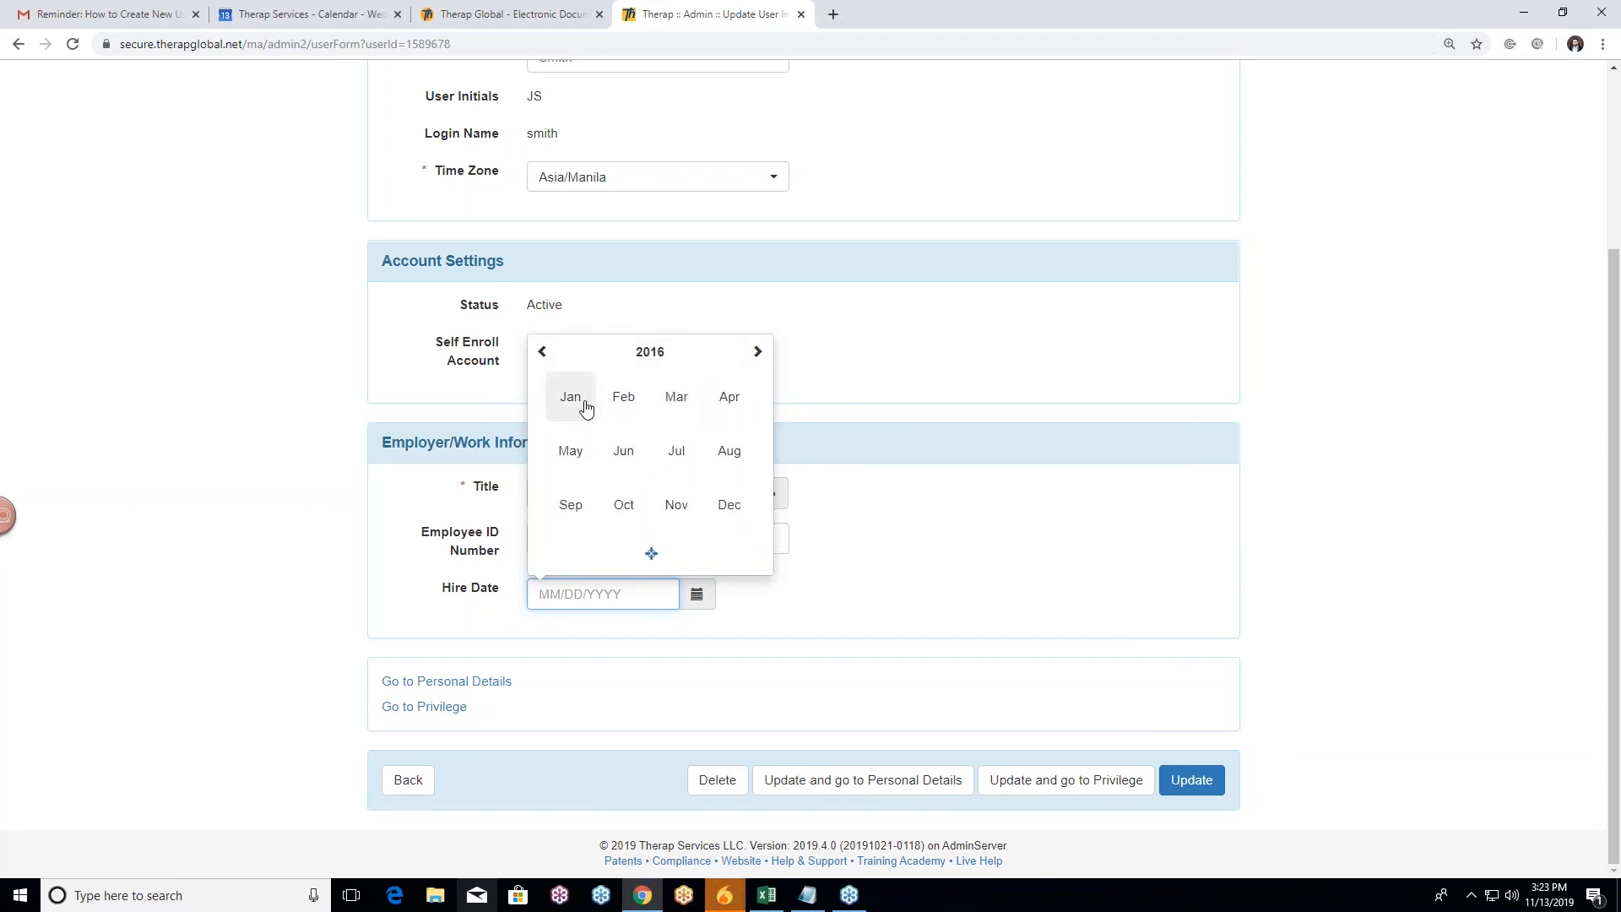
{"action": "left_click", "coordinate": [573, 401]}
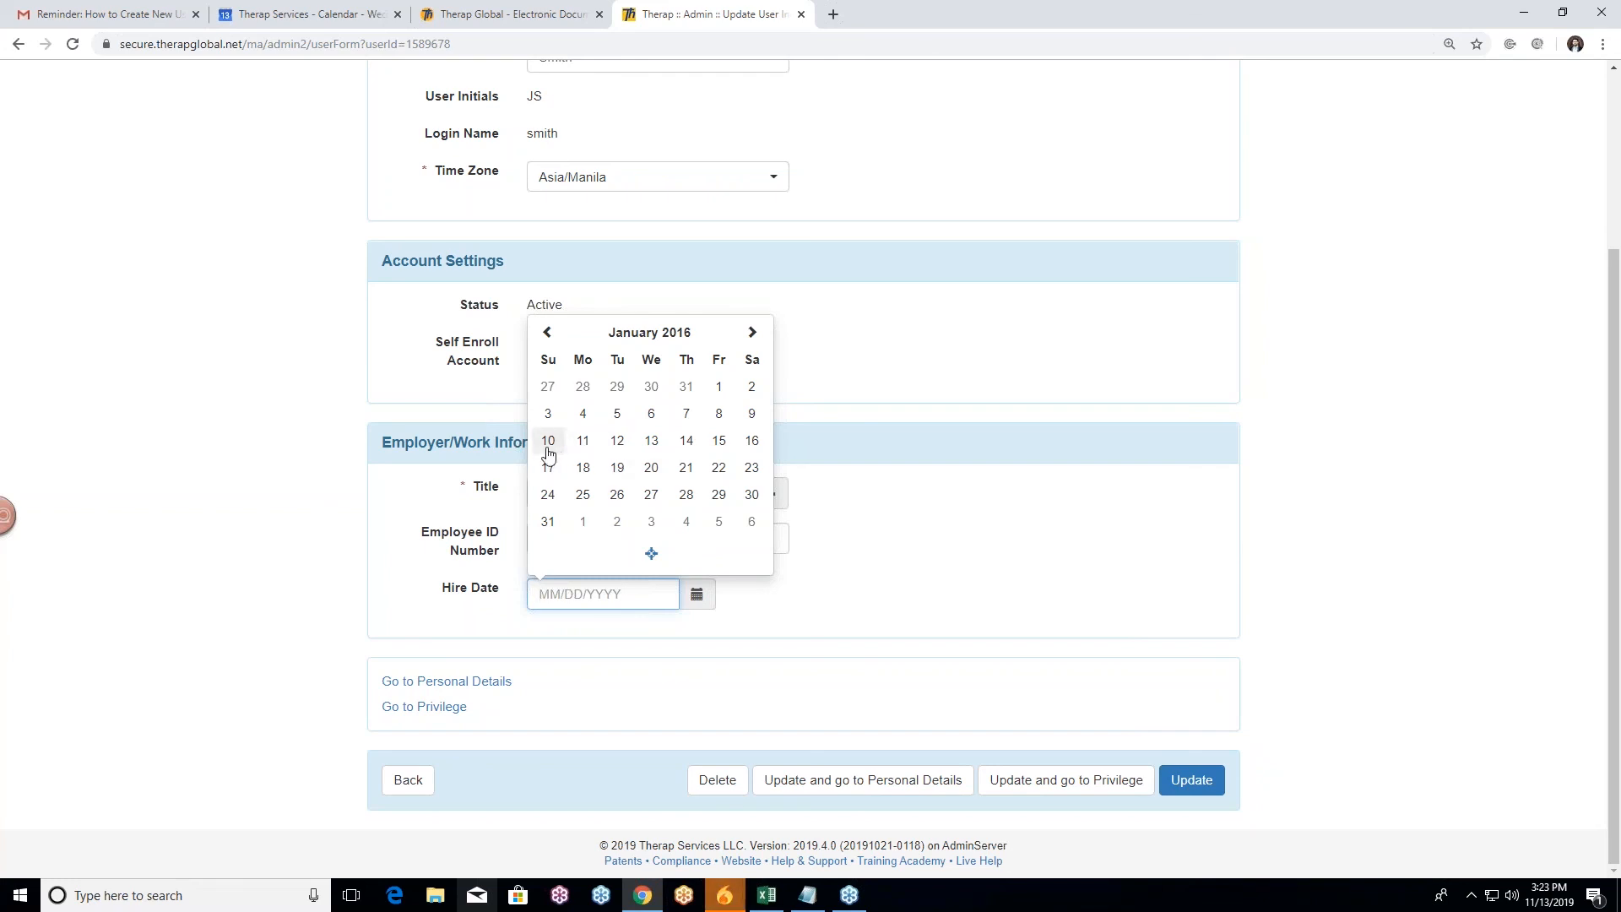
{"action": "left_click", "coordinate": [548, 443]}
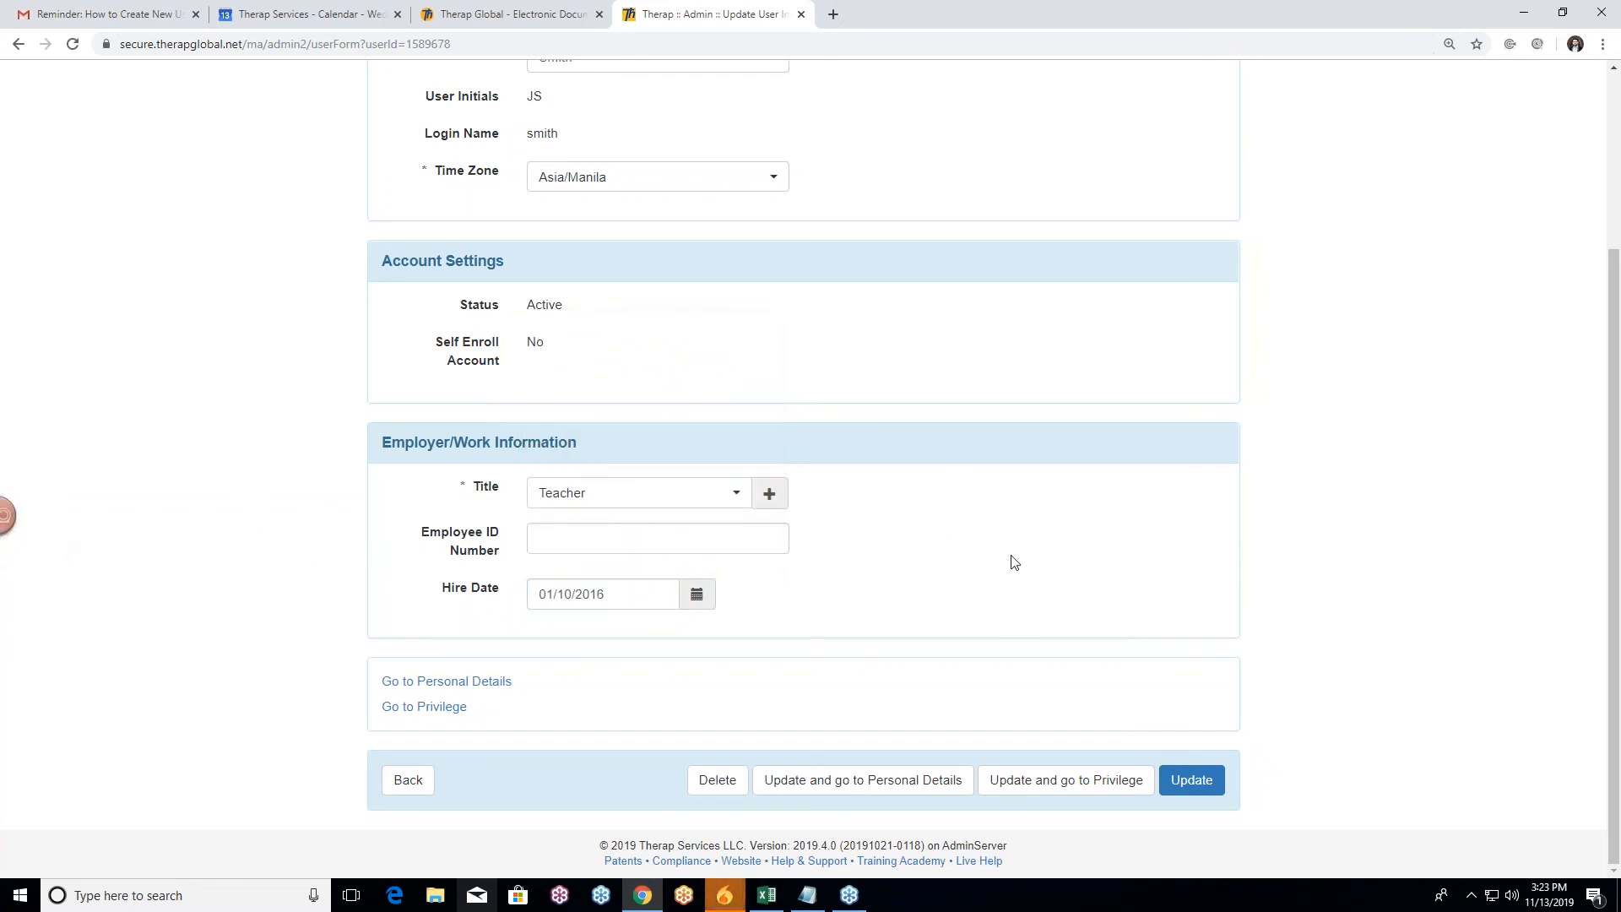
Step: Update the user record to get the 'User has been updated' confirmation
{"action": "scroll", "coordinate": [789, 529], "scroll_direction": "up", "scroll_amount": 3}
{"action": "scroll", "coordinate": [270, 371], "scroll_direction": "down", "scroll_amount": 2}
{"action": "scroll", "coordinate": [261, 360], "scroll_direction": "down", "scroll_amount": 1}
{"action": "scroll", "coordinate": [261, 361], "scroll_direction": "up", "scroll_amount": 3}
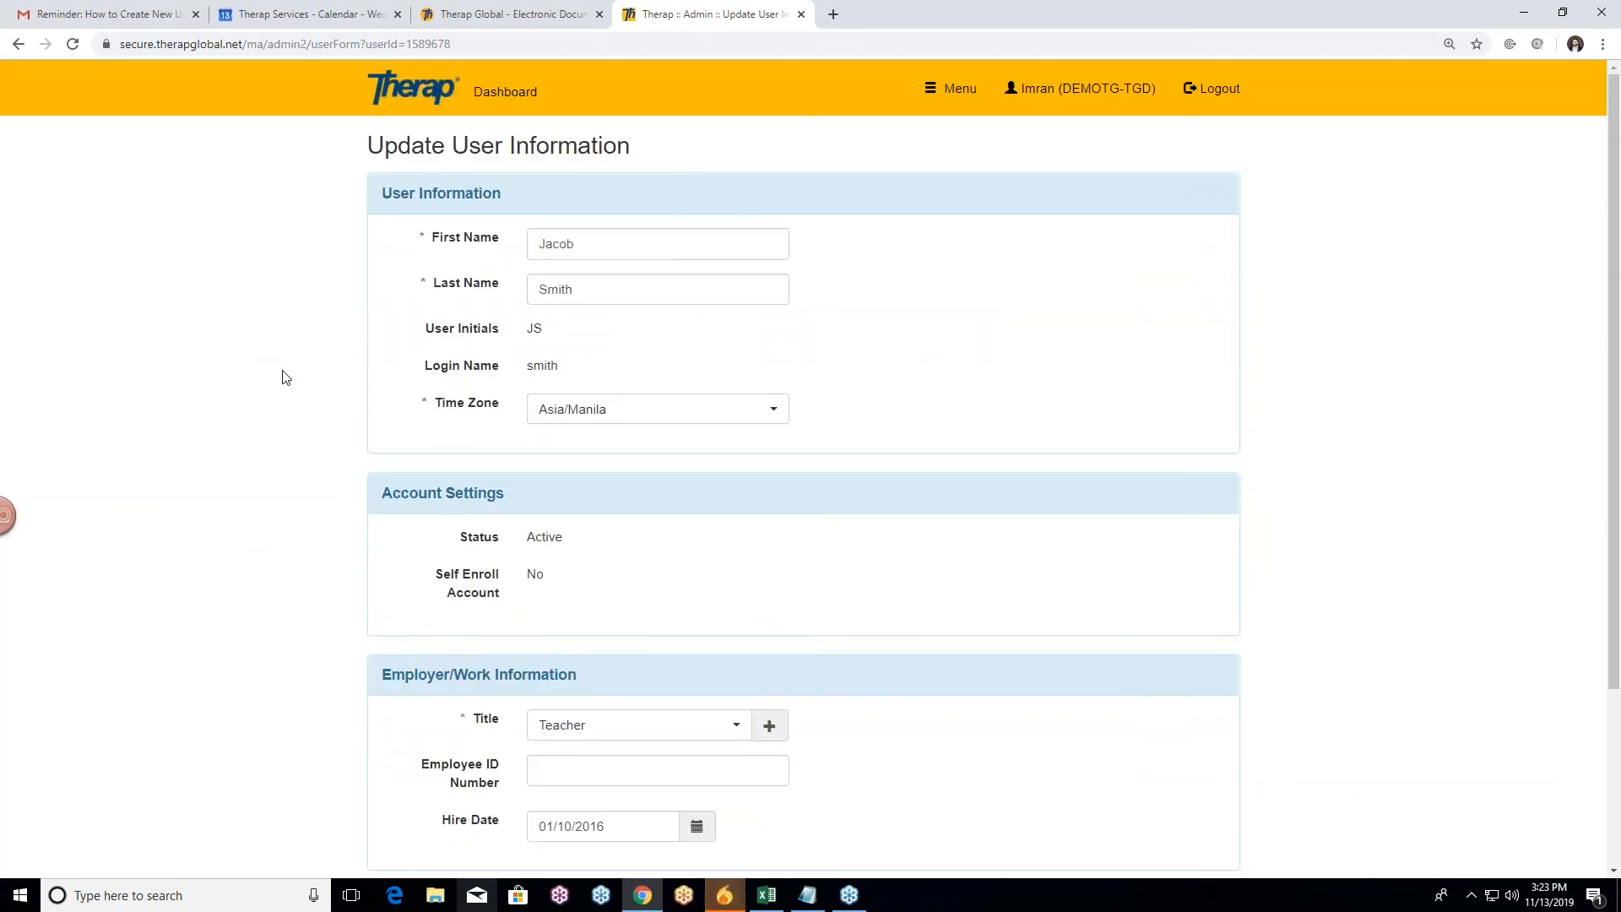
{"action": "scroll", "coordinate": [317, 465], "scroll_direction": "down", "scroll_amount": 3}
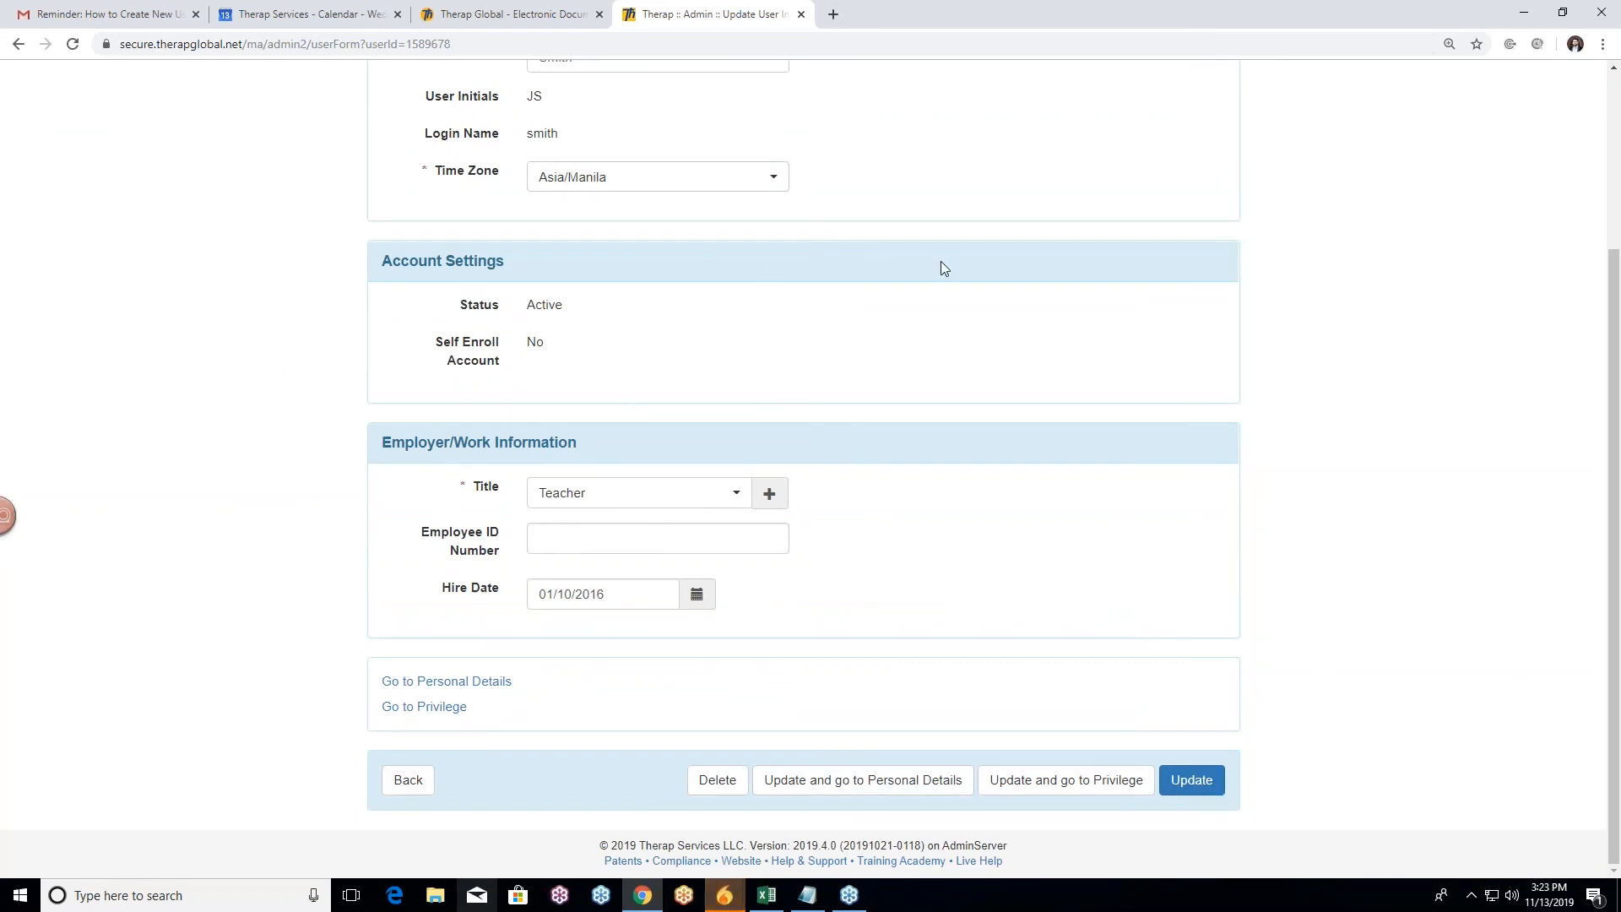
{"action": "left_click", "coordinate": [1208, 781]}
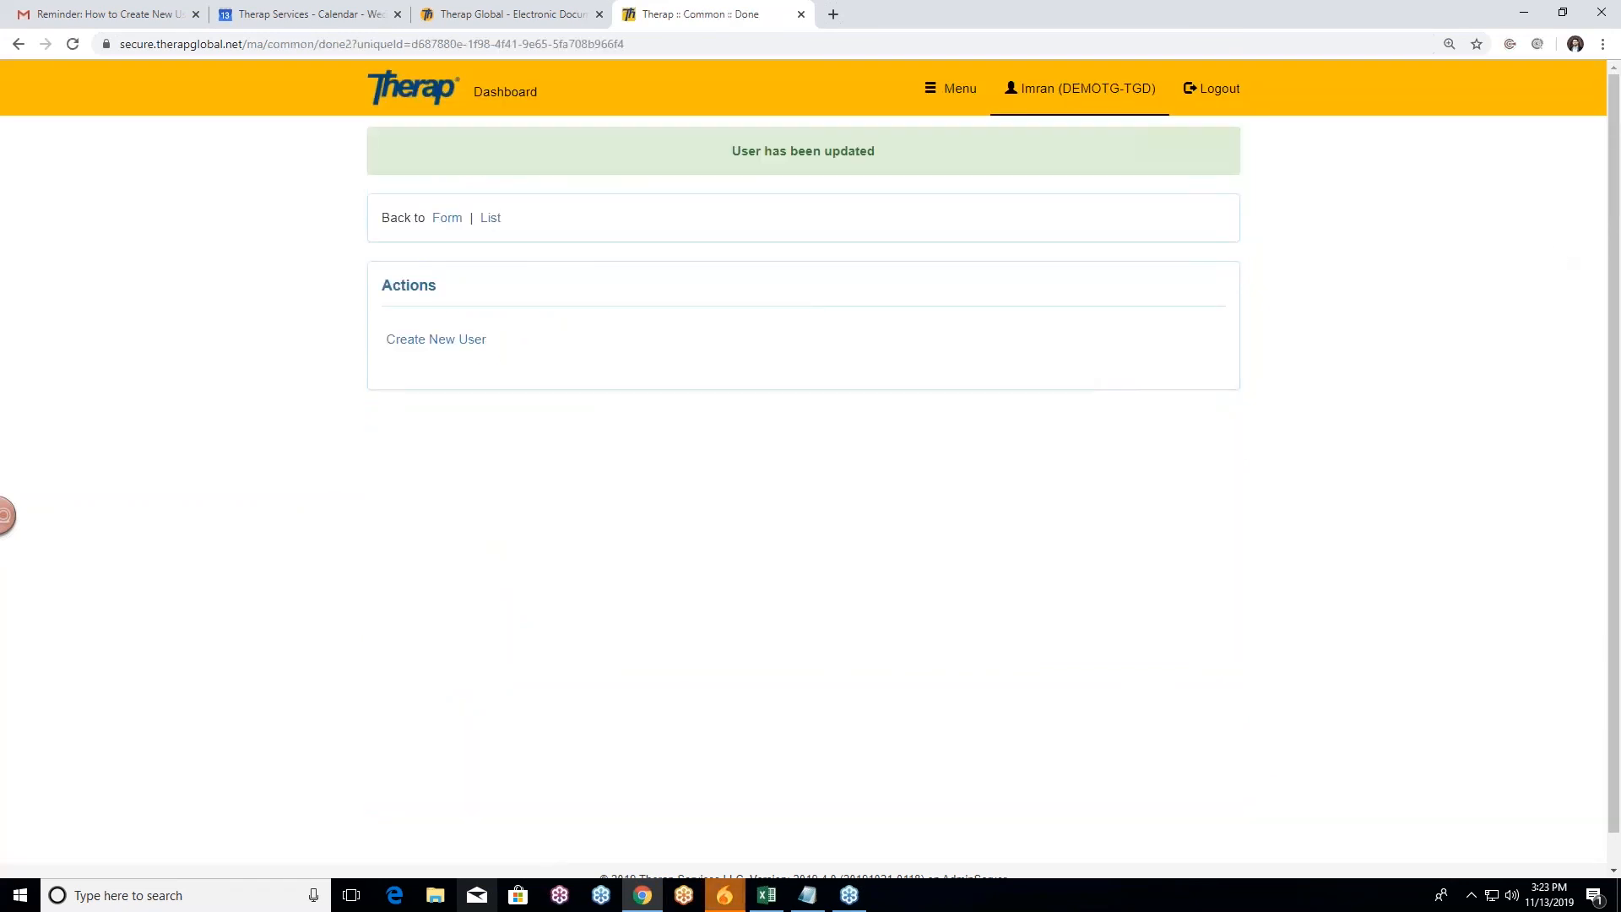
Step: Export the full user list to Excel, saving it as User_List.xlsx
{"action": "left_click", "coordinate": [486, 220]}
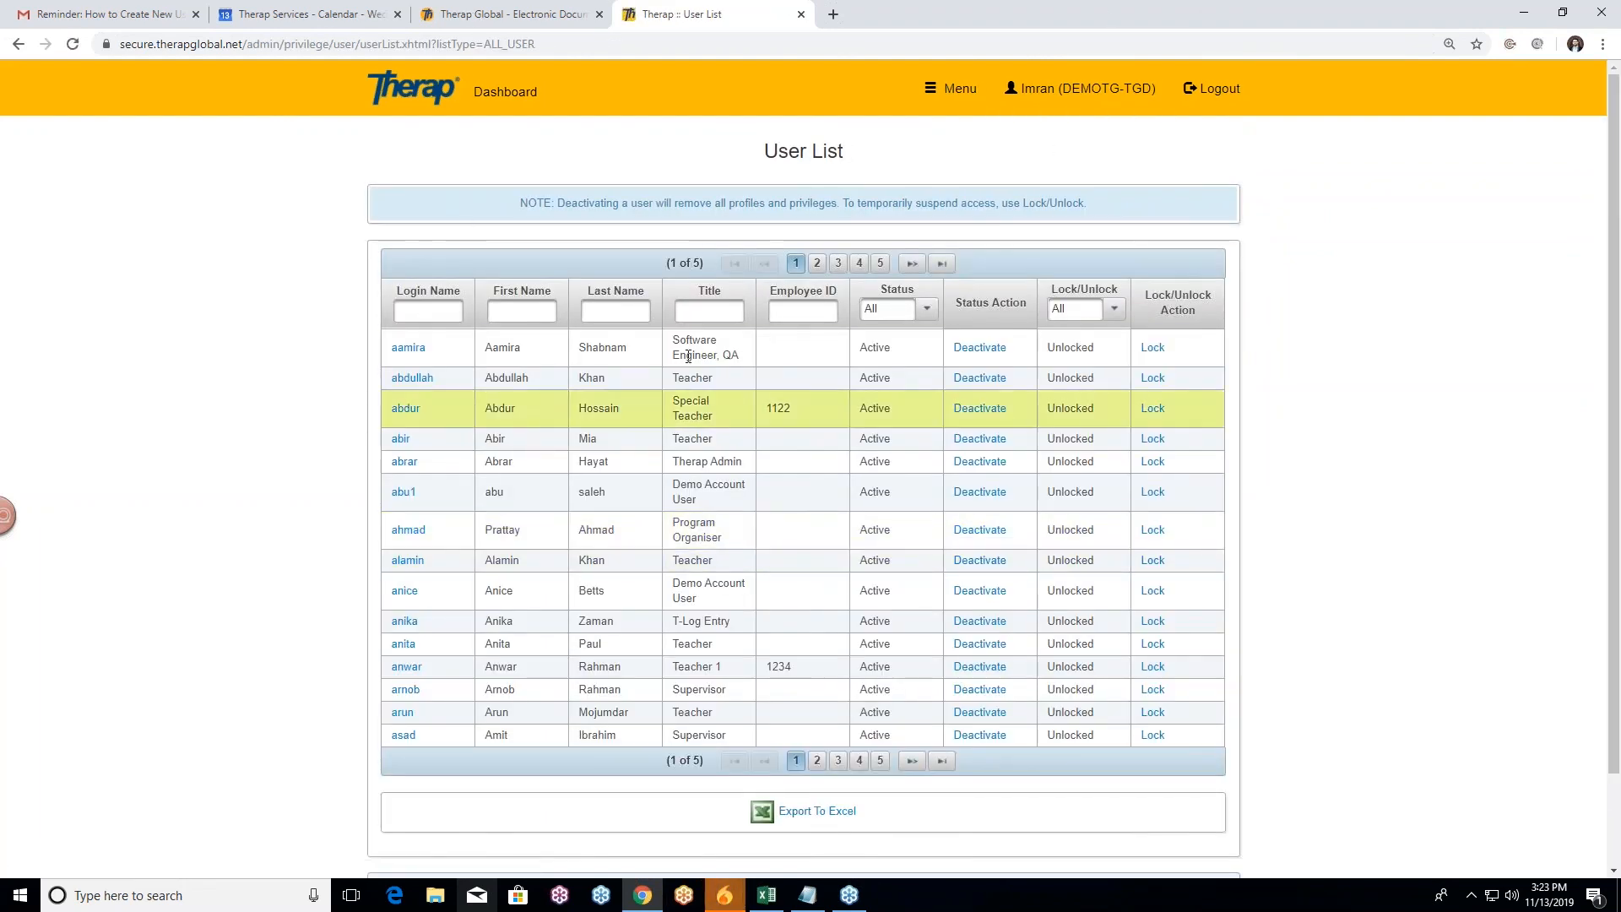
{"action": "scroll", "coordinate": [182, 320], "scroll_direction": "down", "scroll_amount": 1}
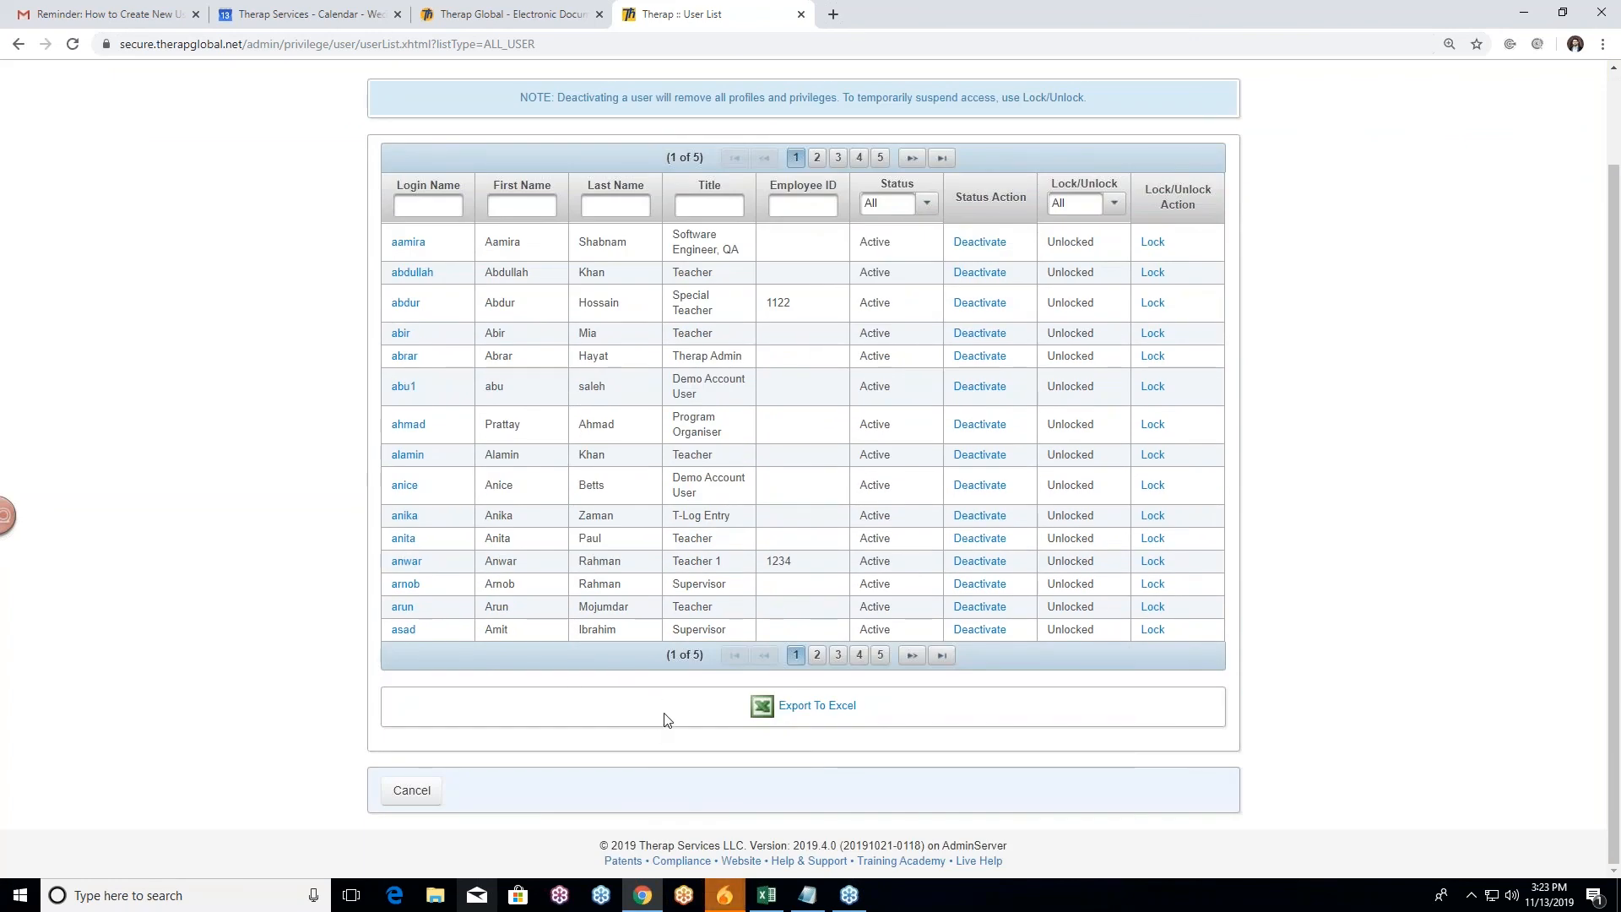
{"action": "left_click", "coordinate": [830, 713]}
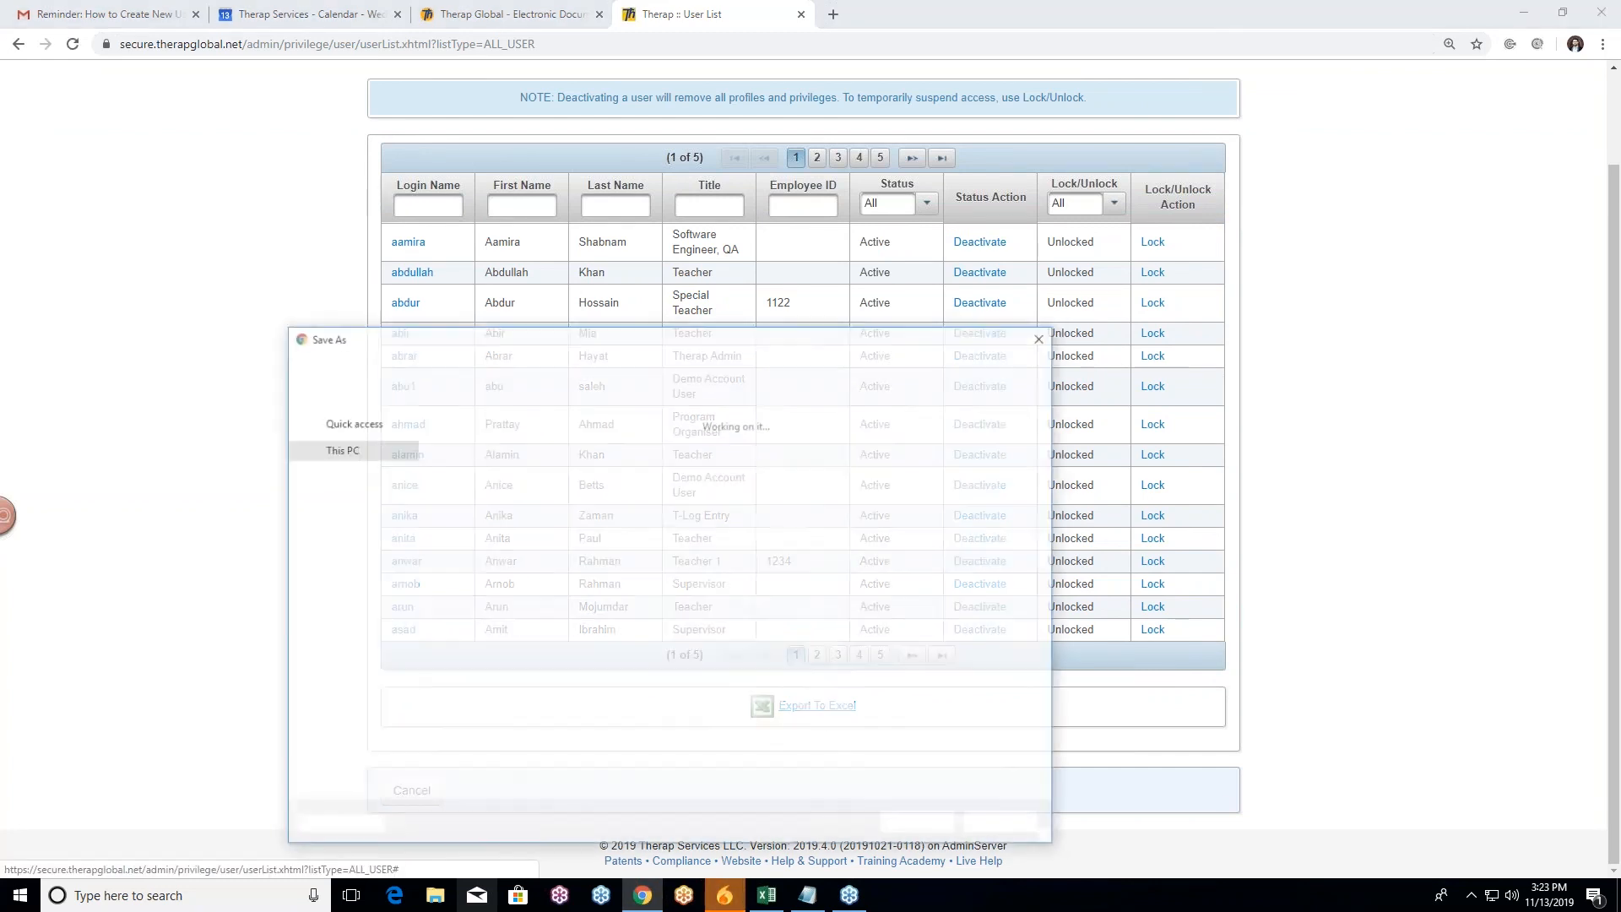
{"action": "left_click", "coordinate": [921, 826]}
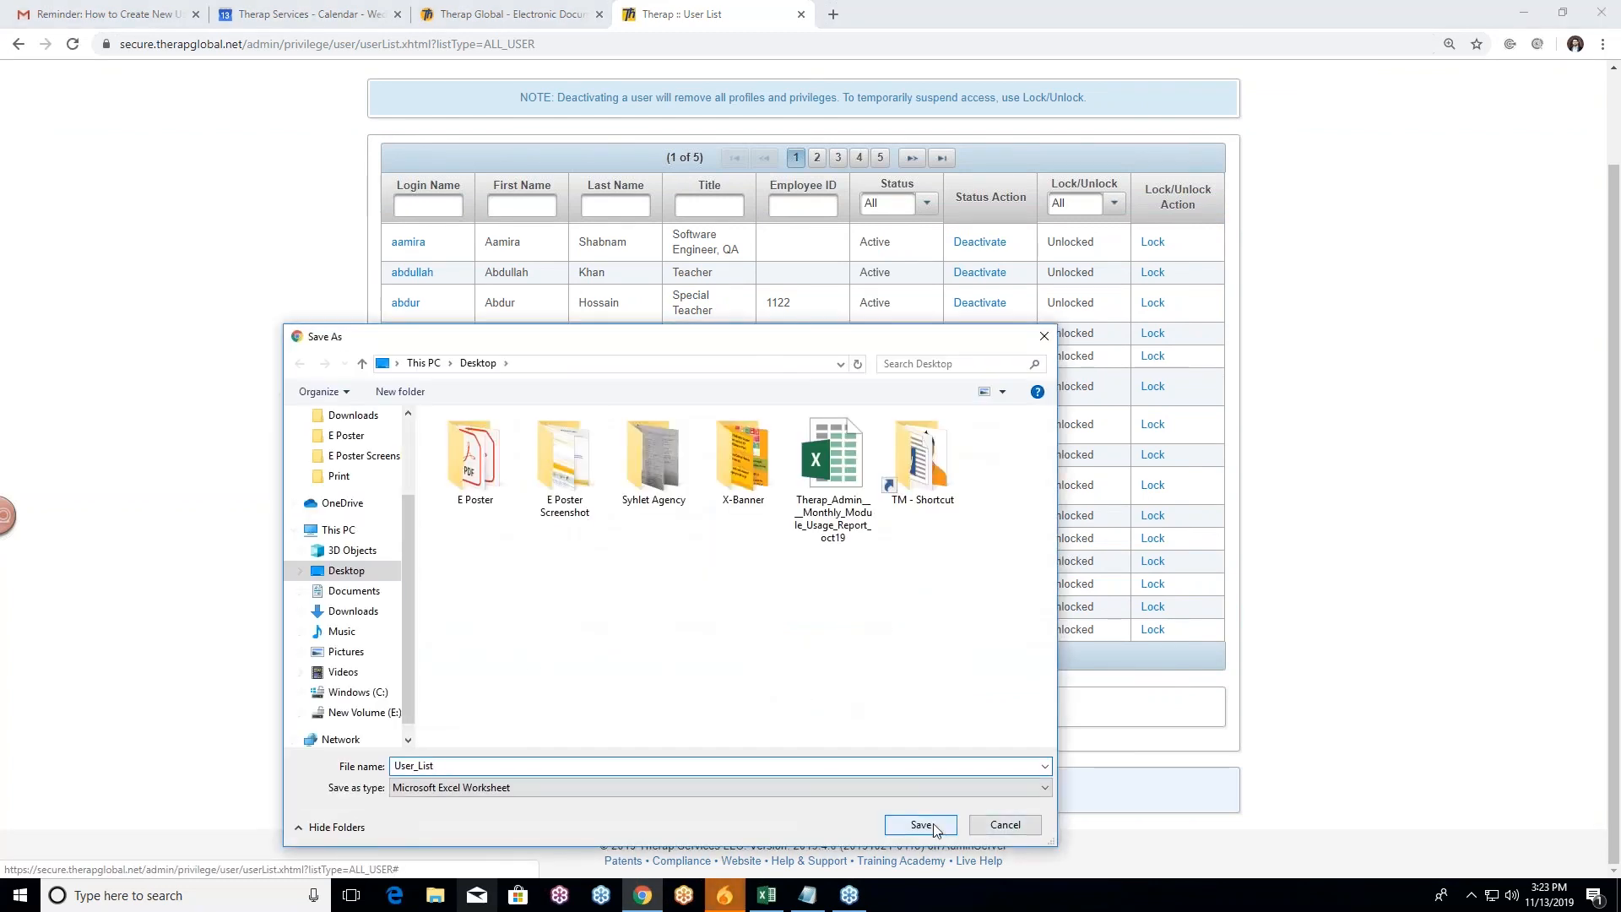
Step: Return to the admin dashboard, then bring the therapglobal.net website tab to the front
{"action": "scroll", "coordinate": [774, 422], "scroll_direction": "up", "scroll_amount": 1}
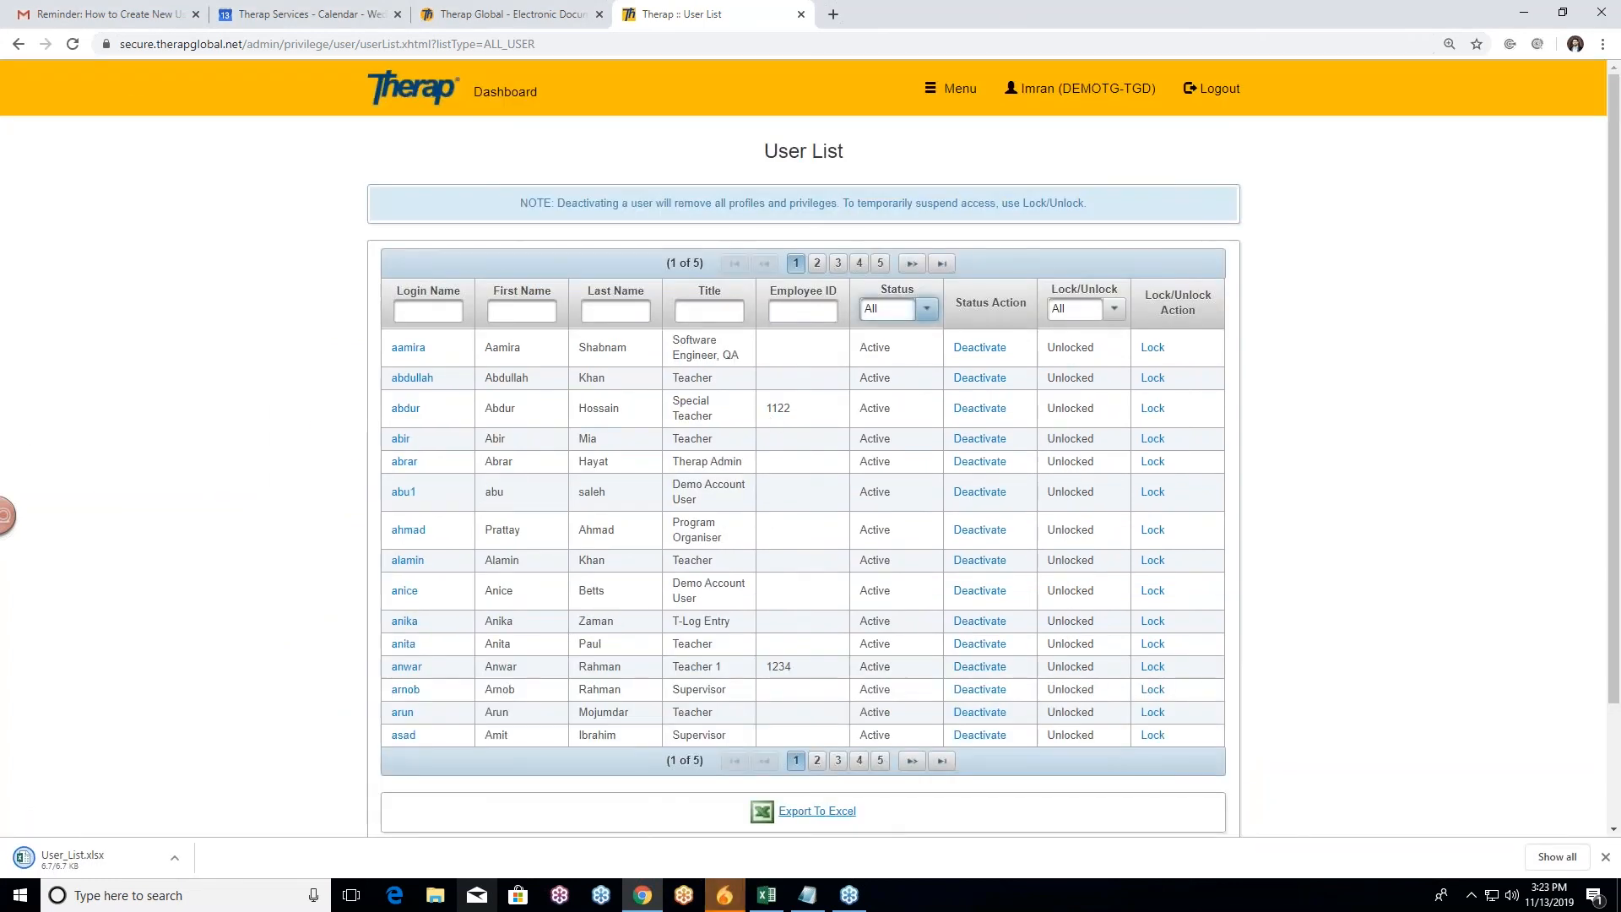
{"action": "left_click", "coordinate": [509, 94]}
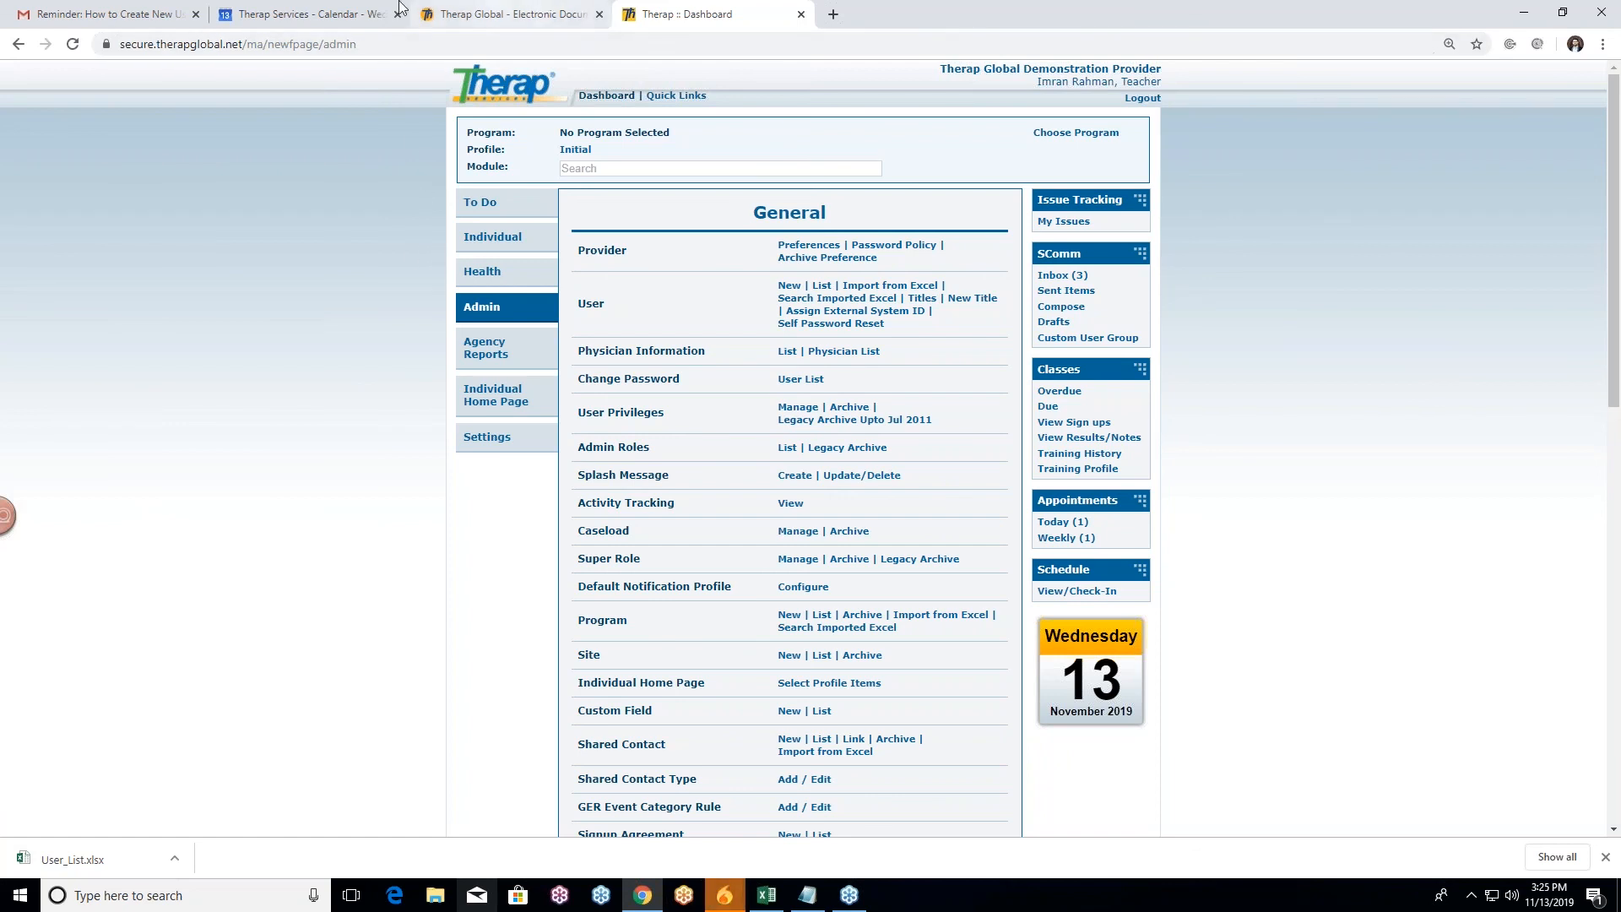
{"action": "left_click", "coordinate": [496, 6]}
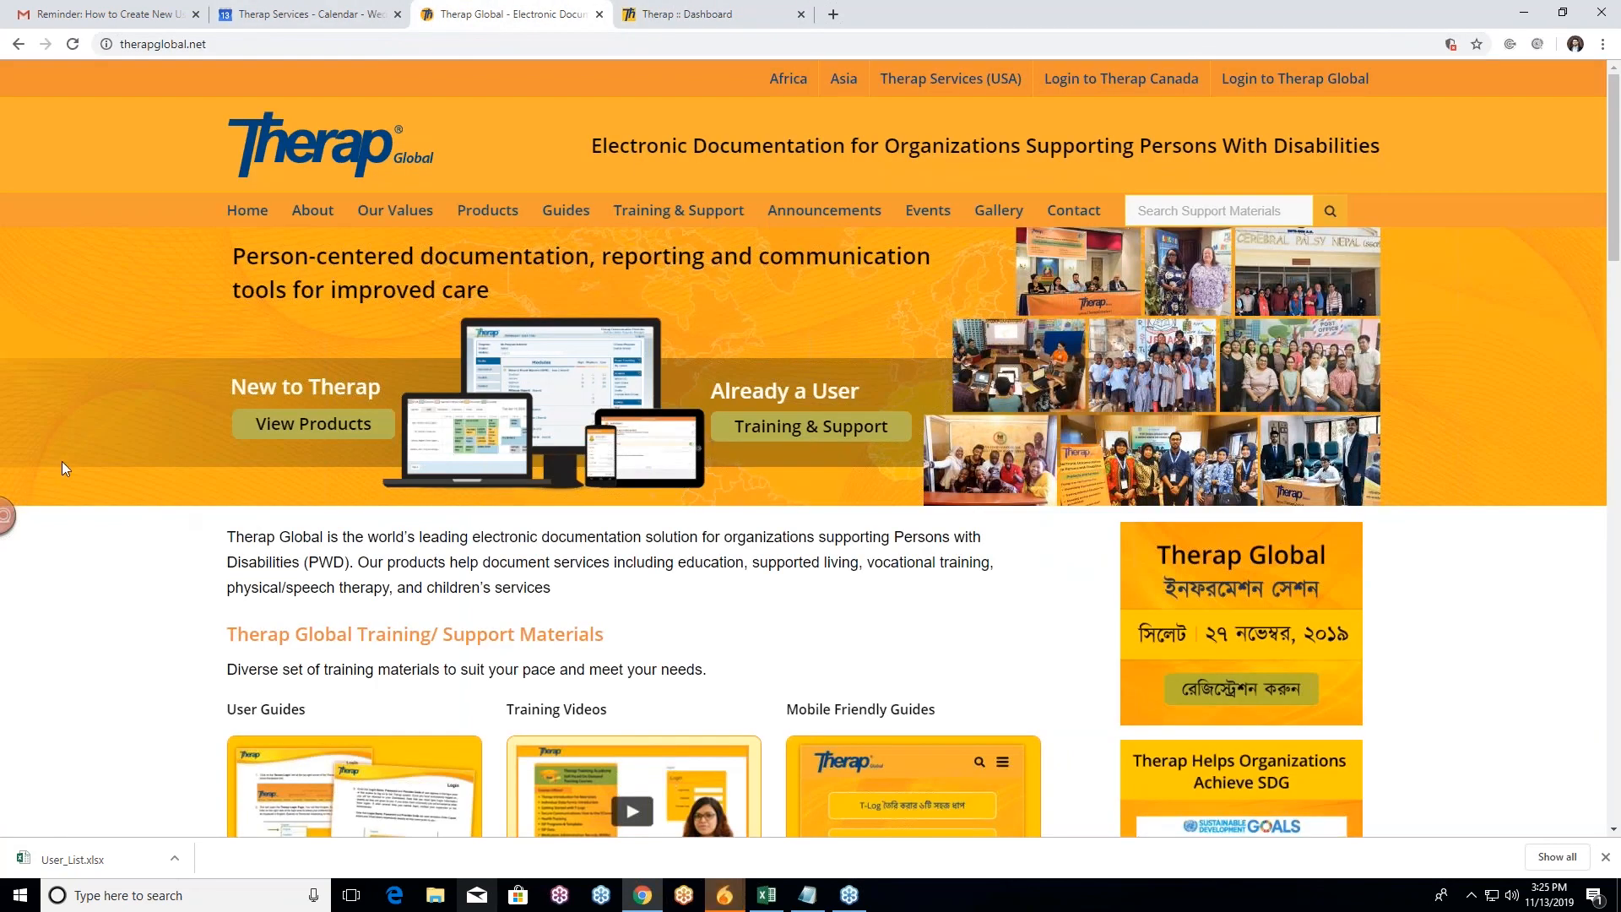
Step: Scroll the therapglobal.net home page to Training/Support Materials with User Guides, Training Videos and Mobile Friendly Guides
{"action": "scroll", "coordinate": [83, 463], "scroll_direction": "down", "scroll_amount": 2}
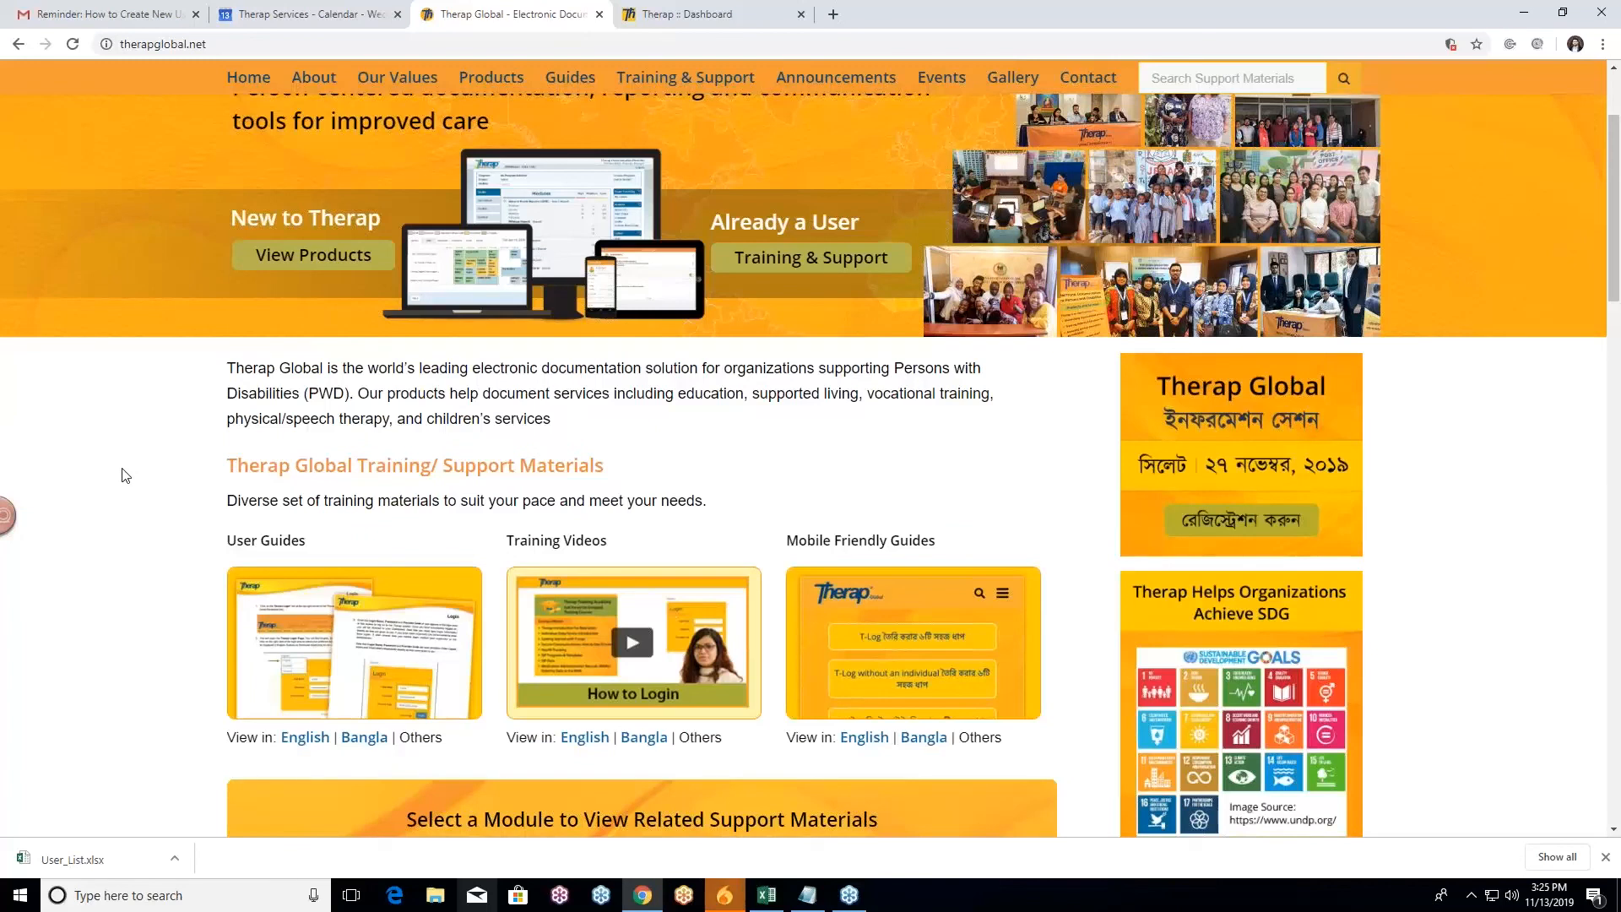
{"action": "scroll", "coordinate": [128, 474], "scroll_direction": "down", "scroll_amount": 2}
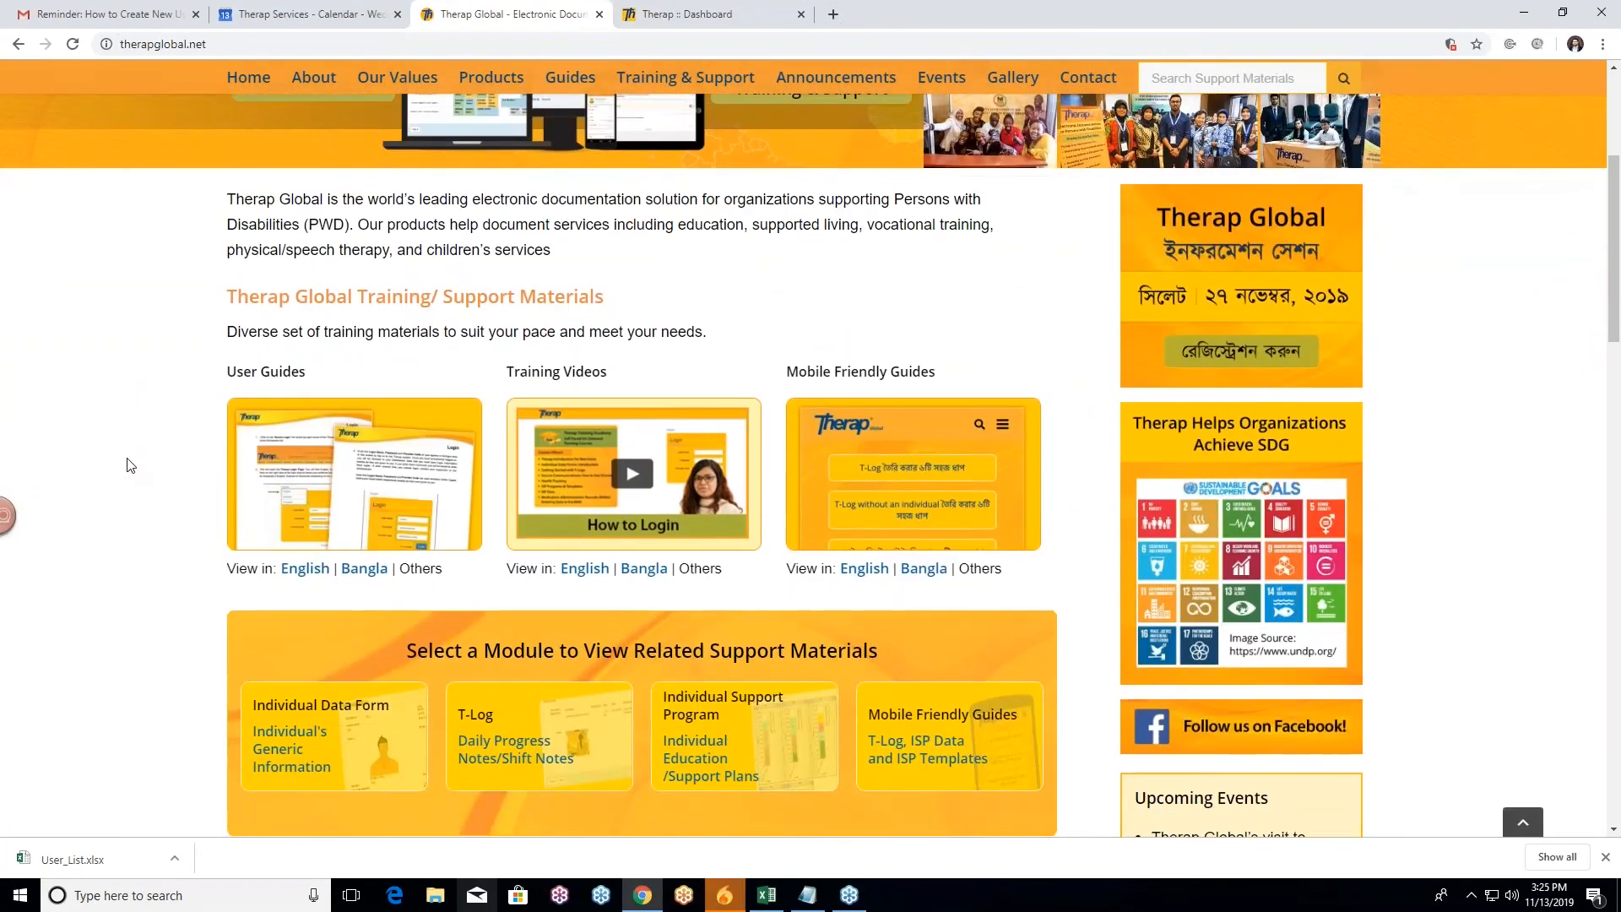
{"action": "scroll", "coordinate": [133, 460], "scroll_direction": "up", "scroll_amount": 3}
{"action": "scroll", "coordinate": [133, 460], "scroll_direction": "up", "scroll_amount": 1}
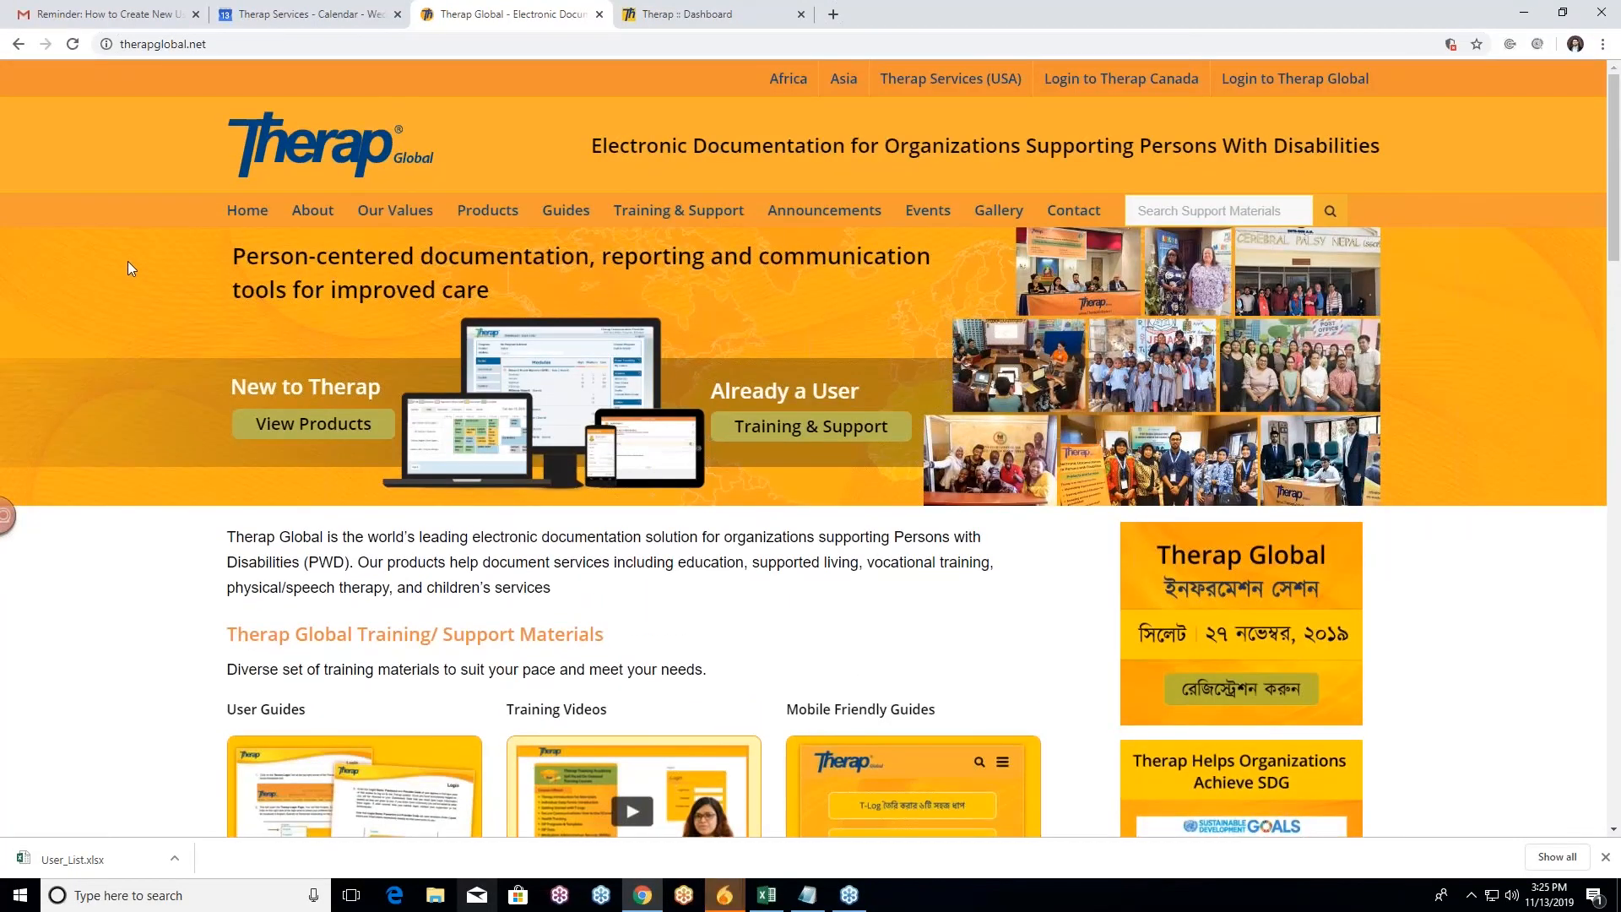
{"action": "scroll", "coordinate": [135, 271], "scroll_direction": "down", "scroll_amount": 2}
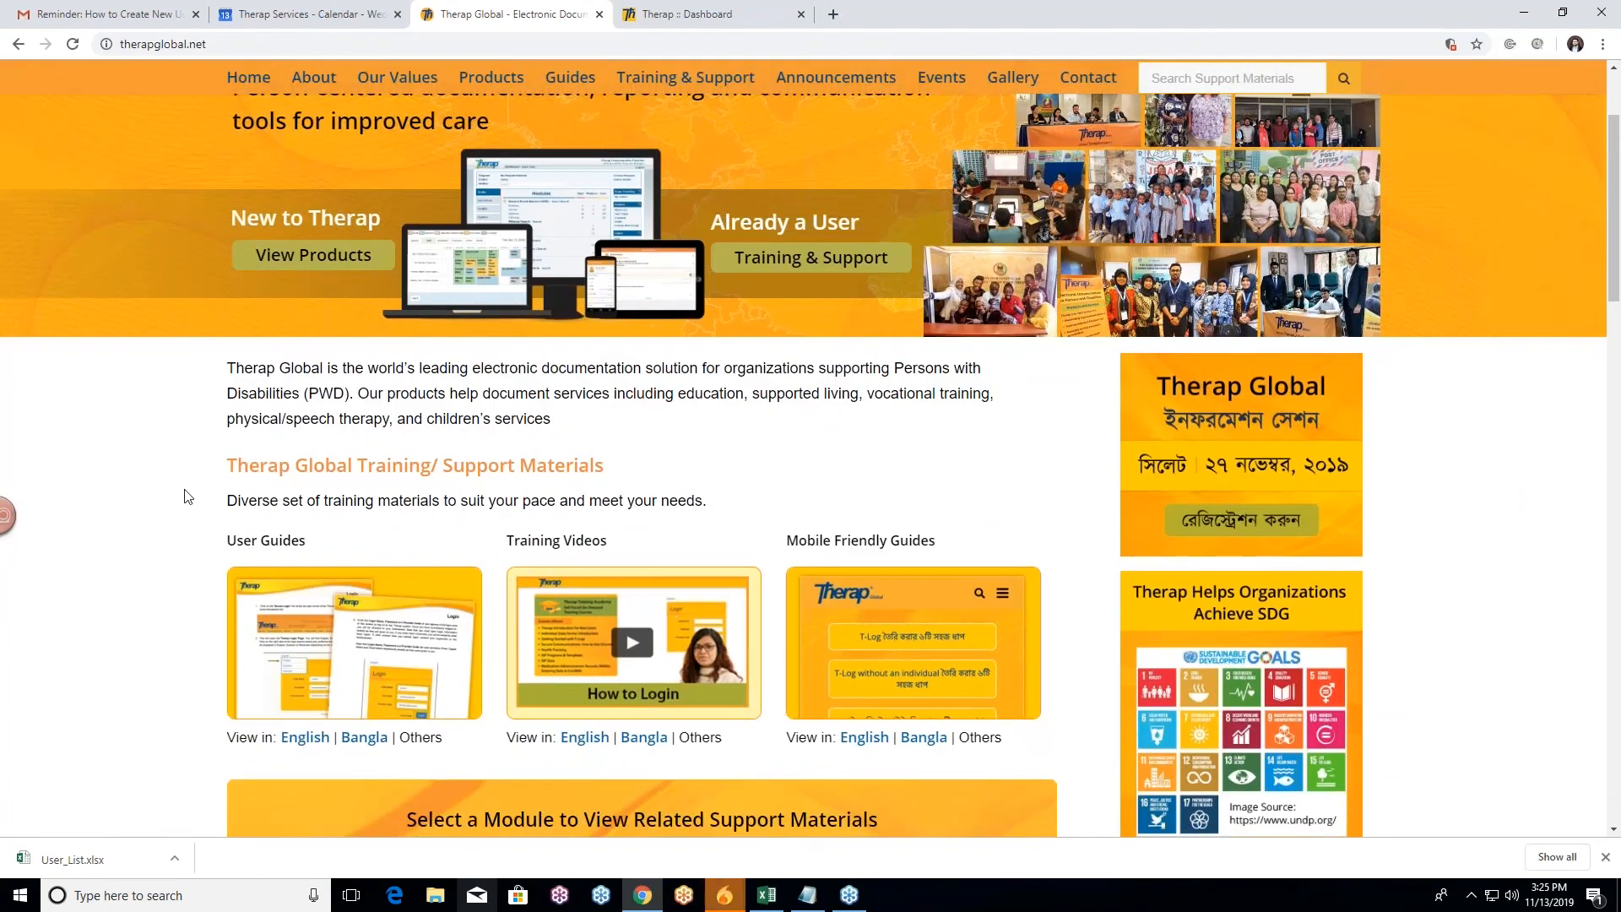
{"action": "scroll", "coordinate": [188, 482], "scroll_direction": "up", "scroll_amount": 1}
{"action": "scroll", "coordinate": [133, 341], "scroll_direction": "up", "scroll_amount": 2}
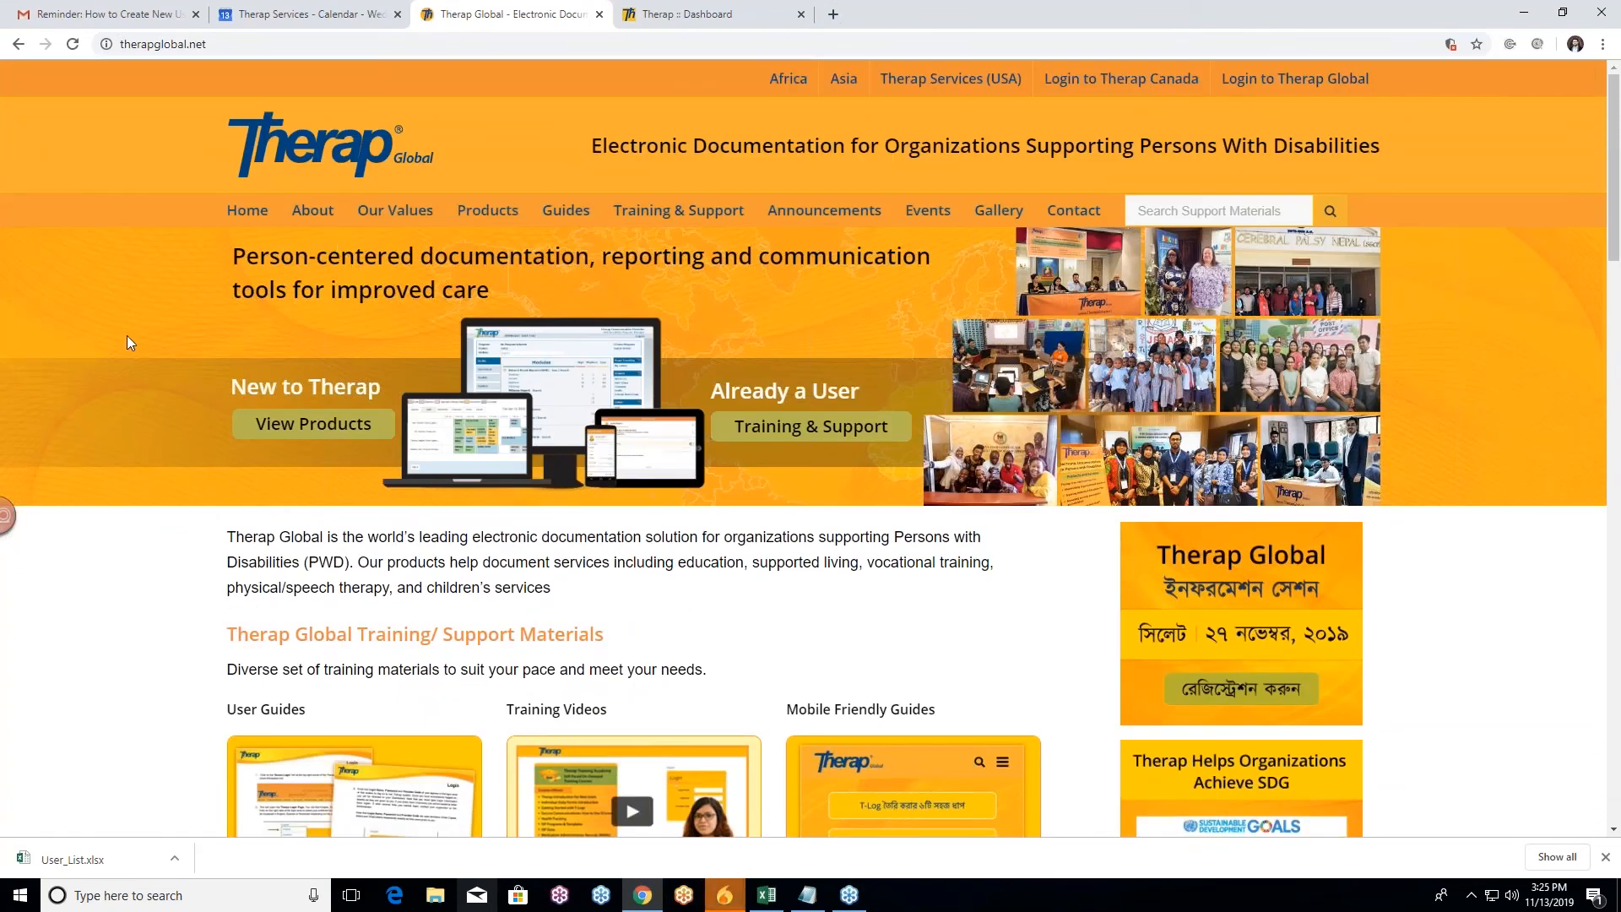
{"action": "scroll", "coordinate": [135, 346], "scroll_direction": "down", "scroll_amount": 3}
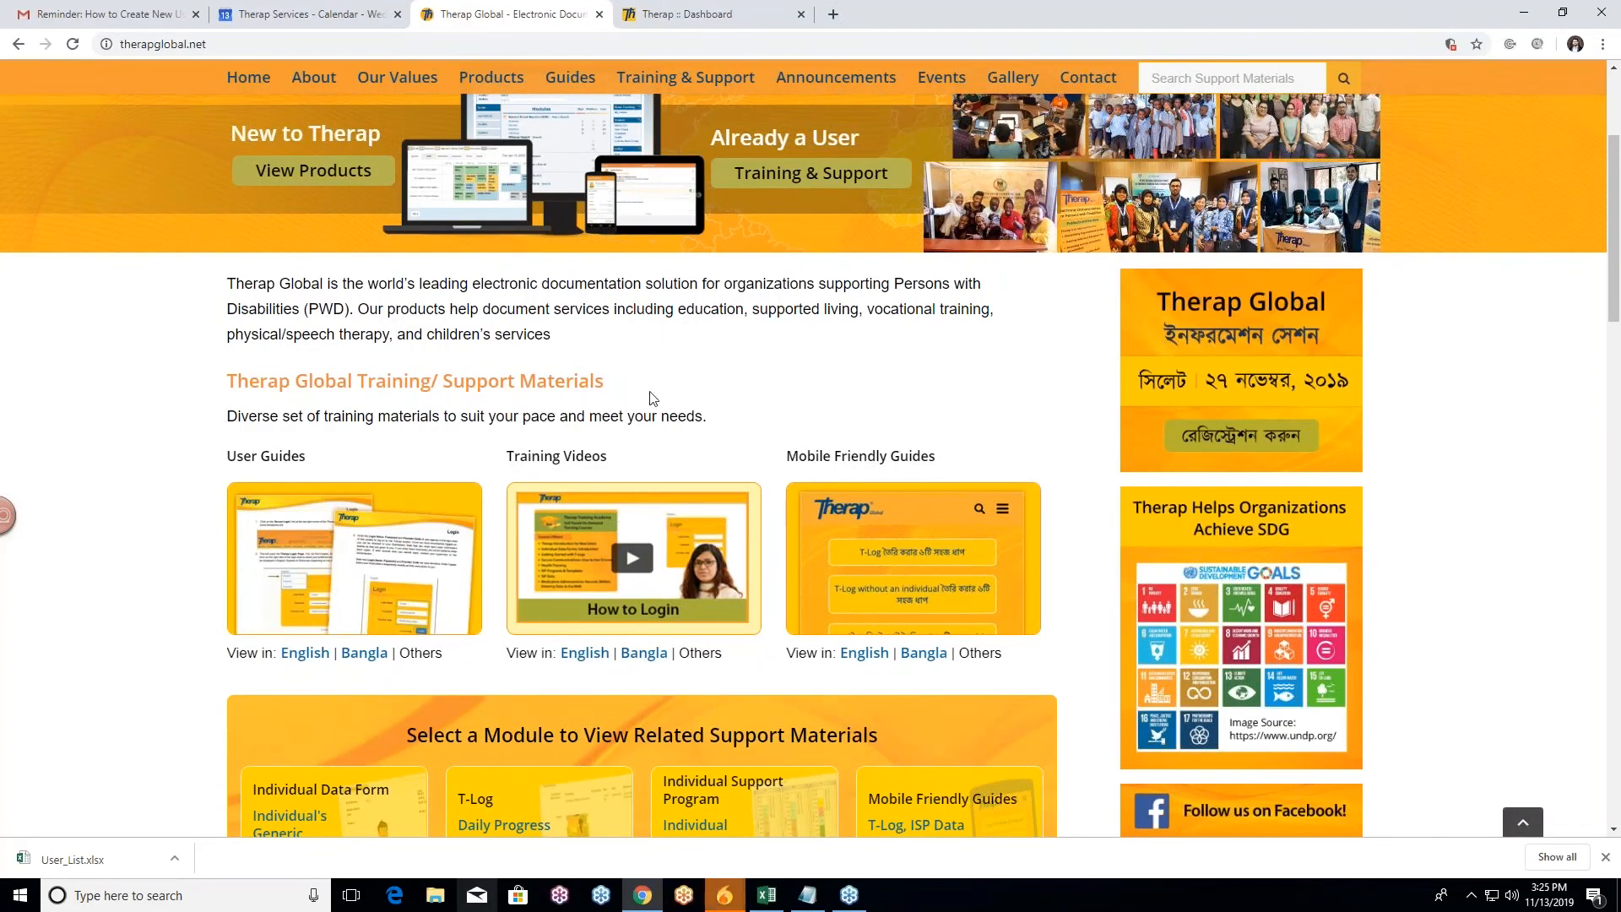
{"action": "scroll", "coordinate": [91, 468], "scroll_direction": "down", "scroll_amount": 2}
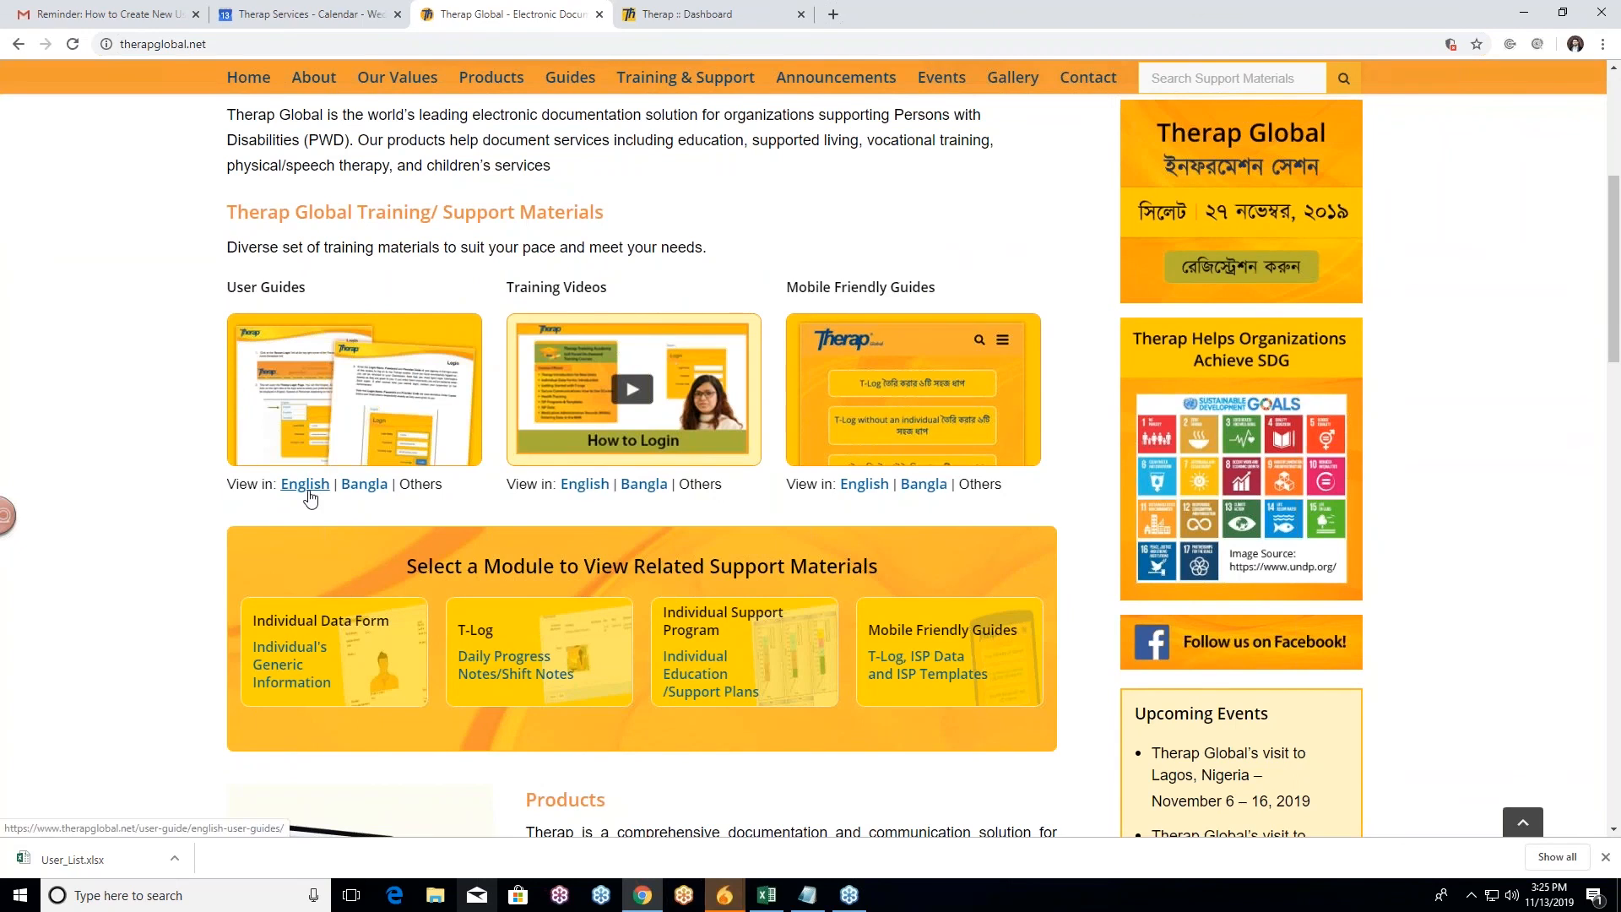
Step: Open the English User Guides and the Create New User guide
{"action": "left_click", "coordinate": [304, 486]}
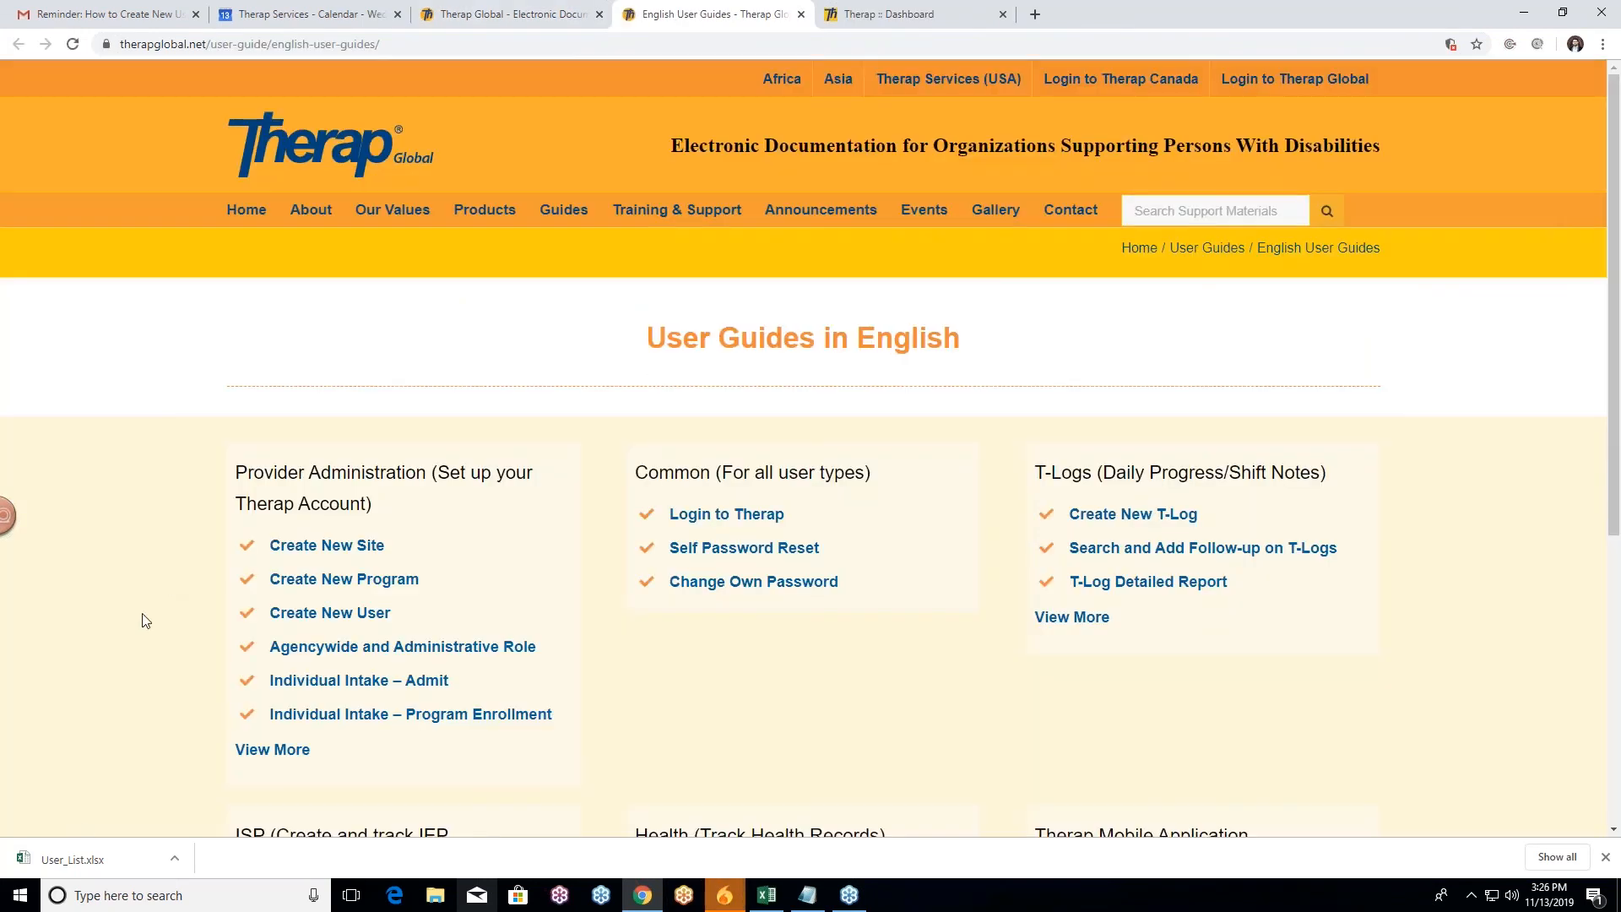
{"action": "scroll", "coordinate": [333, 525], "scroll_direction": "down", "scroll_amount": 1}
{"action": "left_click", "coordinate": [331, 534]}
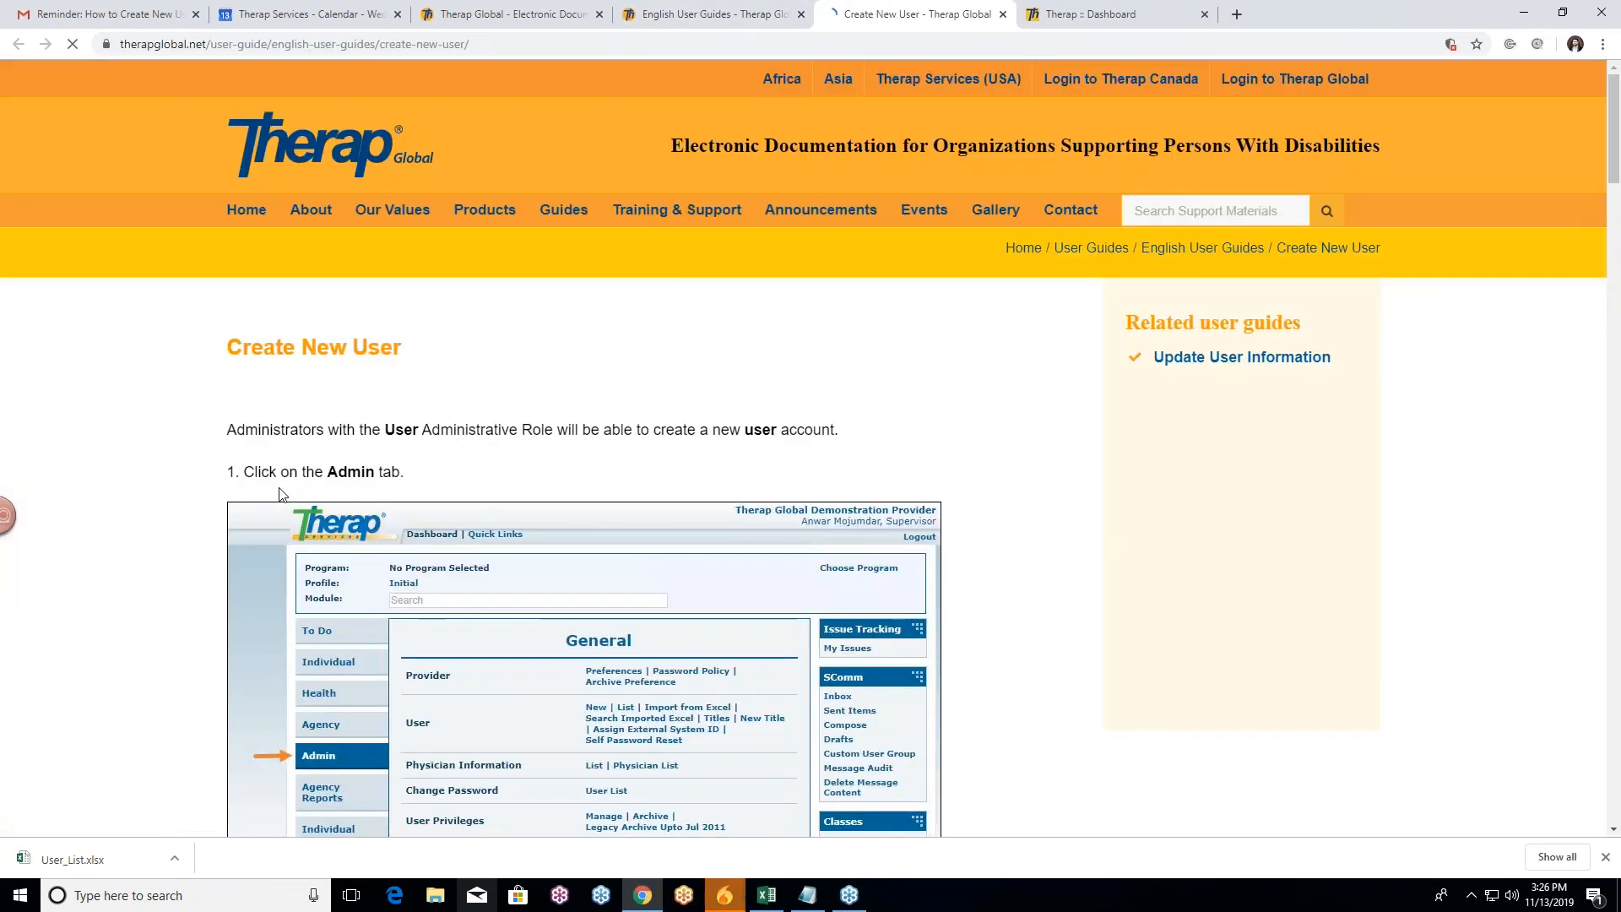
Step: Read through the Create New User guide, then return to the home page tab
{"action": "scroll", "coordinate": [279, 494], "scroll_direction": "down", "scroll_amount": 8}
{"action": "scroll", "coordinate": [169, 480], "scroll_direction": "up", "scroll_amount": 3}
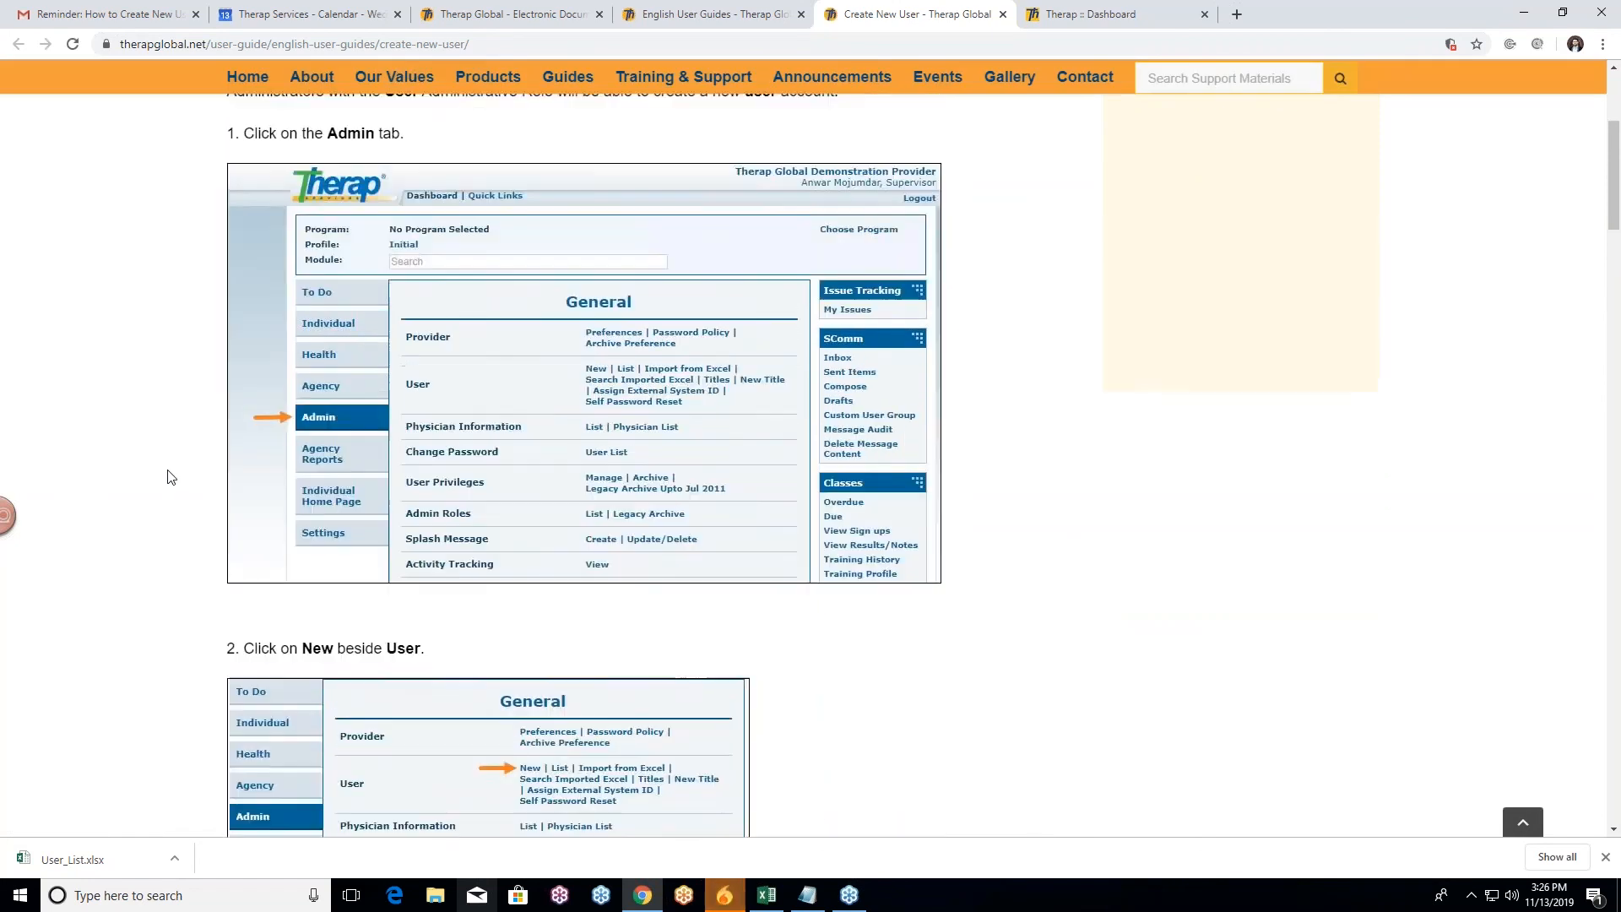
{"action": "scroll", "coordinate": [169, 477], "scroll_direction": "down", "scroll_amount": 7}
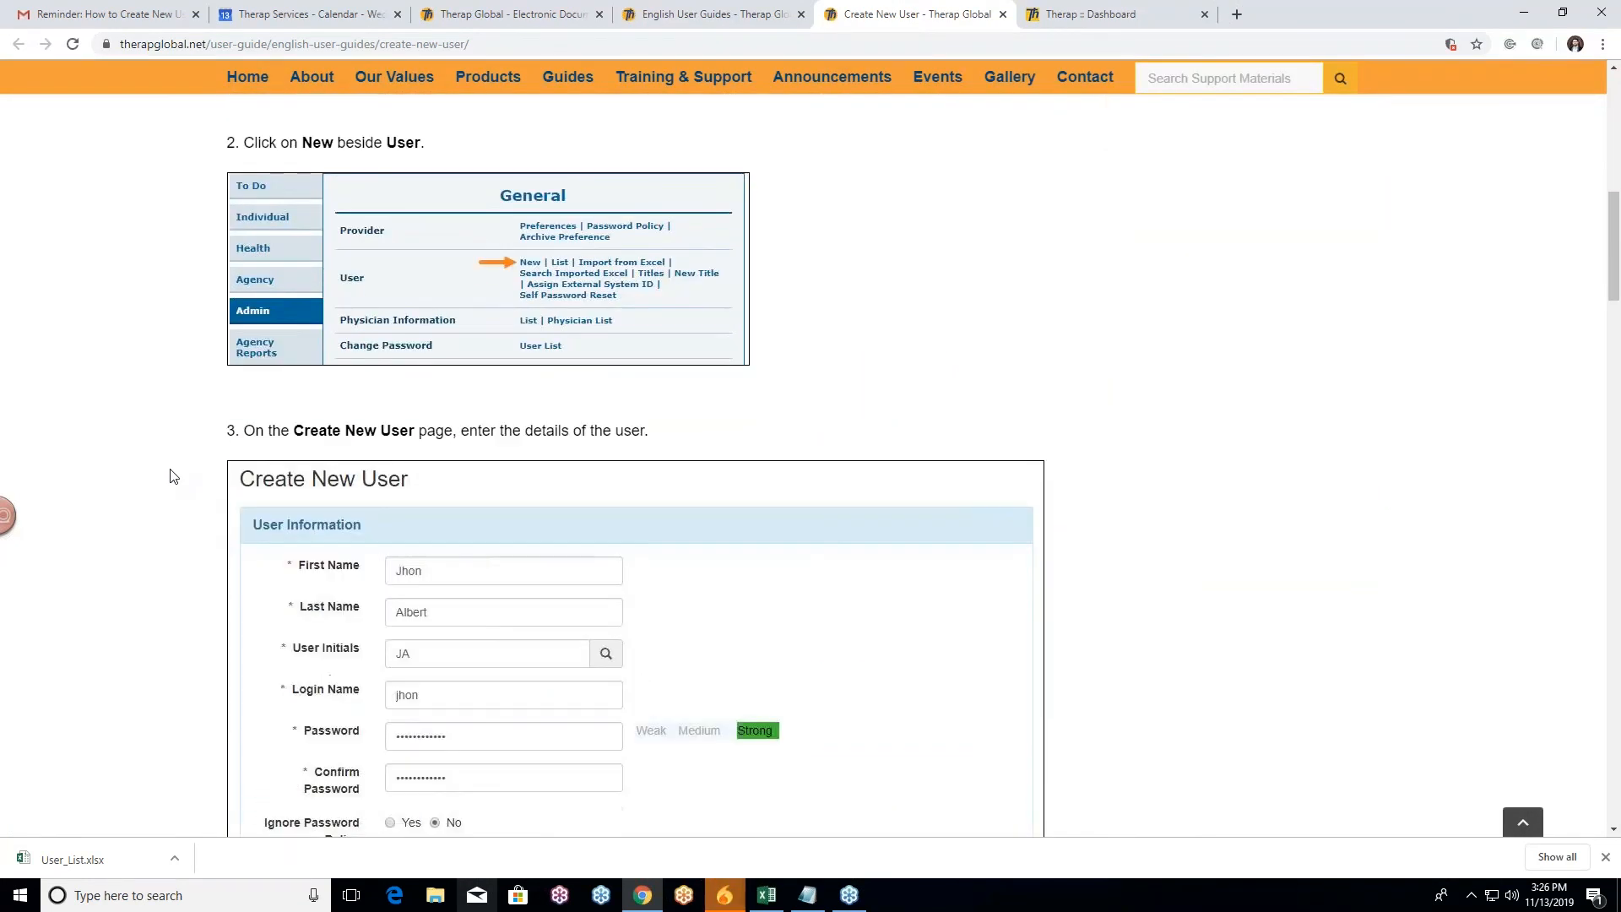
{"action": "scroll", "coordinate": [172, 476], "scroll_direction": "down", "scroll_amount": 5}
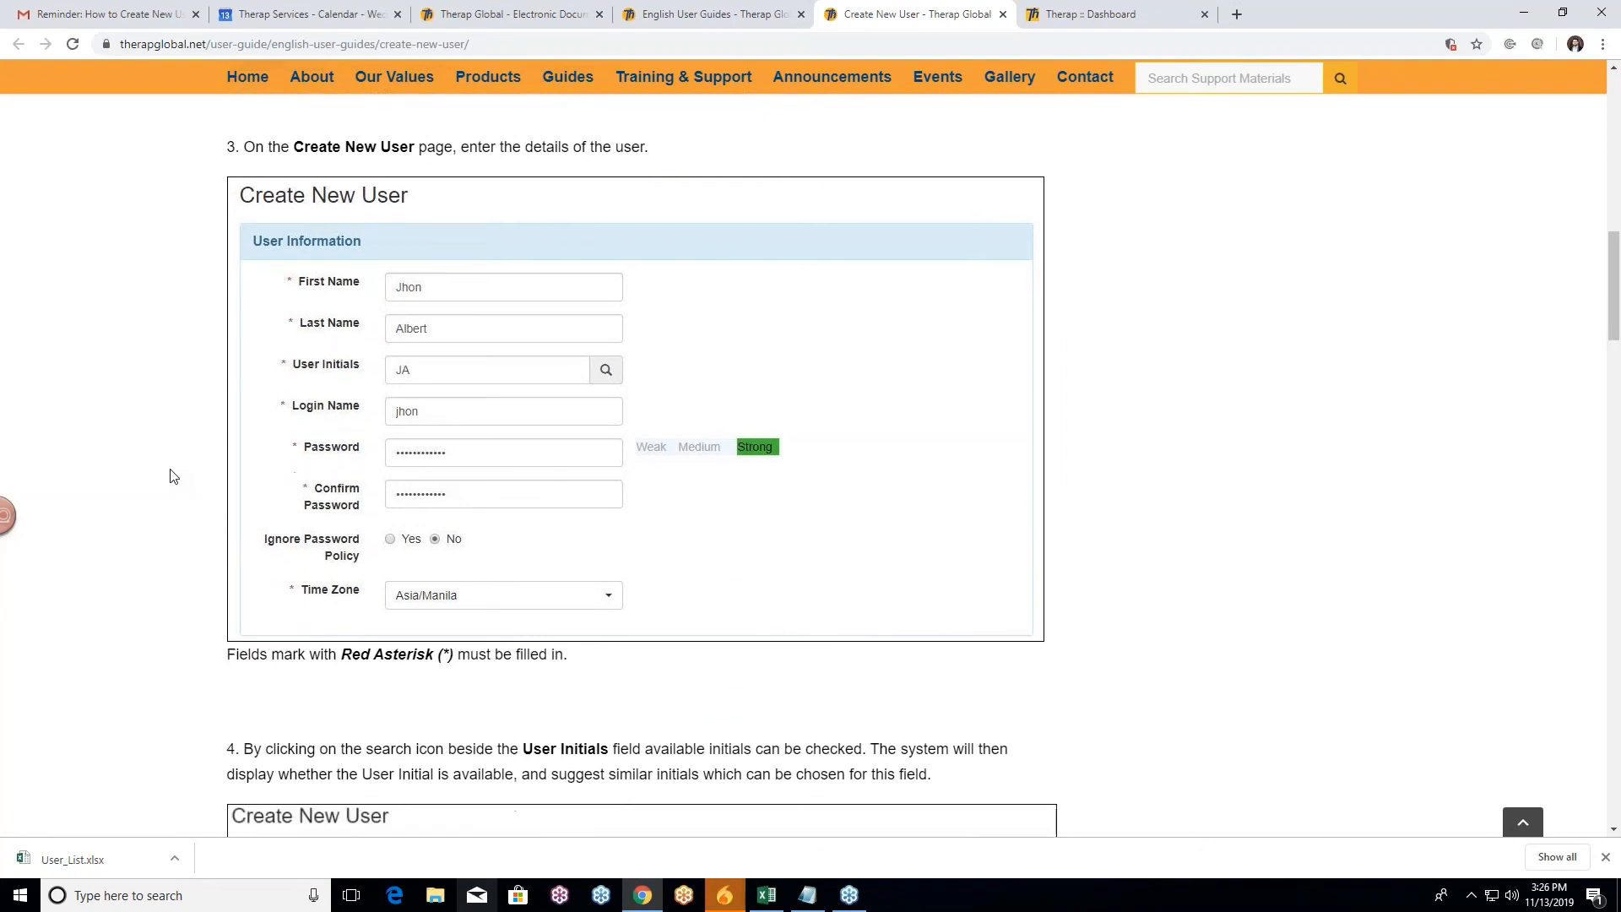
{"action": "scroll", "coordinate": [169, 475], "scroll_direction": "down", "scroll_amount": 13}
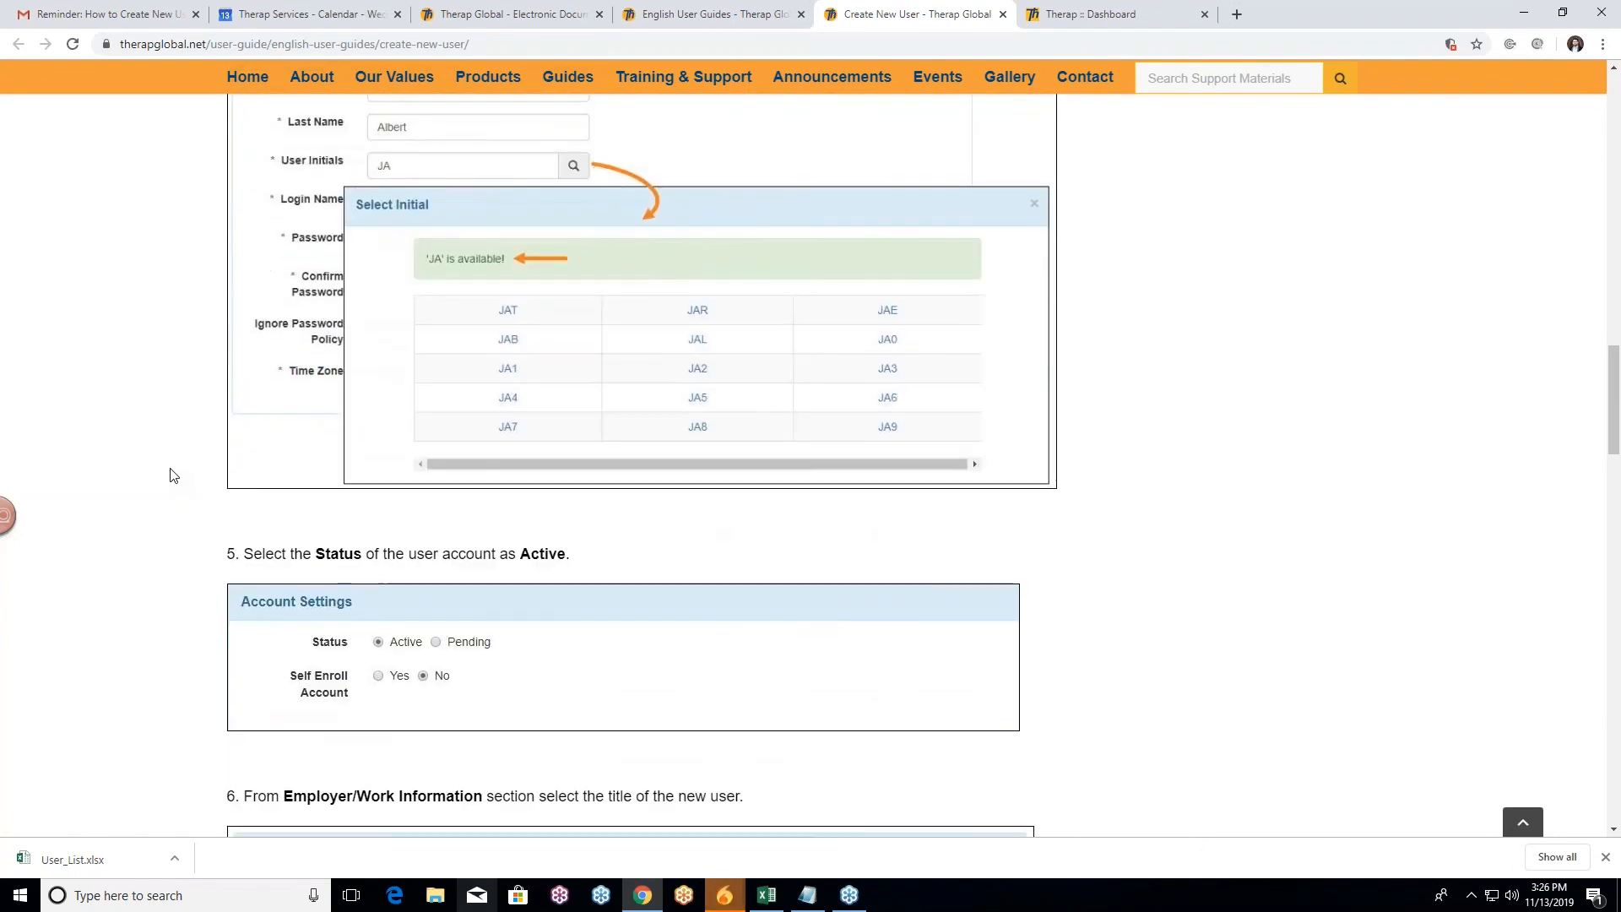
{"action": "scroll", "coordinate": [169, 477], "scroll_direction": "down", "scroll_amount": 5}
{"action": "scroll", "coordinate": [199, 605], "scroll_direction": "up", "scroll_amount": 20}
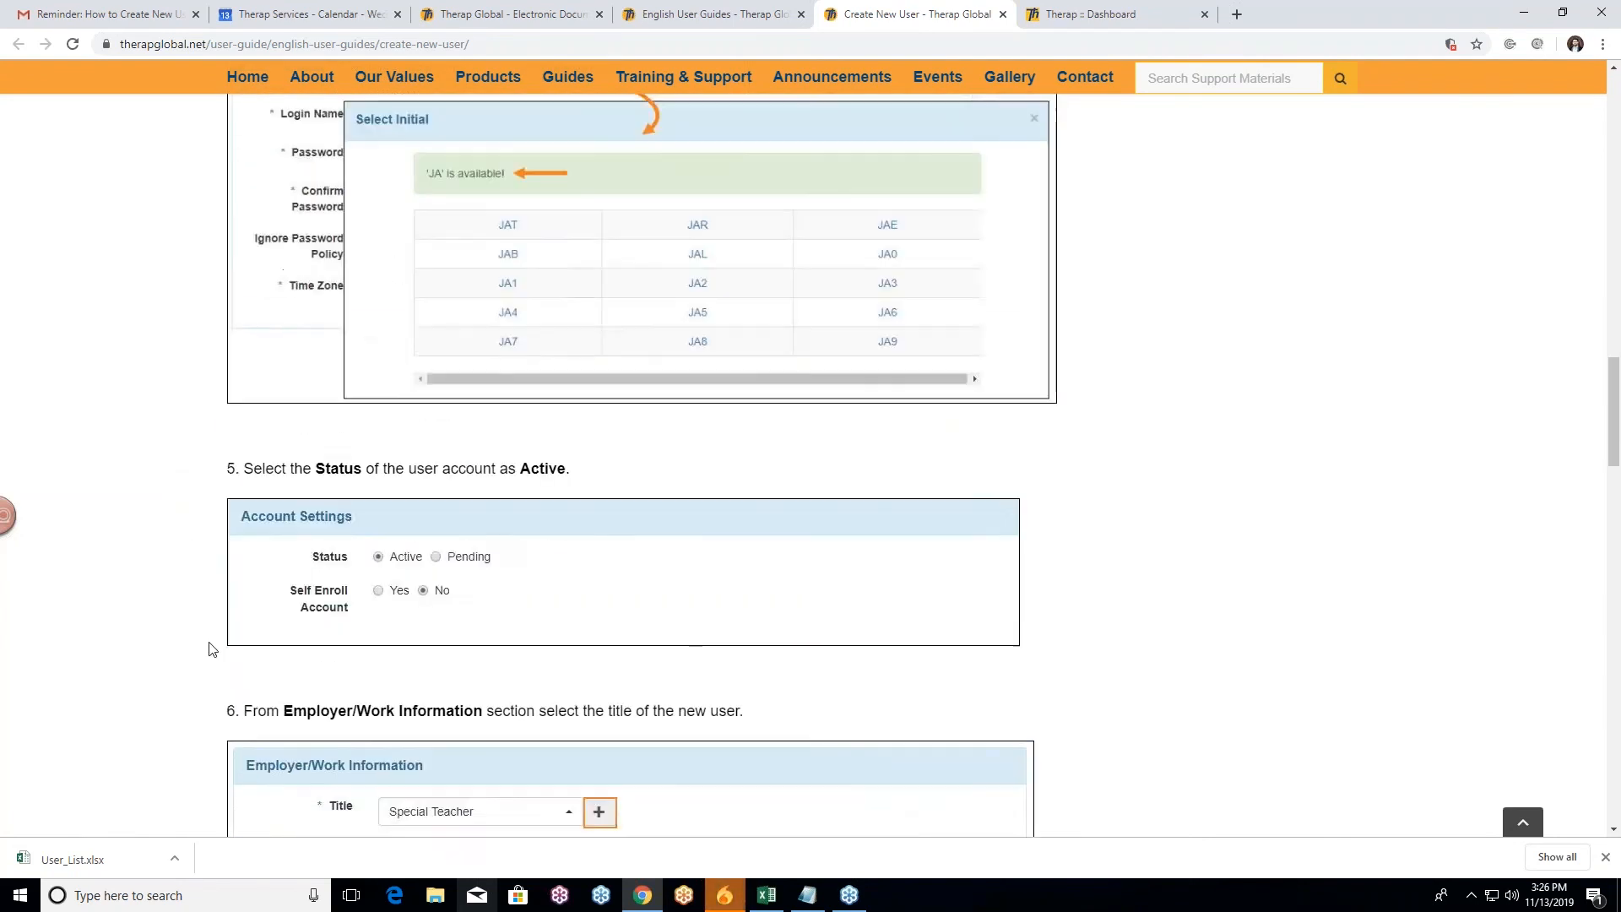
{"action": "scroll", "coordinate": [204, 644], "scroll_direction": "up", "scroll_amount": 8}
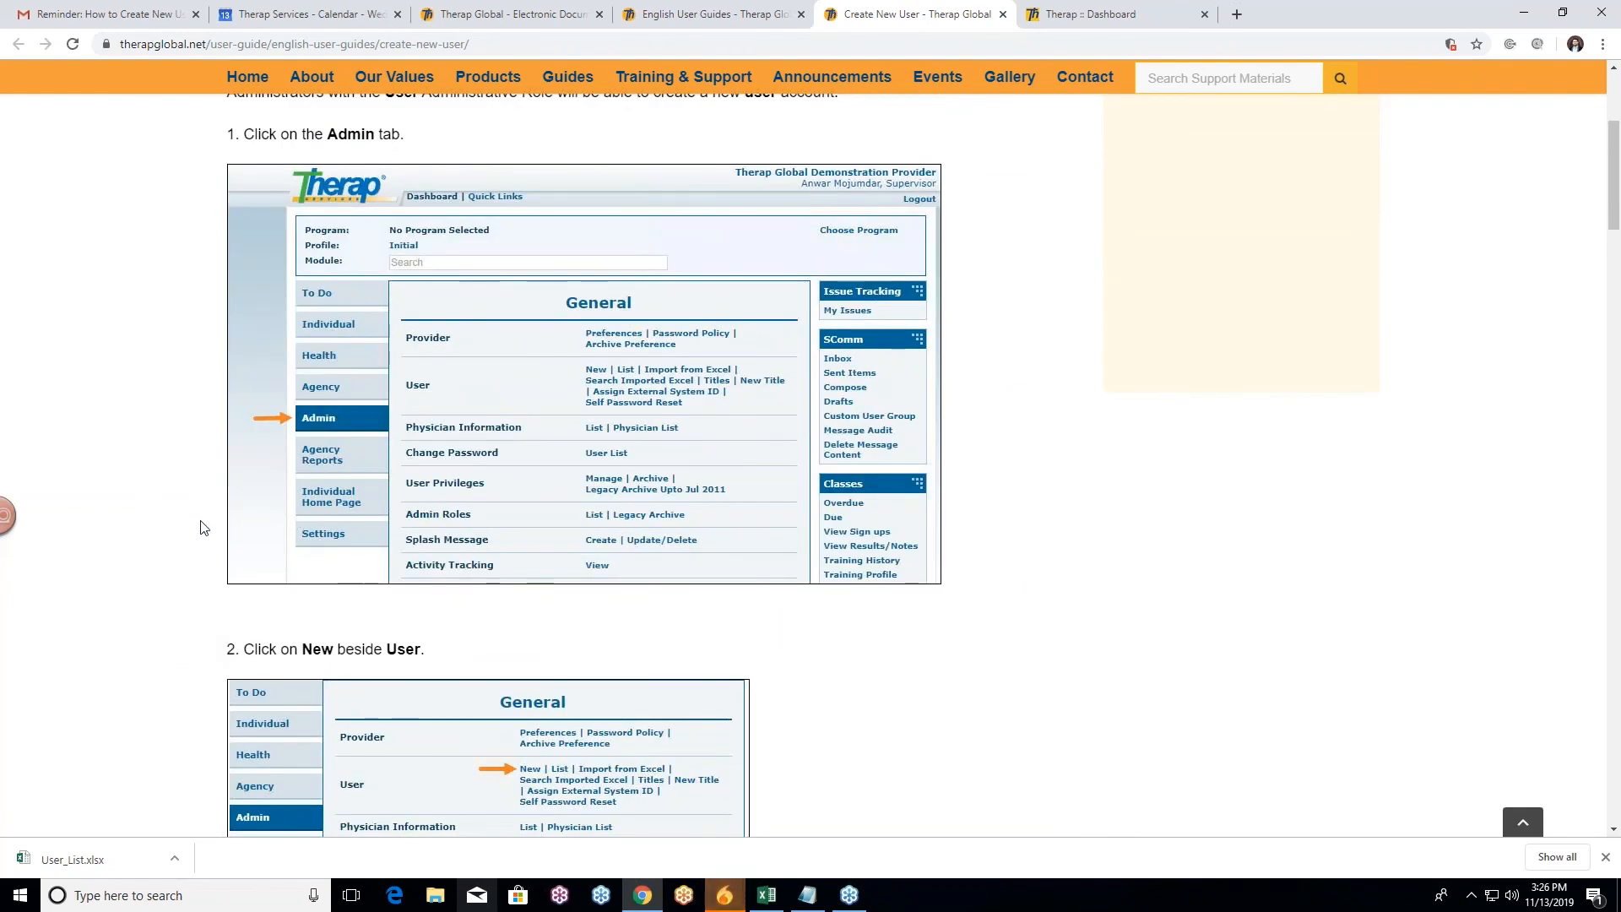
{"action": "scroll", "coordinate": [188, 515], "scroll_direction": "up", "scroll_amount": 3}
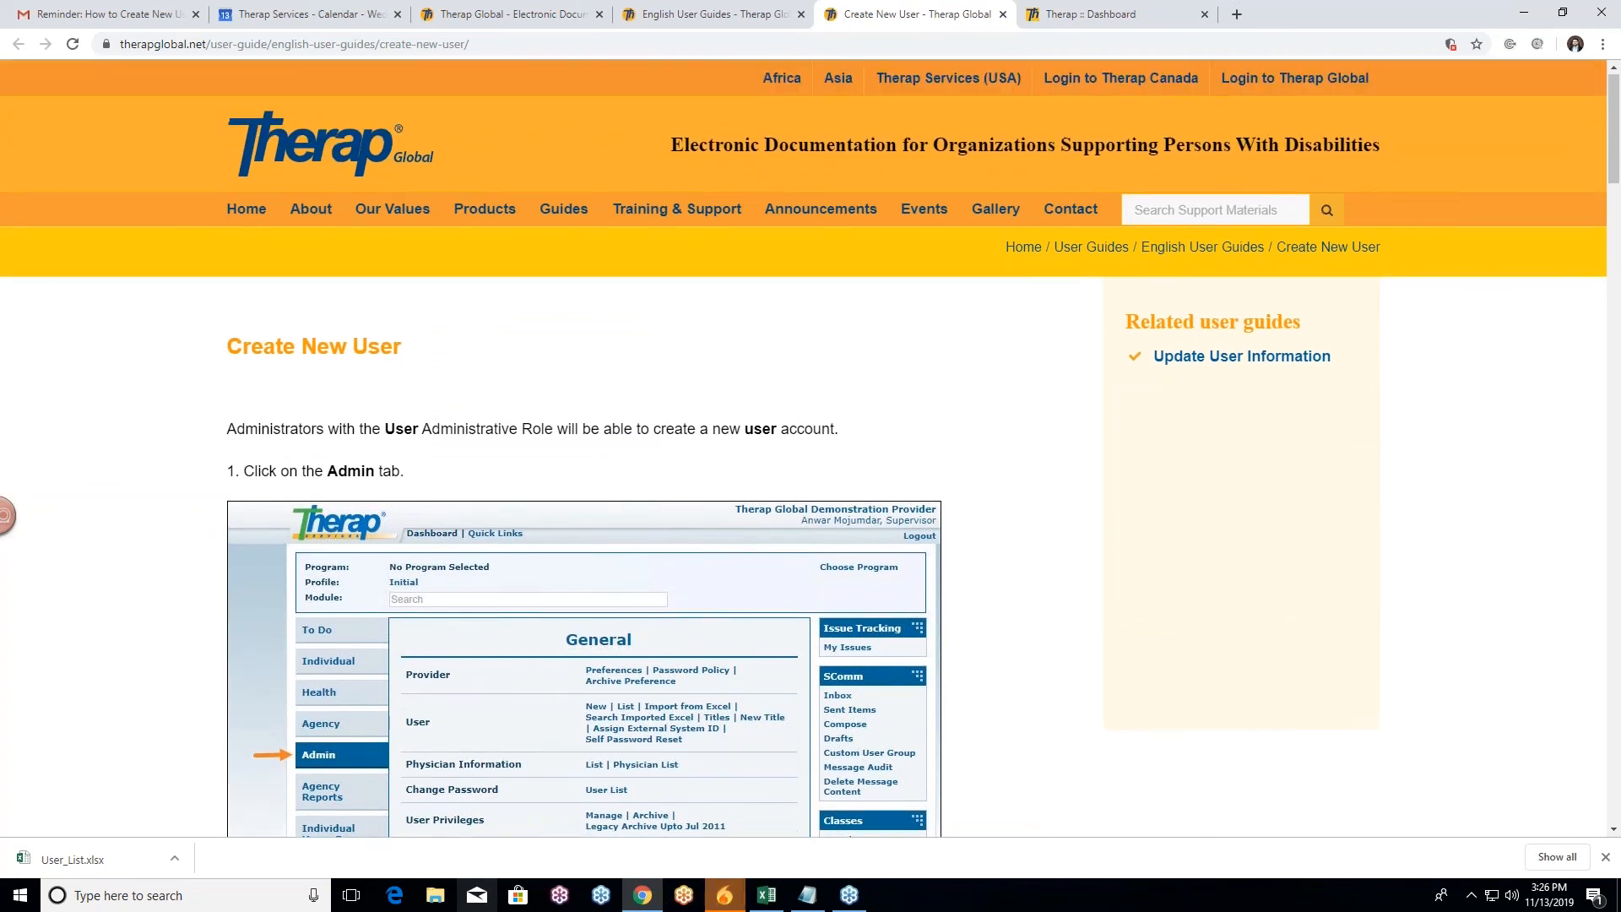
{"action": "scroll", "coordinate": [582, 244], "scroll_direction": "up", "scroll_amount": 1}
{"action": "left_click", "coordinate": [517, 9]}
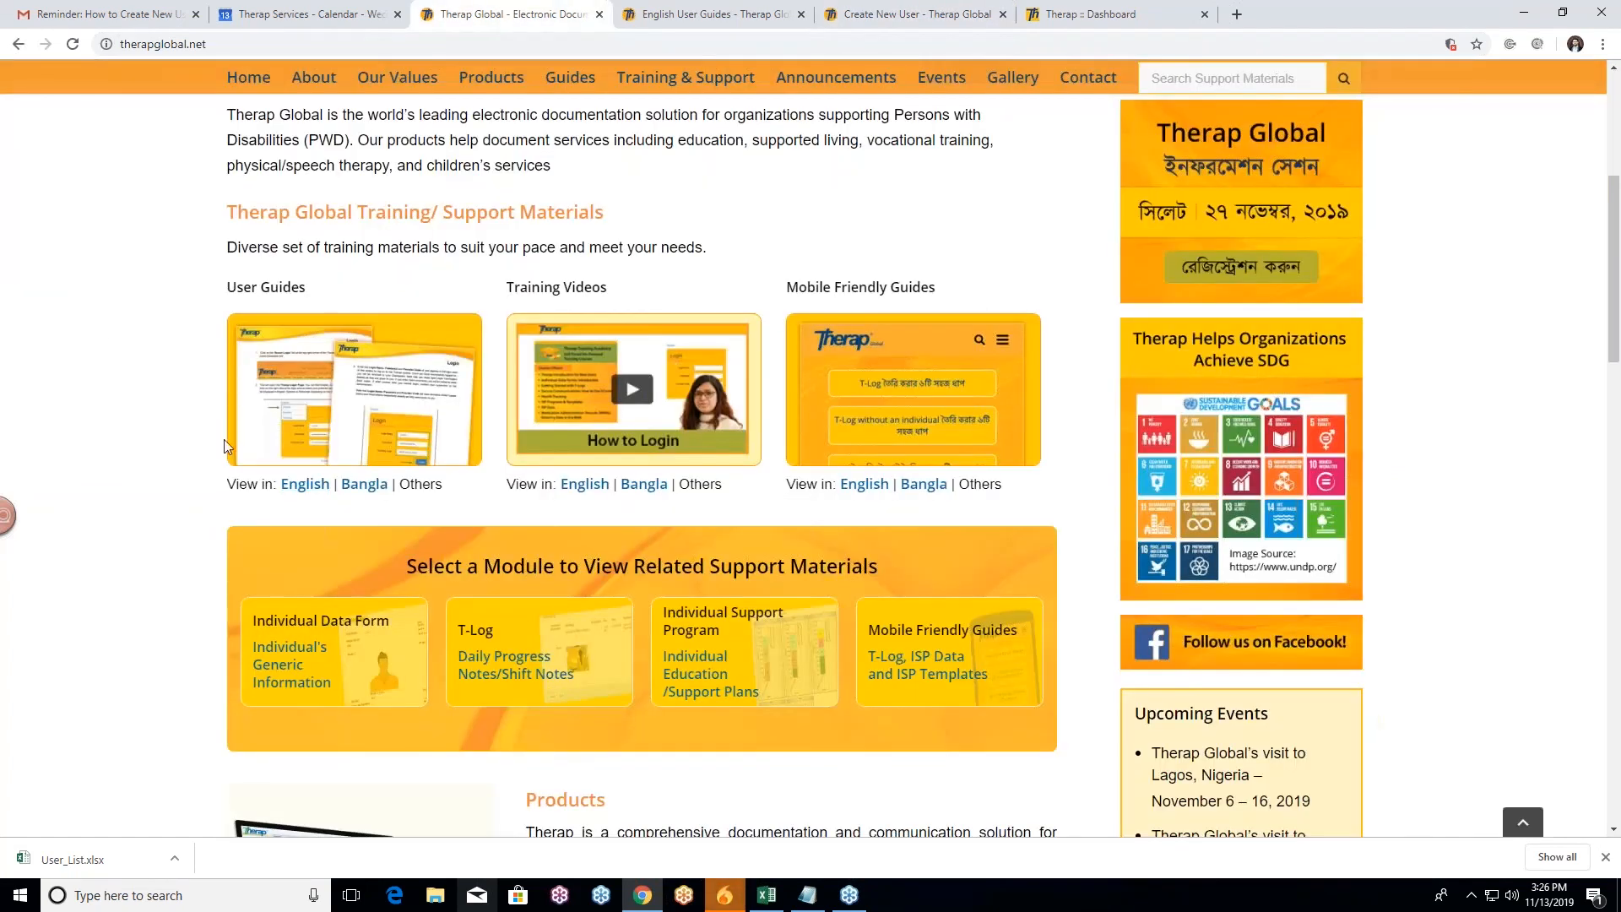
Step: Open the English Training Videos and play the Create New User video
{"action": "left_click", "coordinate": [585, 485]}
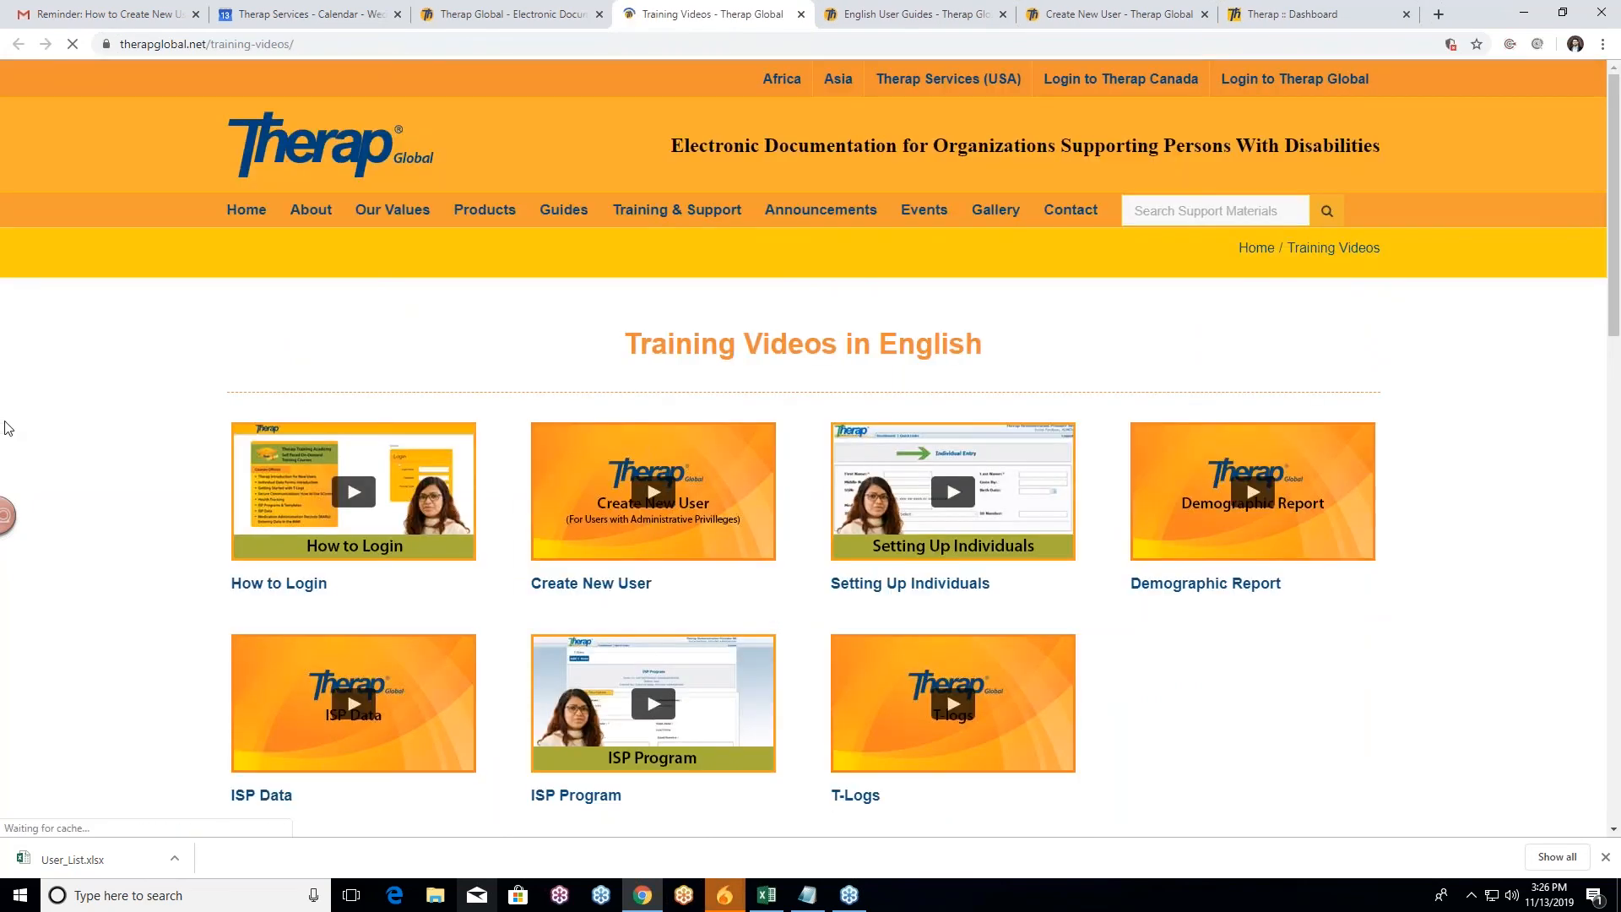
{"action": "scroll", "coordinate": [96, 462], "scroll_direction": "down", "scroll_amount": 1}
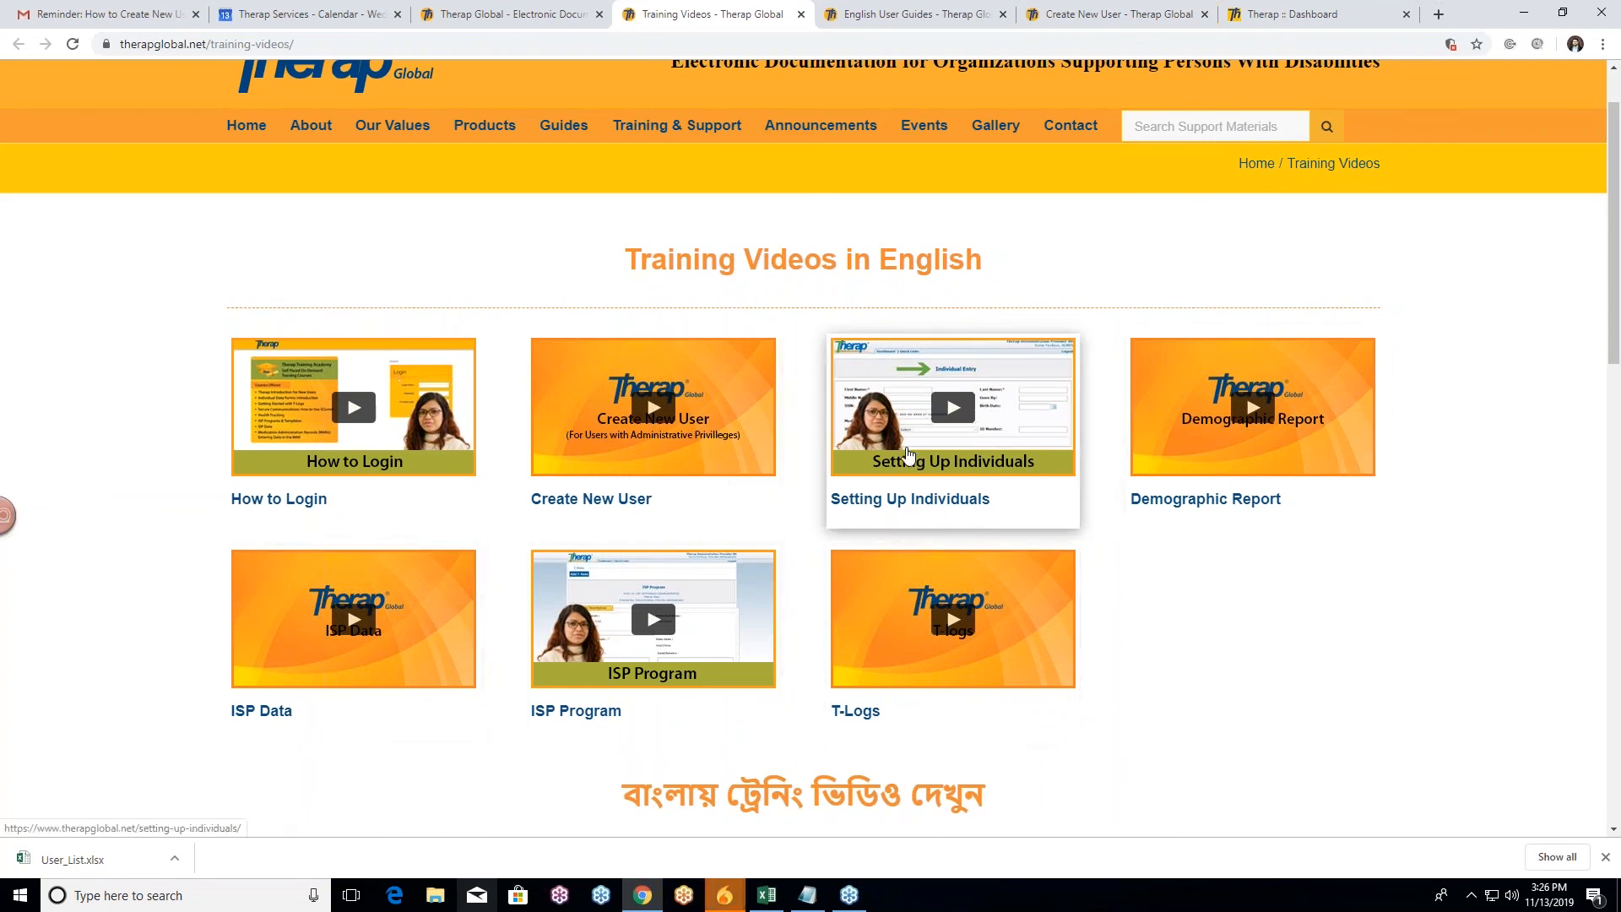
{"action": "left_click", "coordinate": [764, 457]}
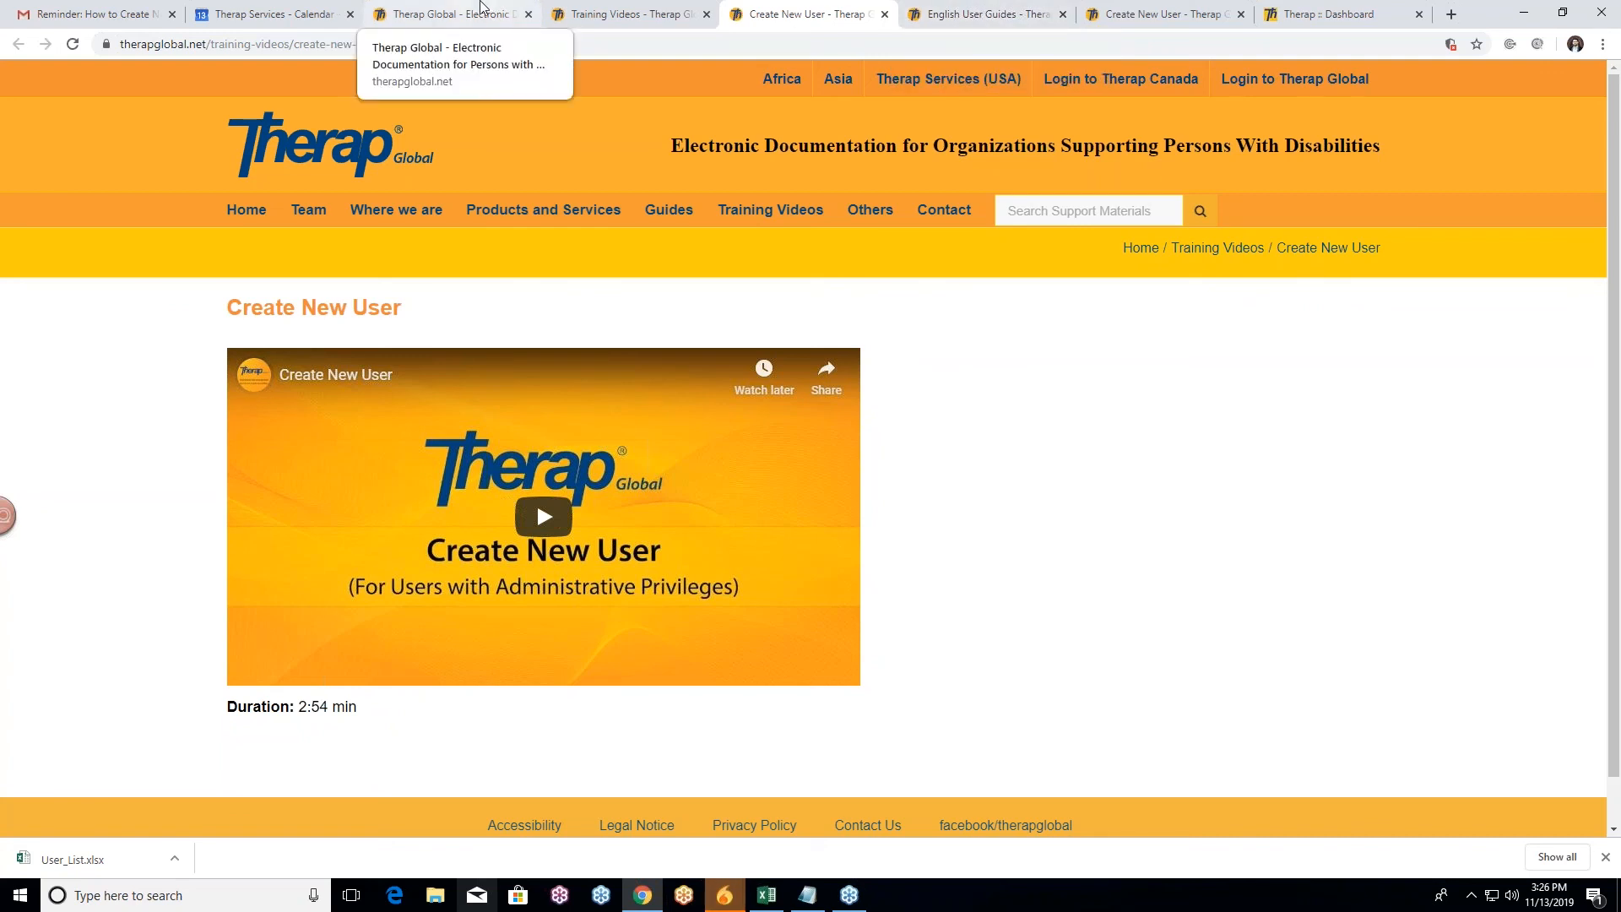
Step: Back on the home page, scroll down to the Upcoming Online Group Sessions section
{"action": "left_click", "coordinate": [452, 14]}
{"action": "scroll", "coordinate": [834, 488], "scroll_direction": "up", "scroll_amount": 5}
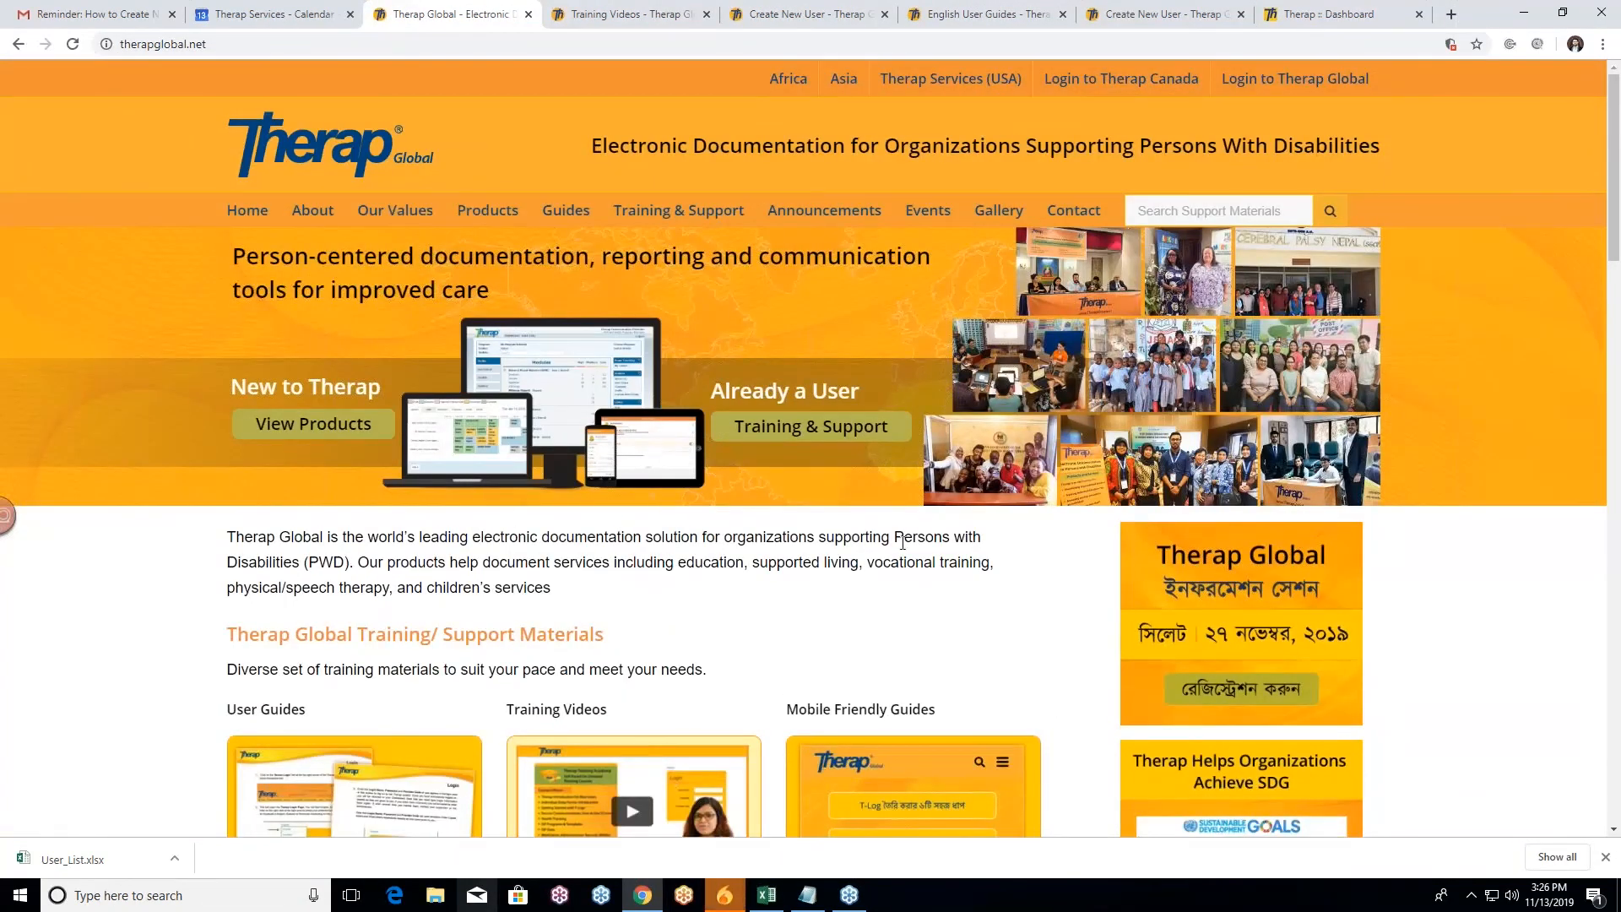
{"action": "scroll", "coordinate": [743, 450], "scroll_direction": "down", "scroll_amount": 2}
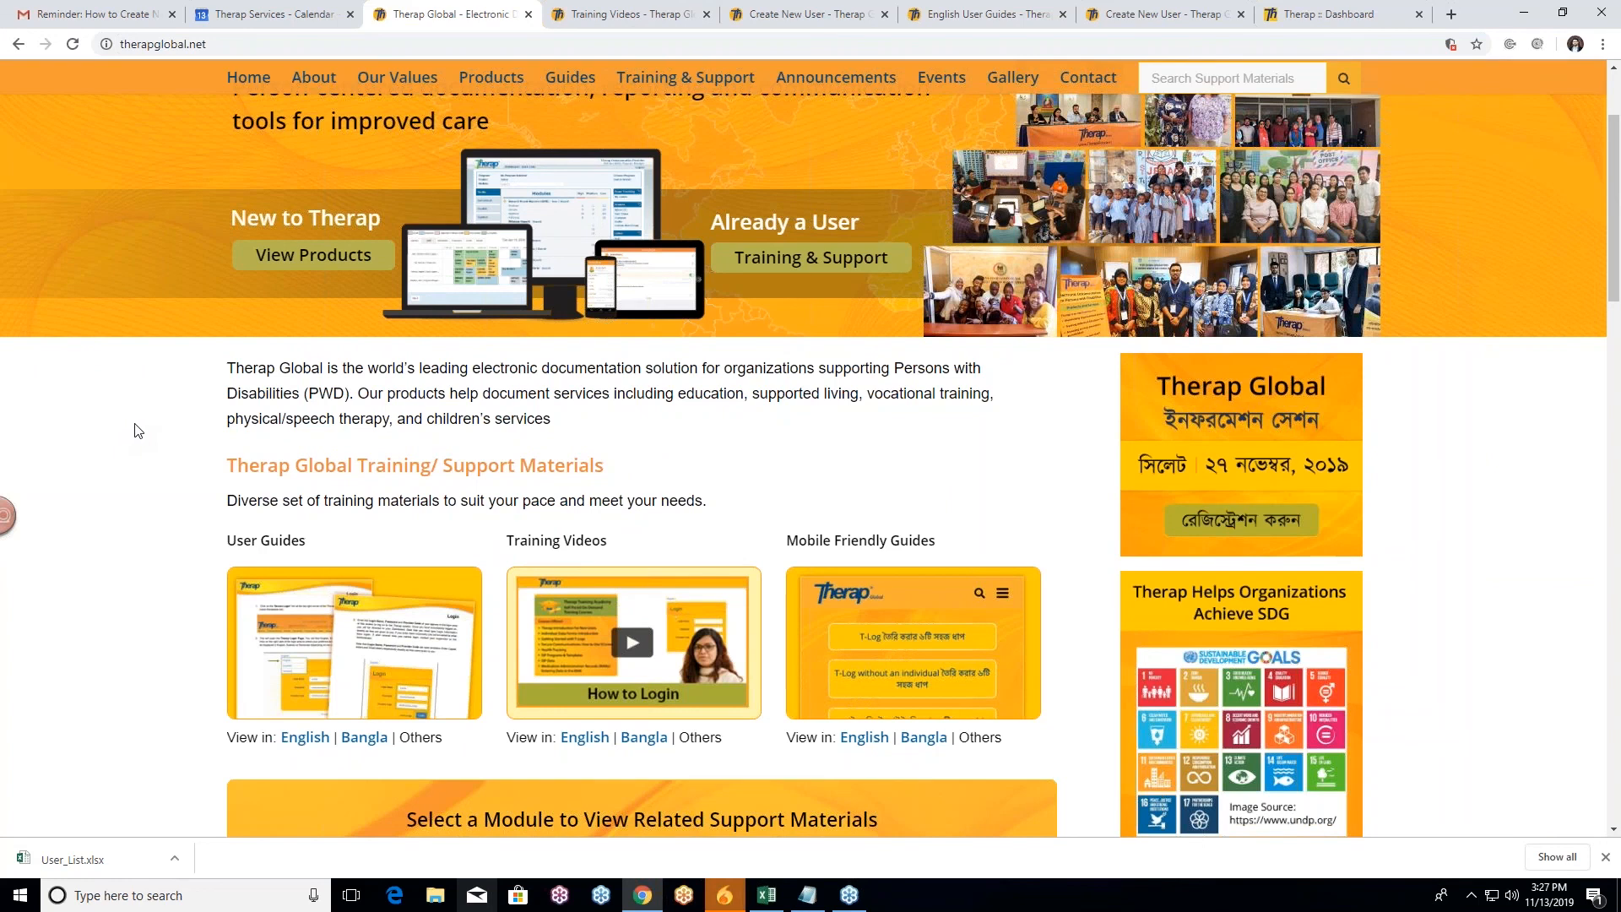
{"action": "scroll", "coordinate": [138, 426], "scroll_direction": "down", "scroll_amount": 7}
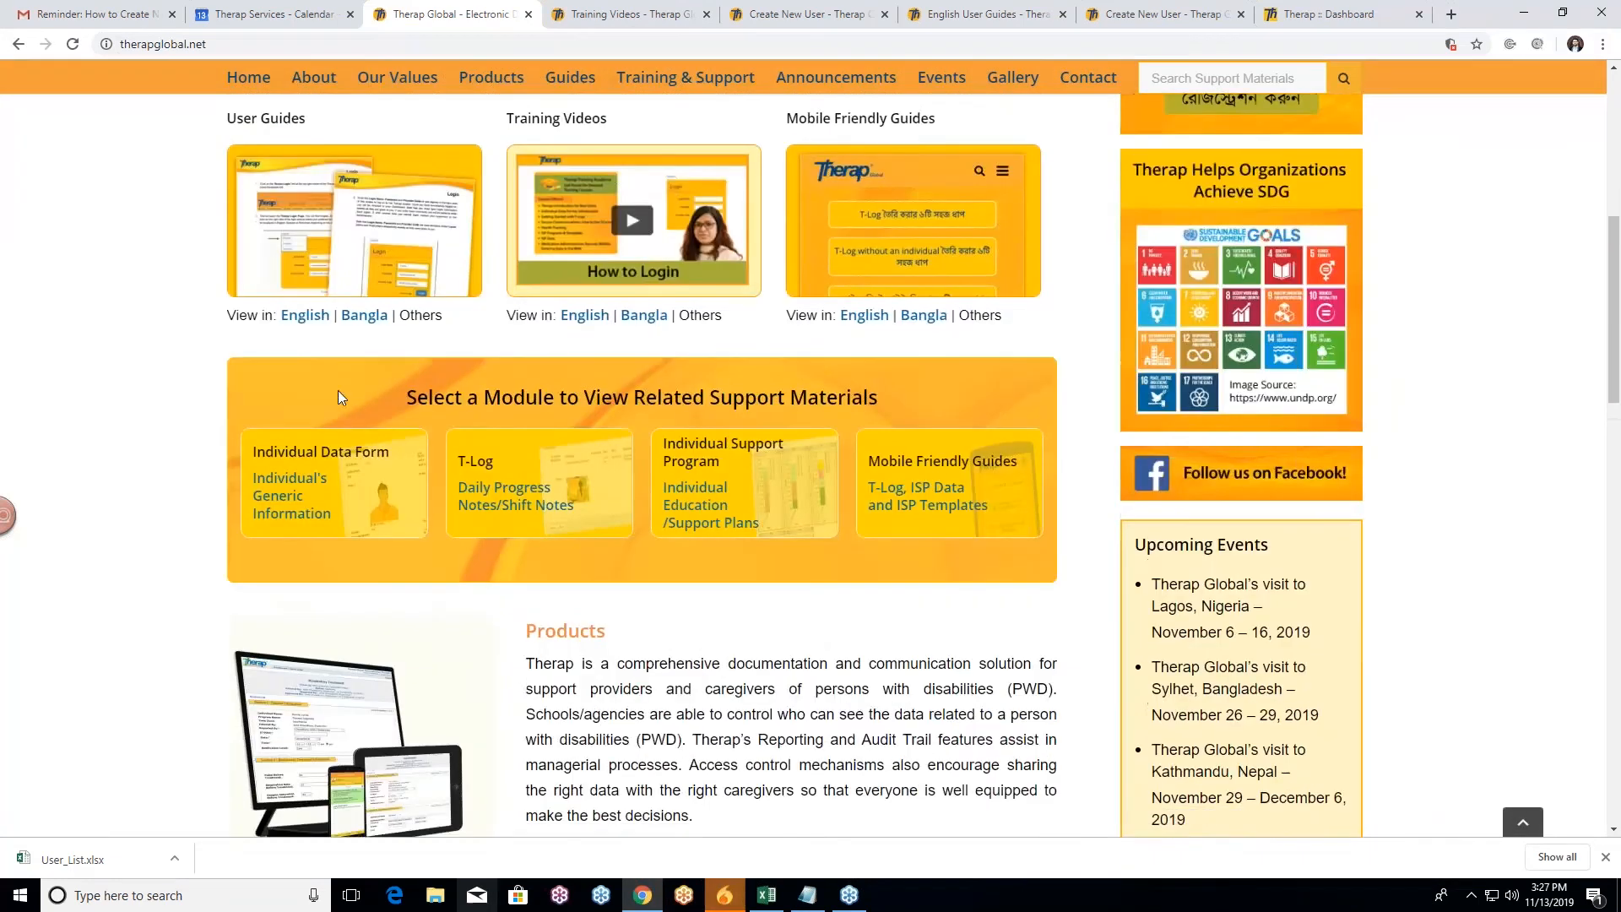
{"action": "scroll", "coordinate": [1080, 452], "scroll_direction": "up", "scroll_amount": 1}
{"action": "scroll", "coordinate": [1102, 443], "scroll_direction": "down", "scroll_amount": 7}
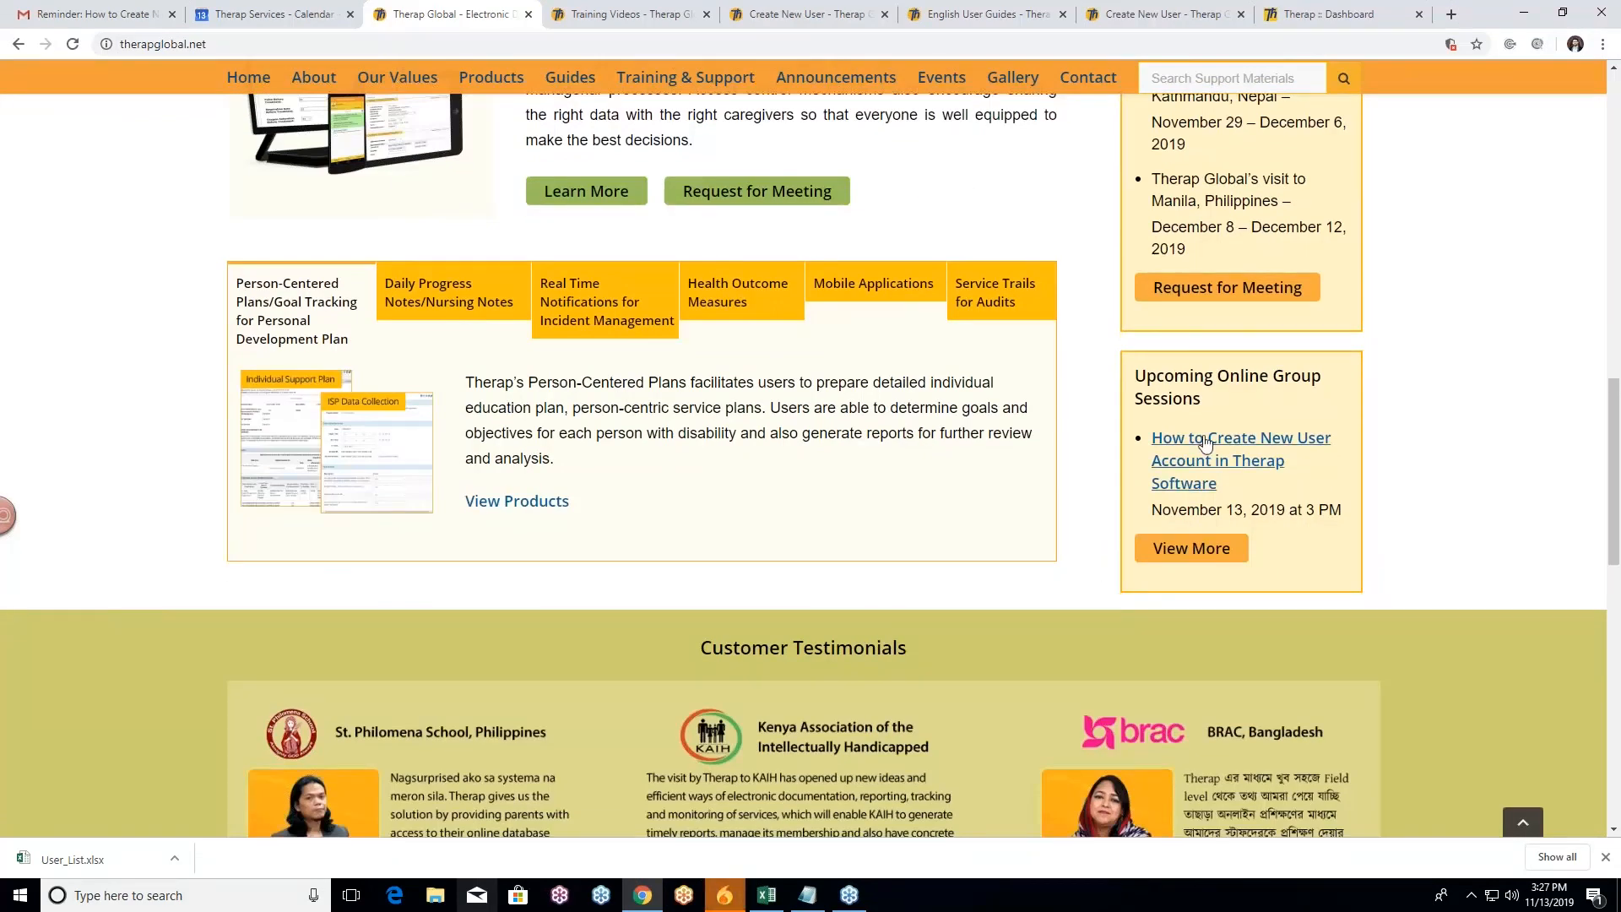
Step: Open View More for online group sessions and browse the three upcoming and recorded sessions
{"action": "left_click", "coordinate": [1200, 555]}
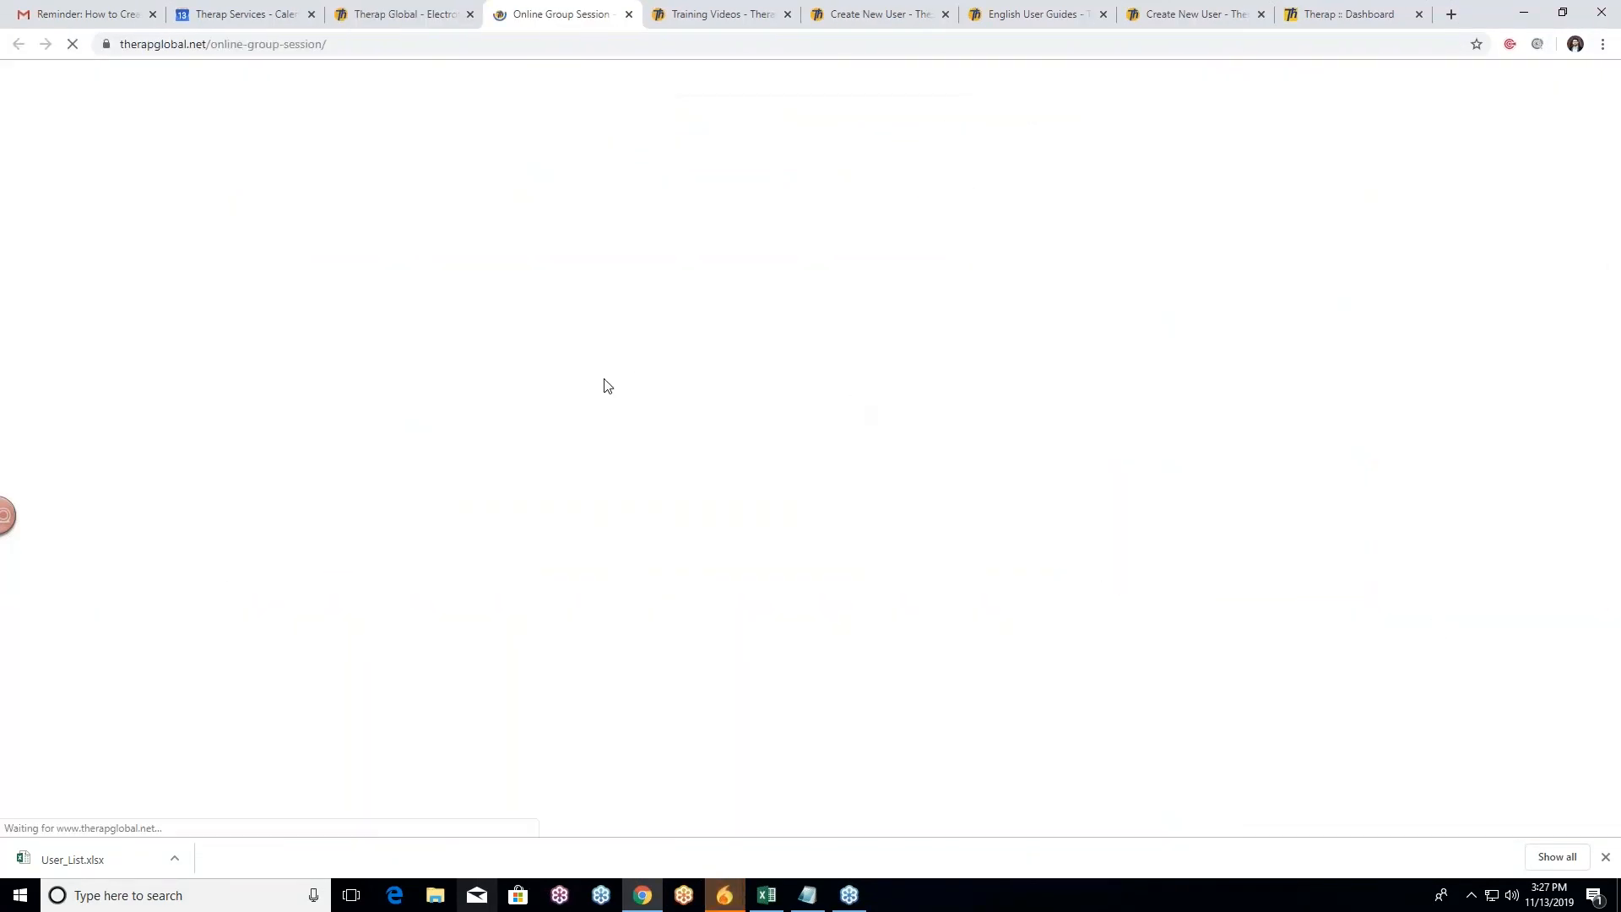
{"action": "scroll", "coordinate": [198, 375], "scroll_direction": "down", "scroll_amount": 1}
{"action": "scroll", "coordinate": [199, 375], "scroll_direction": "down", "scroll_amount": 1}
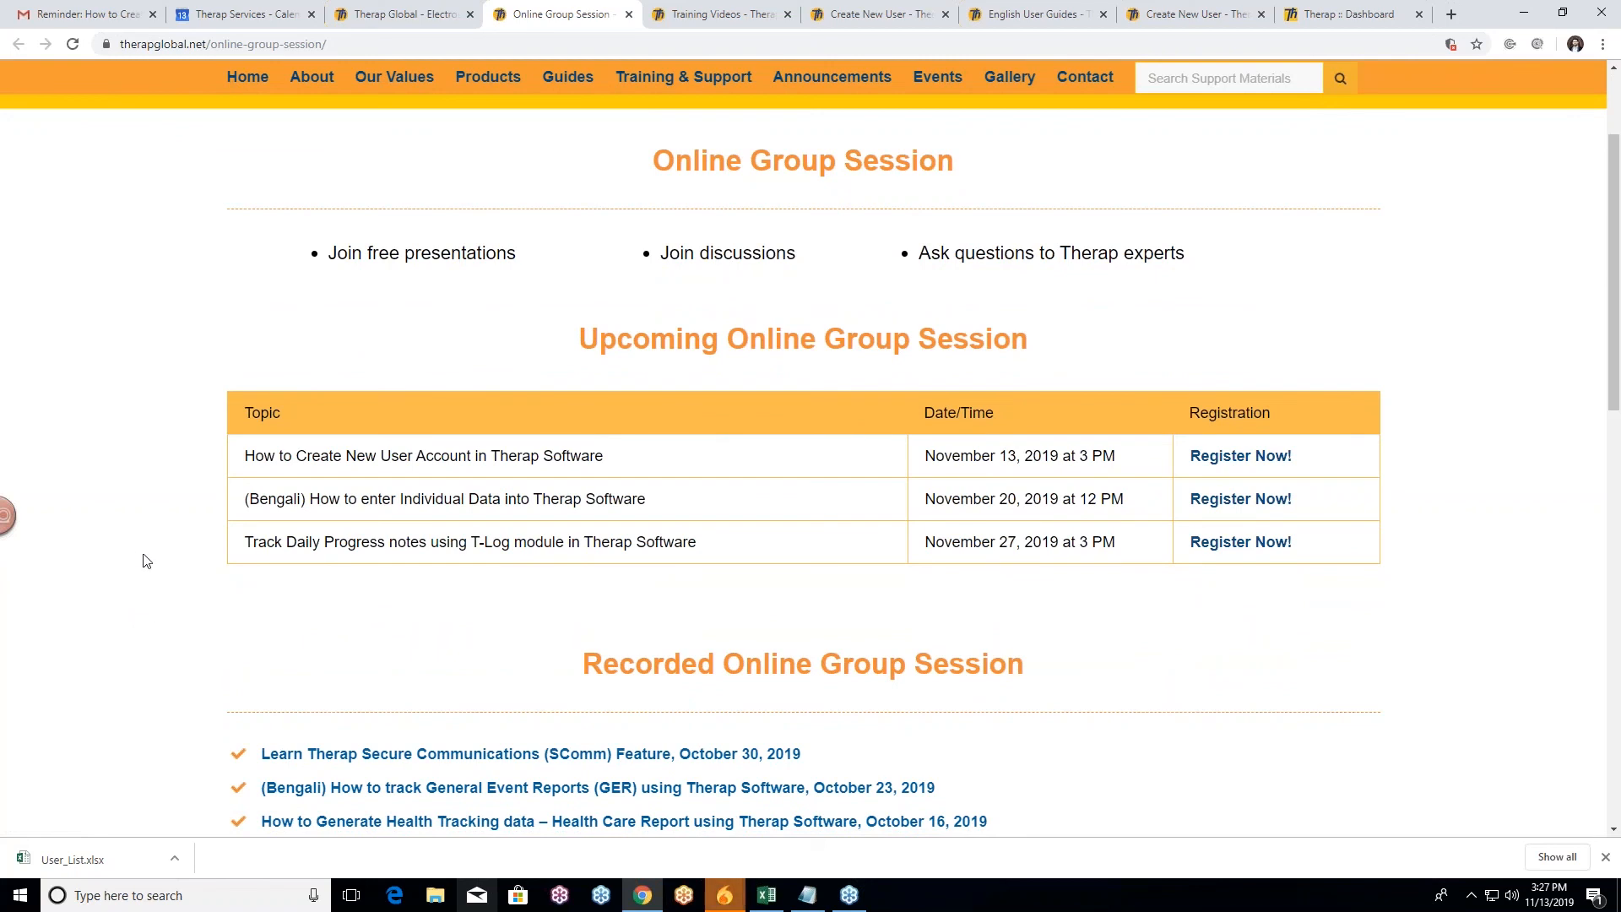
{"action": "scroll", "coordinate": [146, 561], "scroll_direction": "down", "scroll_amount": 2}
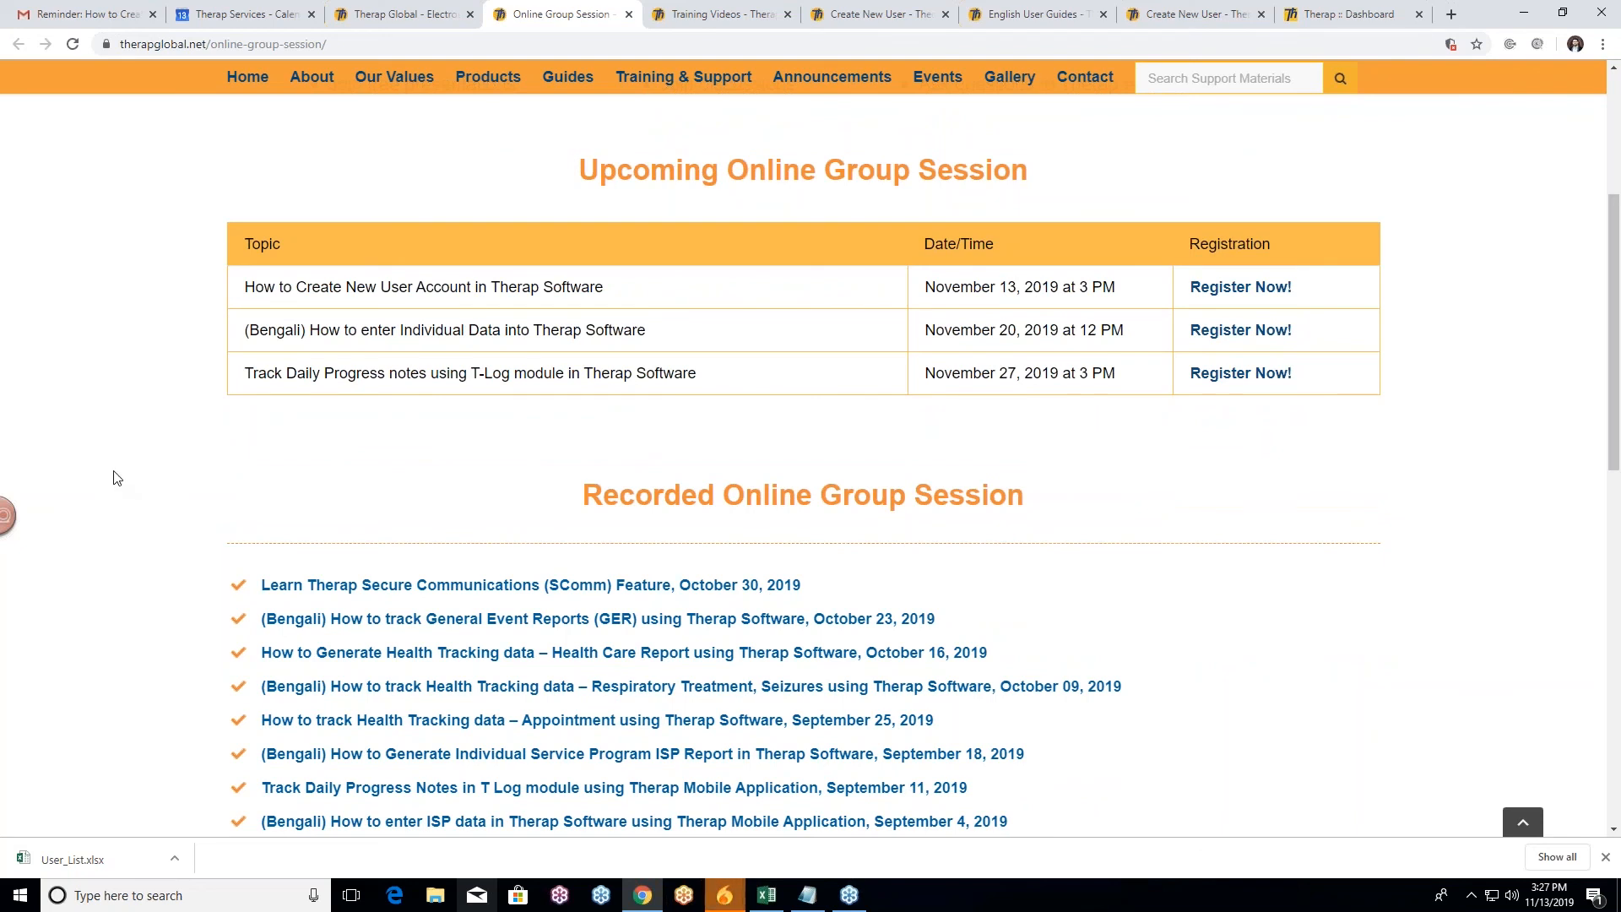
{"action": "scroll", "coordinate": [115, 476], "scroll_direction": "down", "scroll_amount": 1}
{"action": "scroll", "coordinate": [131, 570], "scroll_direction": "down", "scroll_amount": 4}
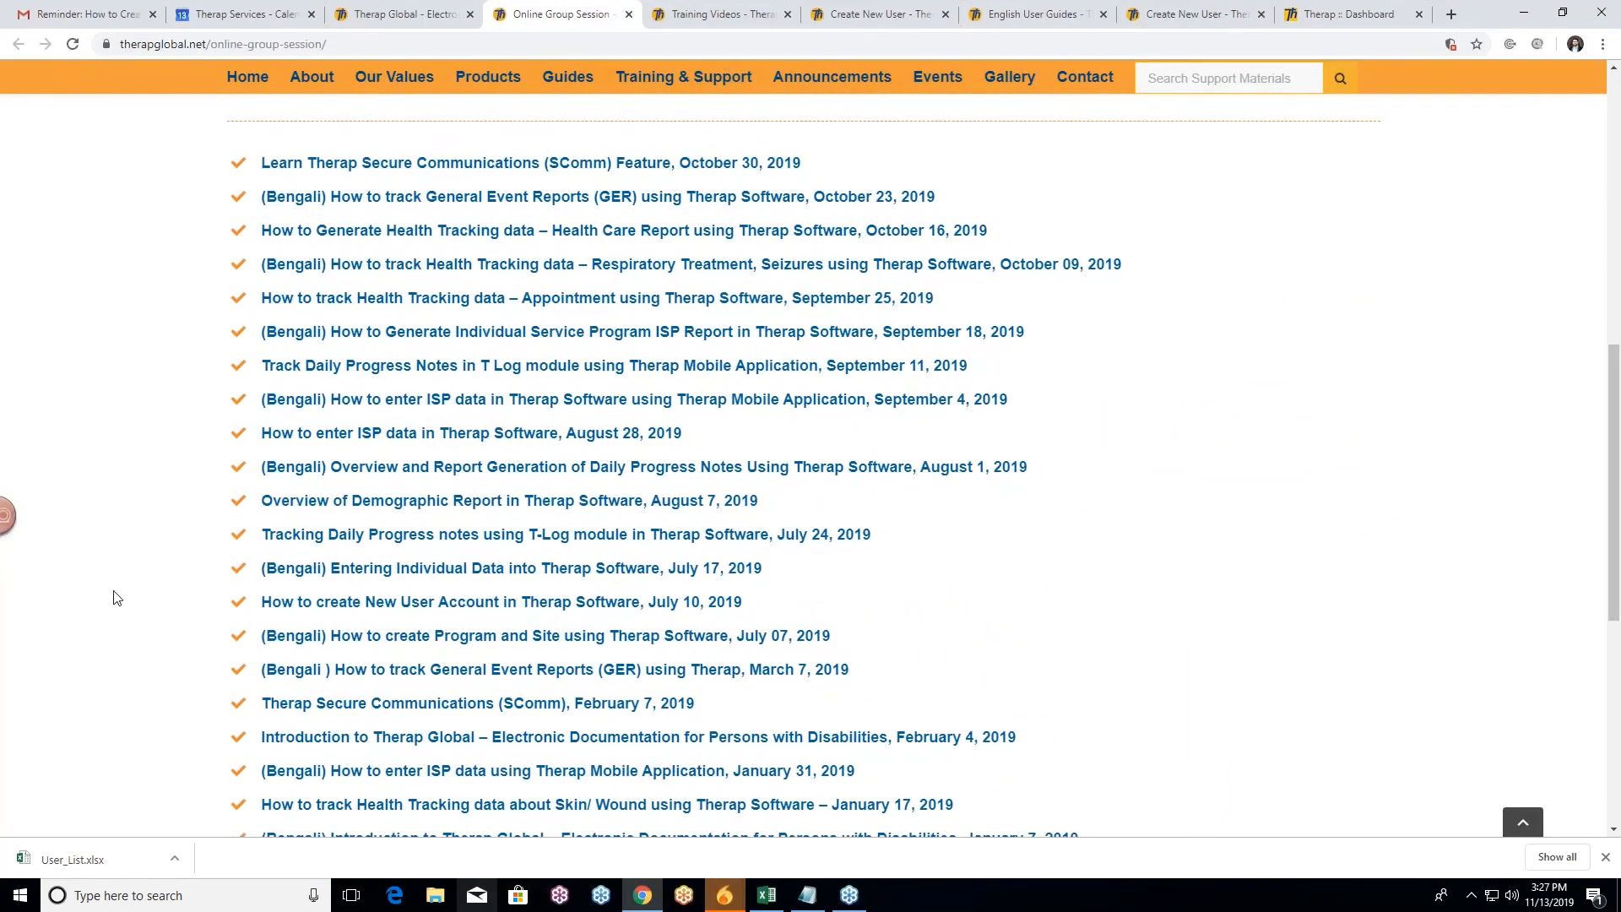
{"action": "scroll", "coordinate": [115, 594], "scroll_direction": "up", "scroll_amount": 3}
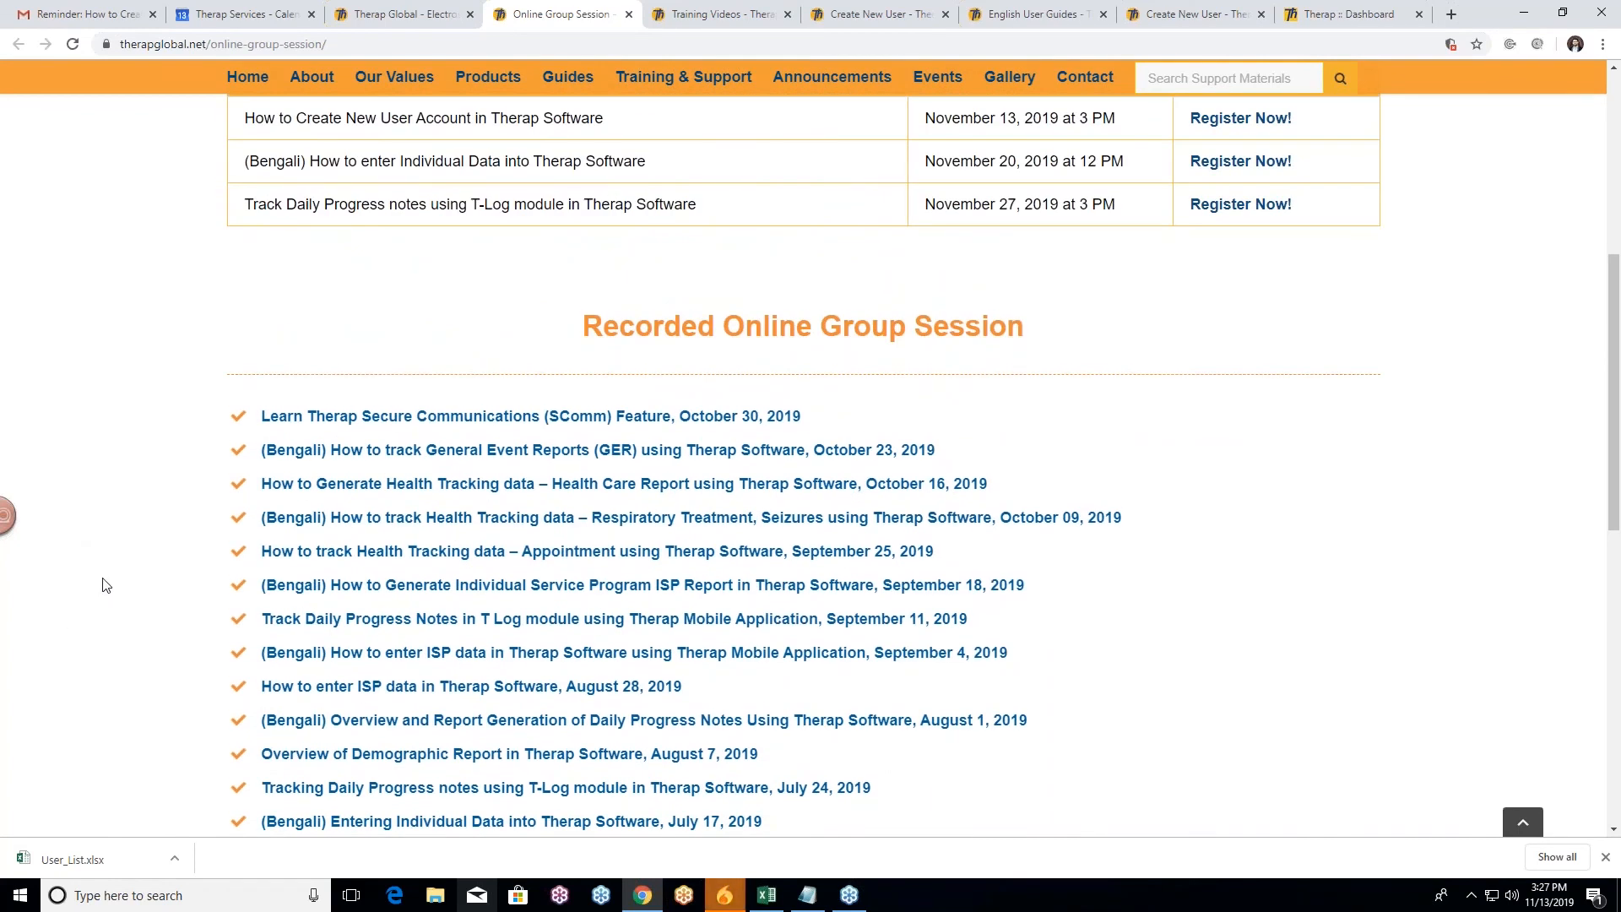
{"action": "scroll", "coordinate": [155, 517], "scroll_direction": "up", "scroll_amount": 4}
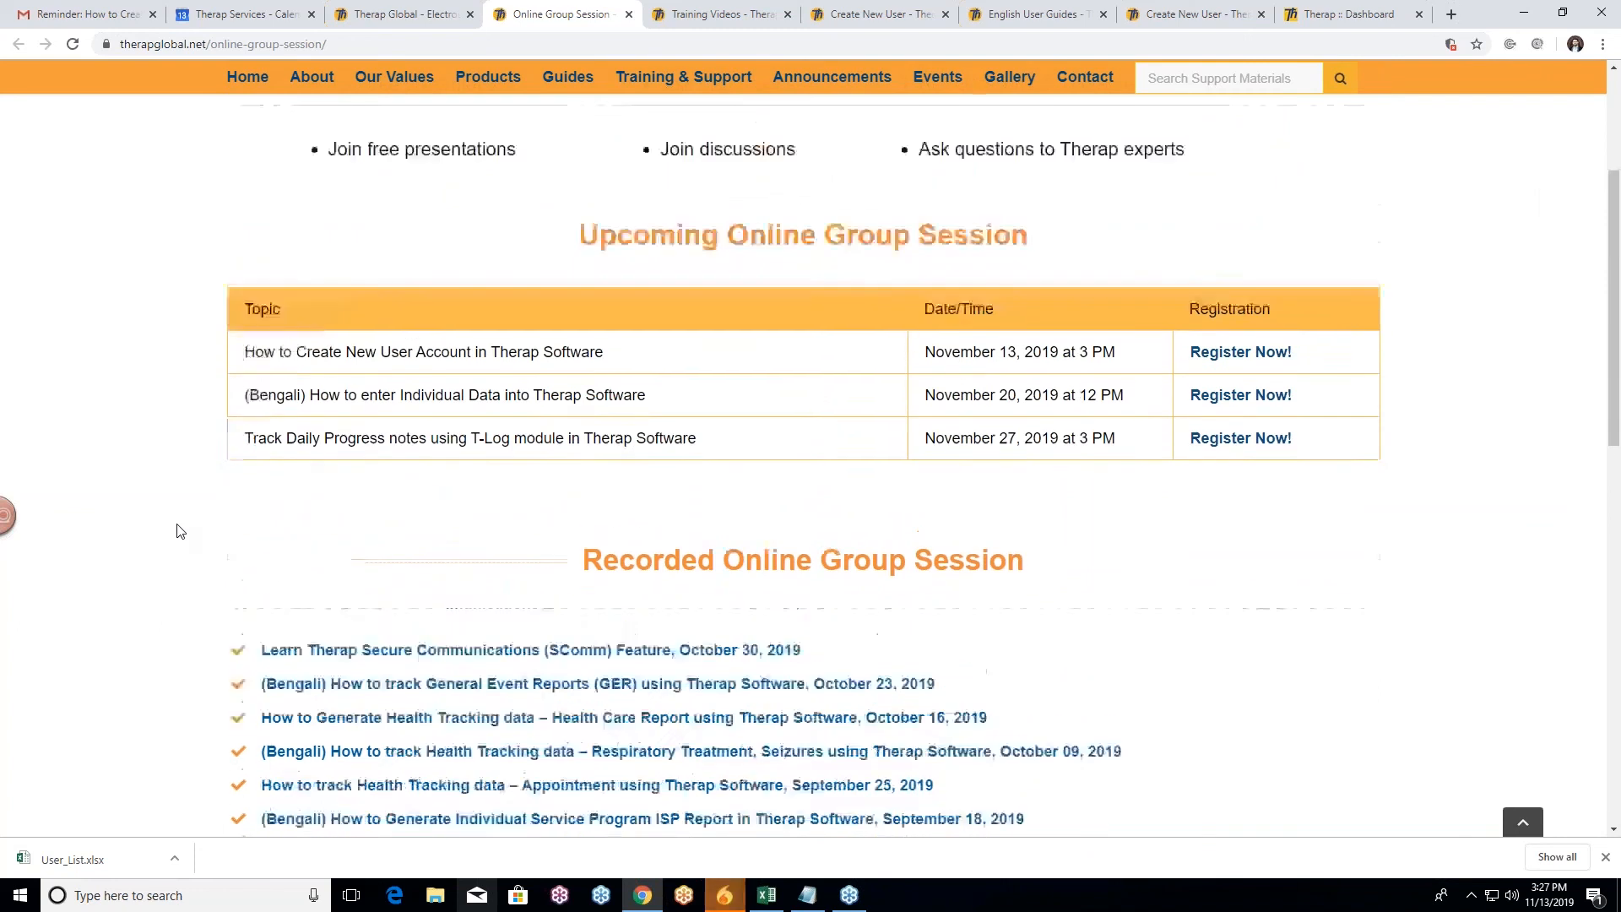
{"action": "scroll", "coordinate": [160, 536], "scroll_direction": "up", "scroll_amount": 2}
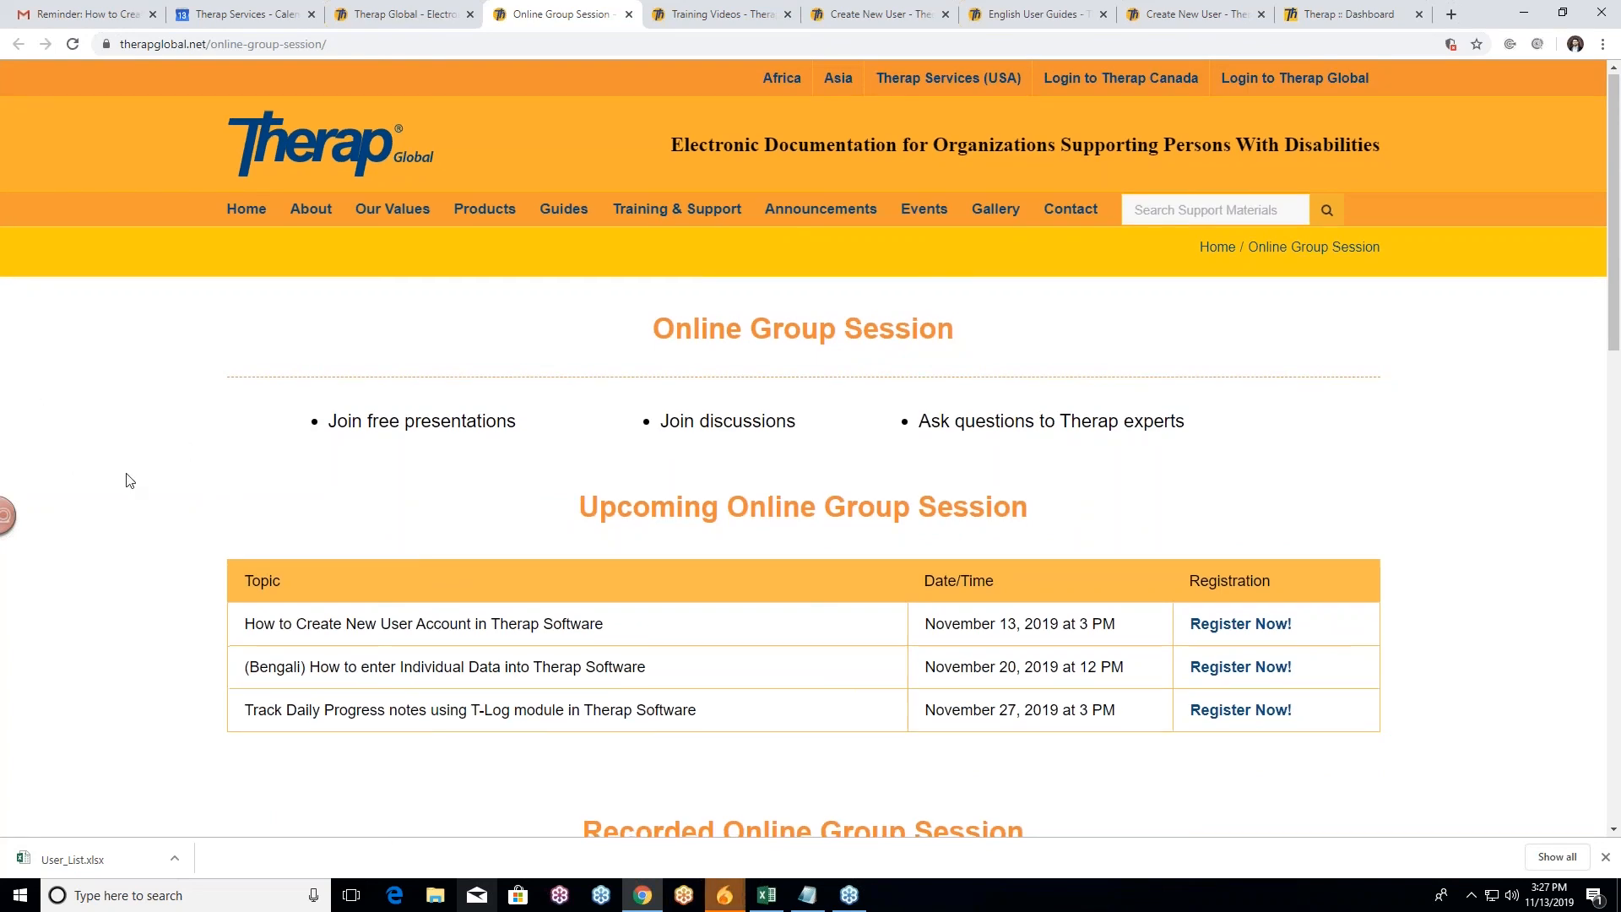
{"action": "scroll", "coordinate": [130, 481], "scroll_direction": "down", "scroll_amount": 2}
{"action": "scroll", "coordinate": [173, 532], "scroll_direction": "down", "scroll_amount": 3}
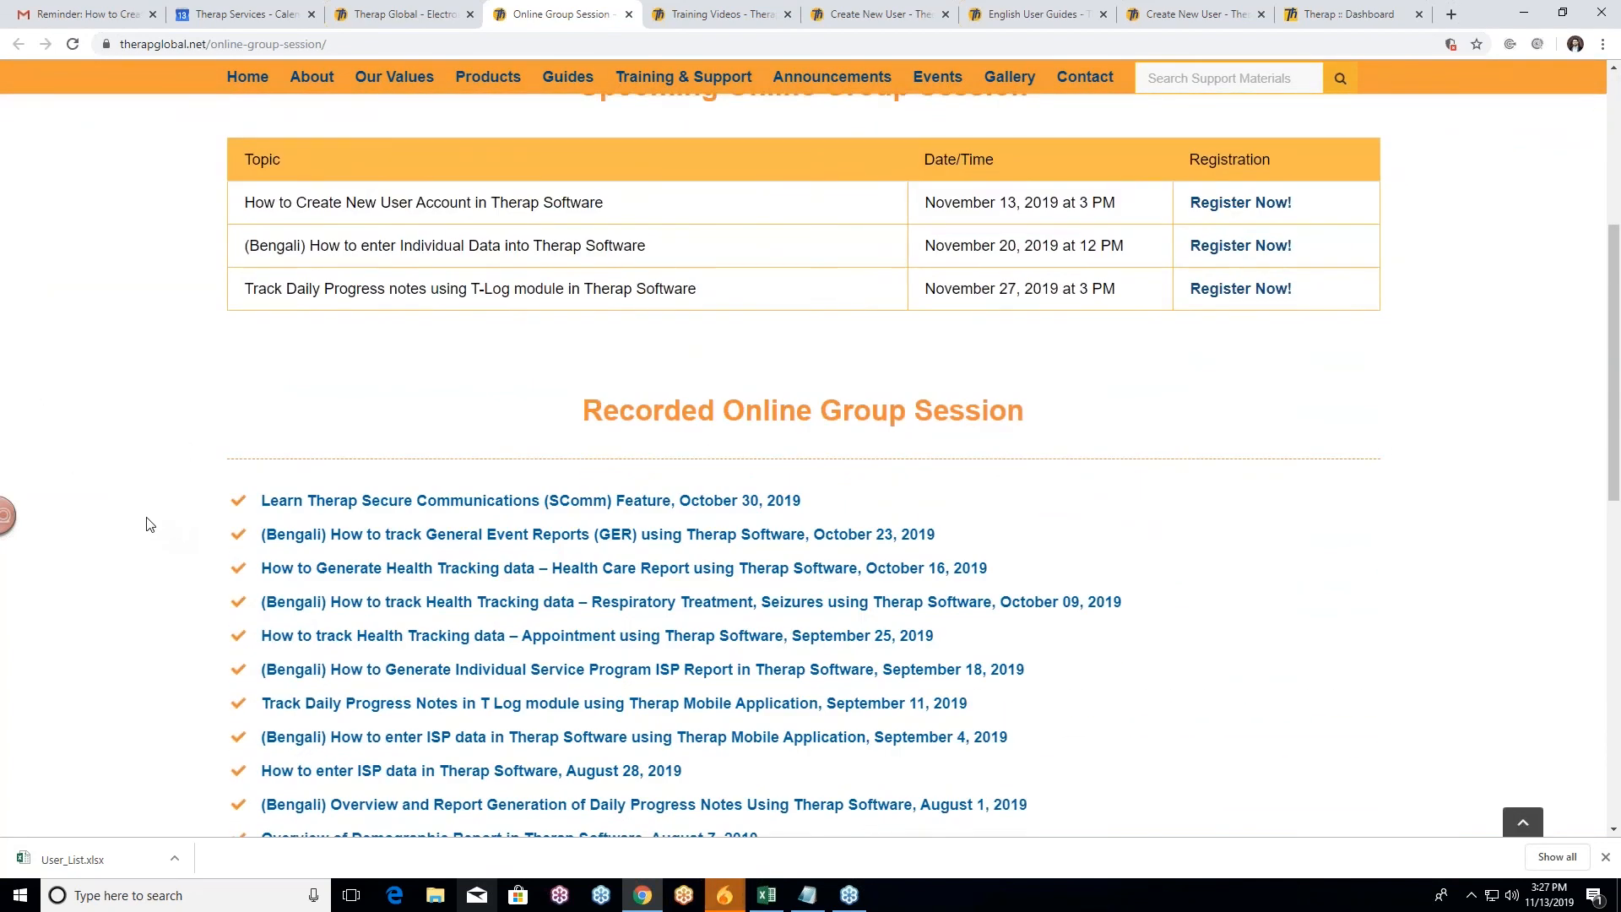
{"action": "scroll", "coordinate": [176, 527], "scroll_direction": "up", "scroll_amount": 5}
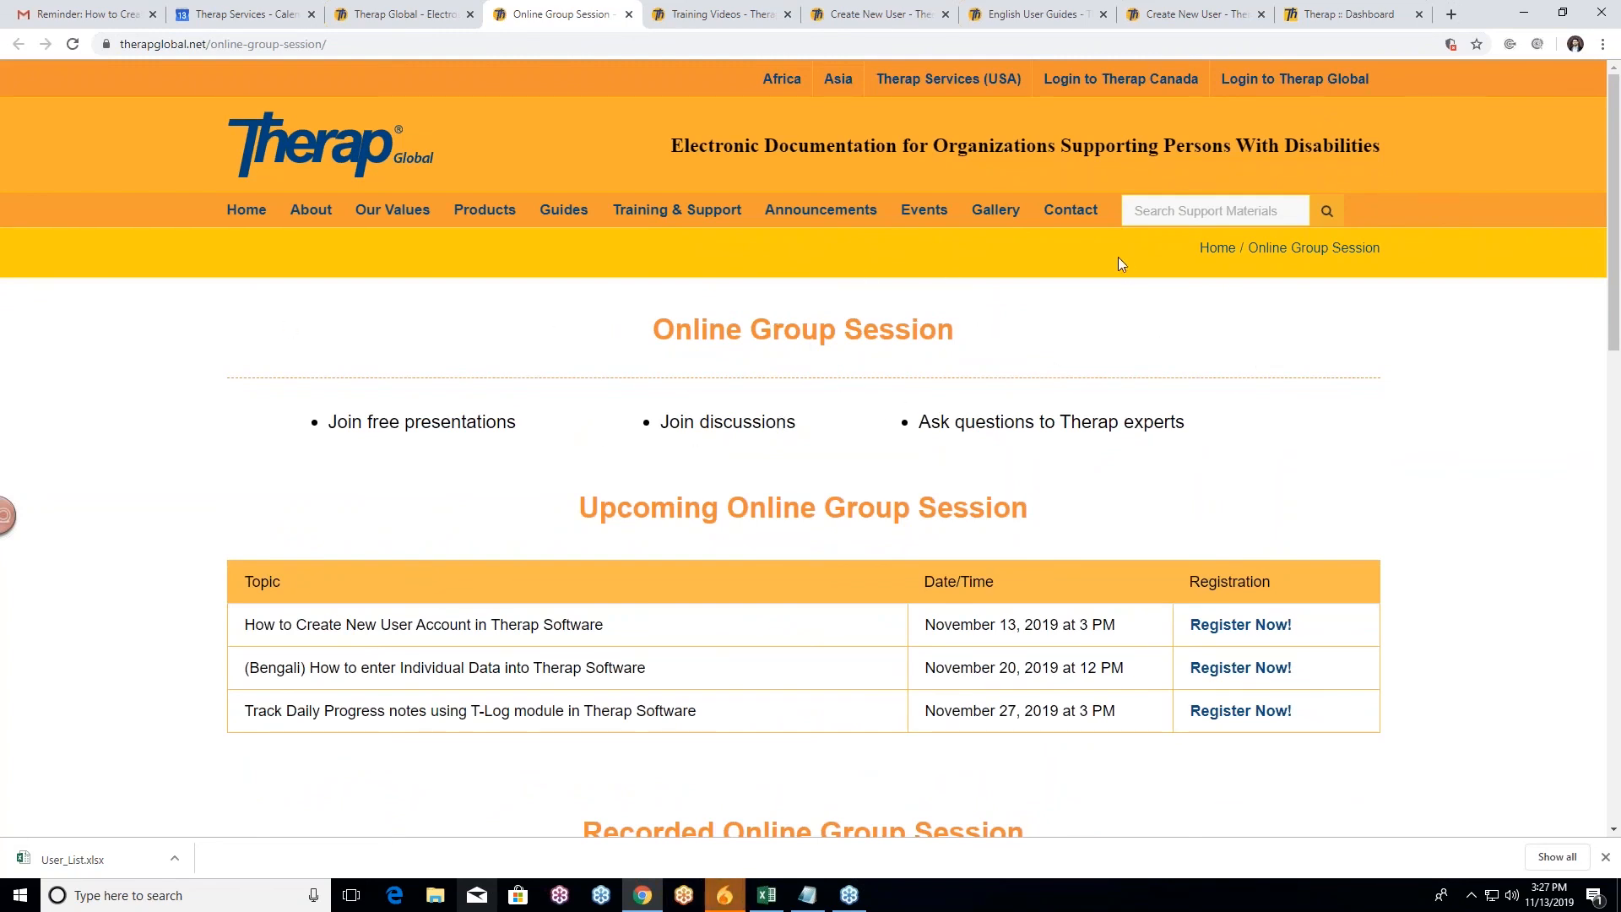
Step: Open the Contact page and review its empty Name, Email, Subject and Message fields
{"action": "left_click", "coordinate": [1069, 217]}
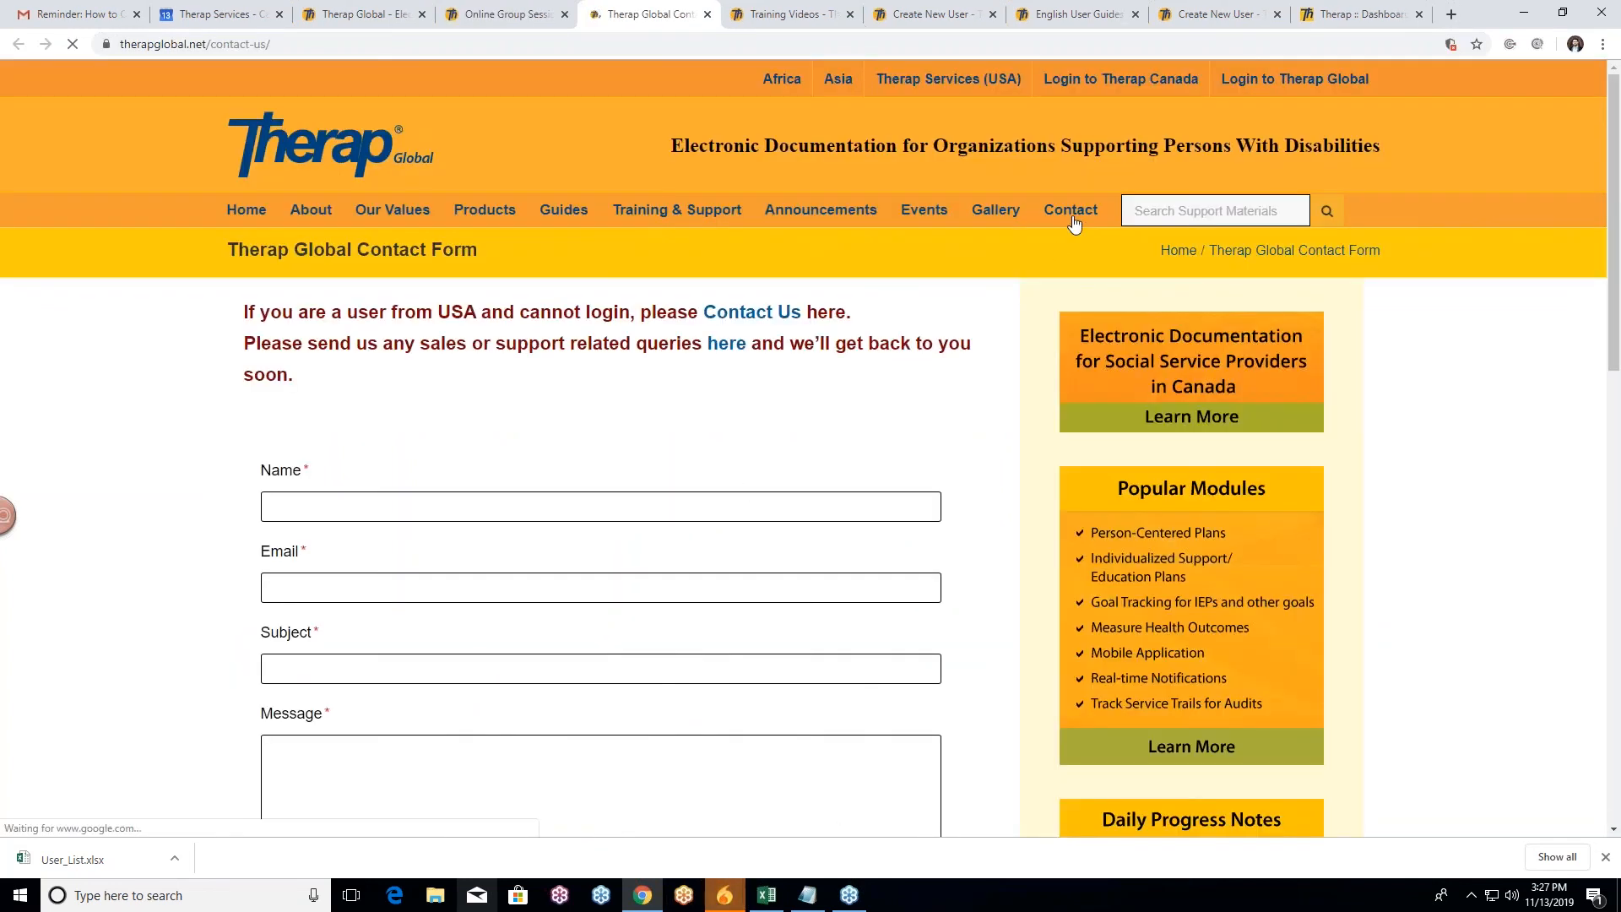
{"action": "scroll", "coordinate": [181, 416], "scroll_direction": "down", "scroll_amount": 2}
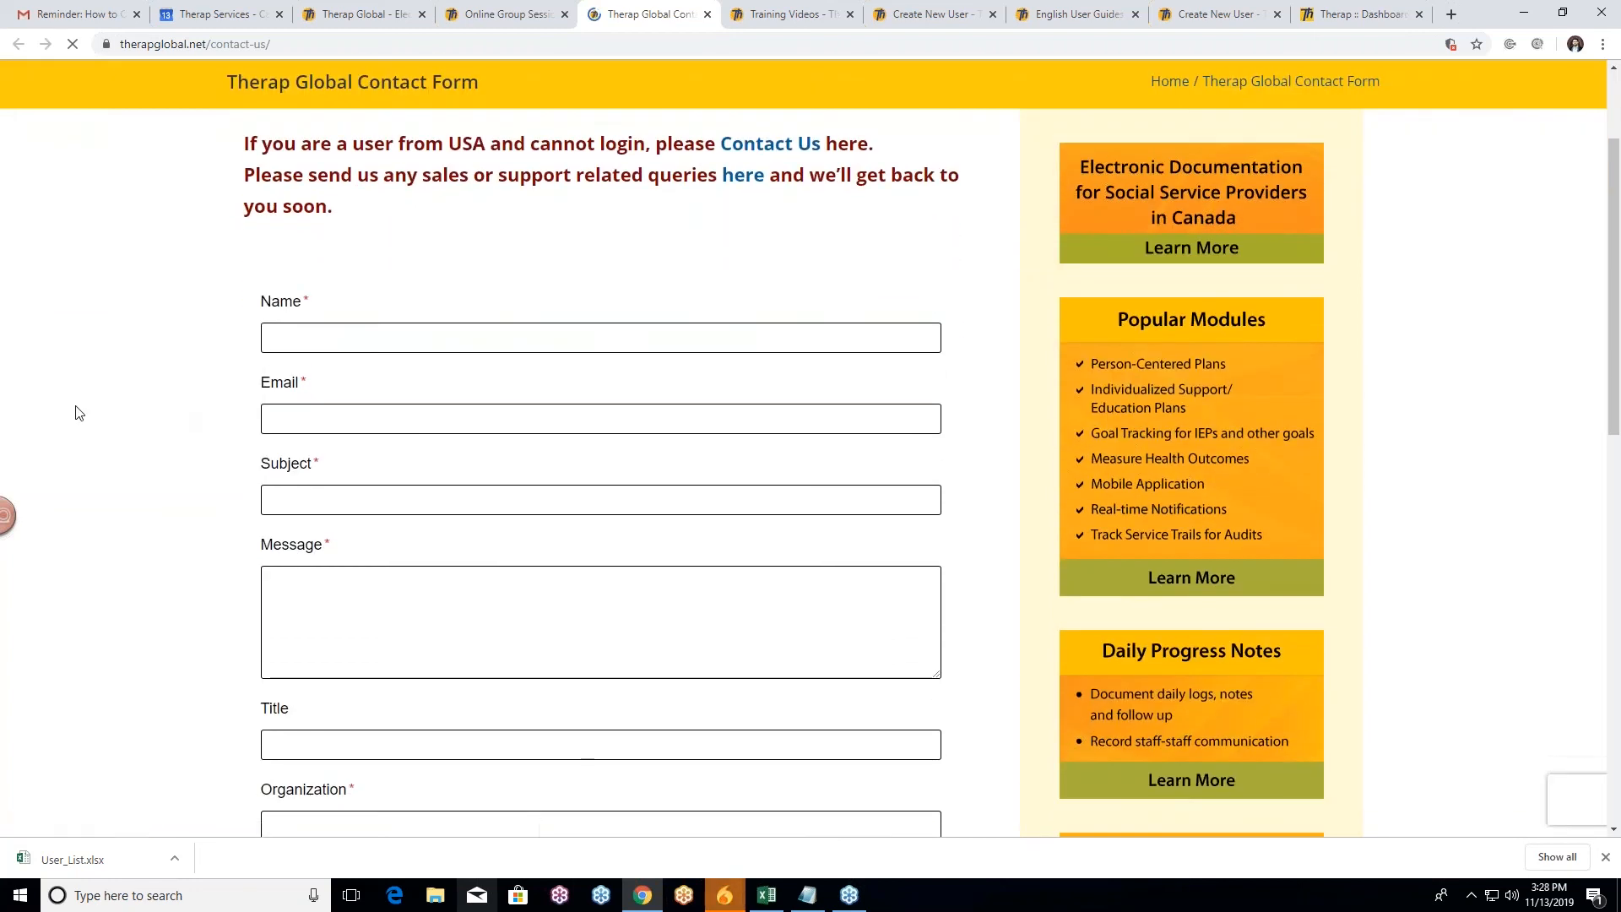
{"action": "scroll", "coordinate": [166, 398], "scroll_direction": "down", "scroll_amount": 3}
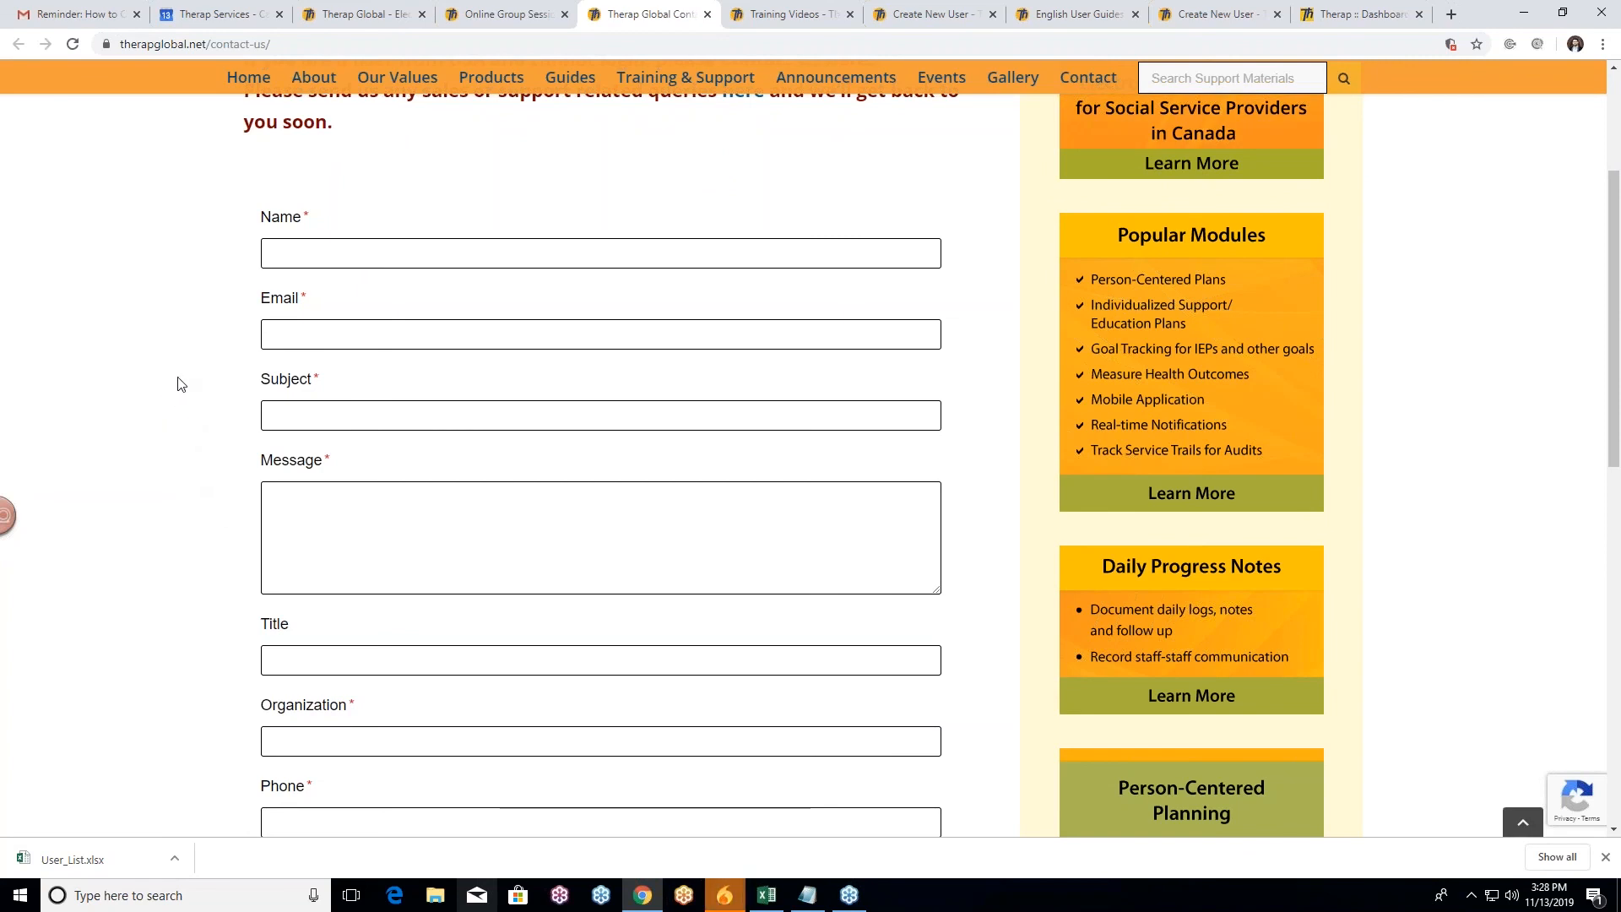
{"action": "scroll", "coordinate": [177, 385], "scroll_direction": "down", "scroll_amount": 1}
{"action": "scroll", "coordinate": [178, 384], "scroll_direction": "down", "scroll_amount": 2}
{"action": "scroll", "coordinate": [178, 388], "scroll_direction": "down", "scroll_amount": 4}
{"action": "scroll", "coordinate": [253, 473], "scroll_direction": "down", "scroll_amount": 2}
{"action": "scroll", "coordinate": [166, 459], "scroll_direction": "up", "scroll_amount": 8}
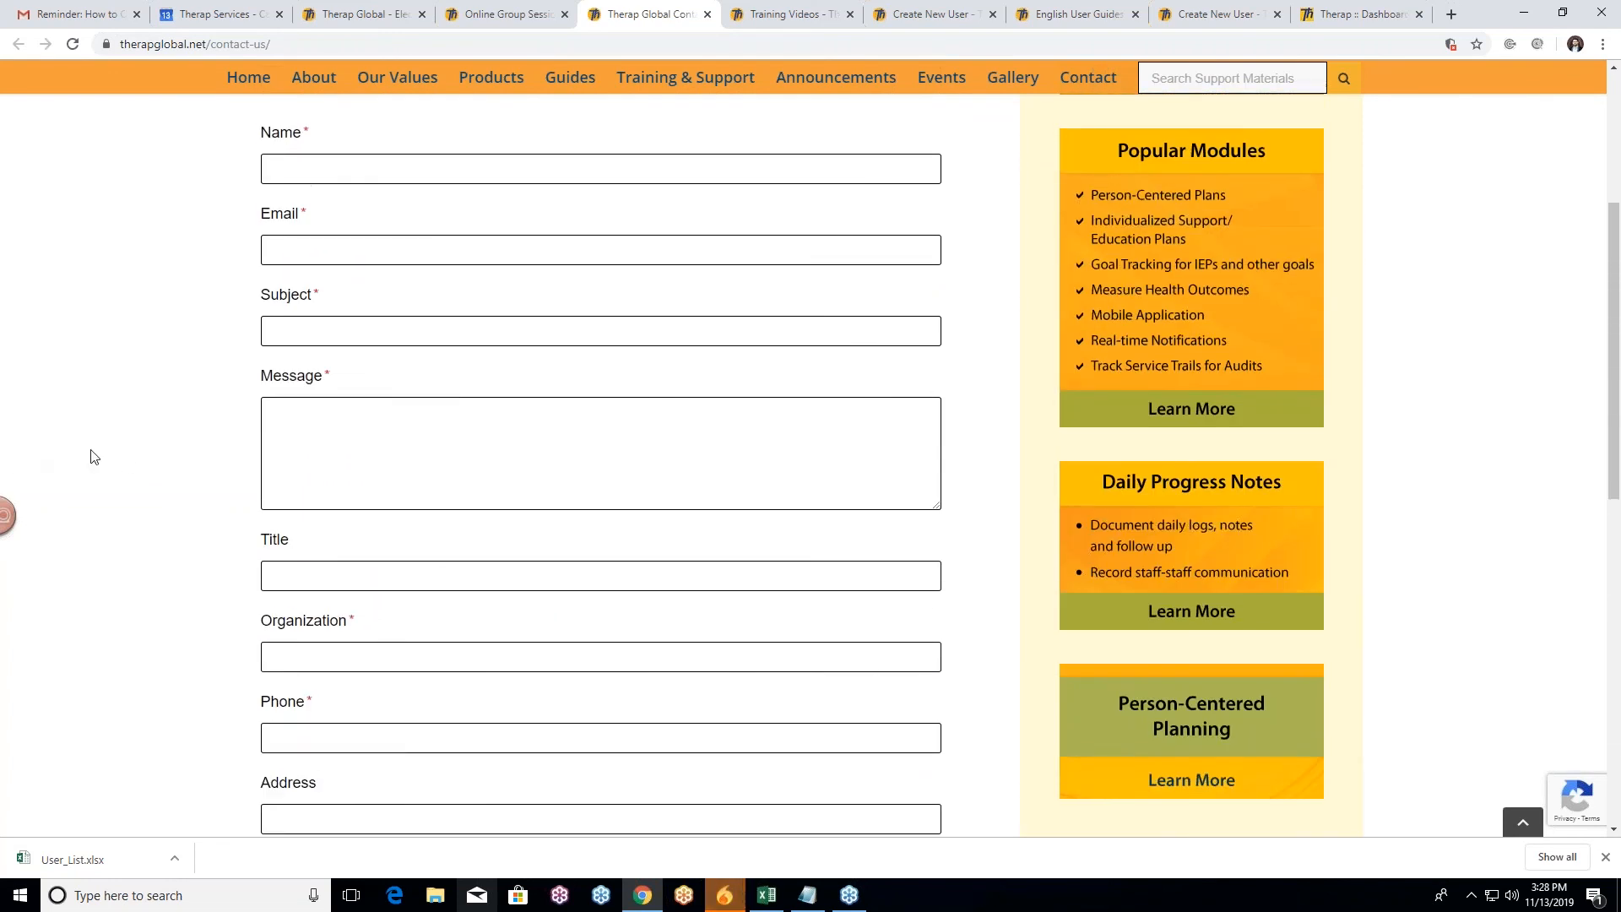
{"action": "scroll", "coordinate": [34, 449], "scroll_direction": "up", "scroll_amount": 3}
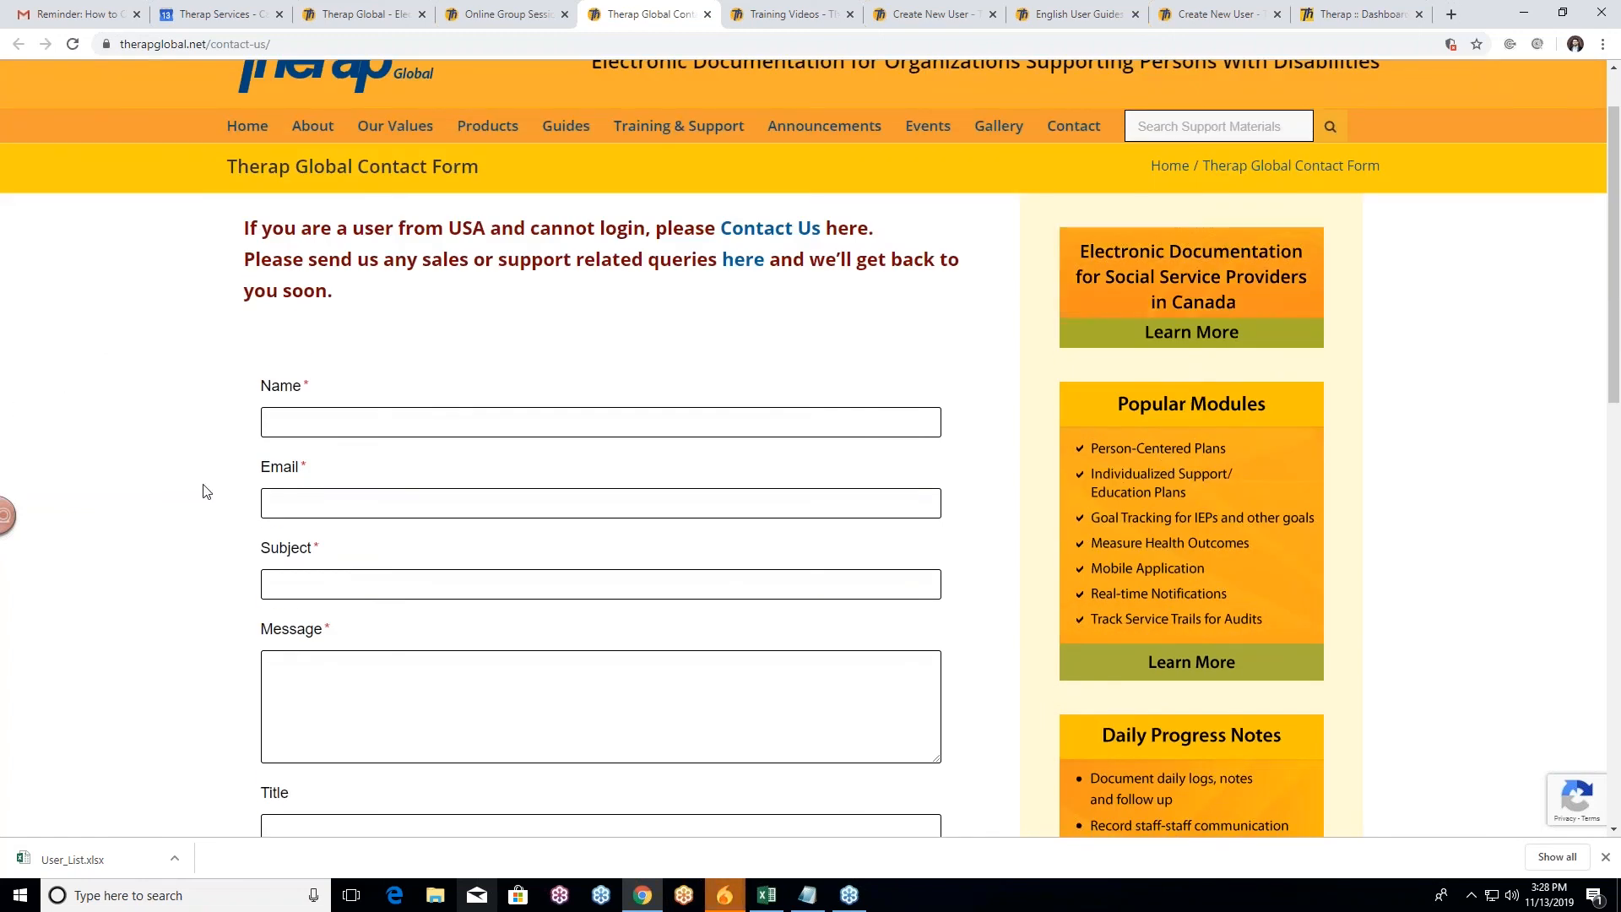
{"action": "scroll", "coordinate": [166, 490], "scroll_direction": "up", "scroll_amount": 1}
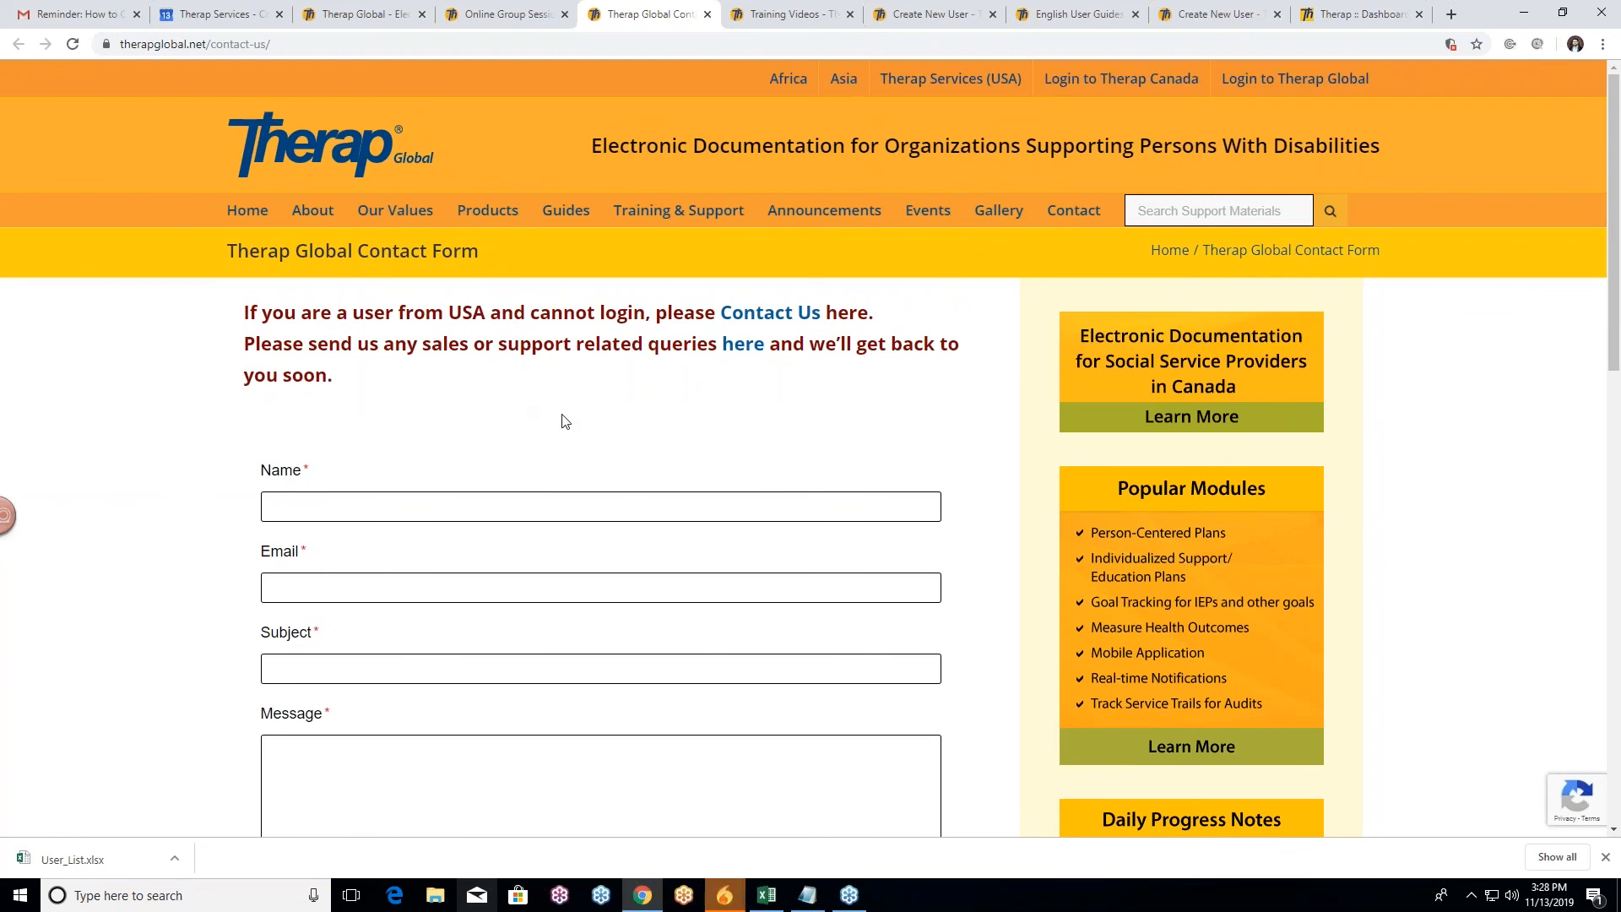